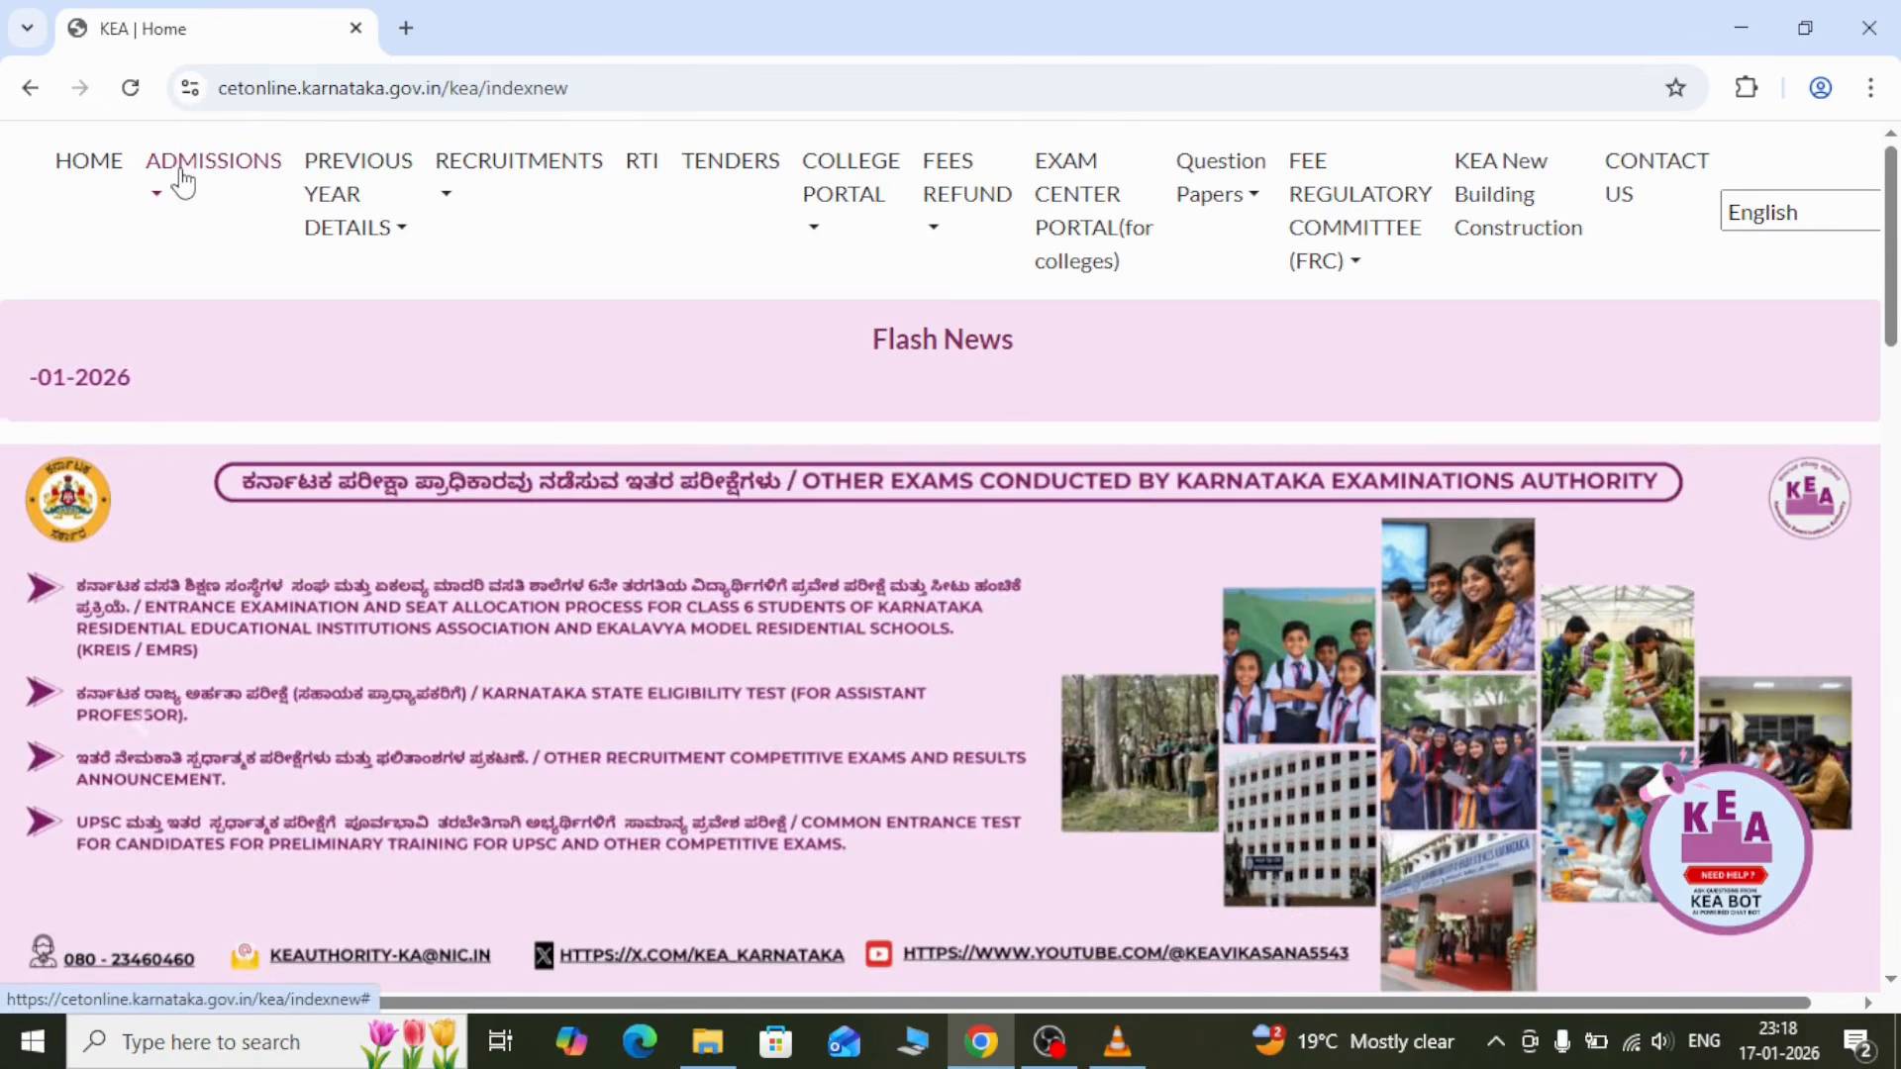
Go through ADMISSIONS > UGCET - 2026 and open the online application login page
left_click(182, 184)
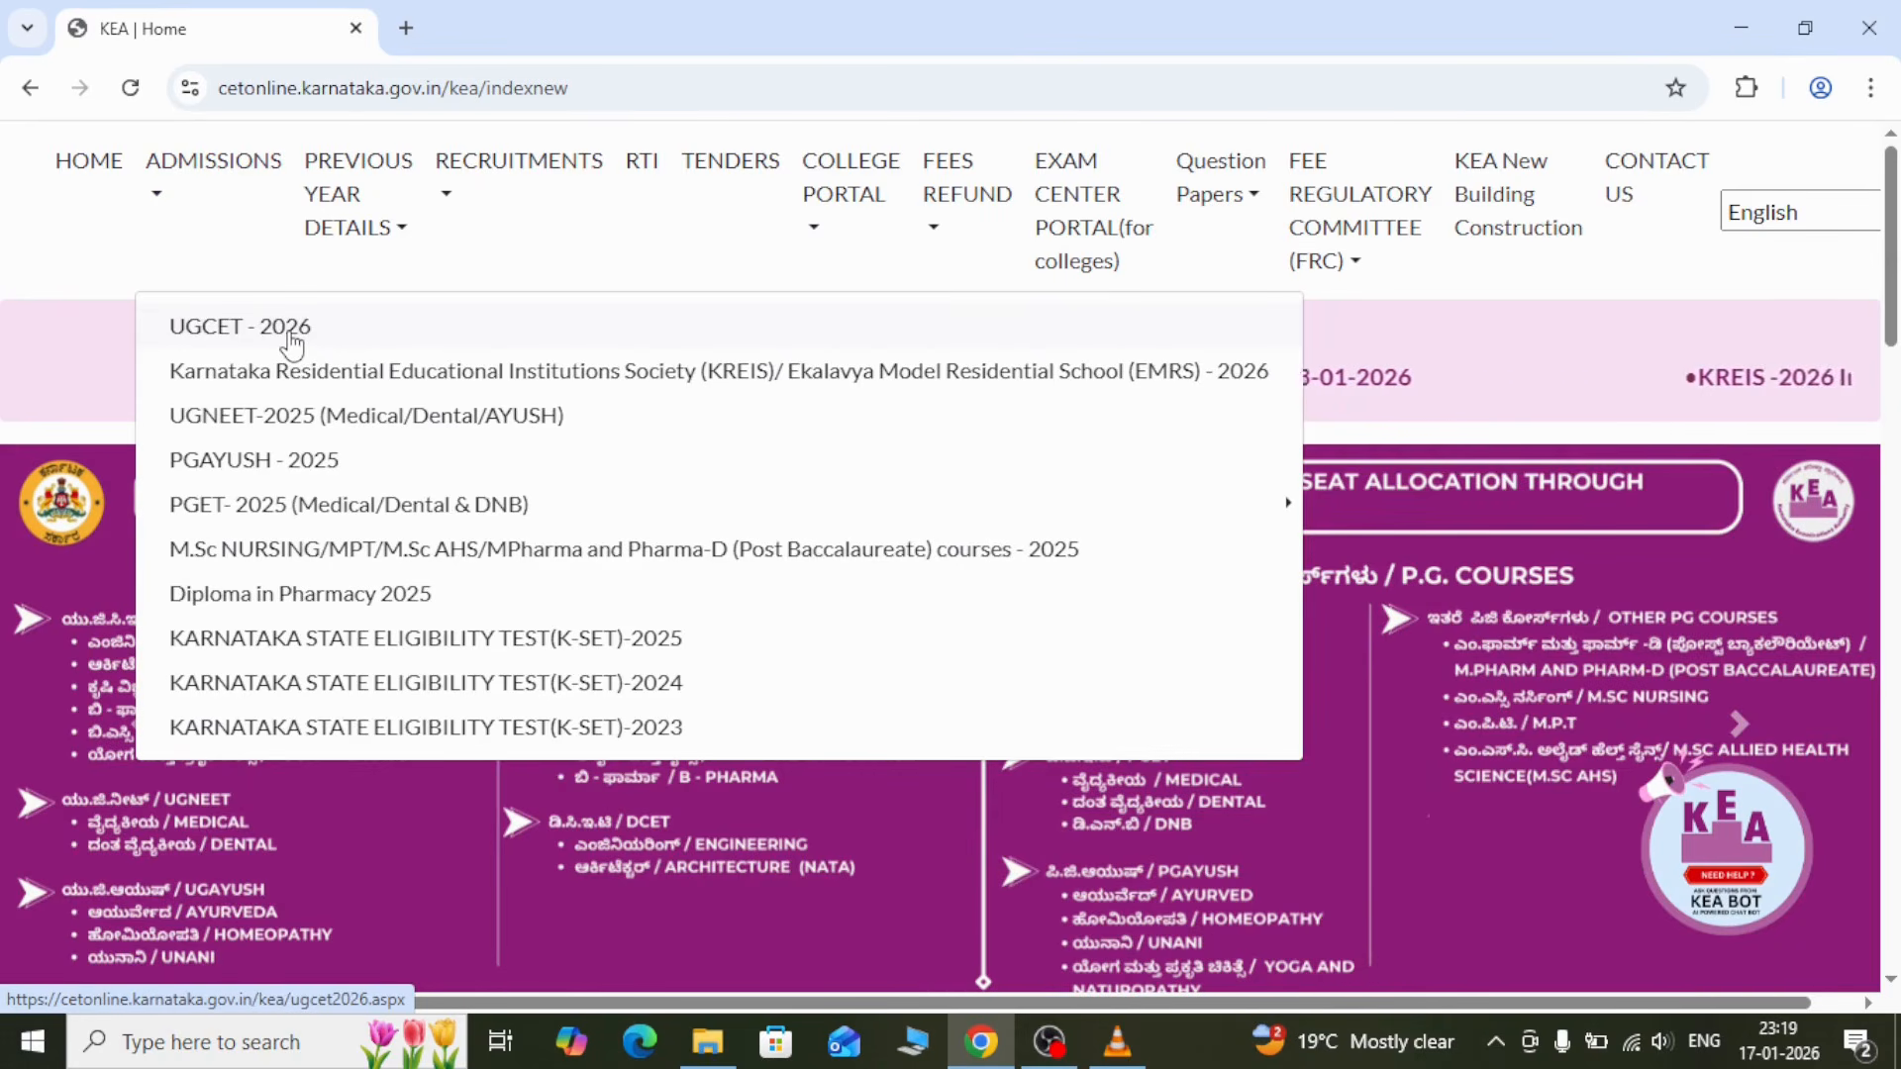
left_click(289, 337)
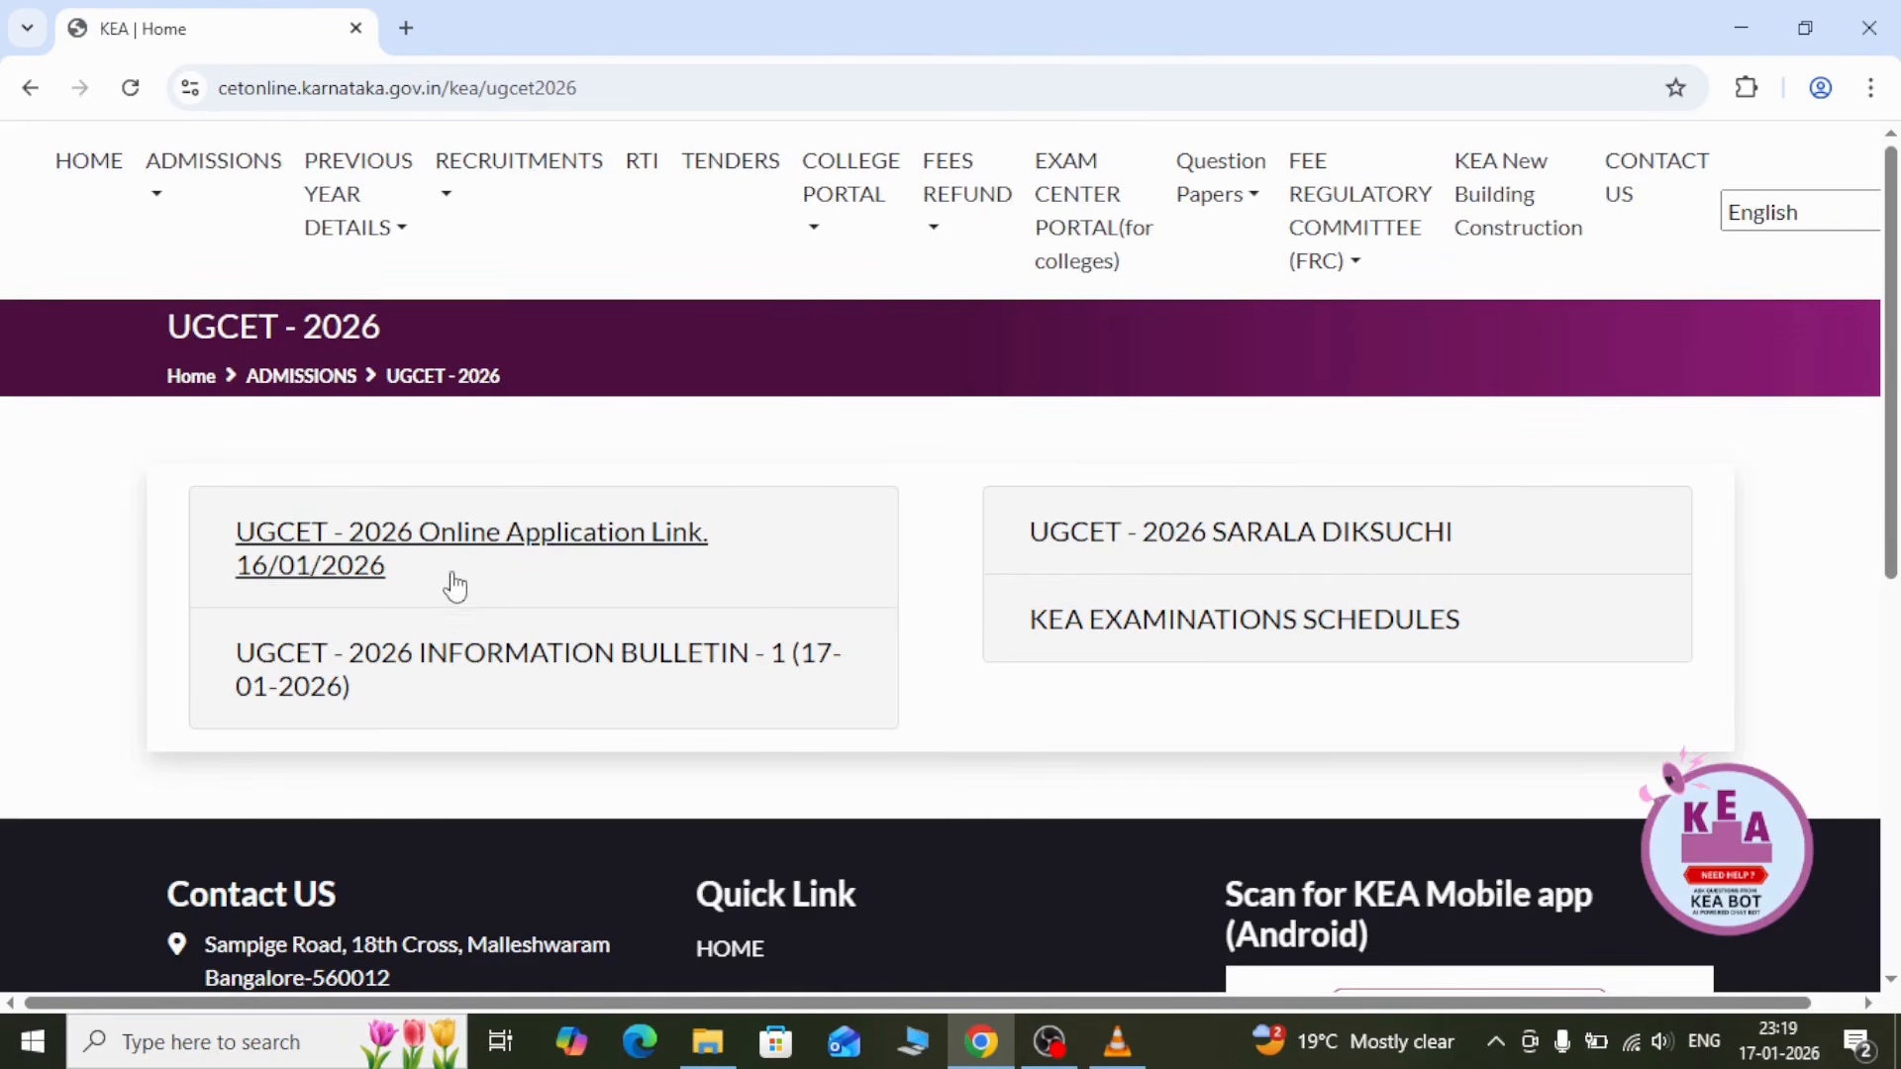
left_click(504, 552)
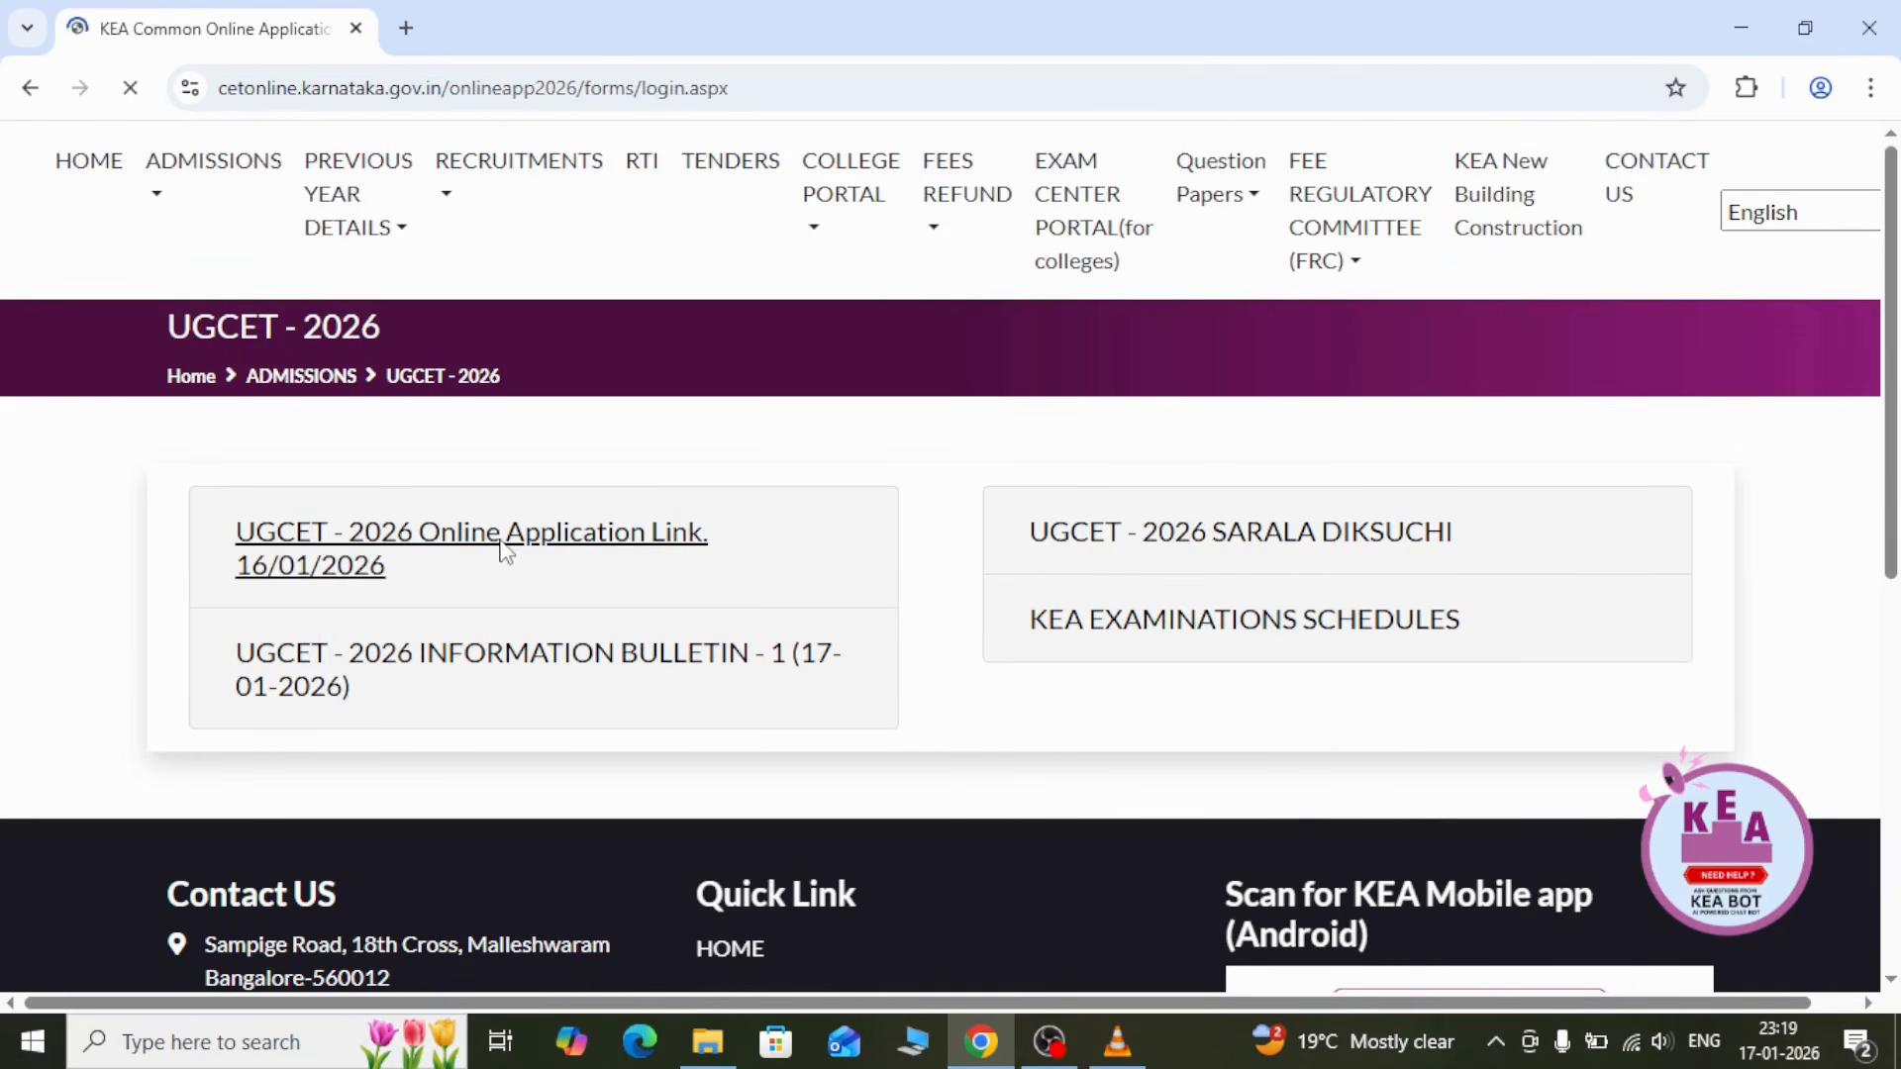
scroll(374, 535, "down", 7)
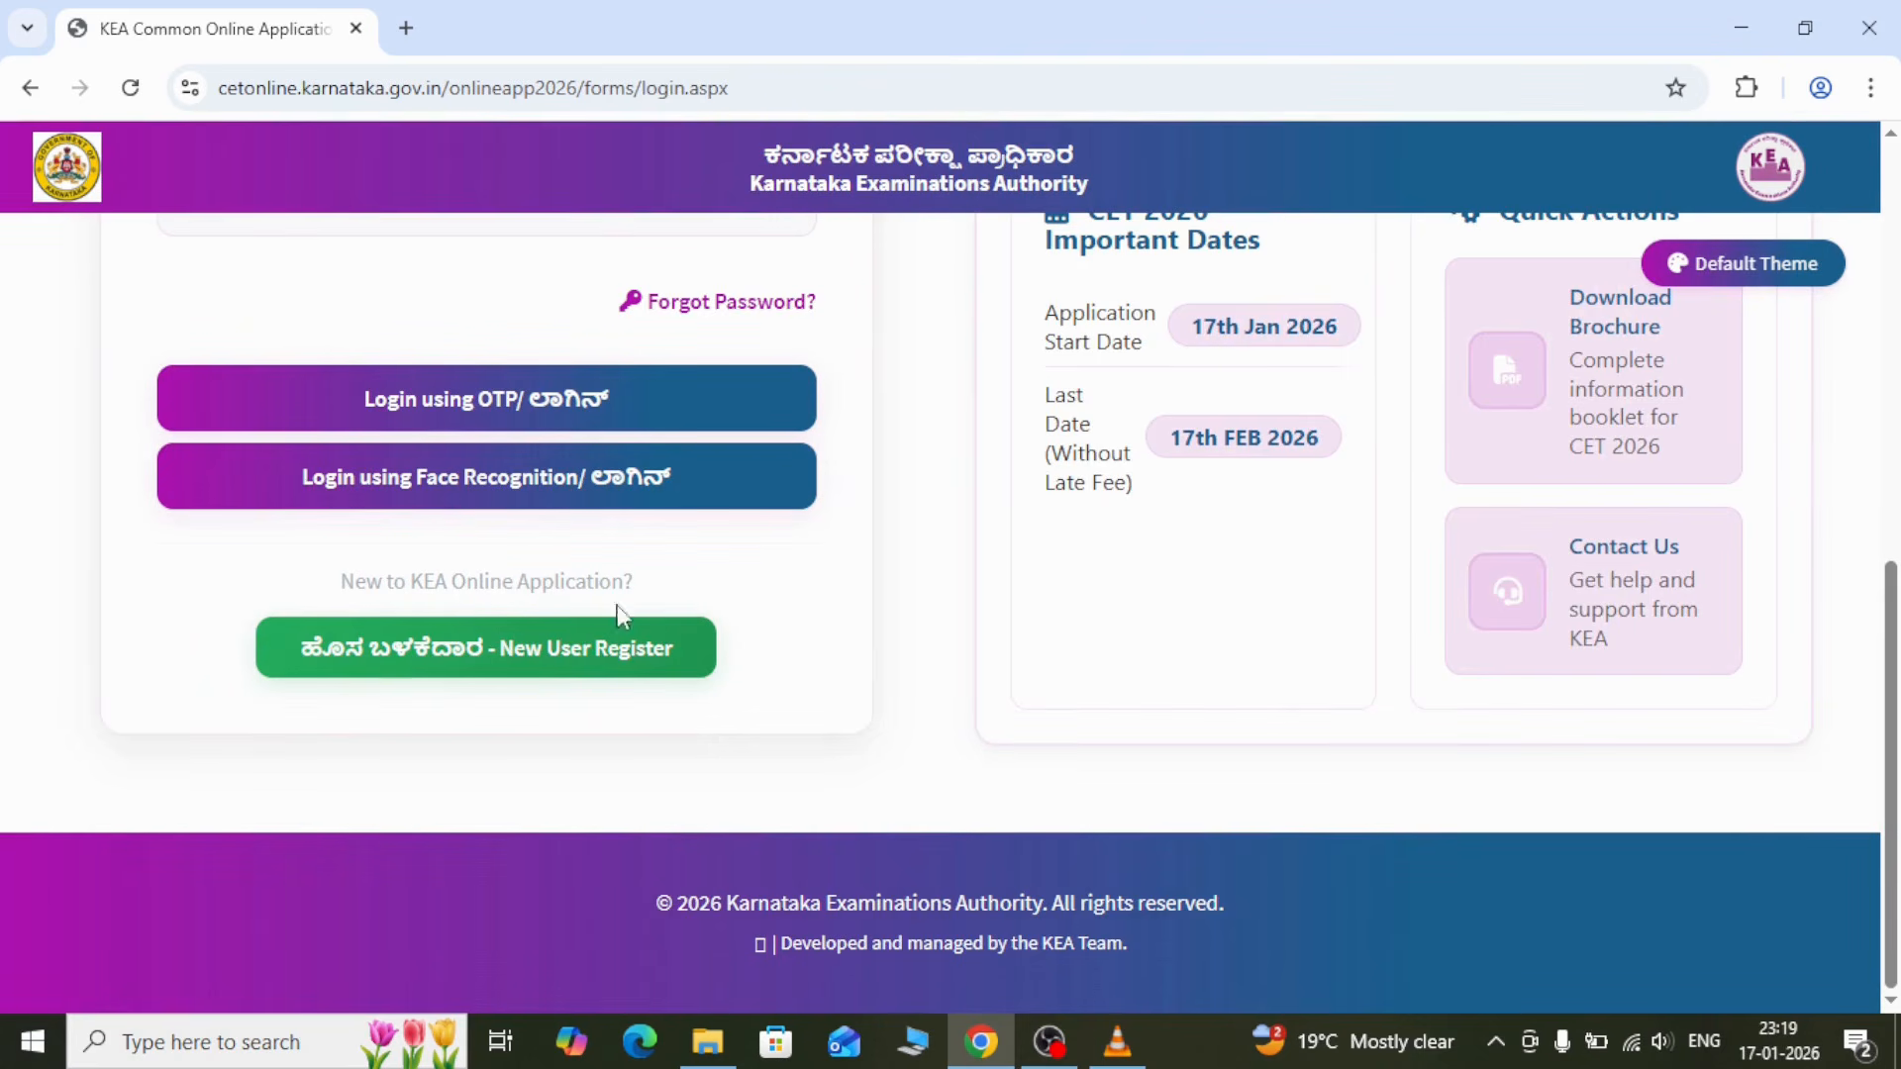
Register as a new user, answer Yes for KSEAB SSLC, then enter and verify the SSLC register number
left_click(522, 652)
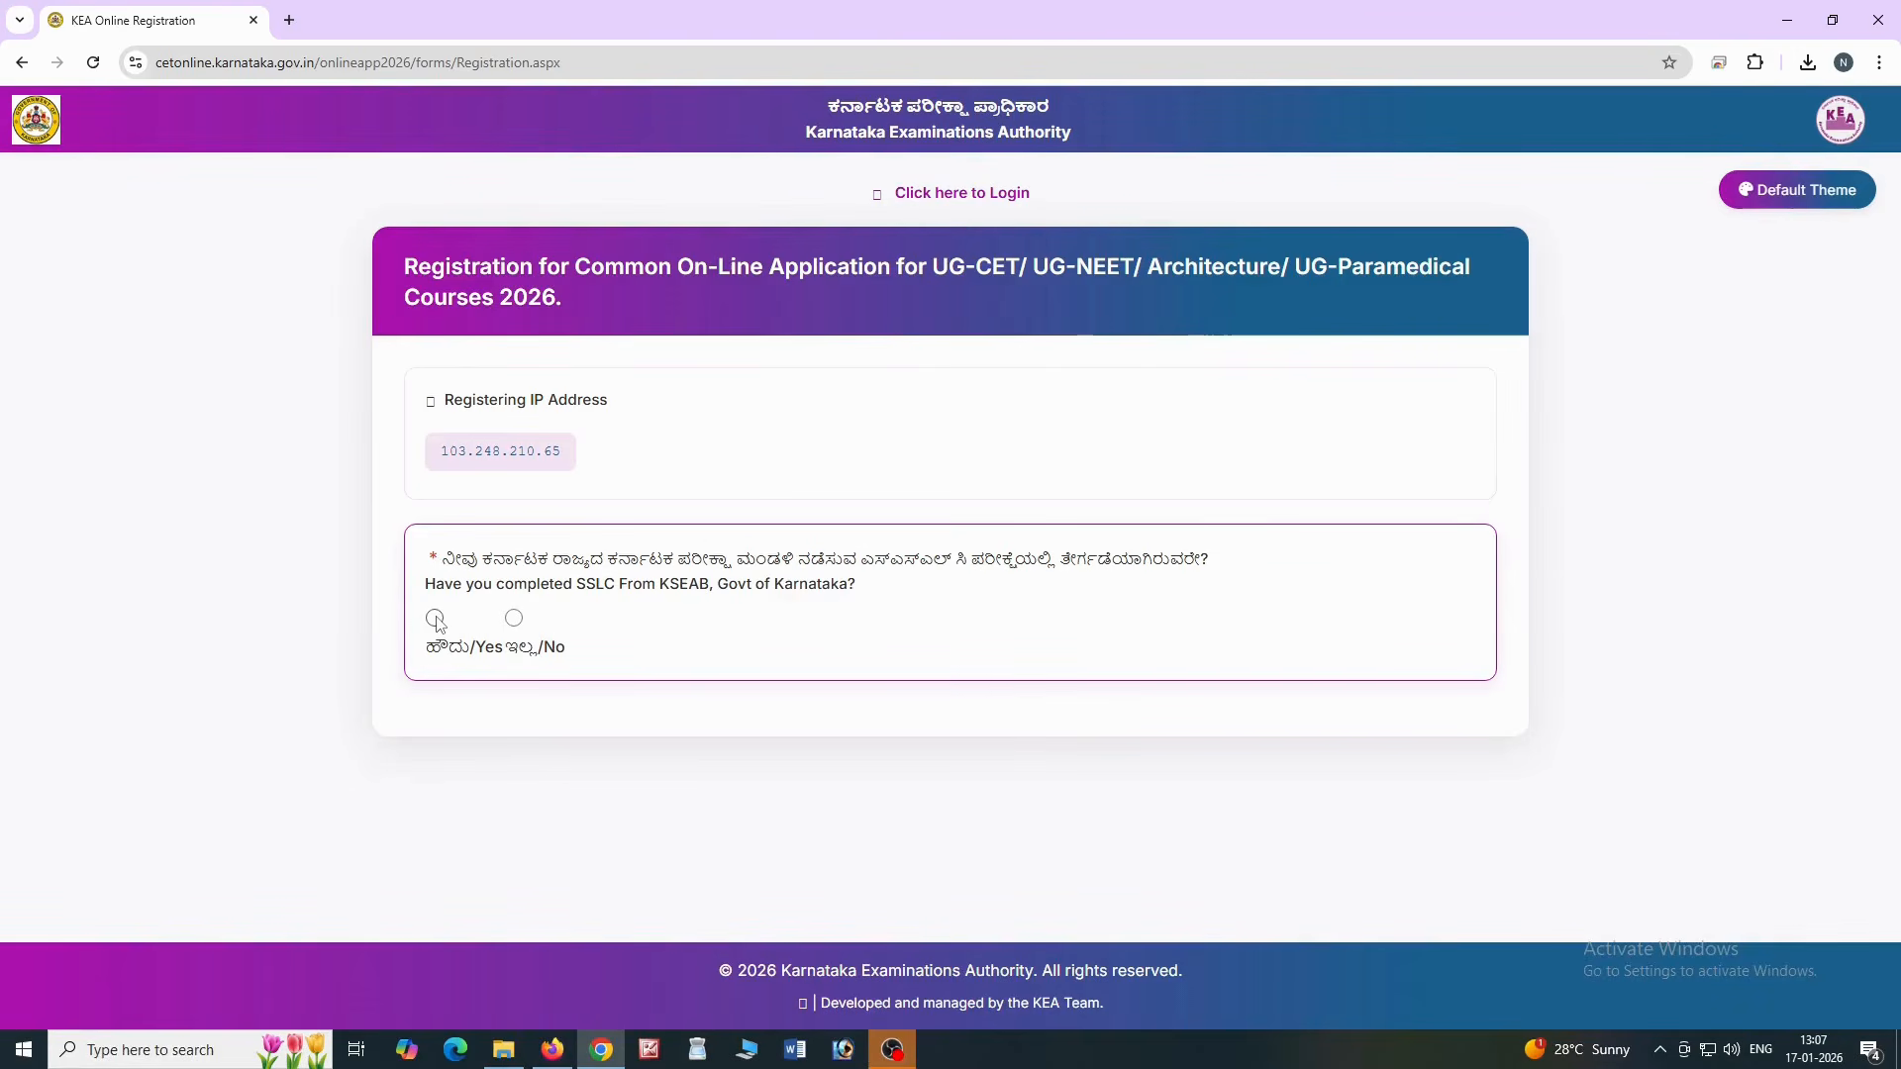
left_click(435, 618)
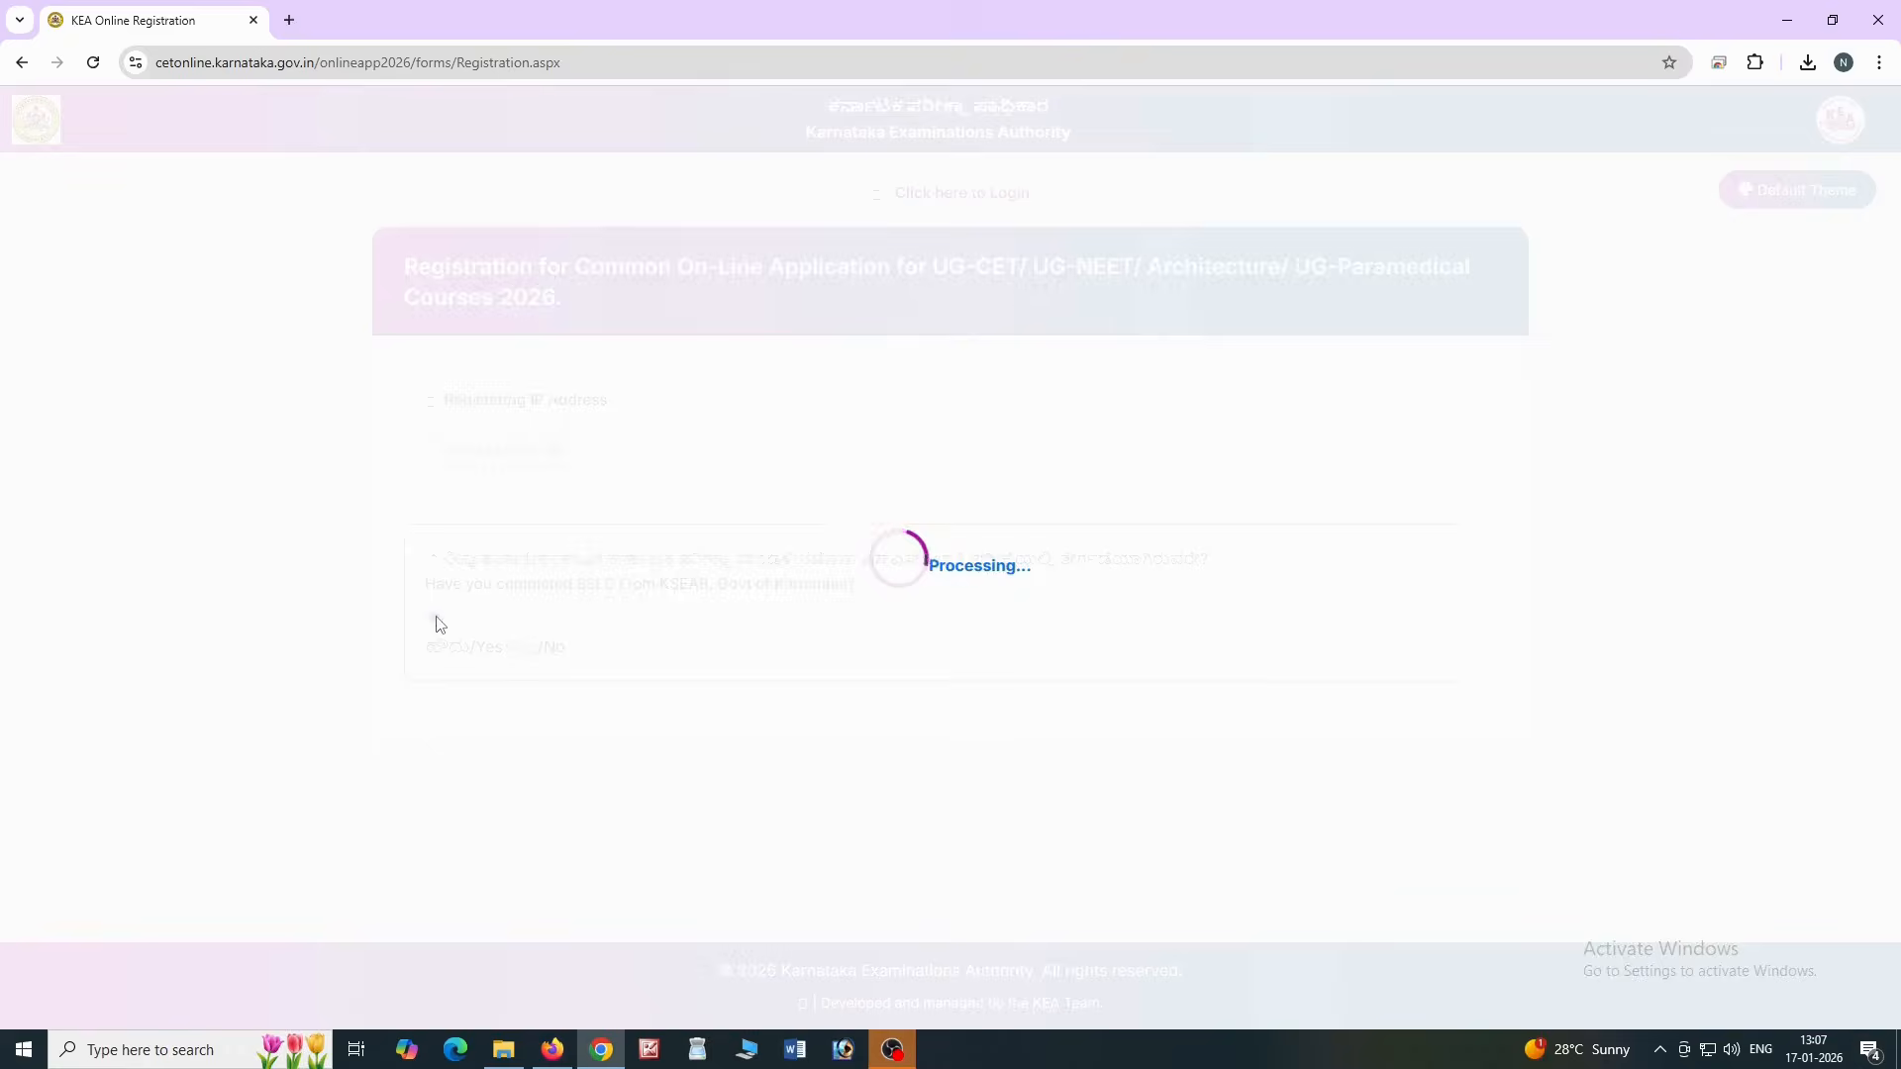
left_click(521, 789)
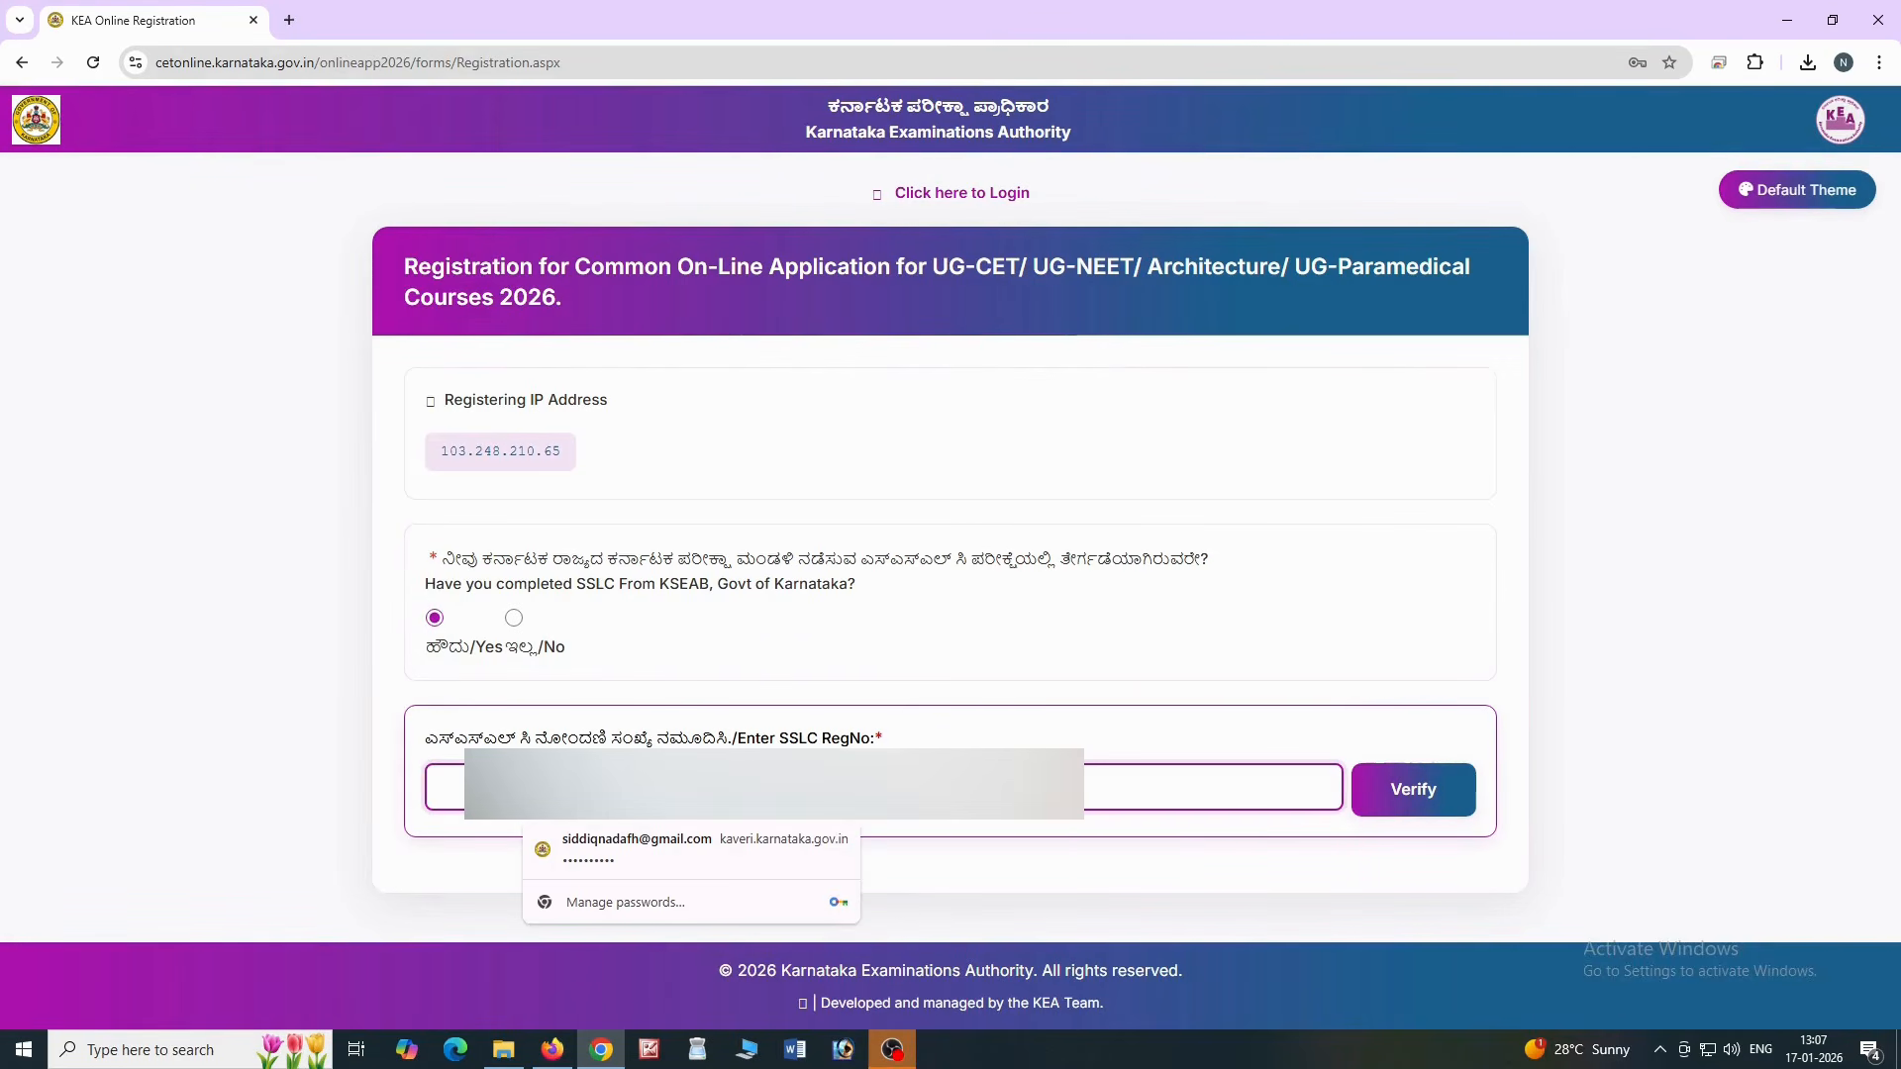
type("20")
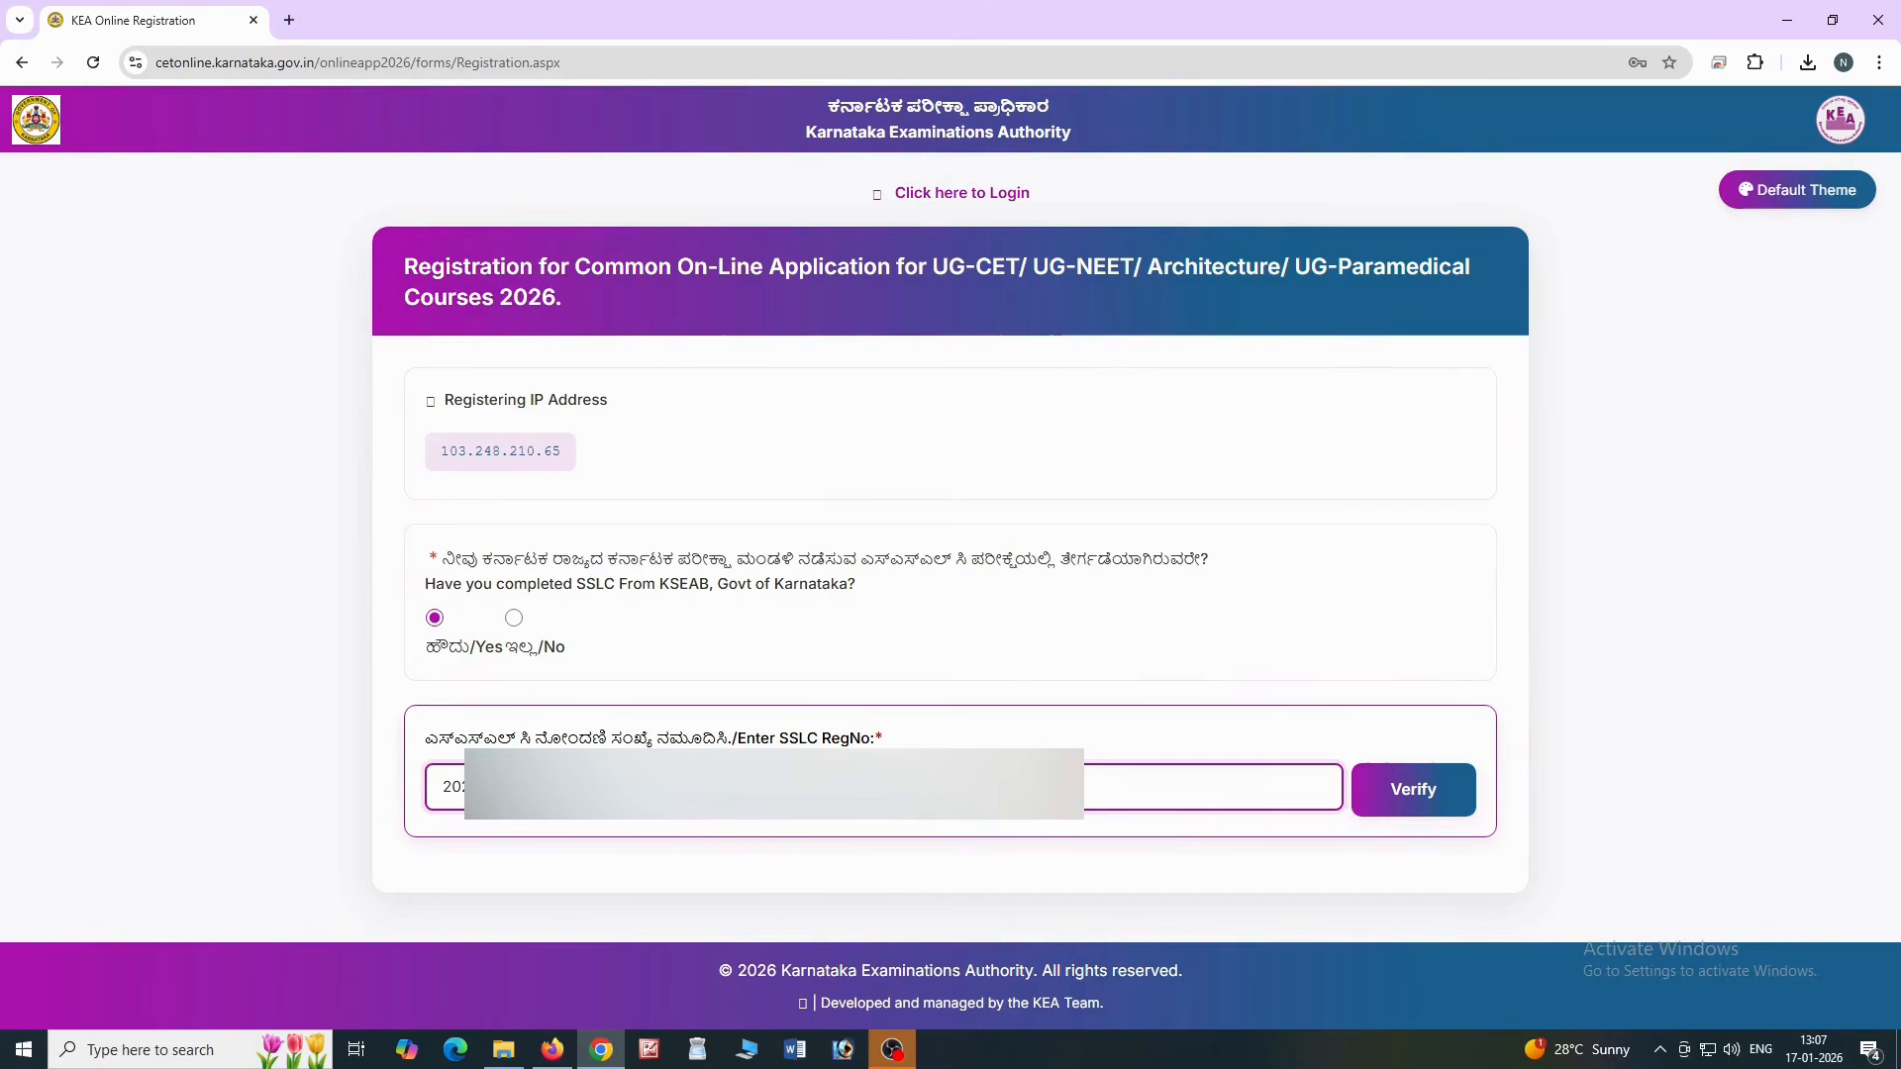
left_click(1398, 798)
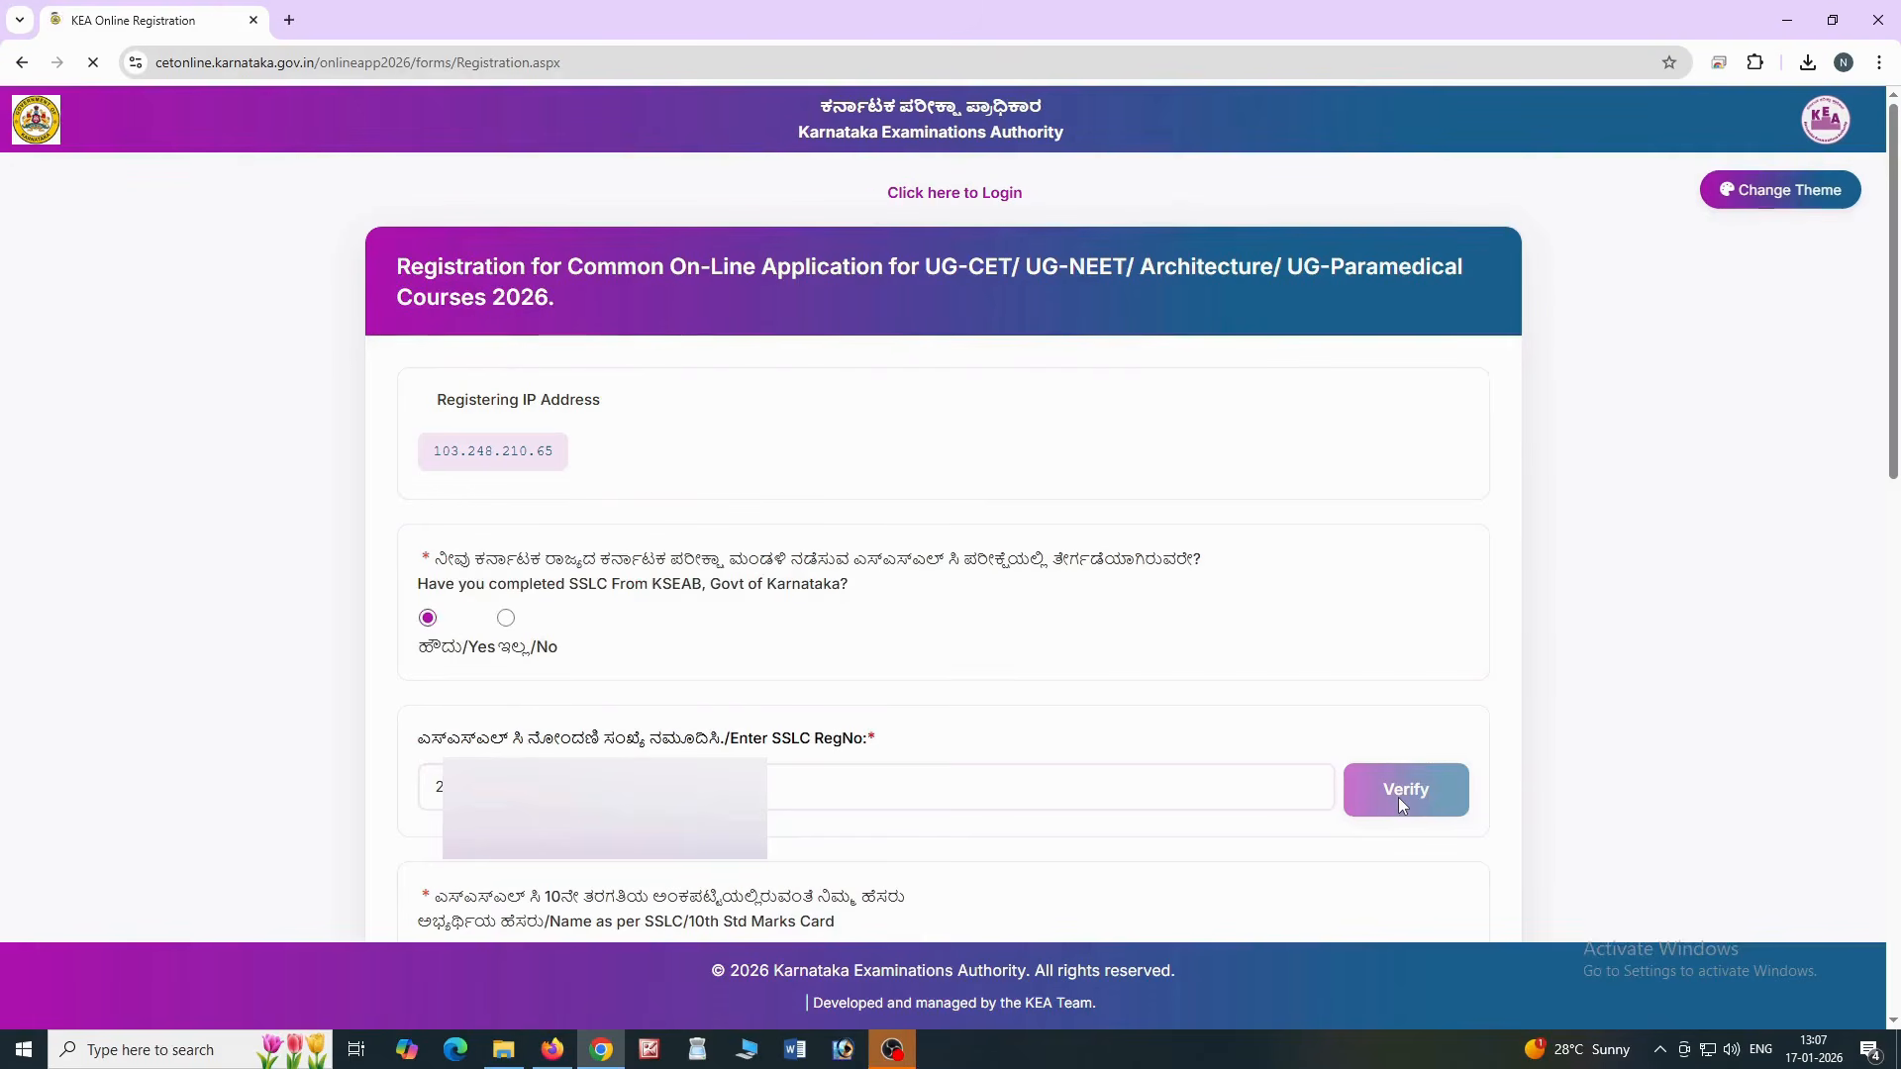
left_click_drag(1898, 446, 1899, 685)
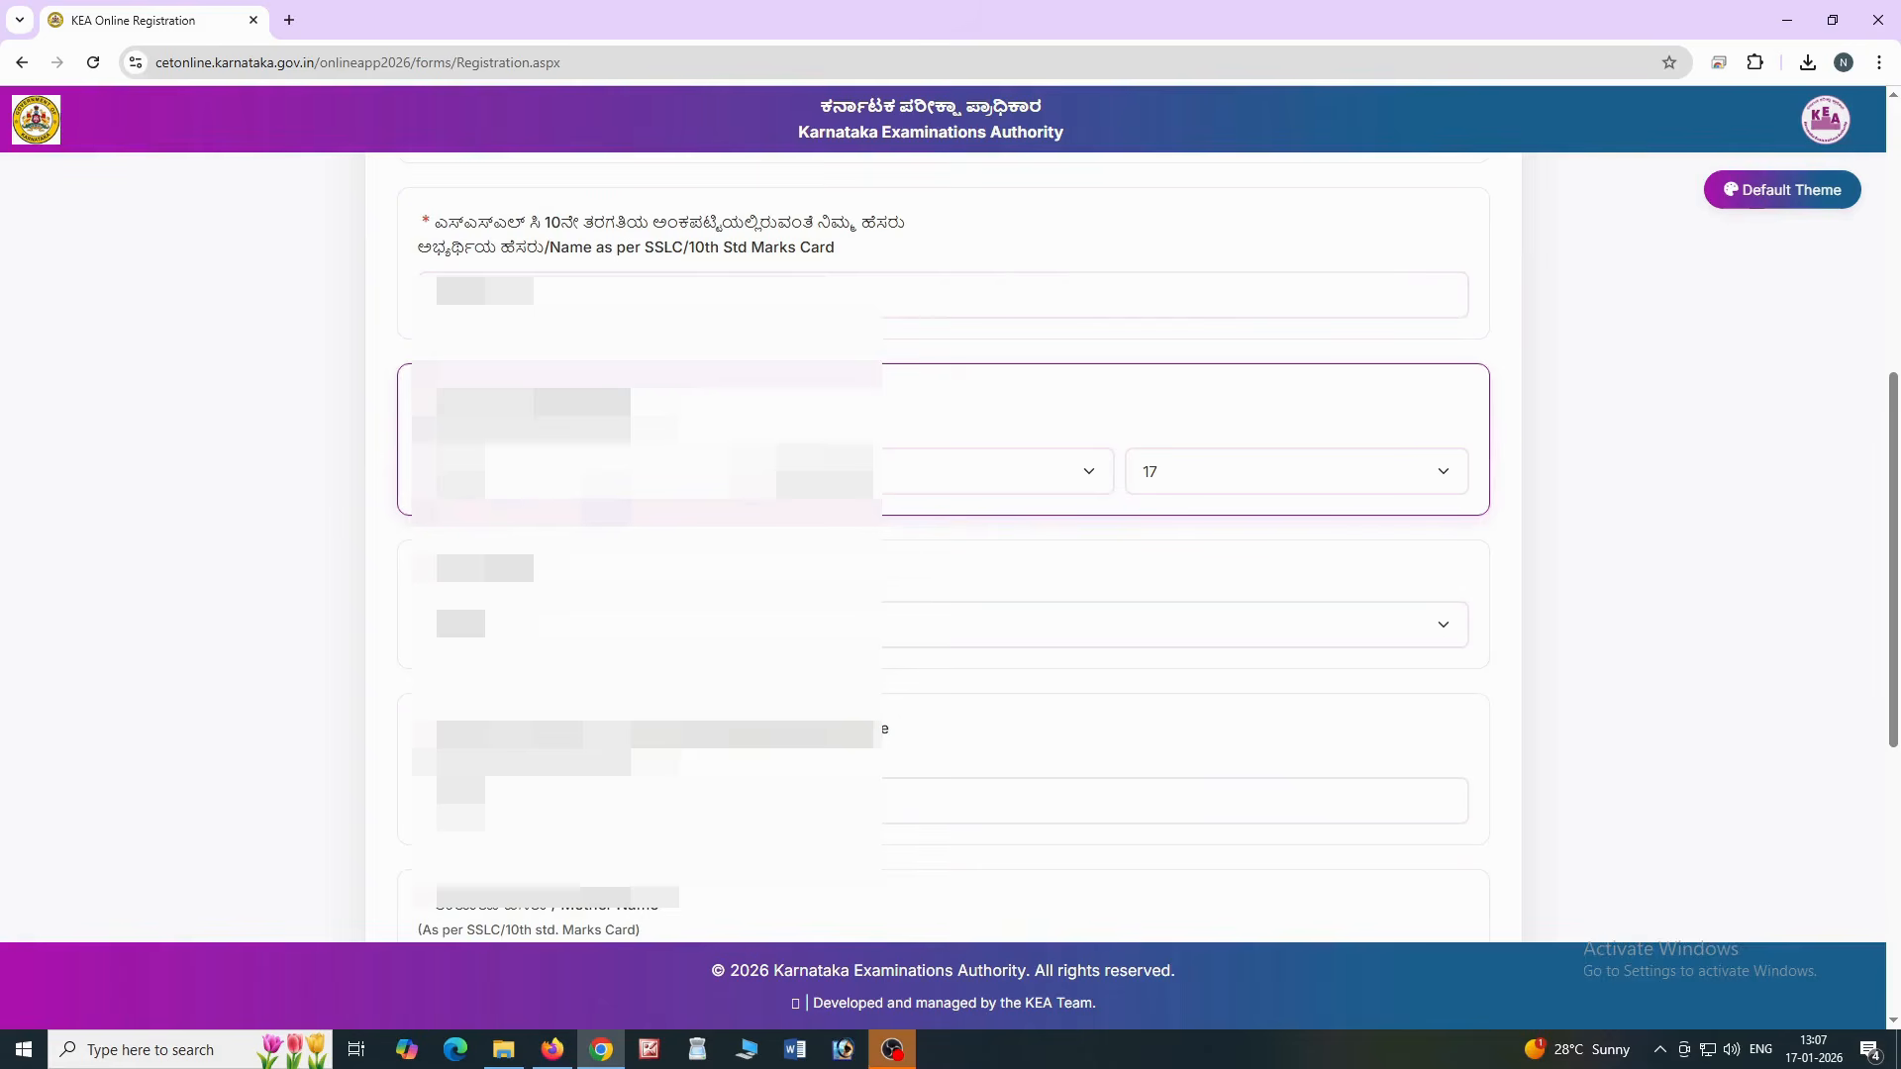
scroll(1126, 497, "down", 3)
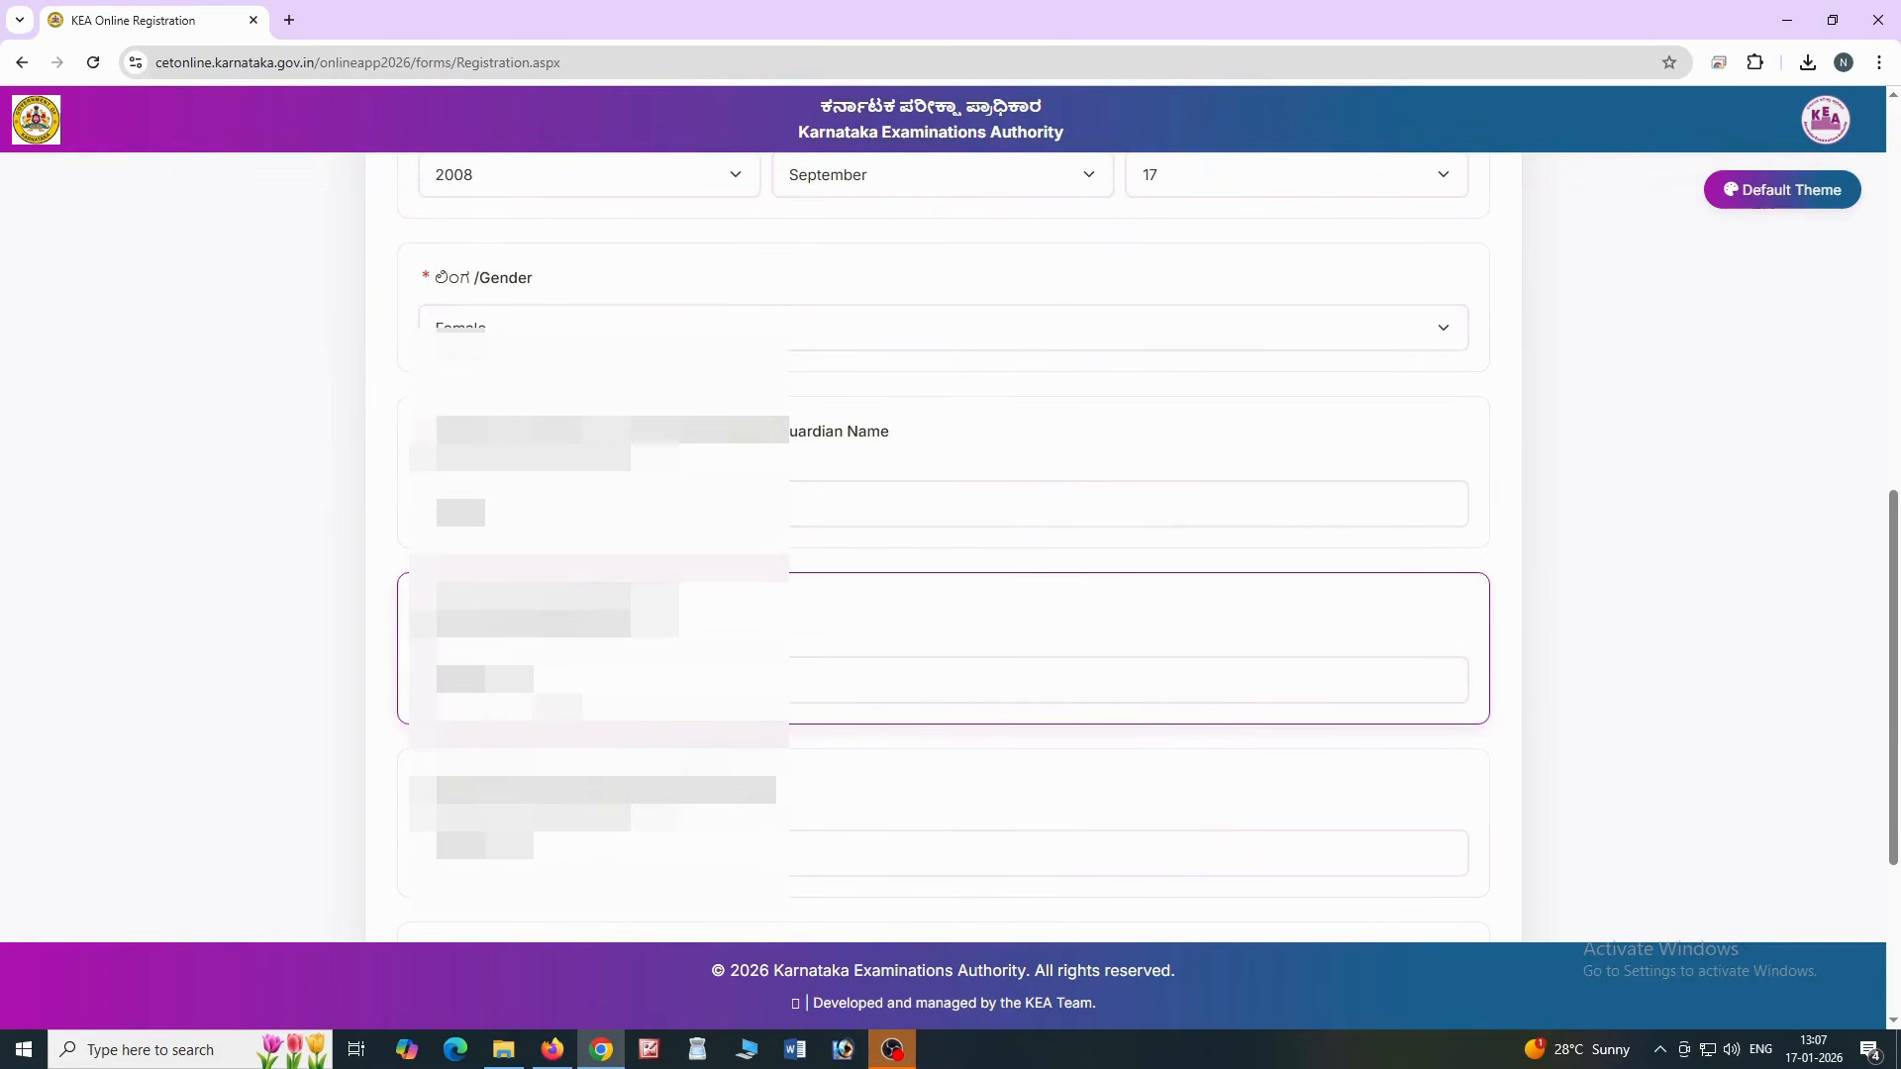
scroll(943, 683, "down", 1)
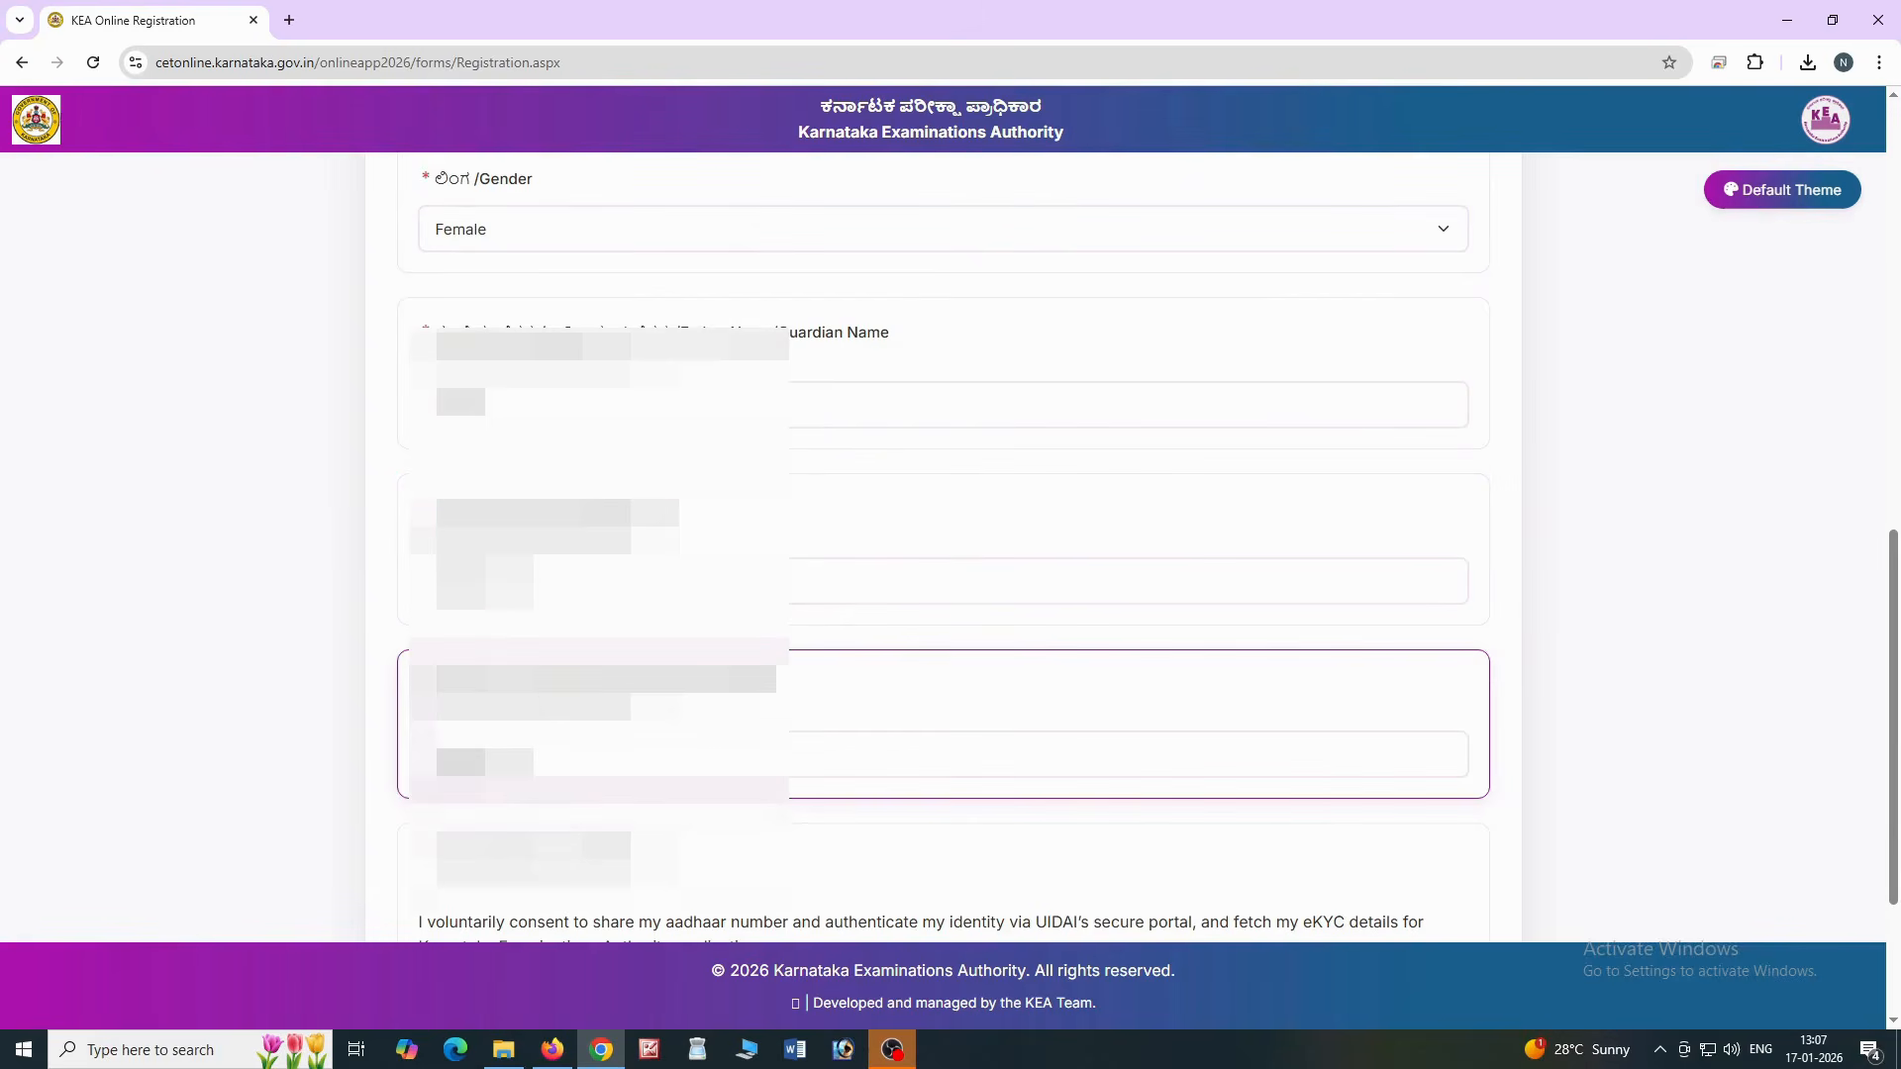
scroll(480, 723, "down", 3)
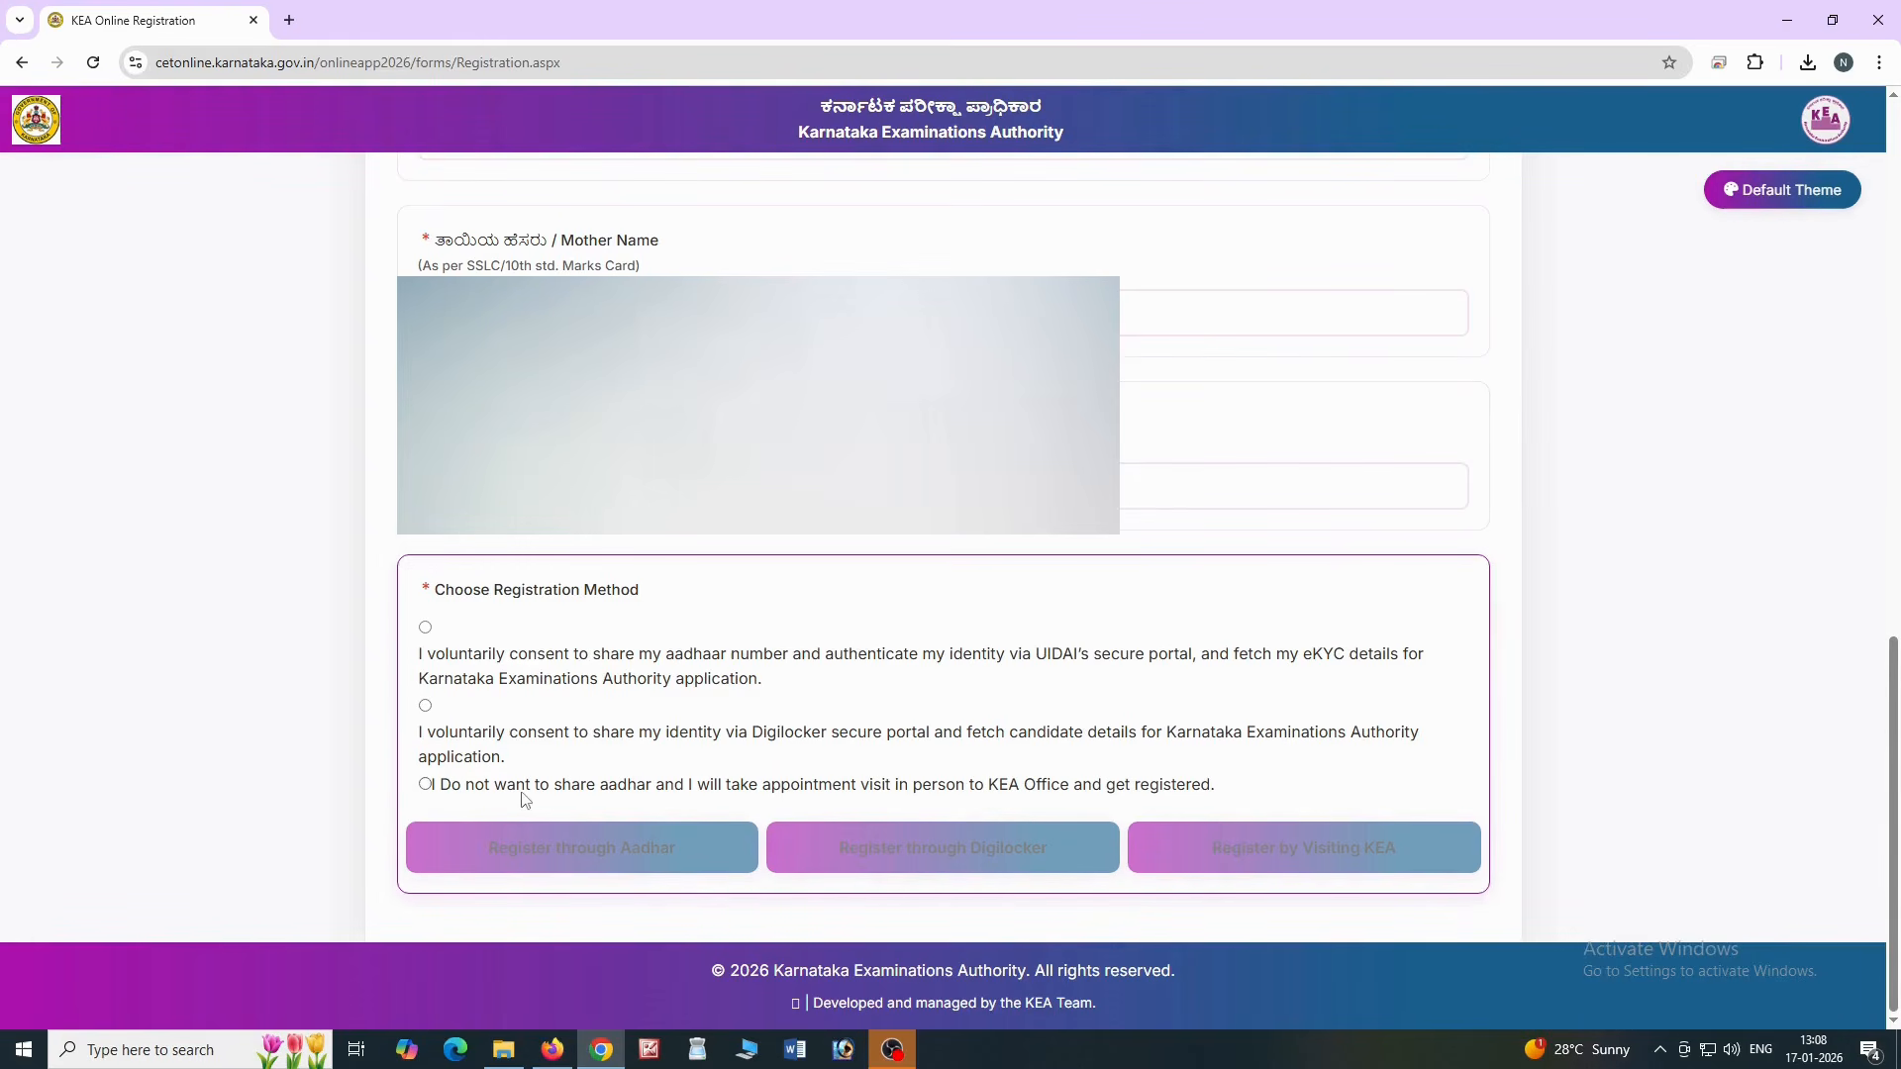
Choose Aadhaar eKYC registration, give consent, and enter the candidate's Aadhaar number in e-KYC
left_click(425, 628)
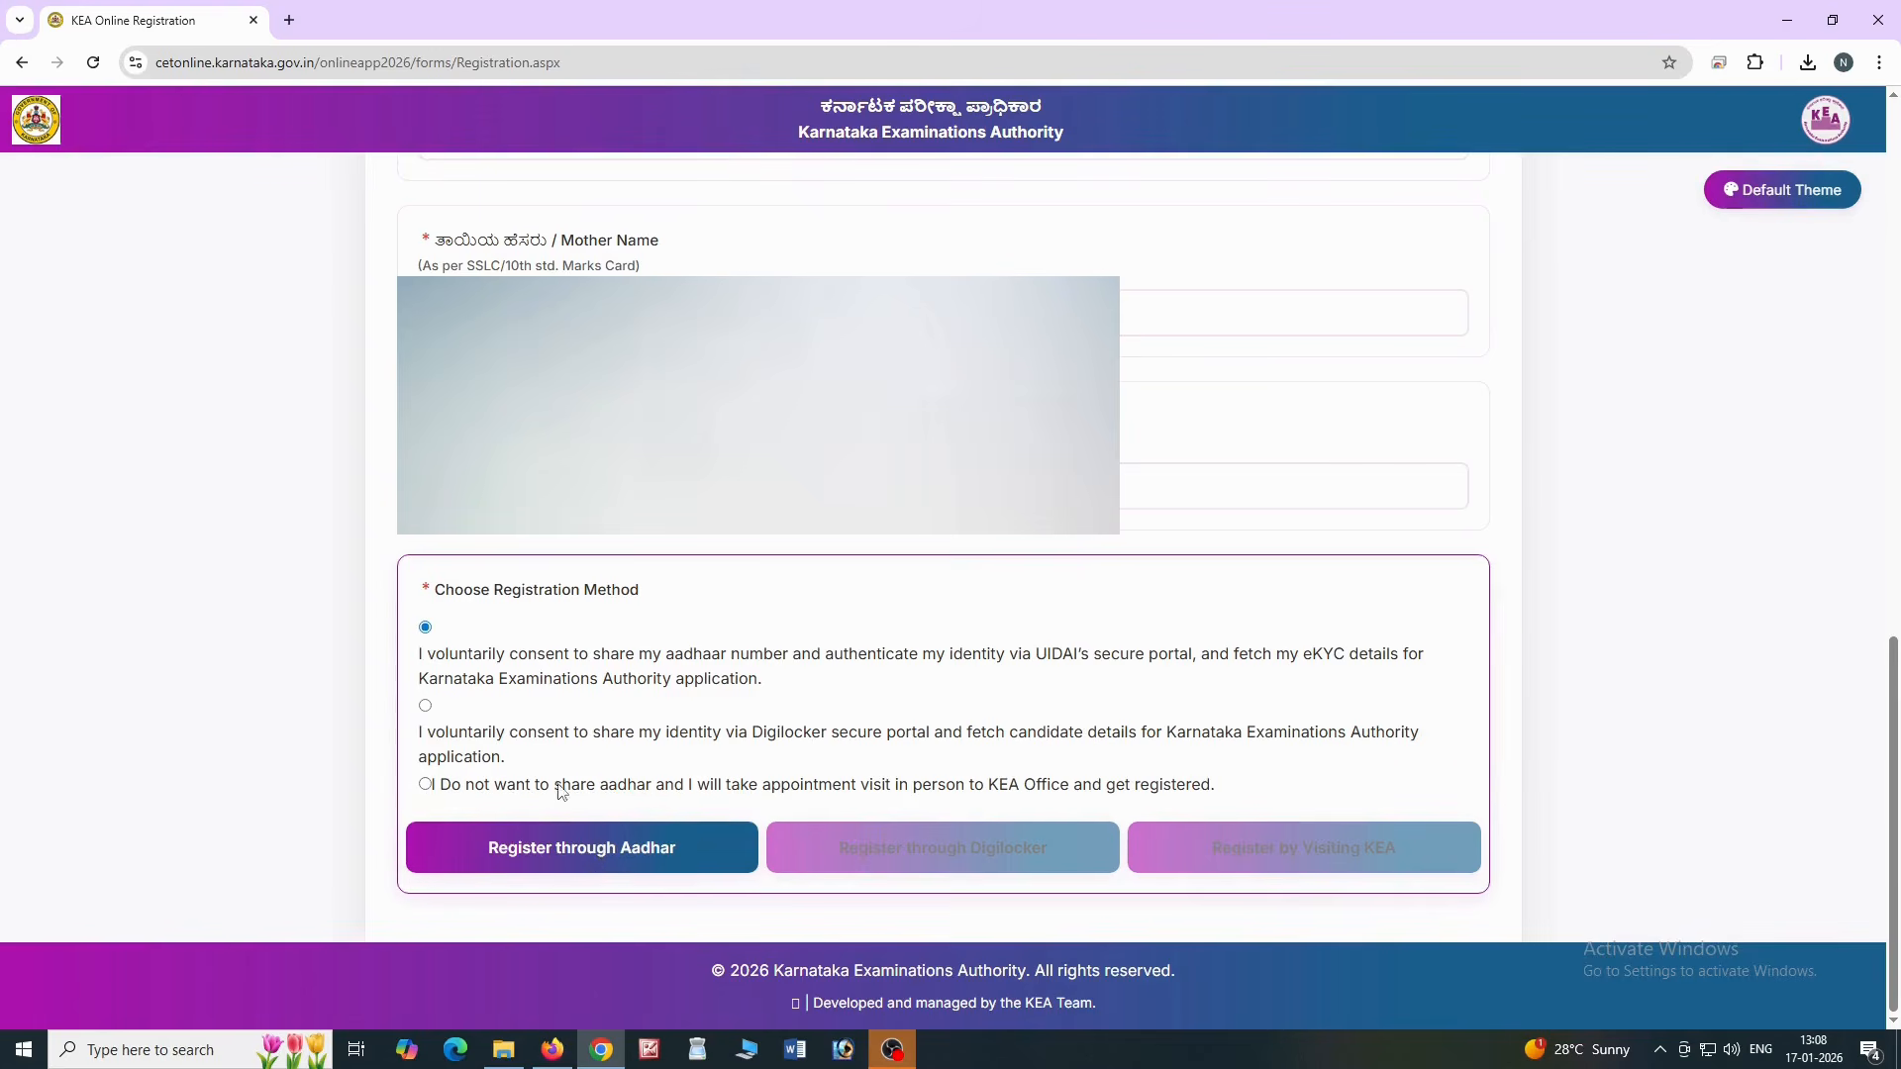
left_click(595, 850)
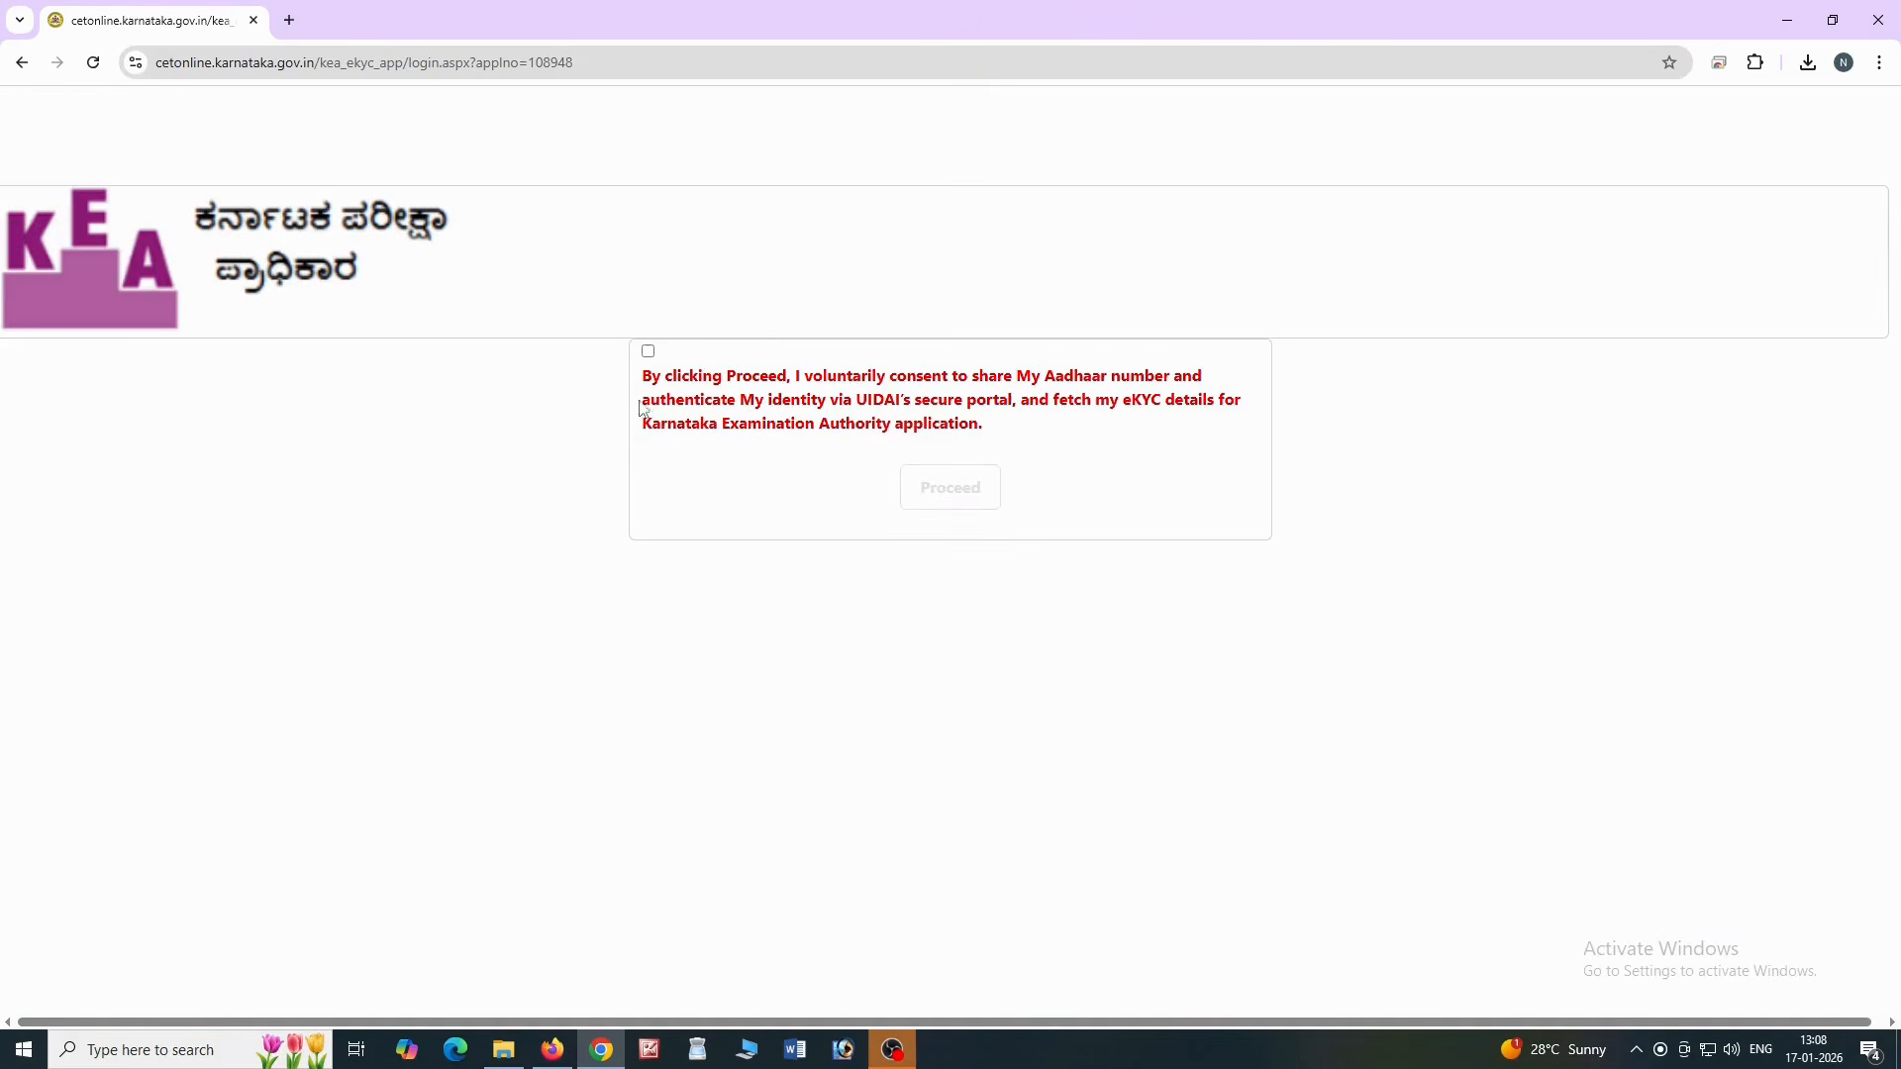
left_click(649, 353)
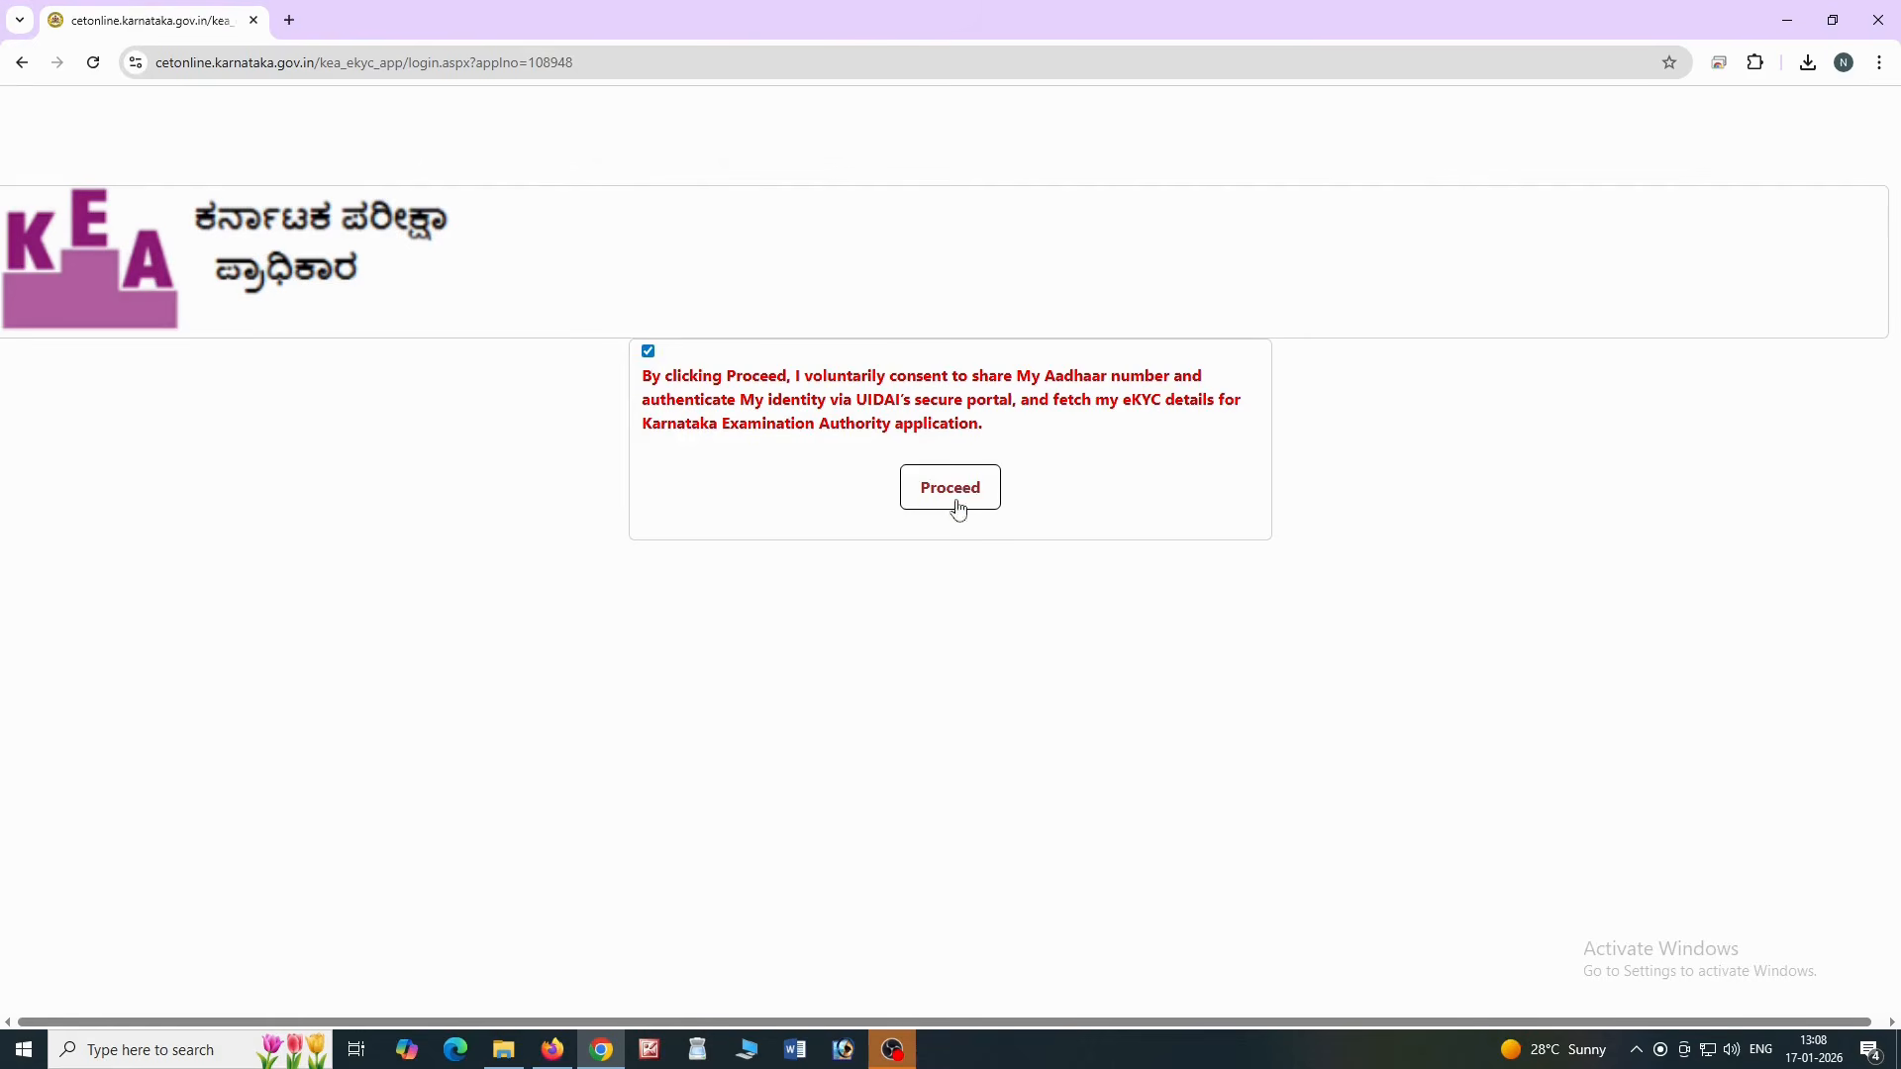
left_click(965, 490)
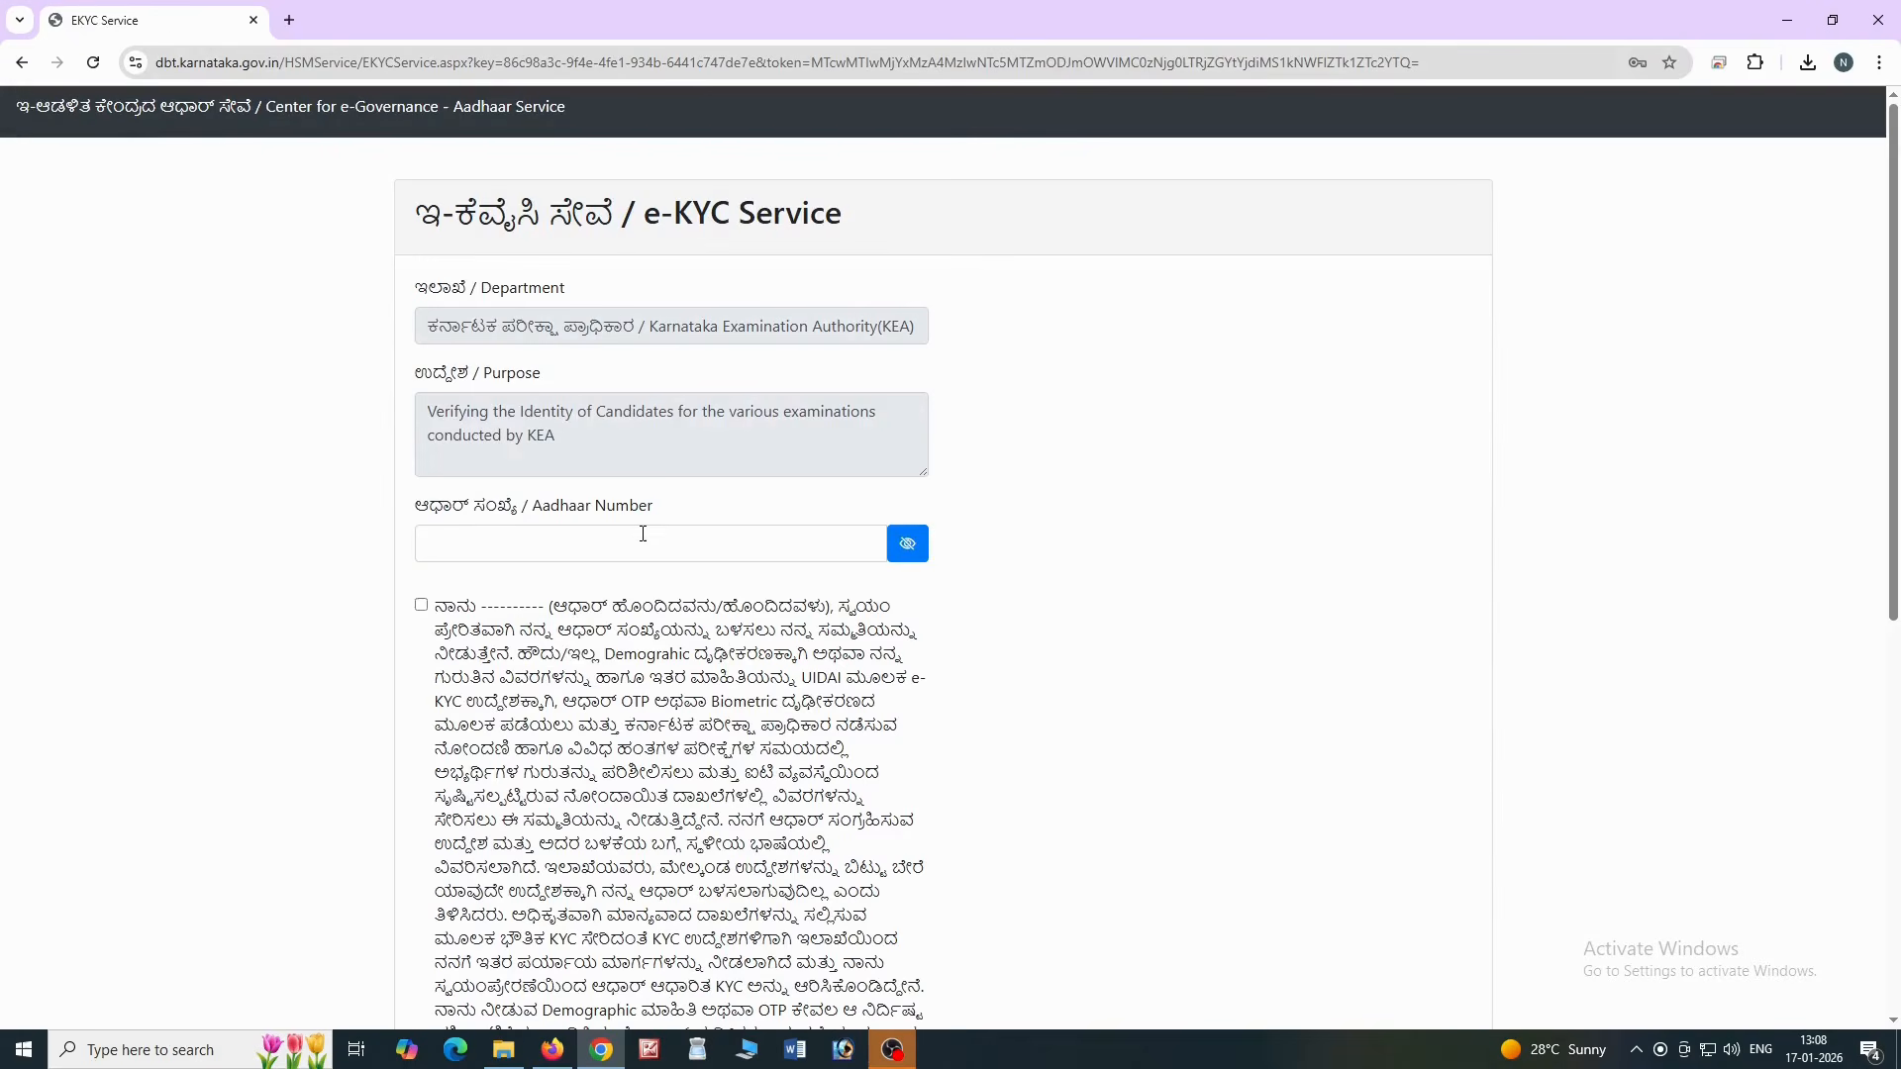
left_click(636, 540)
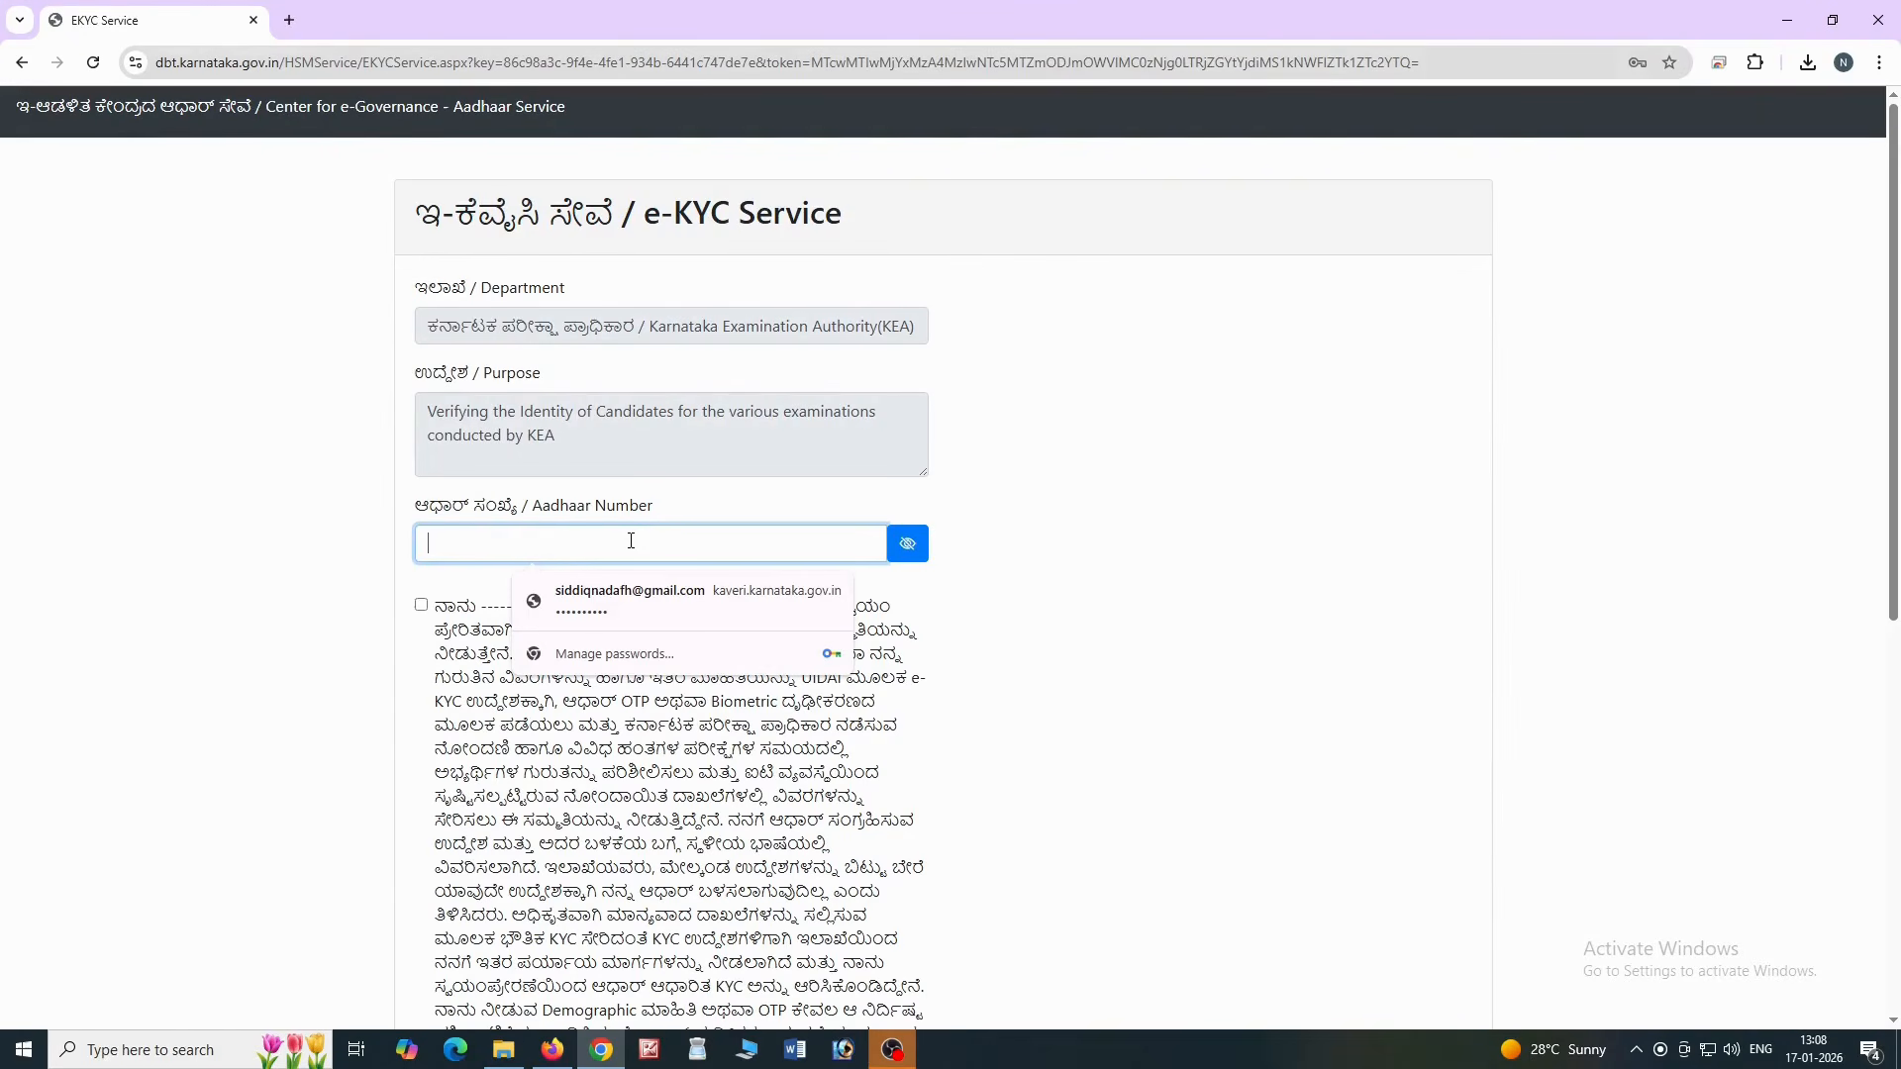
key("ctrl+v")
Accept the declaration, pick OTP authentication, generate the SMS OTP and enter it
left_click(422, 605)
scroll(627, 686, "down", 7)
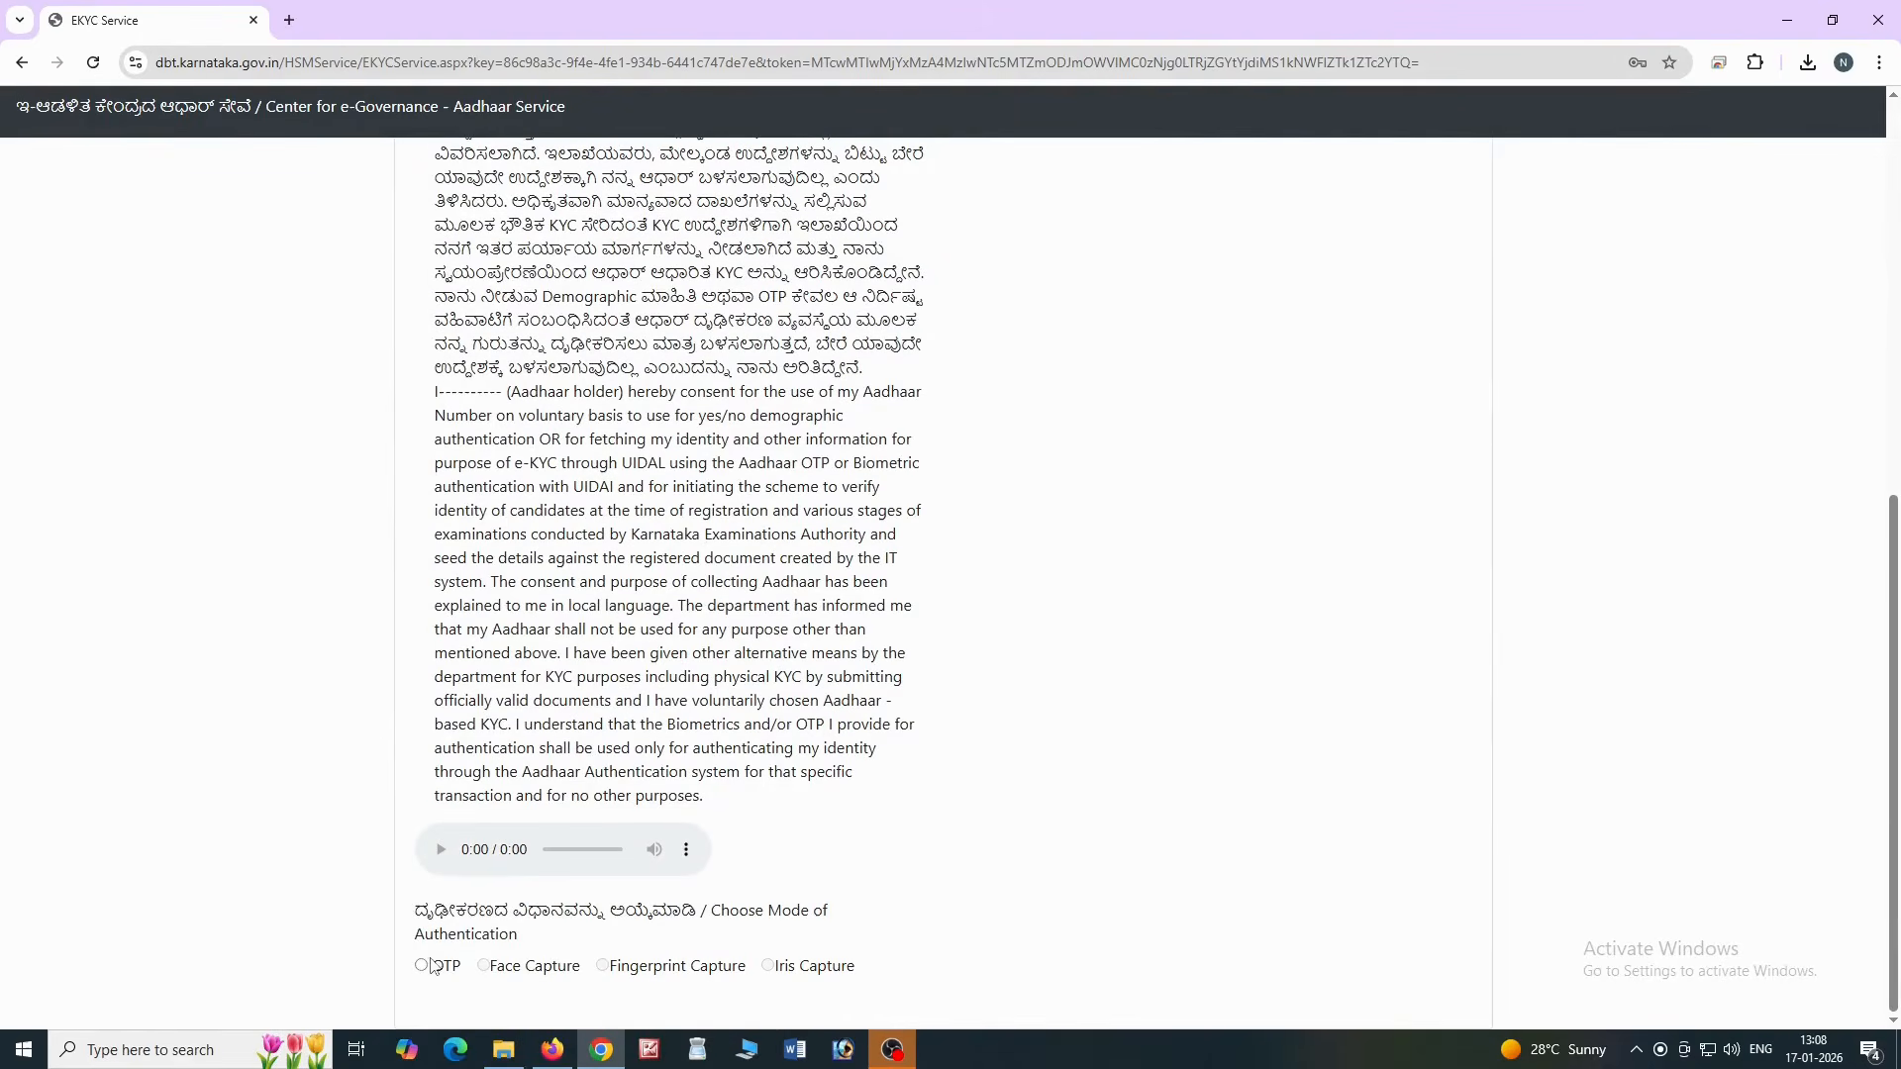
left_click(424, 966)
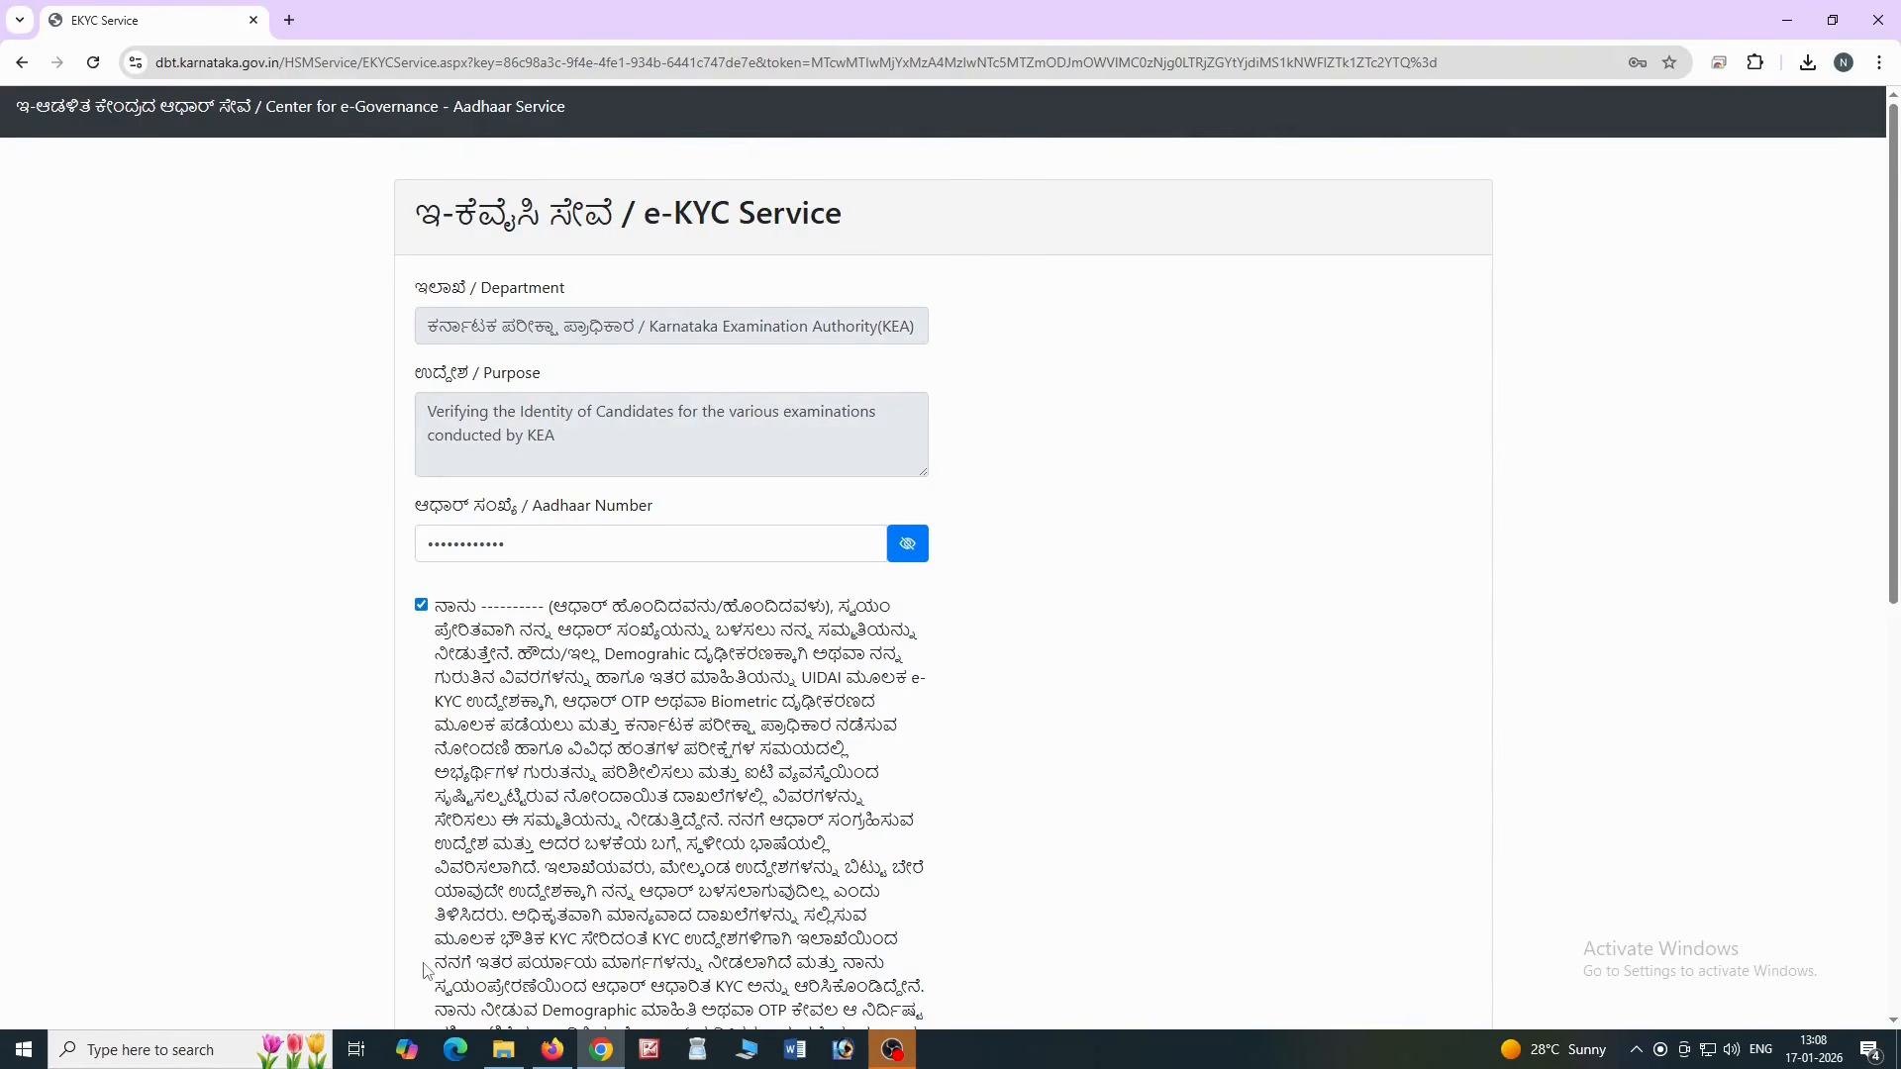
scroll(1468, 655, "down", 5)
scroll(1468, 655, "down", 3)
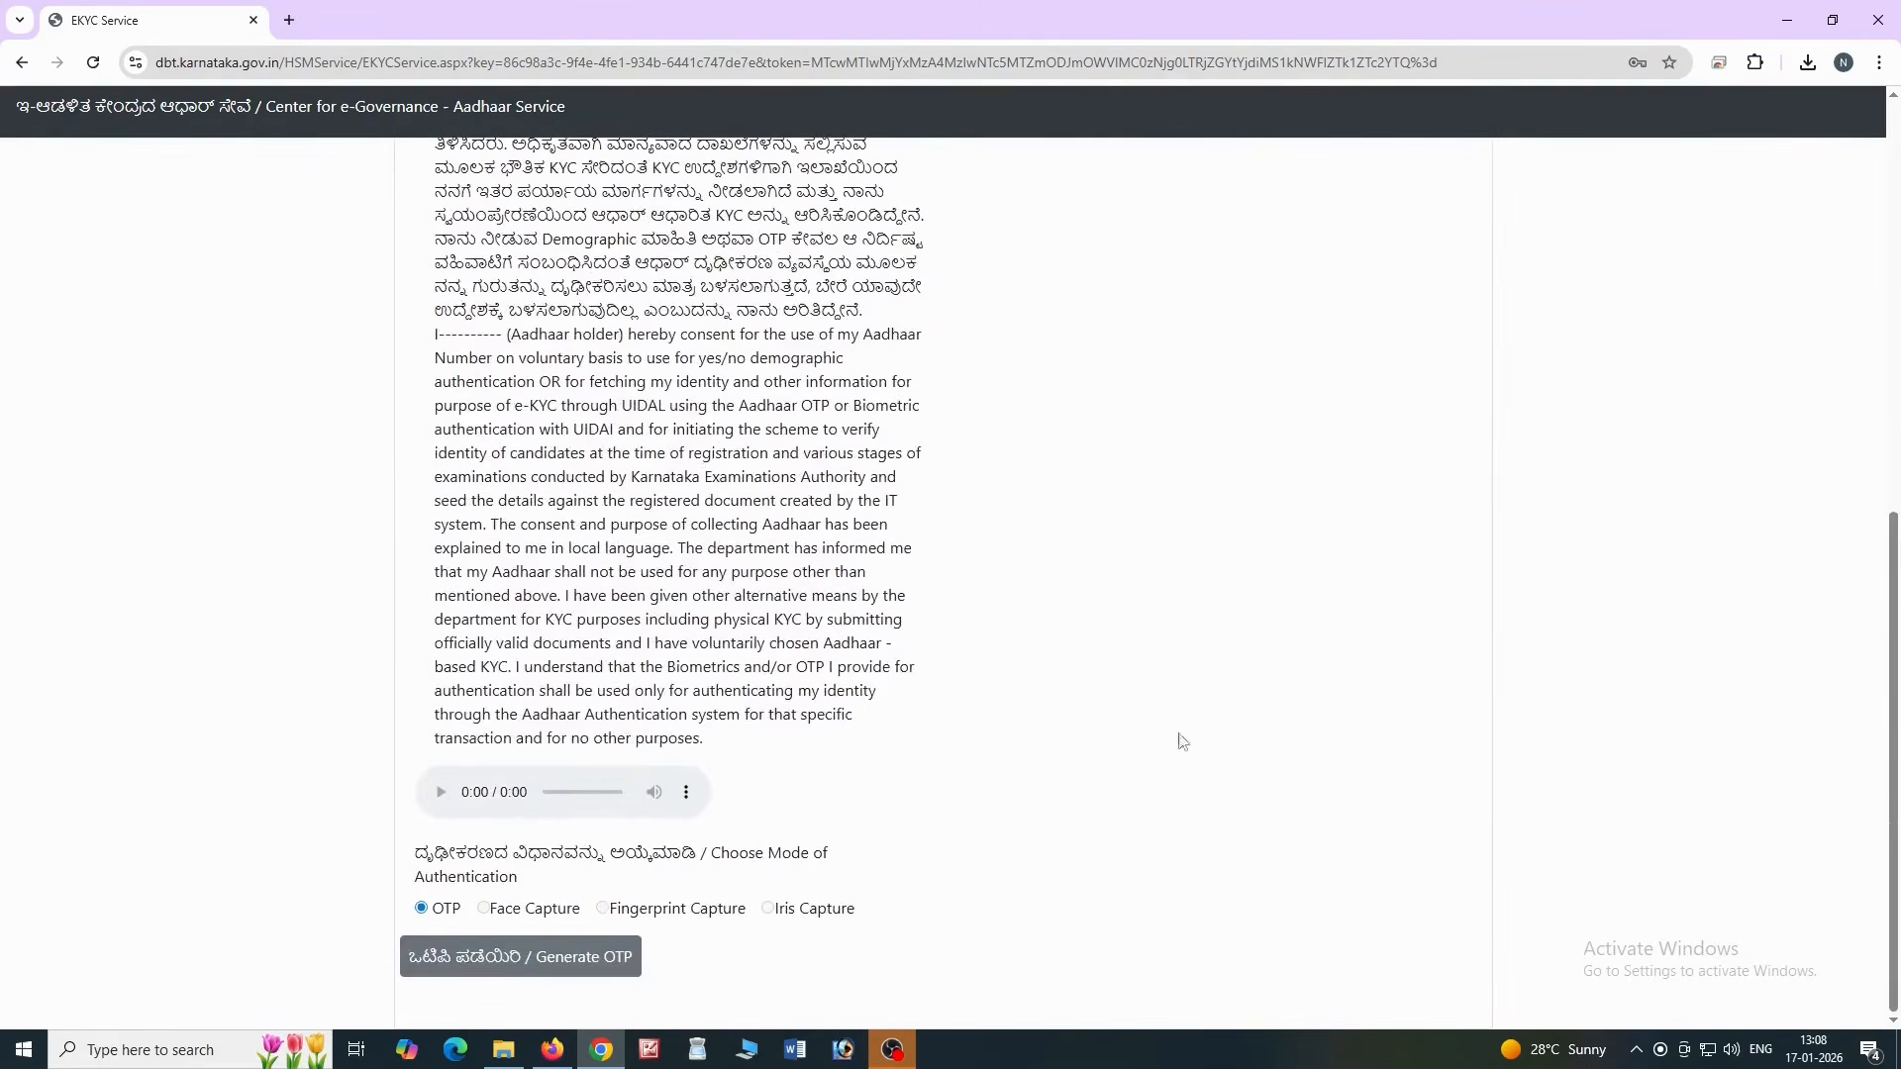
left_click(552, 958)
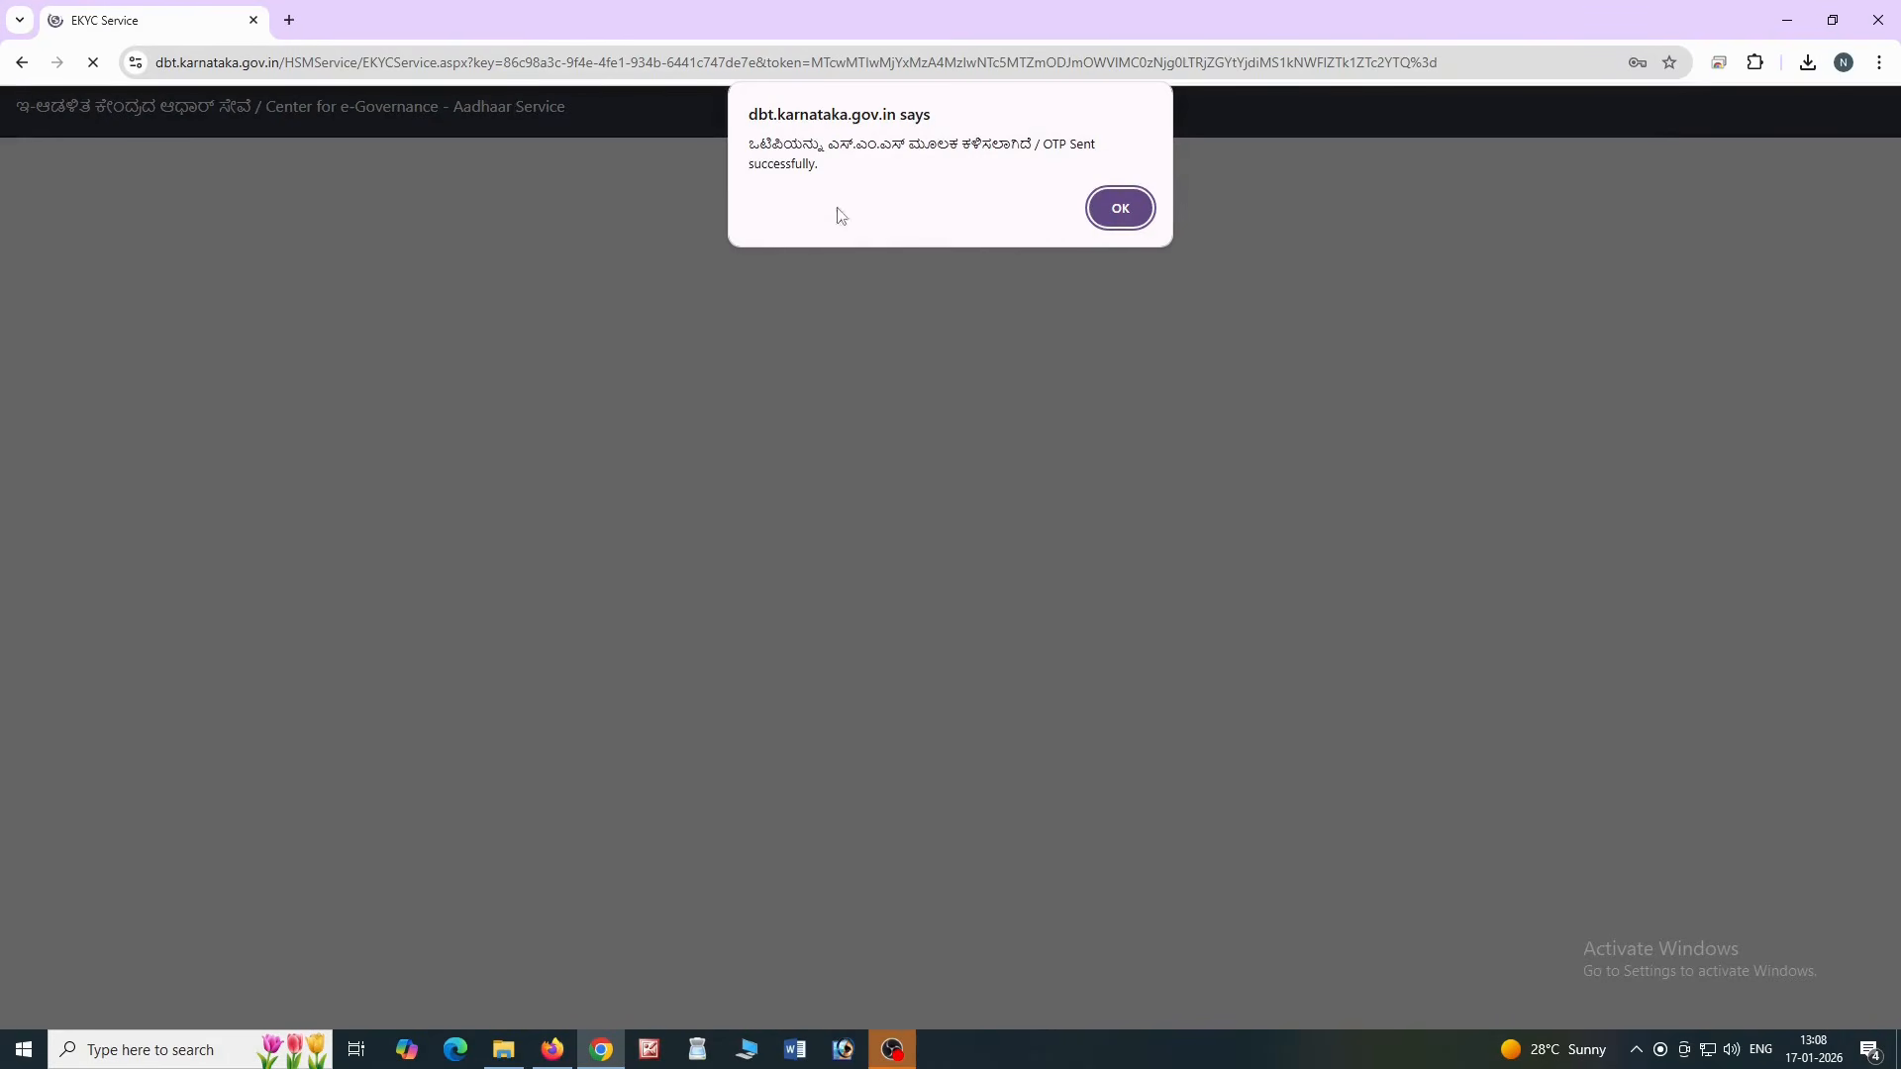
left_click(1120, 208)
scroll(710, 739, "down", 10)
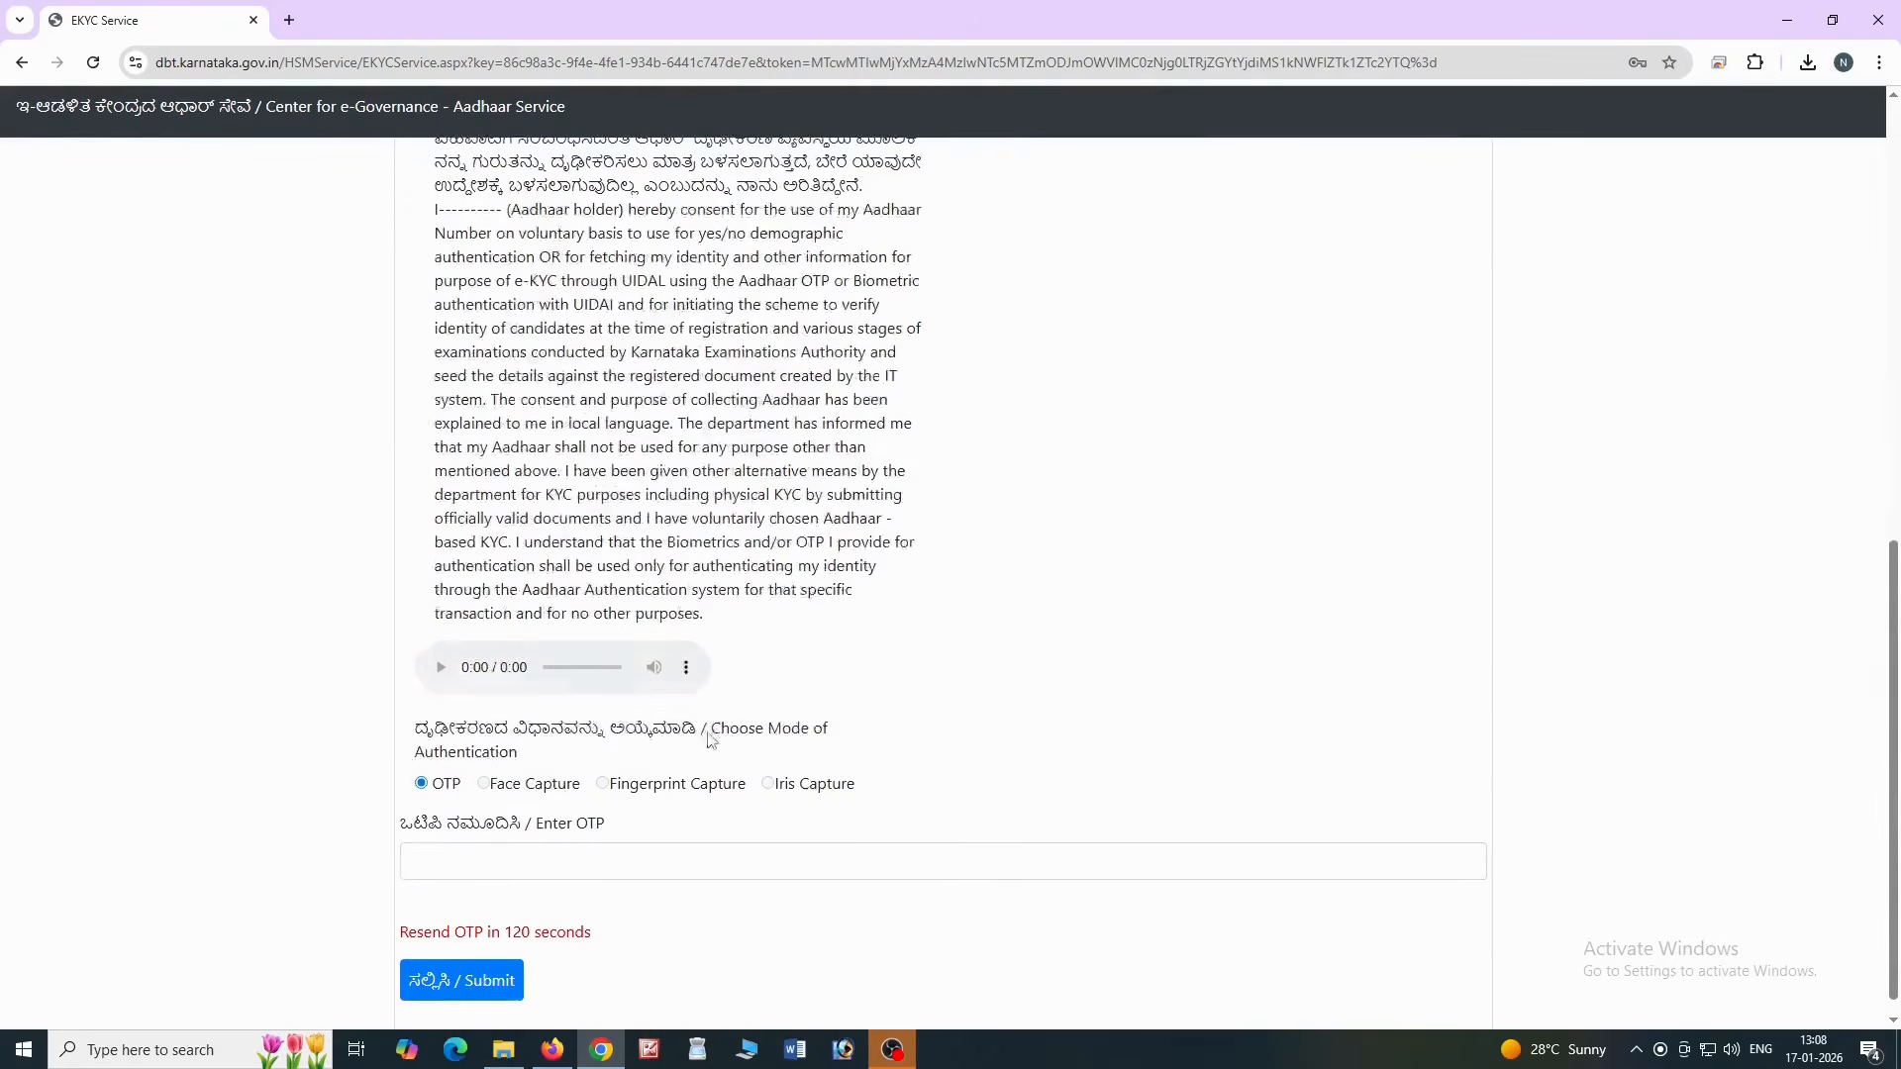
left_click(522, 844)
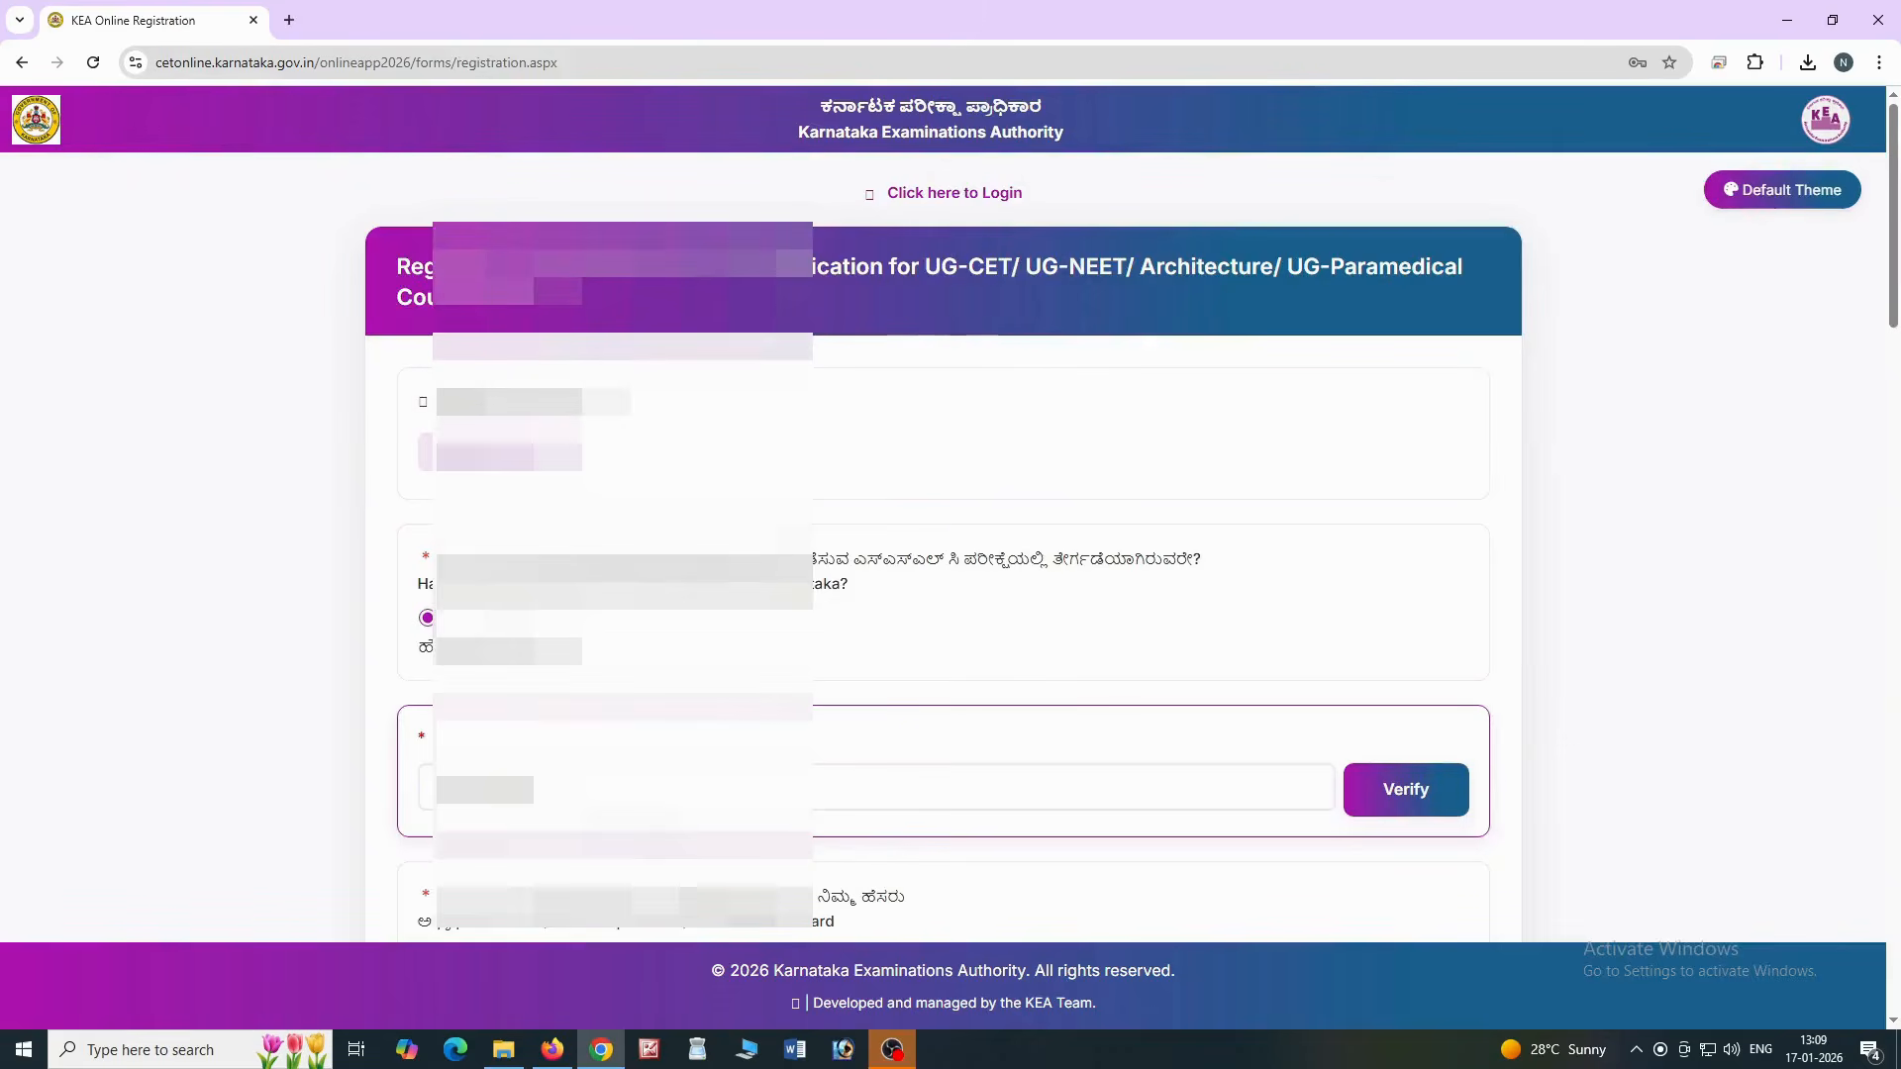
scroll(944, 544, "down", 9)
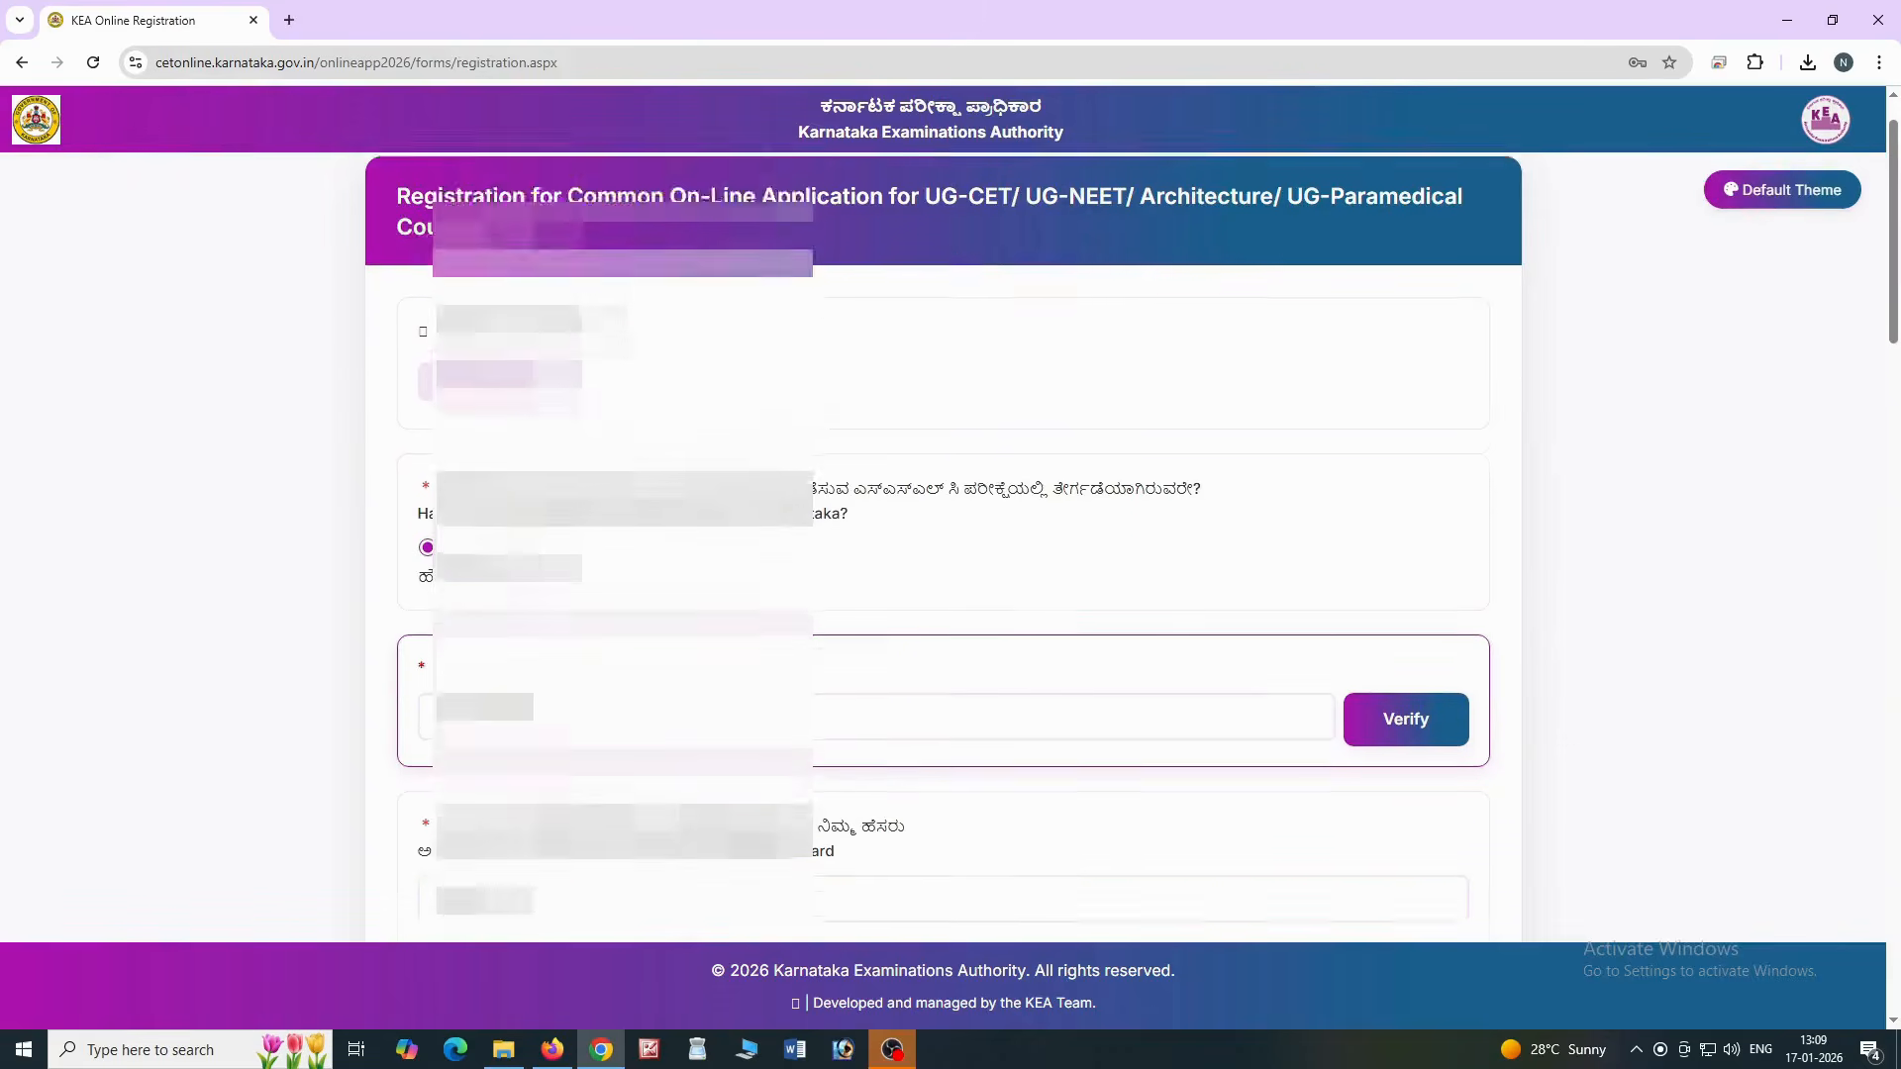
Set qualification to II PUC/12th Std Science and nationality to Indian
scroll(944, 852, "down", 7)
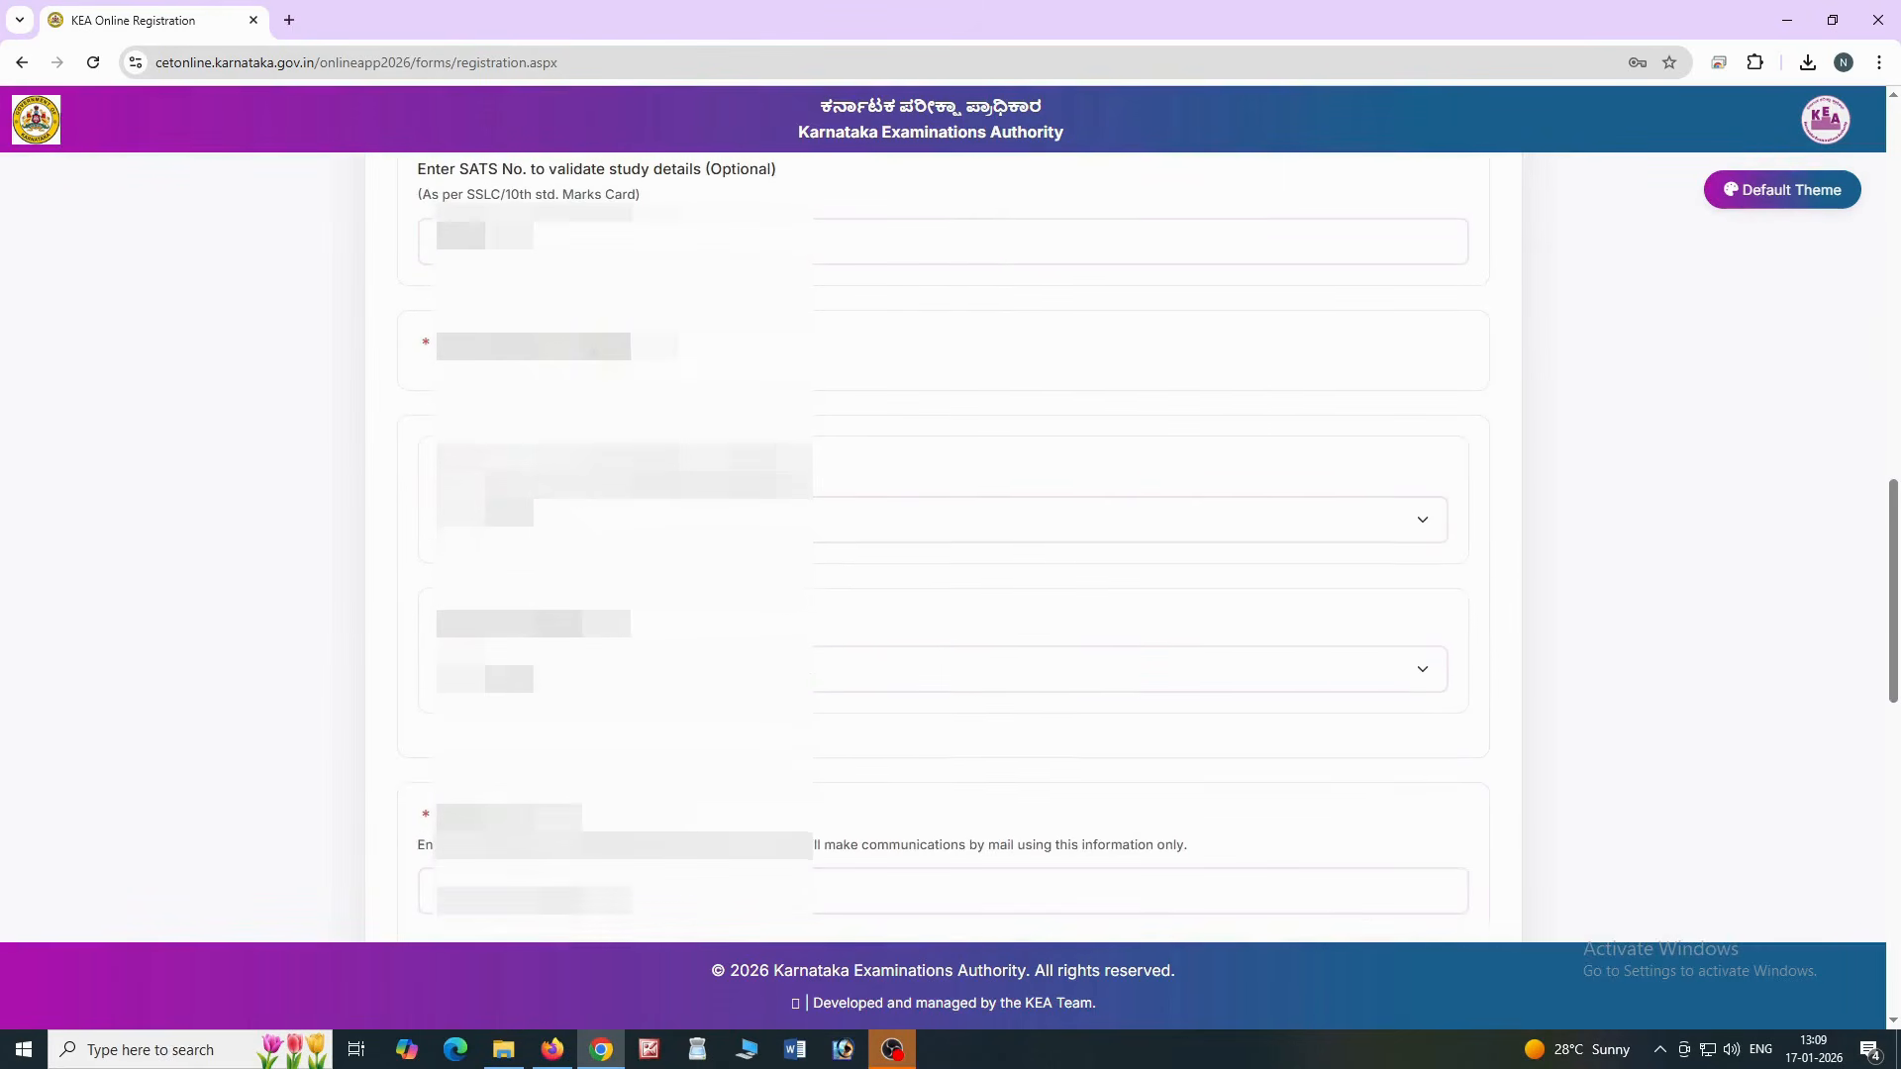
scroll(945, 851, "up", 3)
scroll(614, 861, "up", 9)
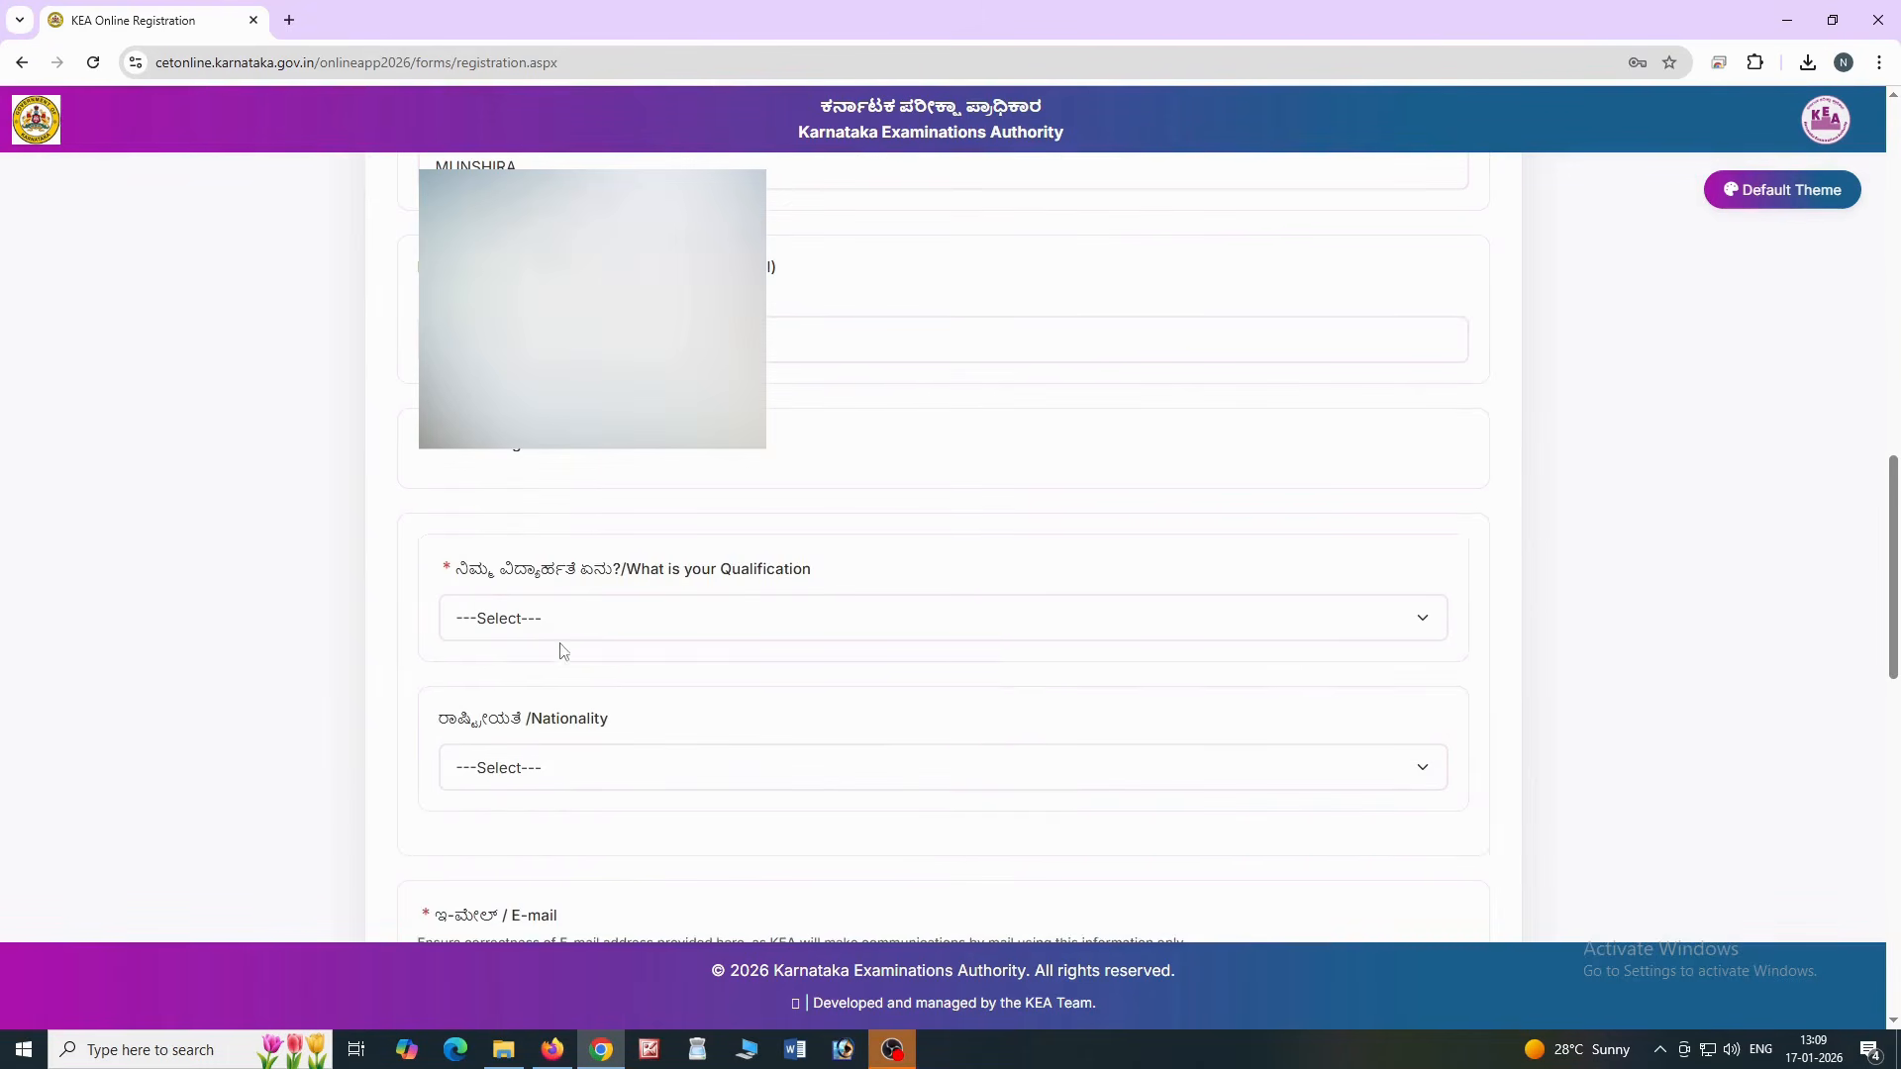
scroll(562, 651, "down", 1)
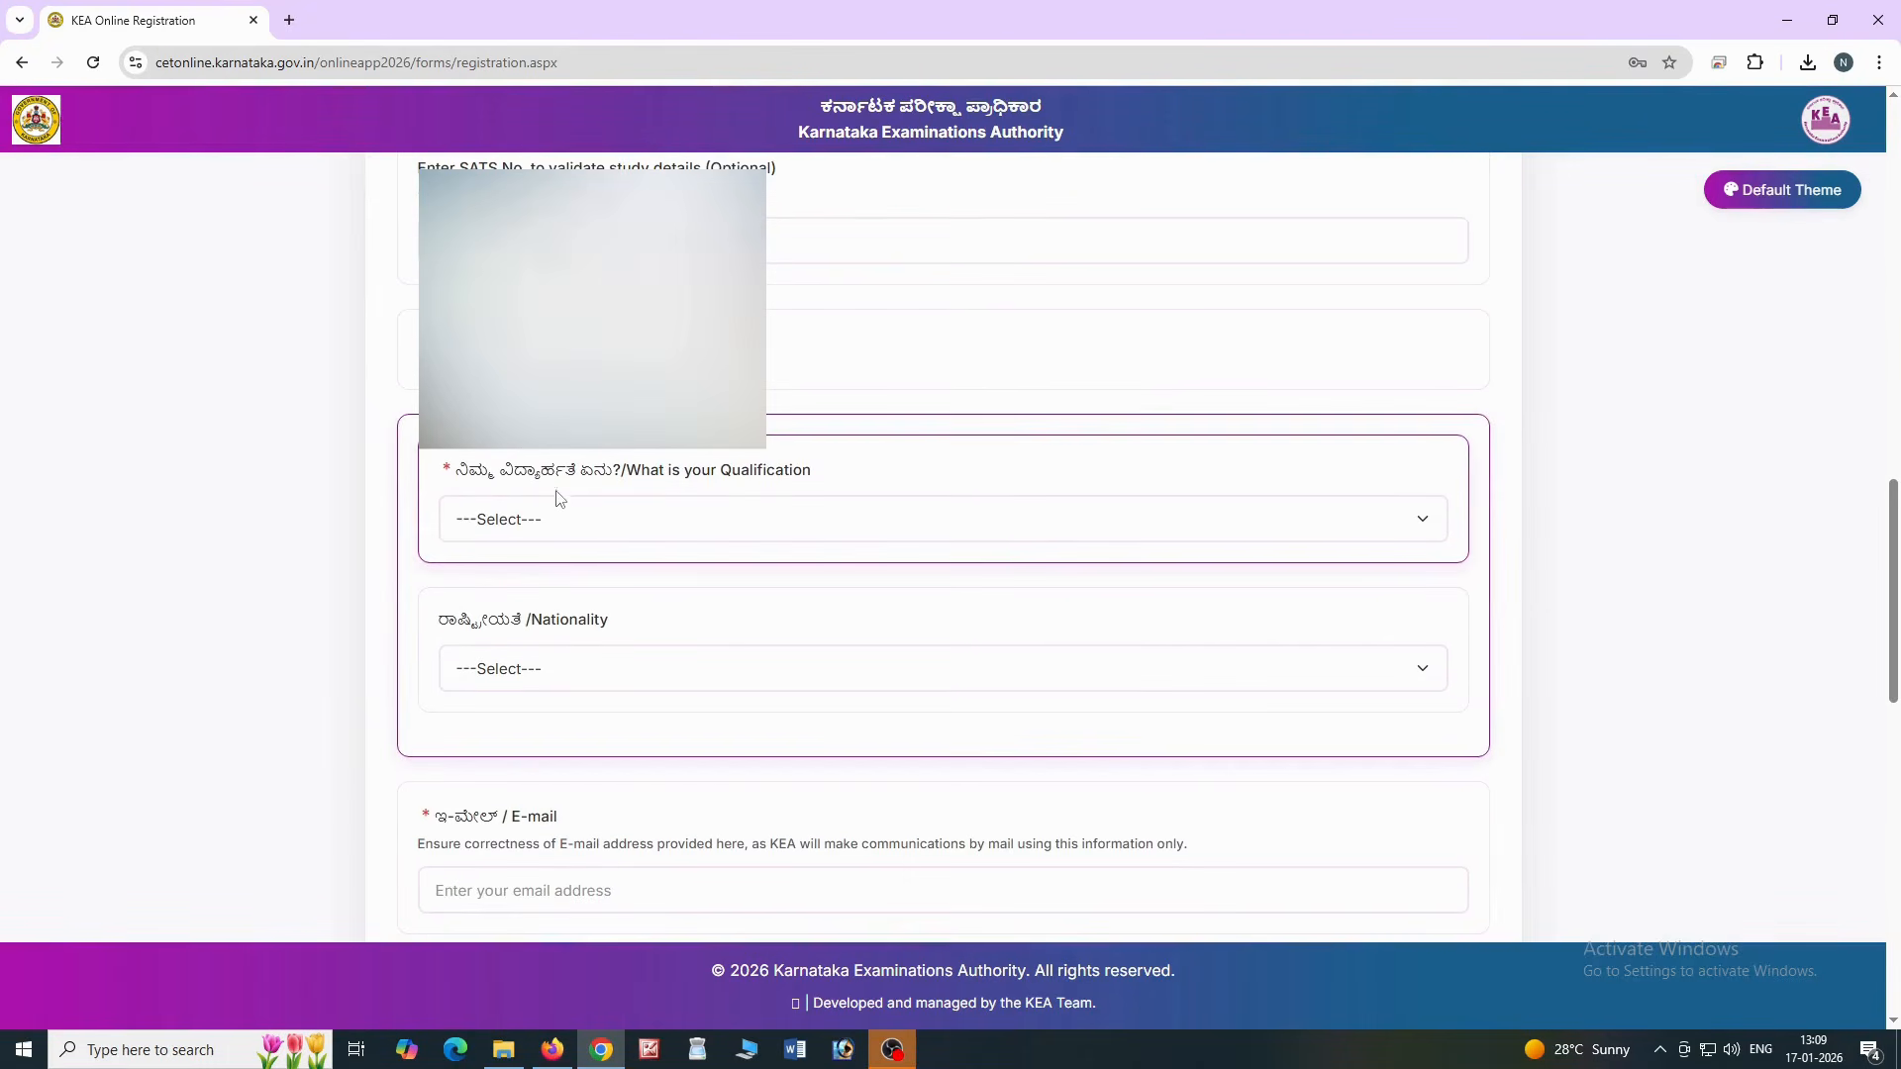
left_click(573, 526)
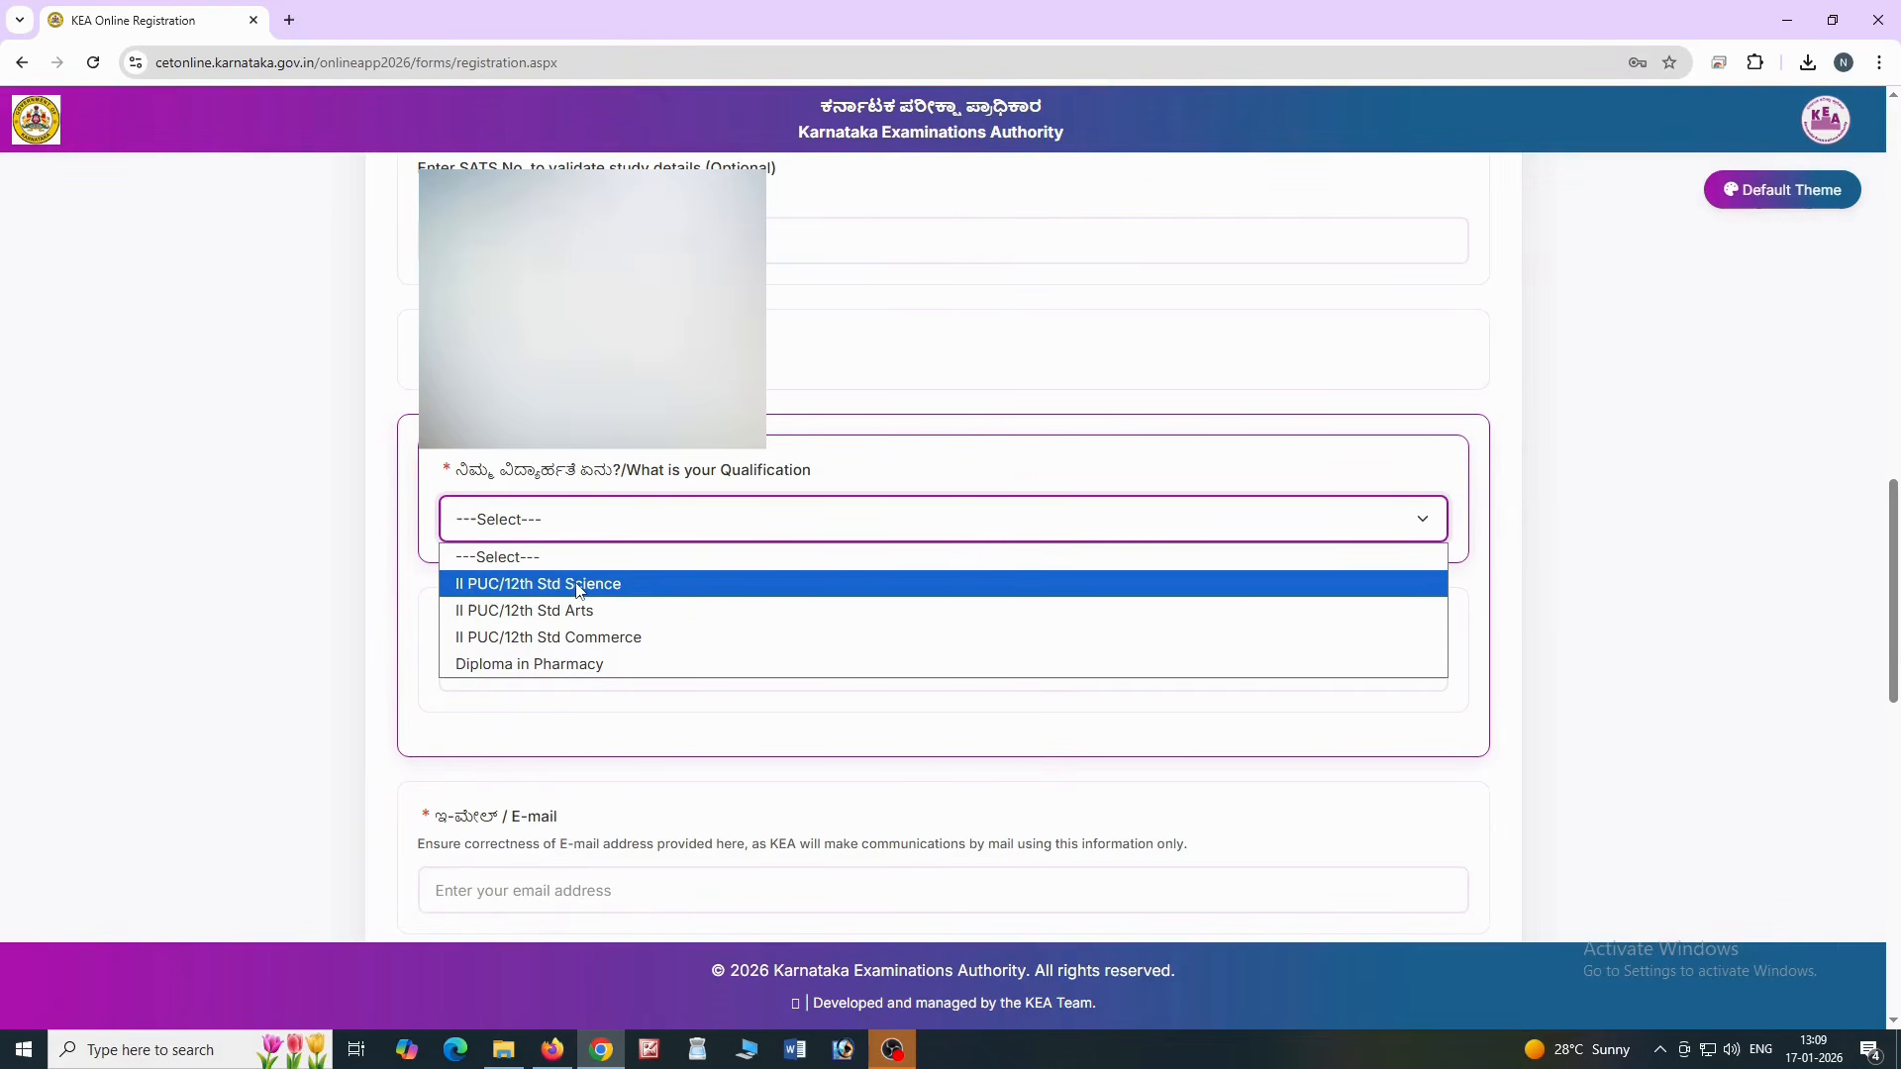
left_click(579, 587)
left_click(560, 670)
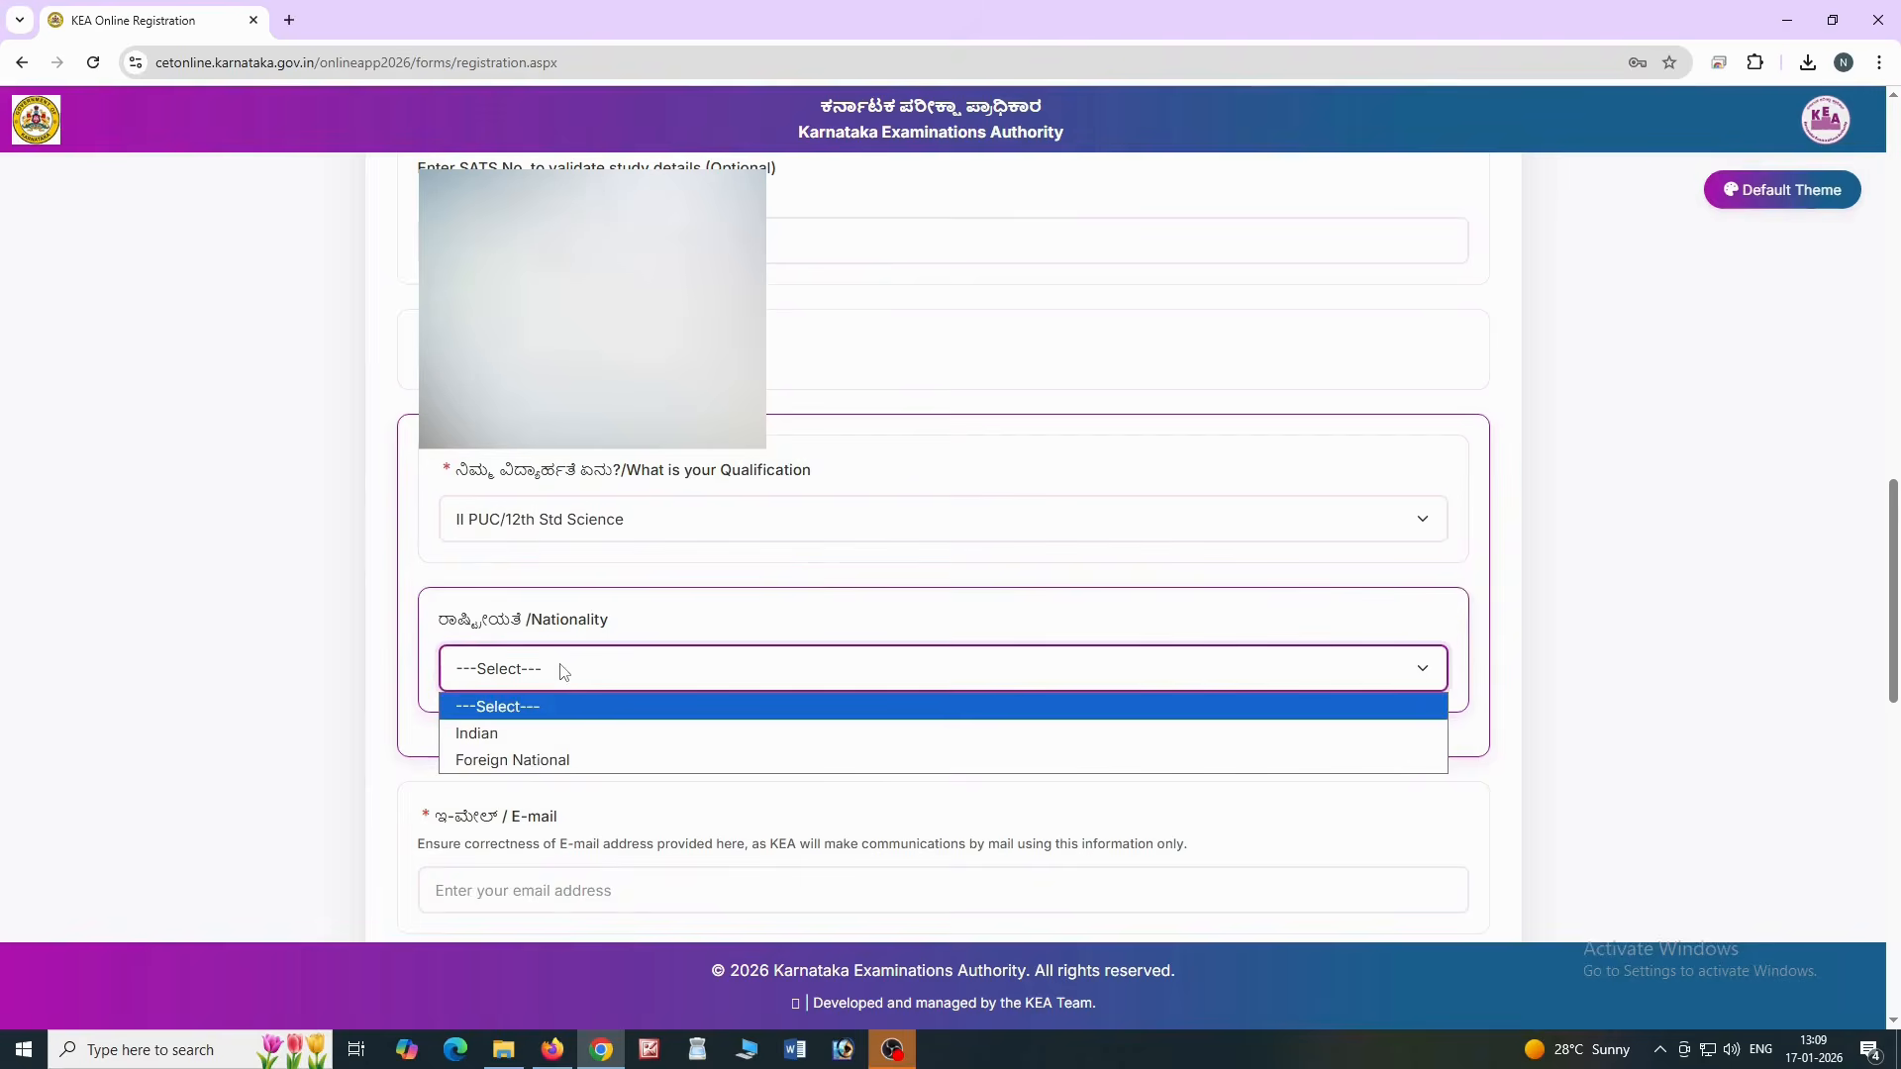
left_click(492, 742)
Enter the candidate's e-mail address and its verification code
scroll(613, 747, "down", 3)
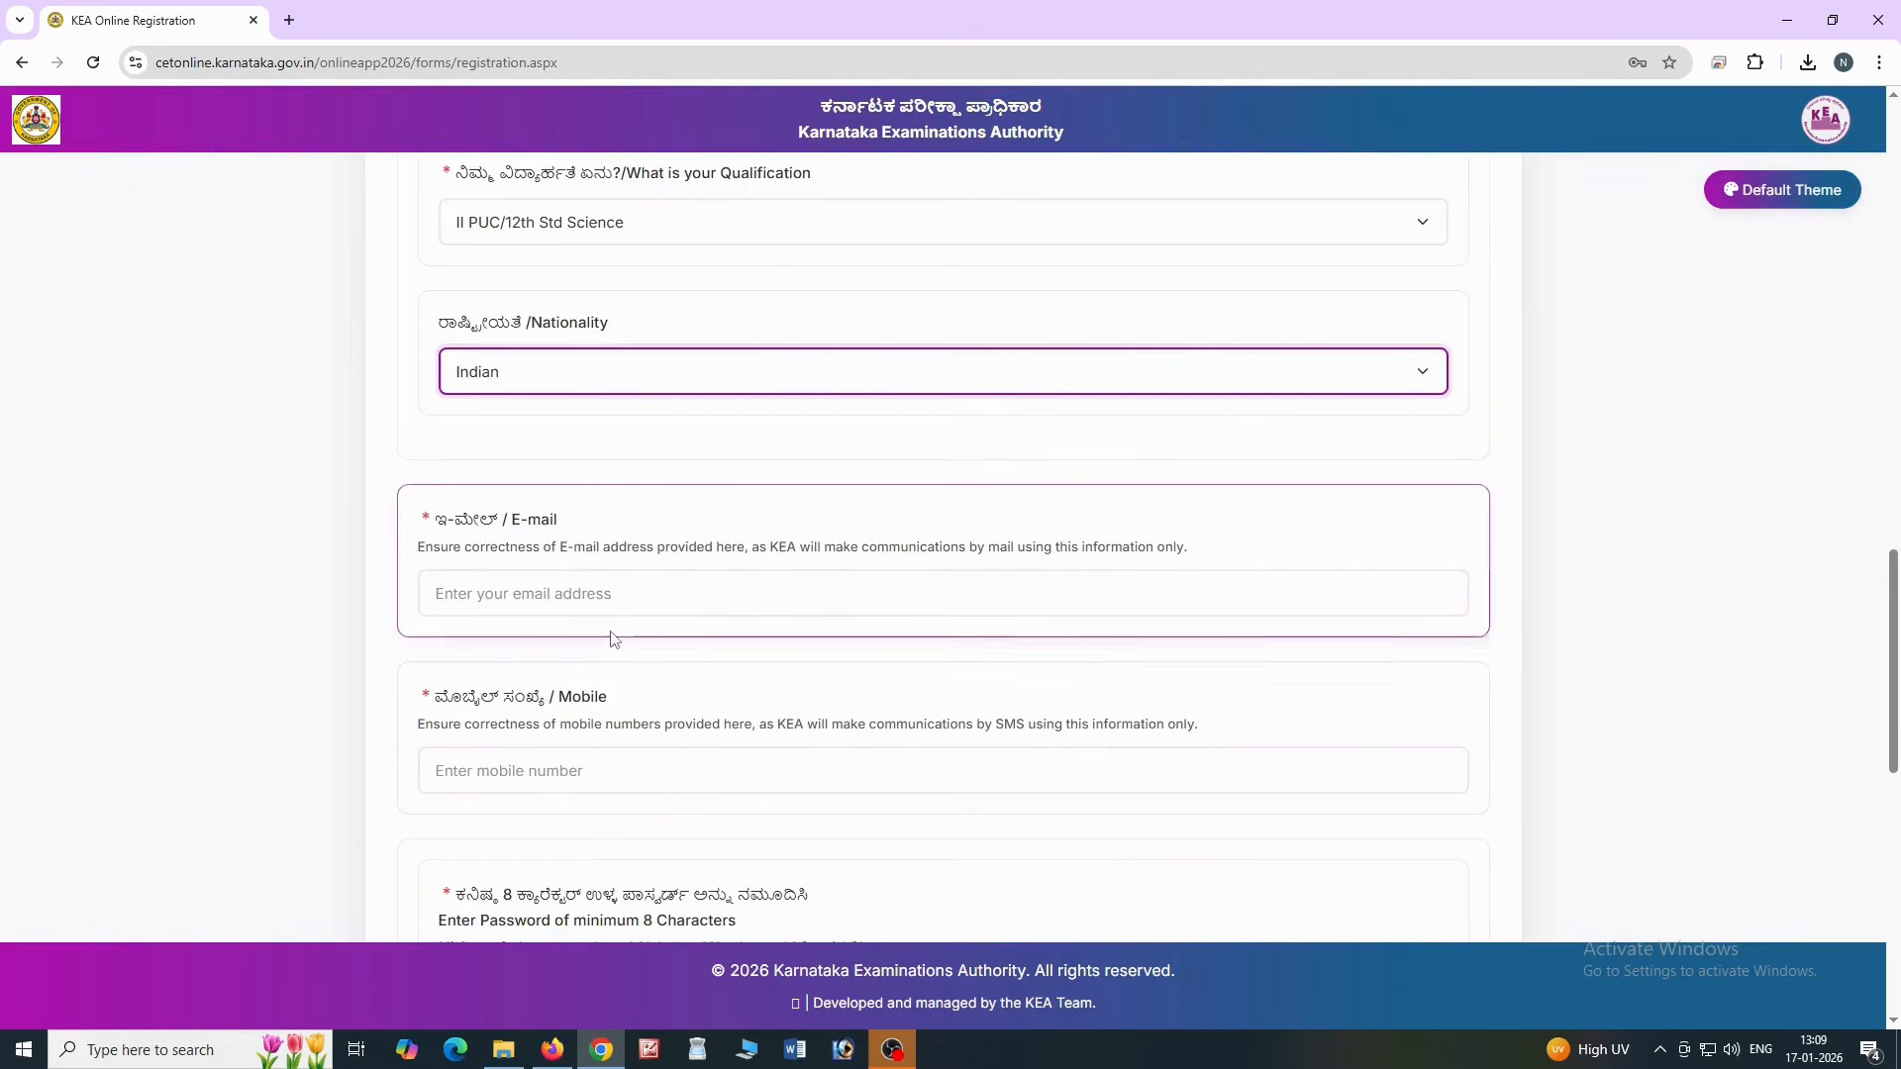
scroll(611, 638, "down", 1)
scroll(526, 505, "down", 2)
left_click(563, 305)
type("tash")
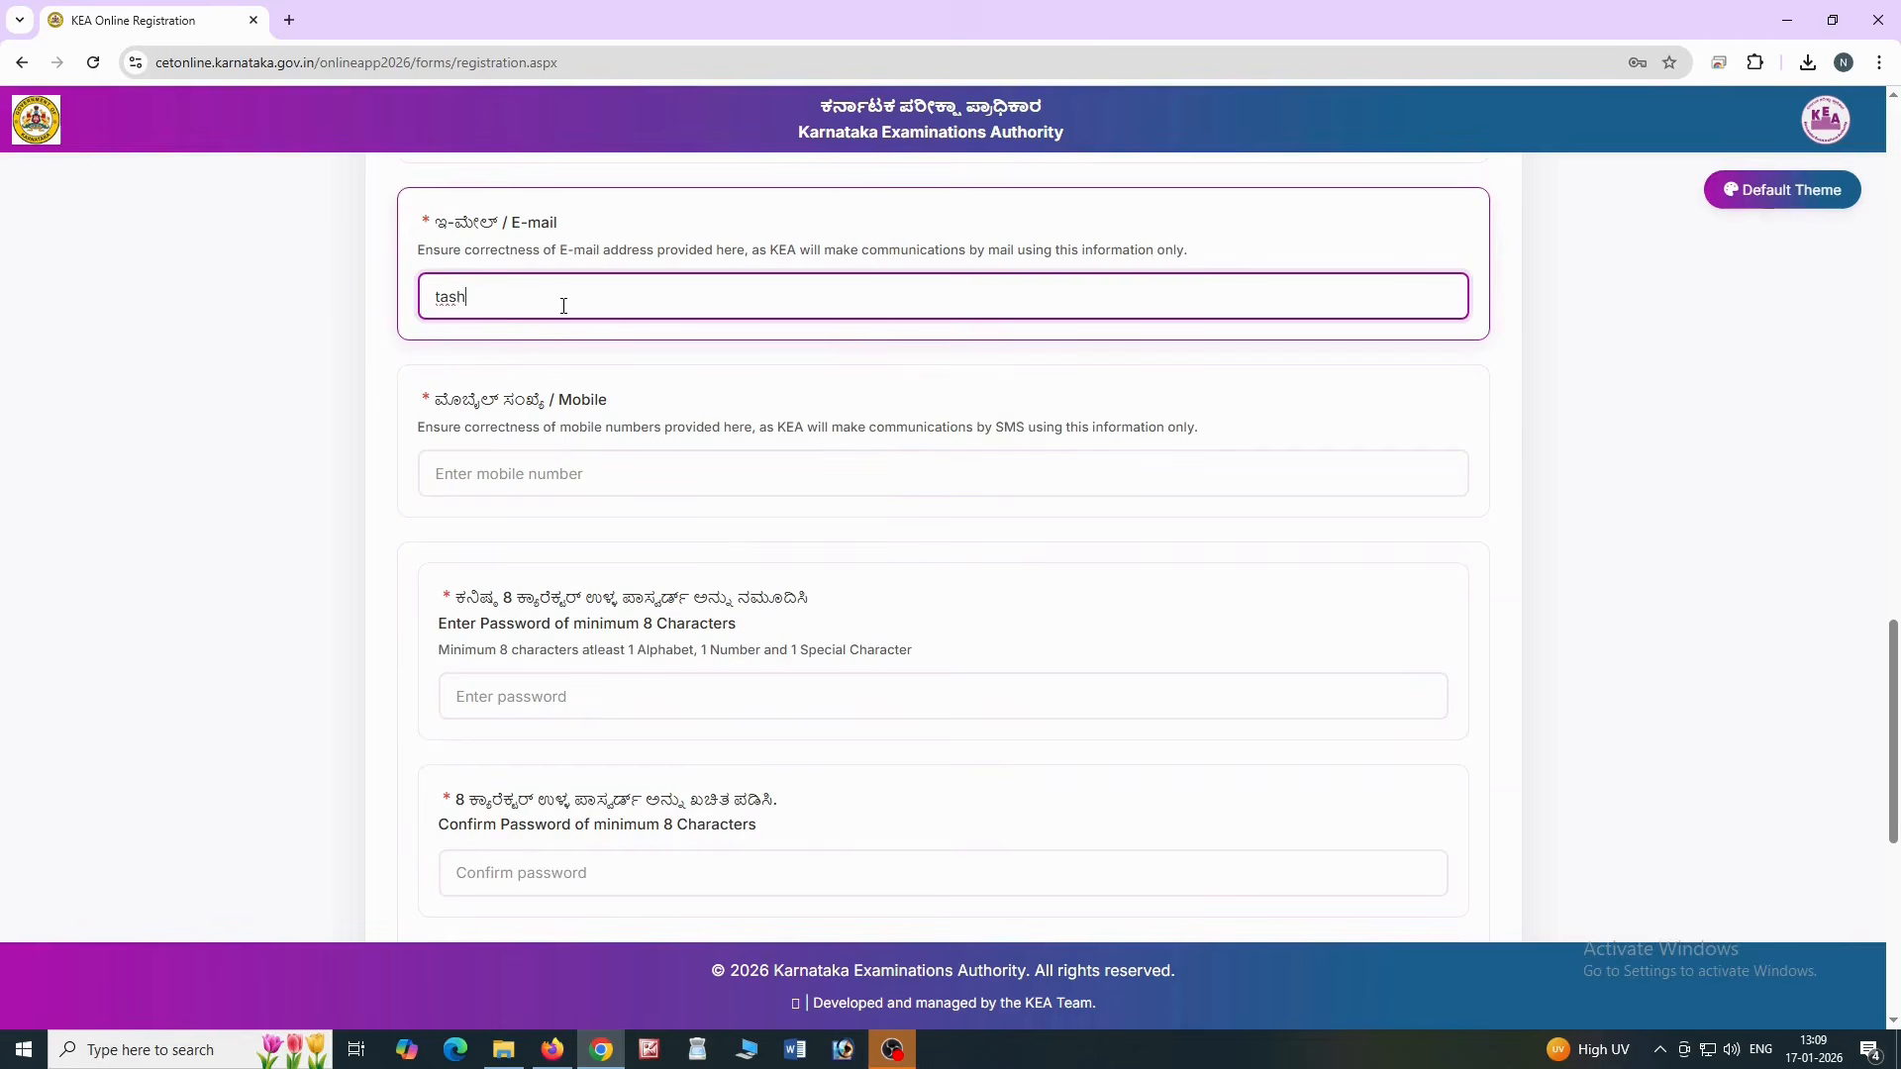
left_click(616, 413)
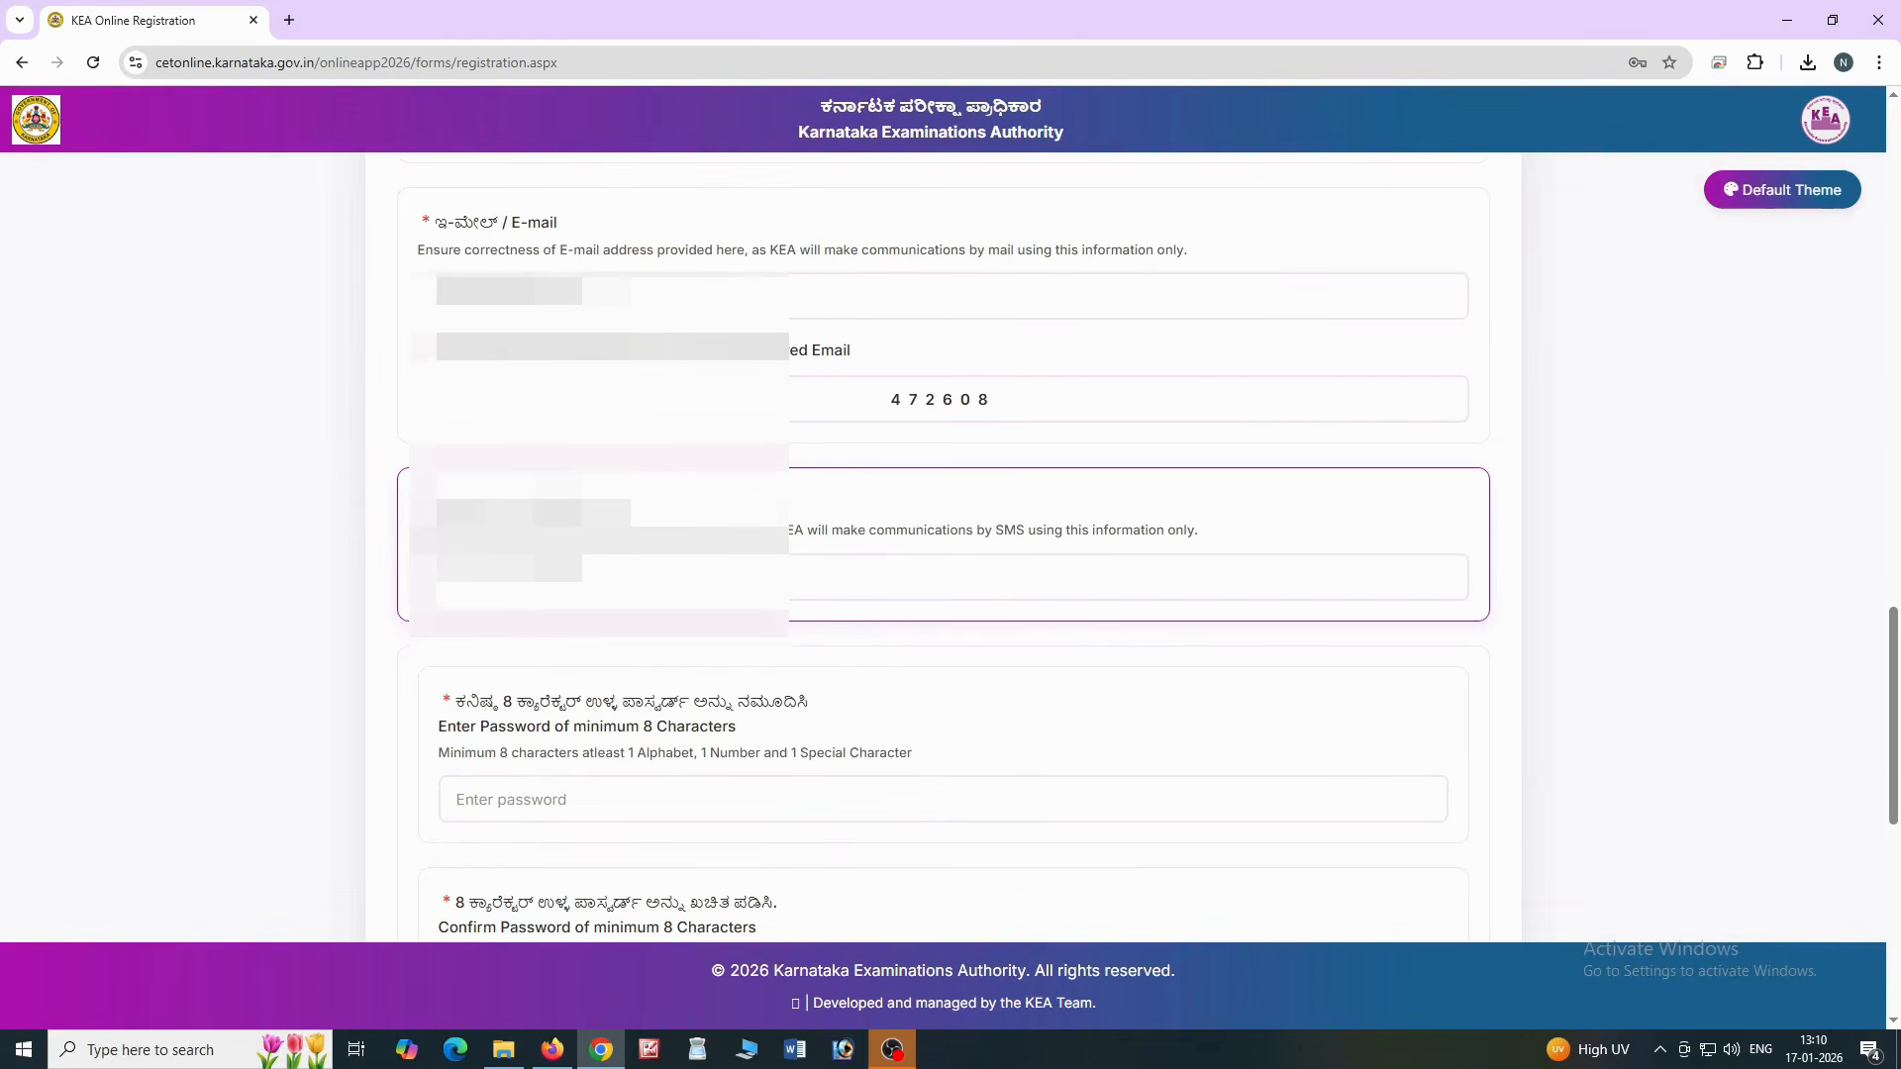
Enter the candidate's mobile number and verify it with the SMS OTP
left_click(594, 577)
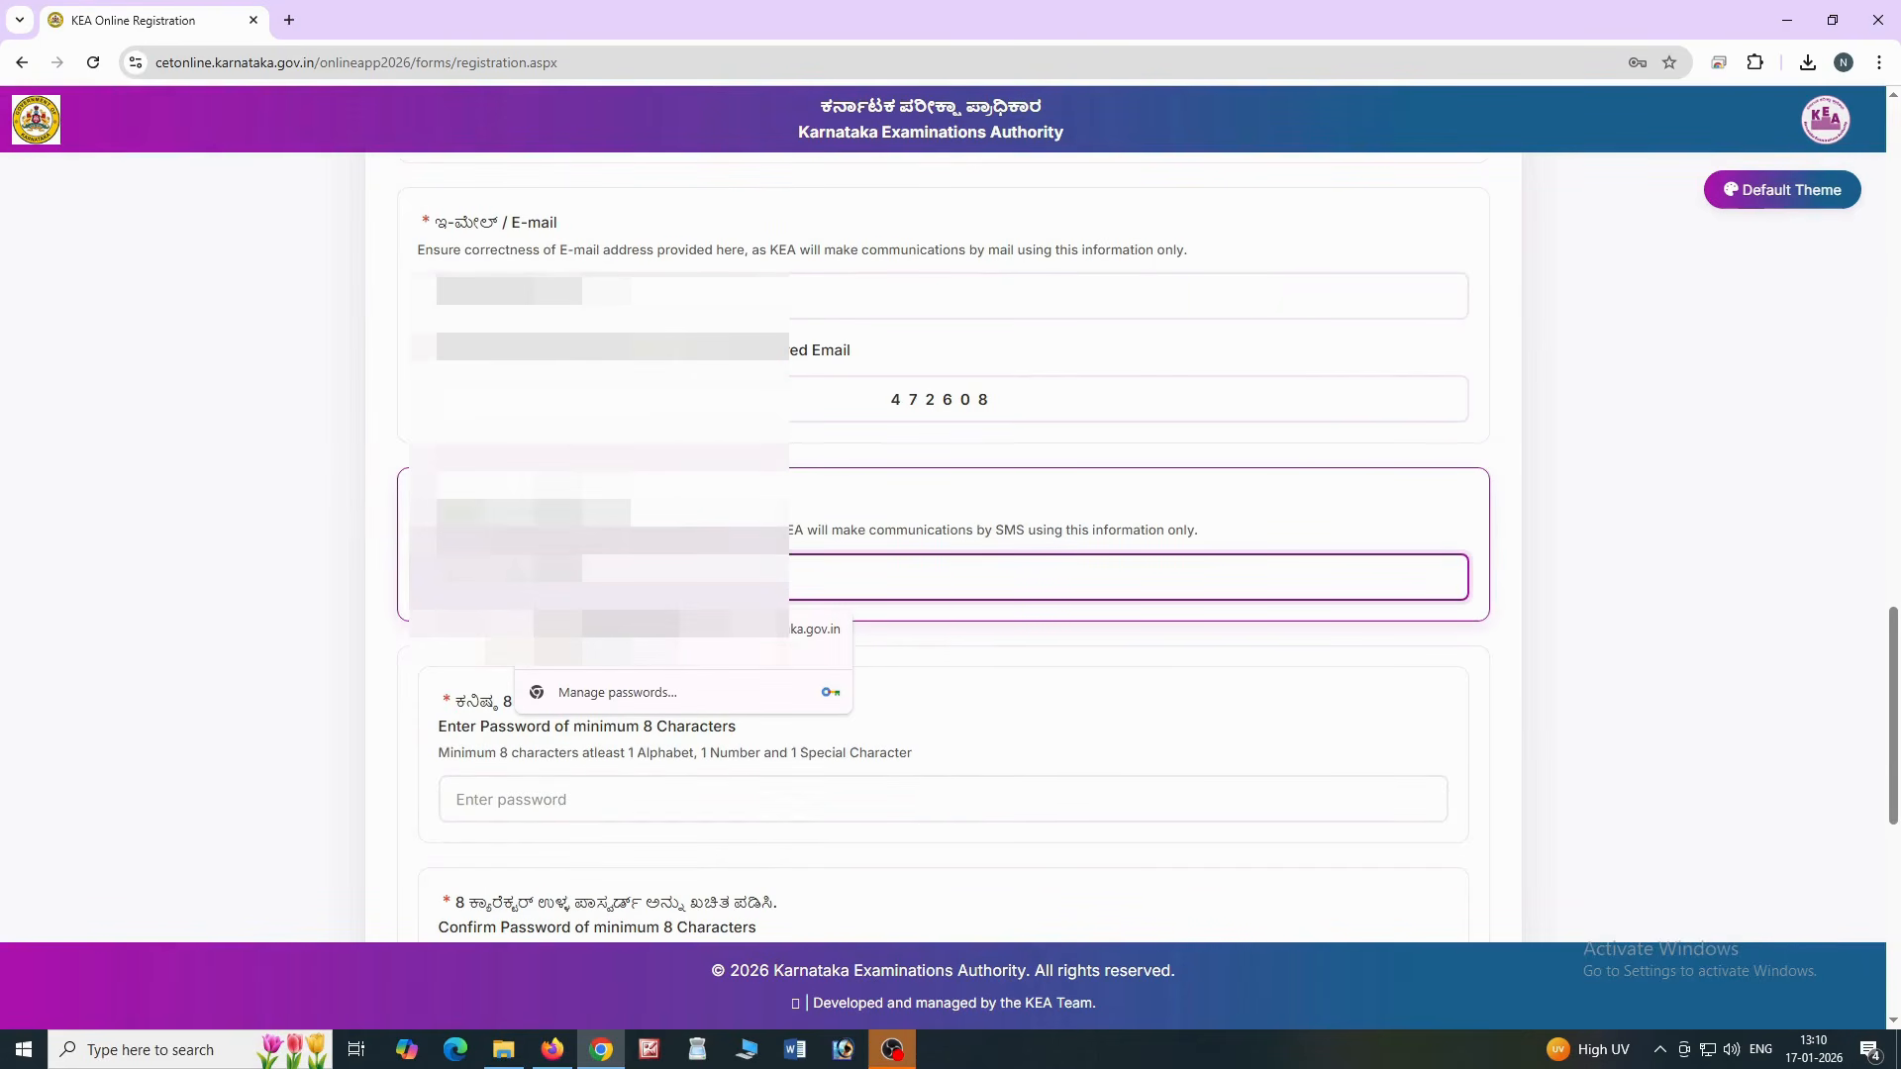
type("9")
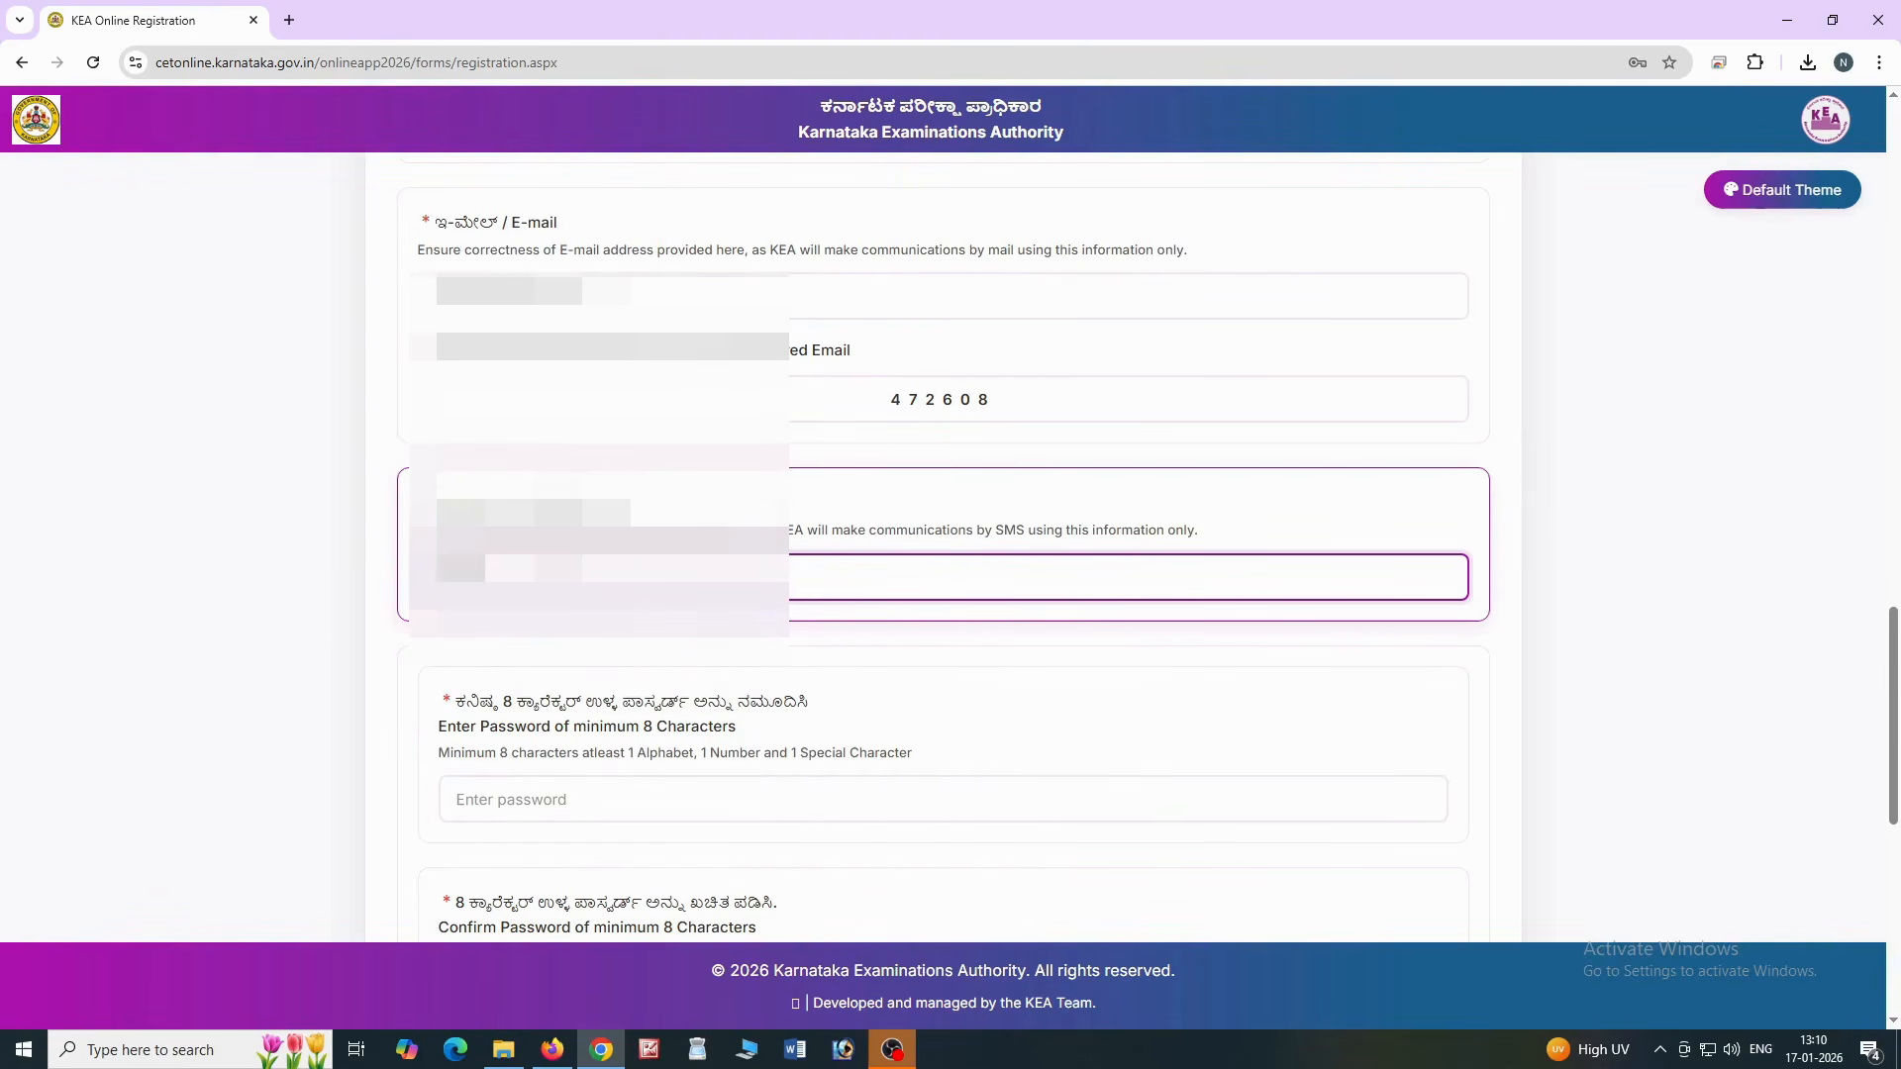
left_click(929, 535)
type("0912")
left_click_drag(1895, 649, 1899, 867)
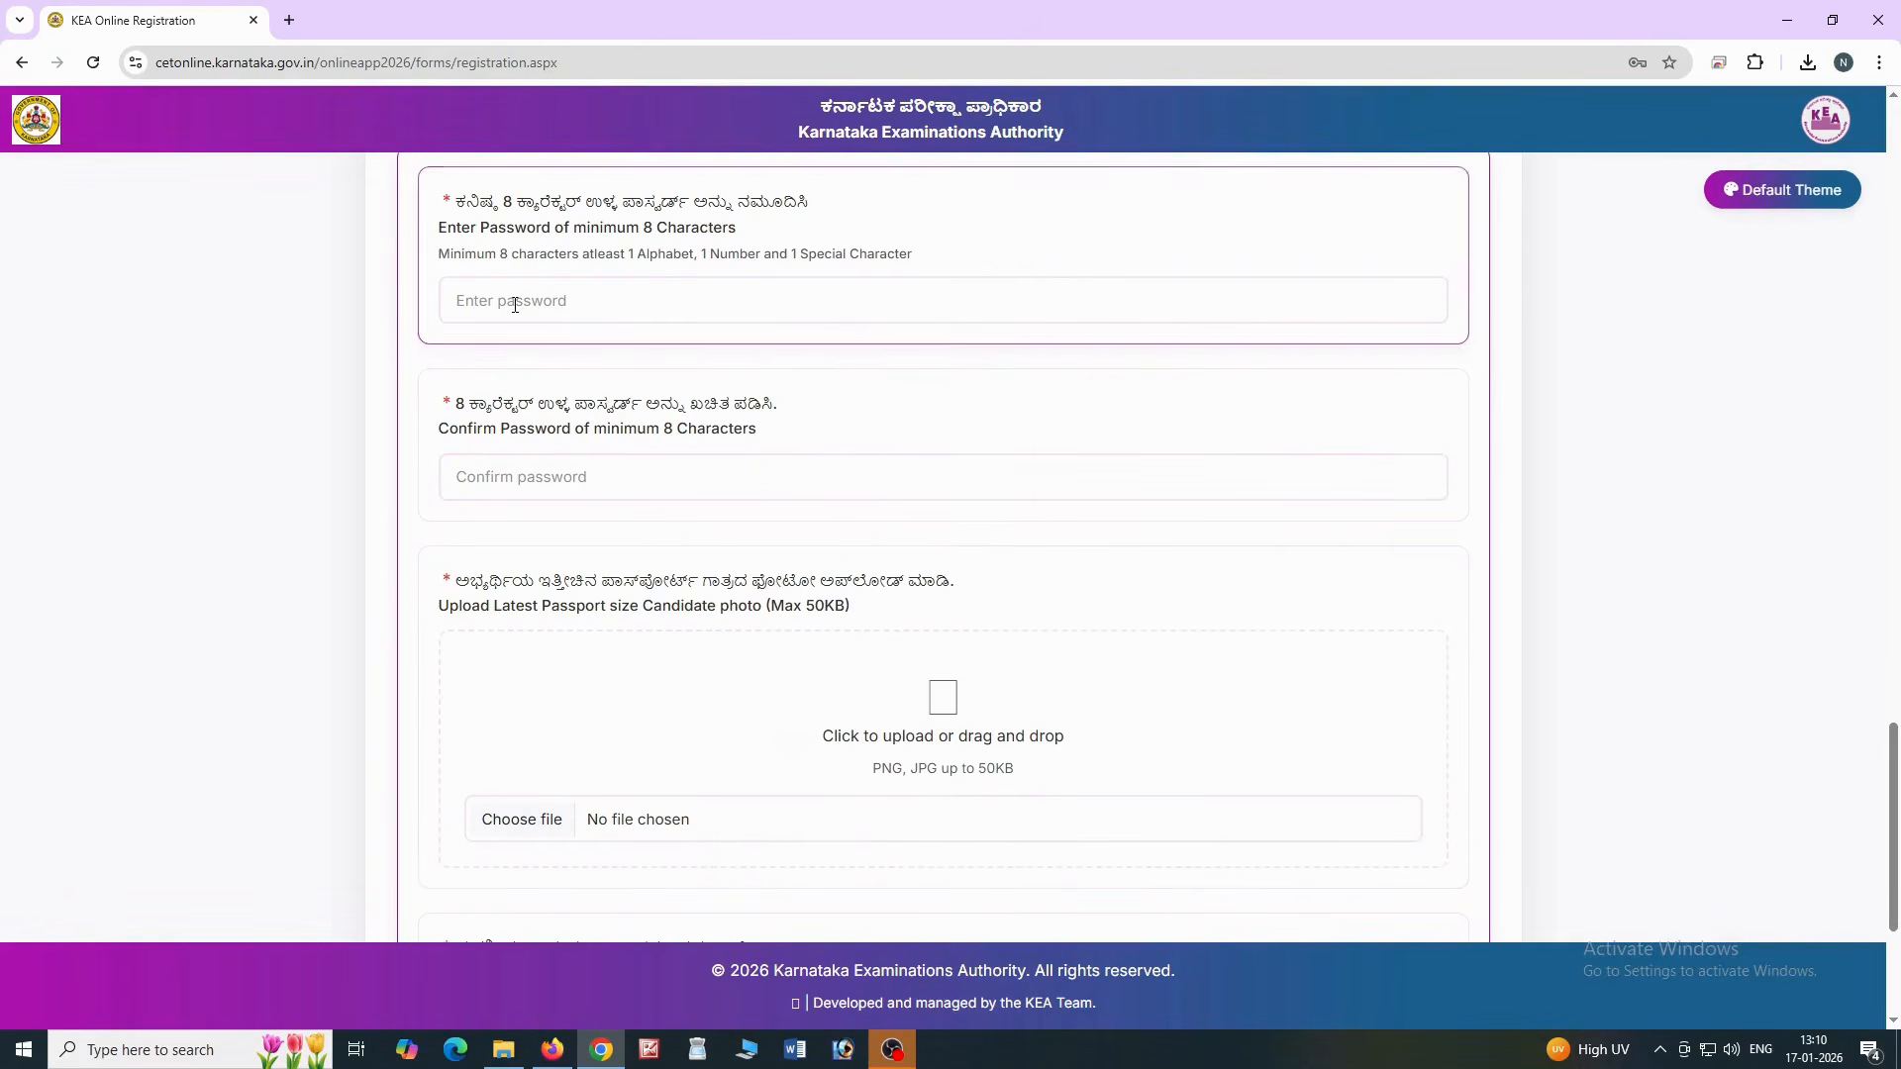
Set the account password and re-enter it in the confirm password box
left_click(511, 302)
type("••")
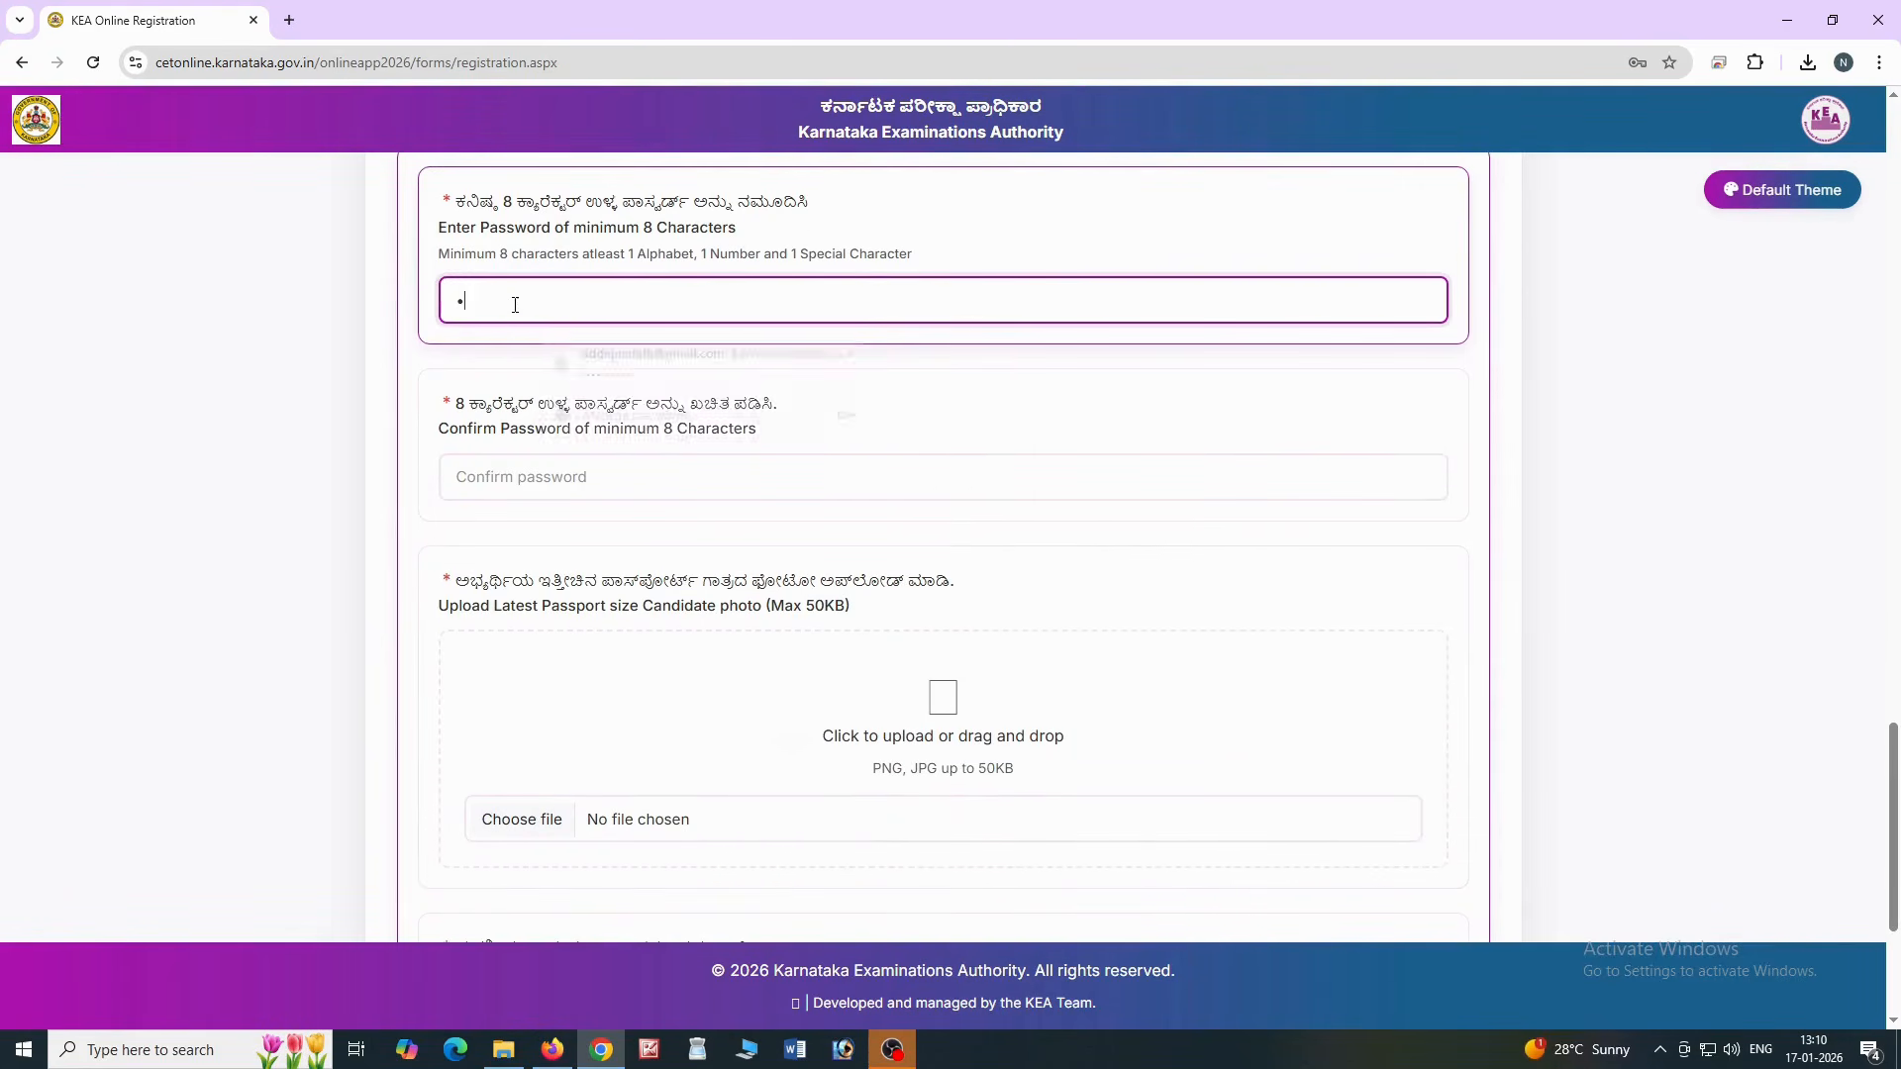
type("••••••••••")
key("Tab")
type("•")
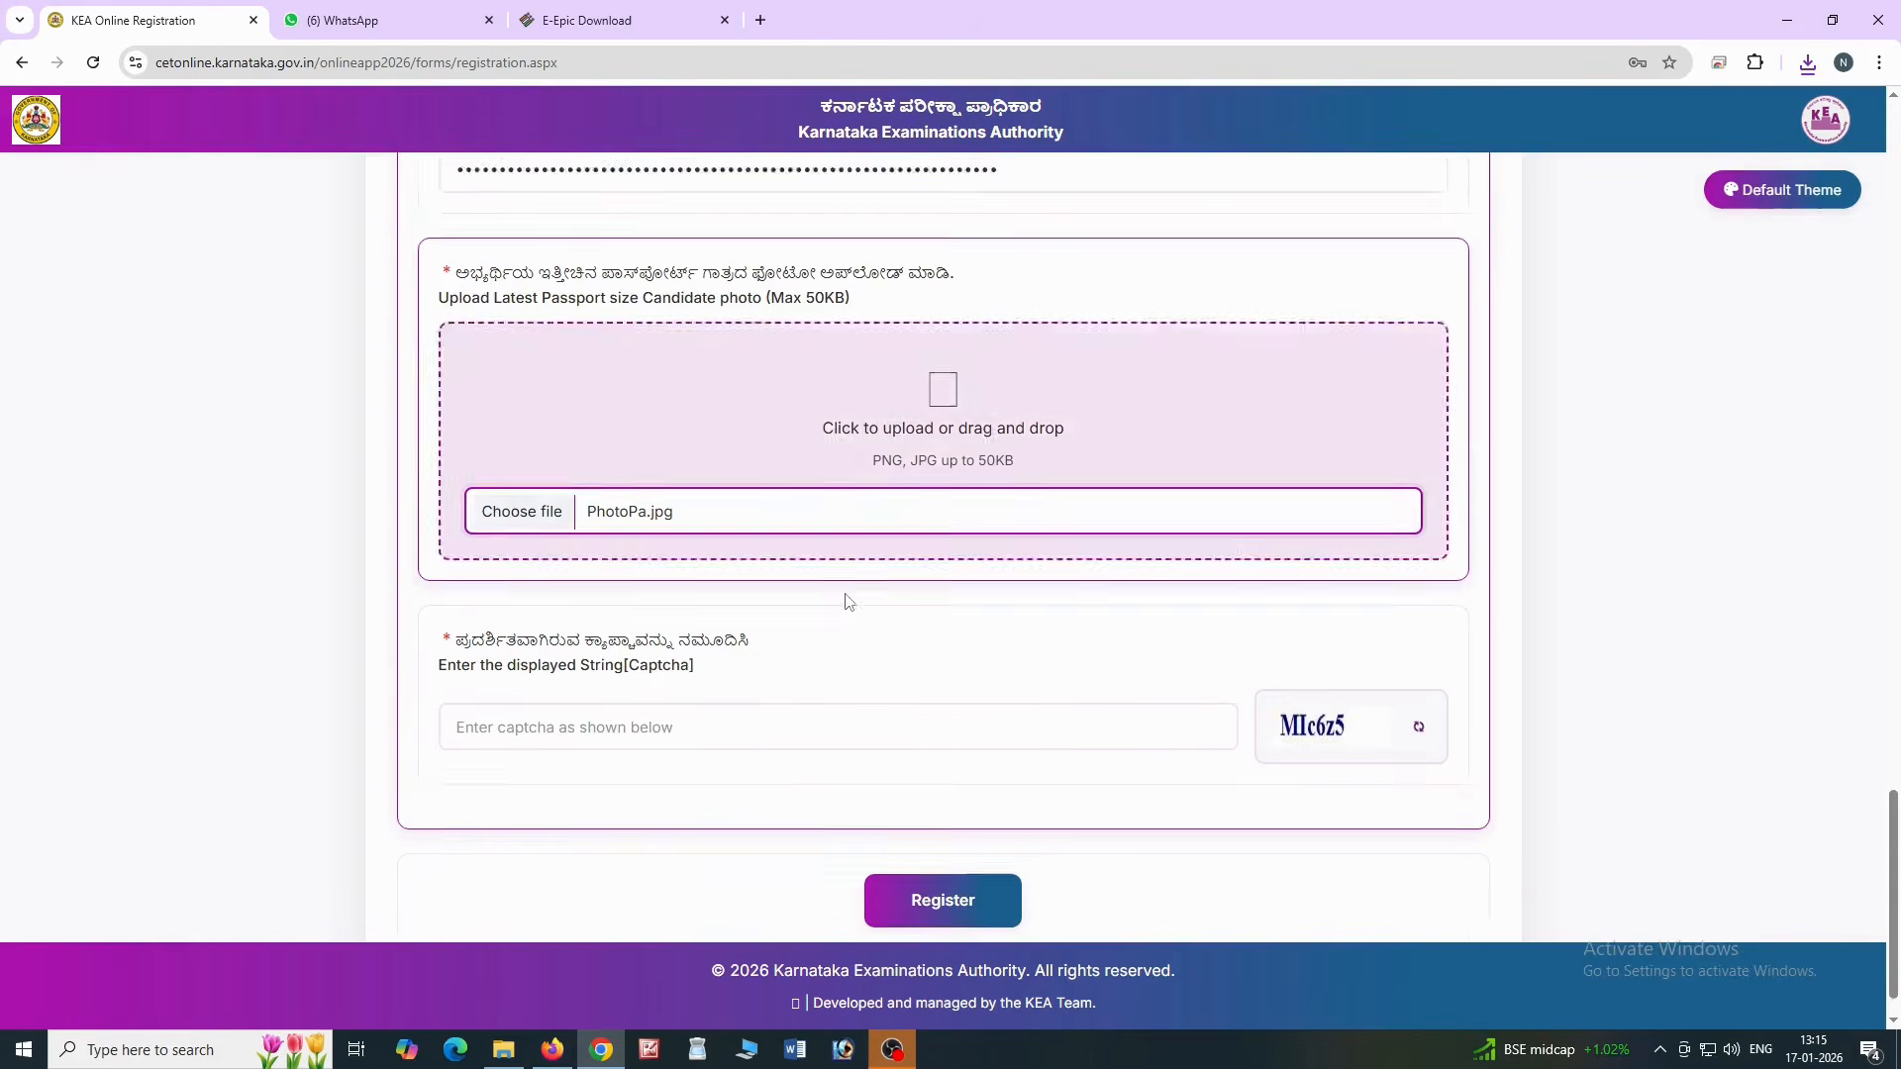
With PhotoPa.jpg attached as the candidate photo, type the displayed captcha
scroll(845, 598, "down", 1)
left_click(625, 679)
type("MIc6z5")
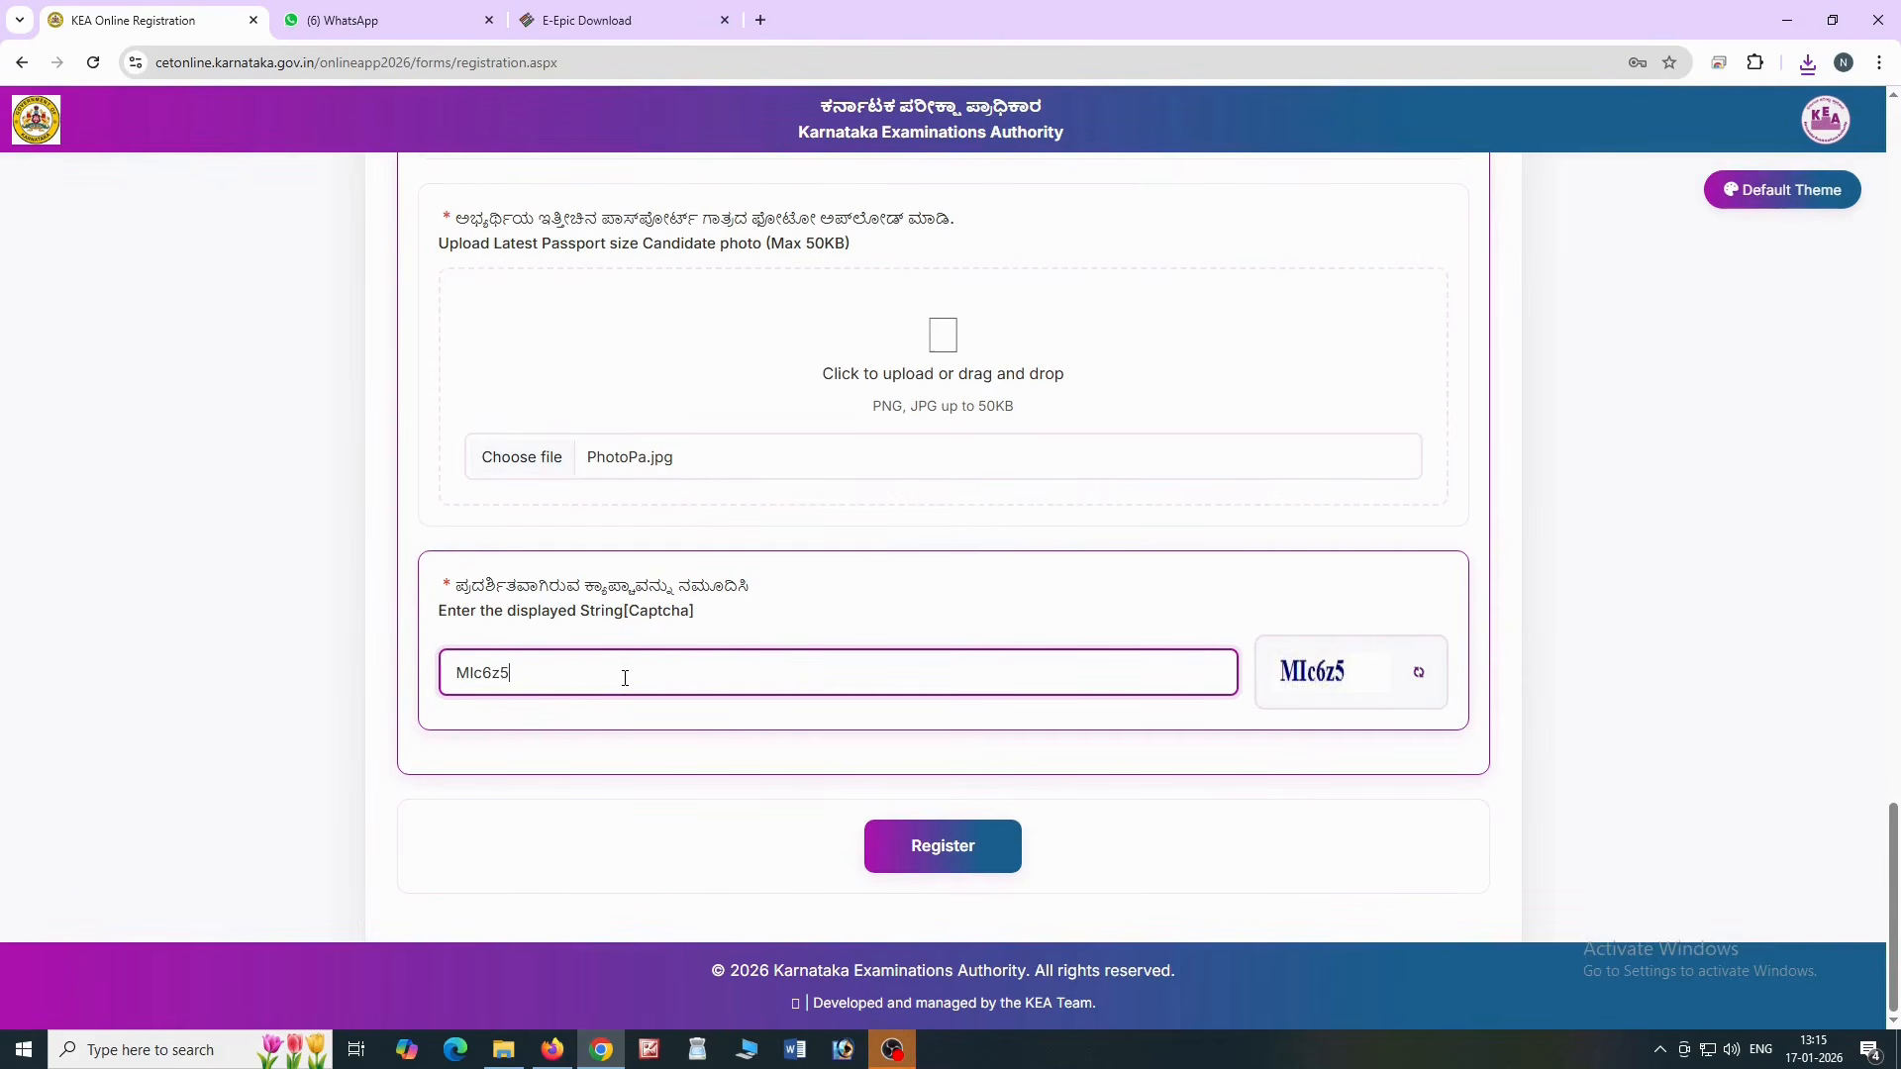
Submit the registration, acknowledge the image format alert, and go to the candidate login page
left_click(915, 855)
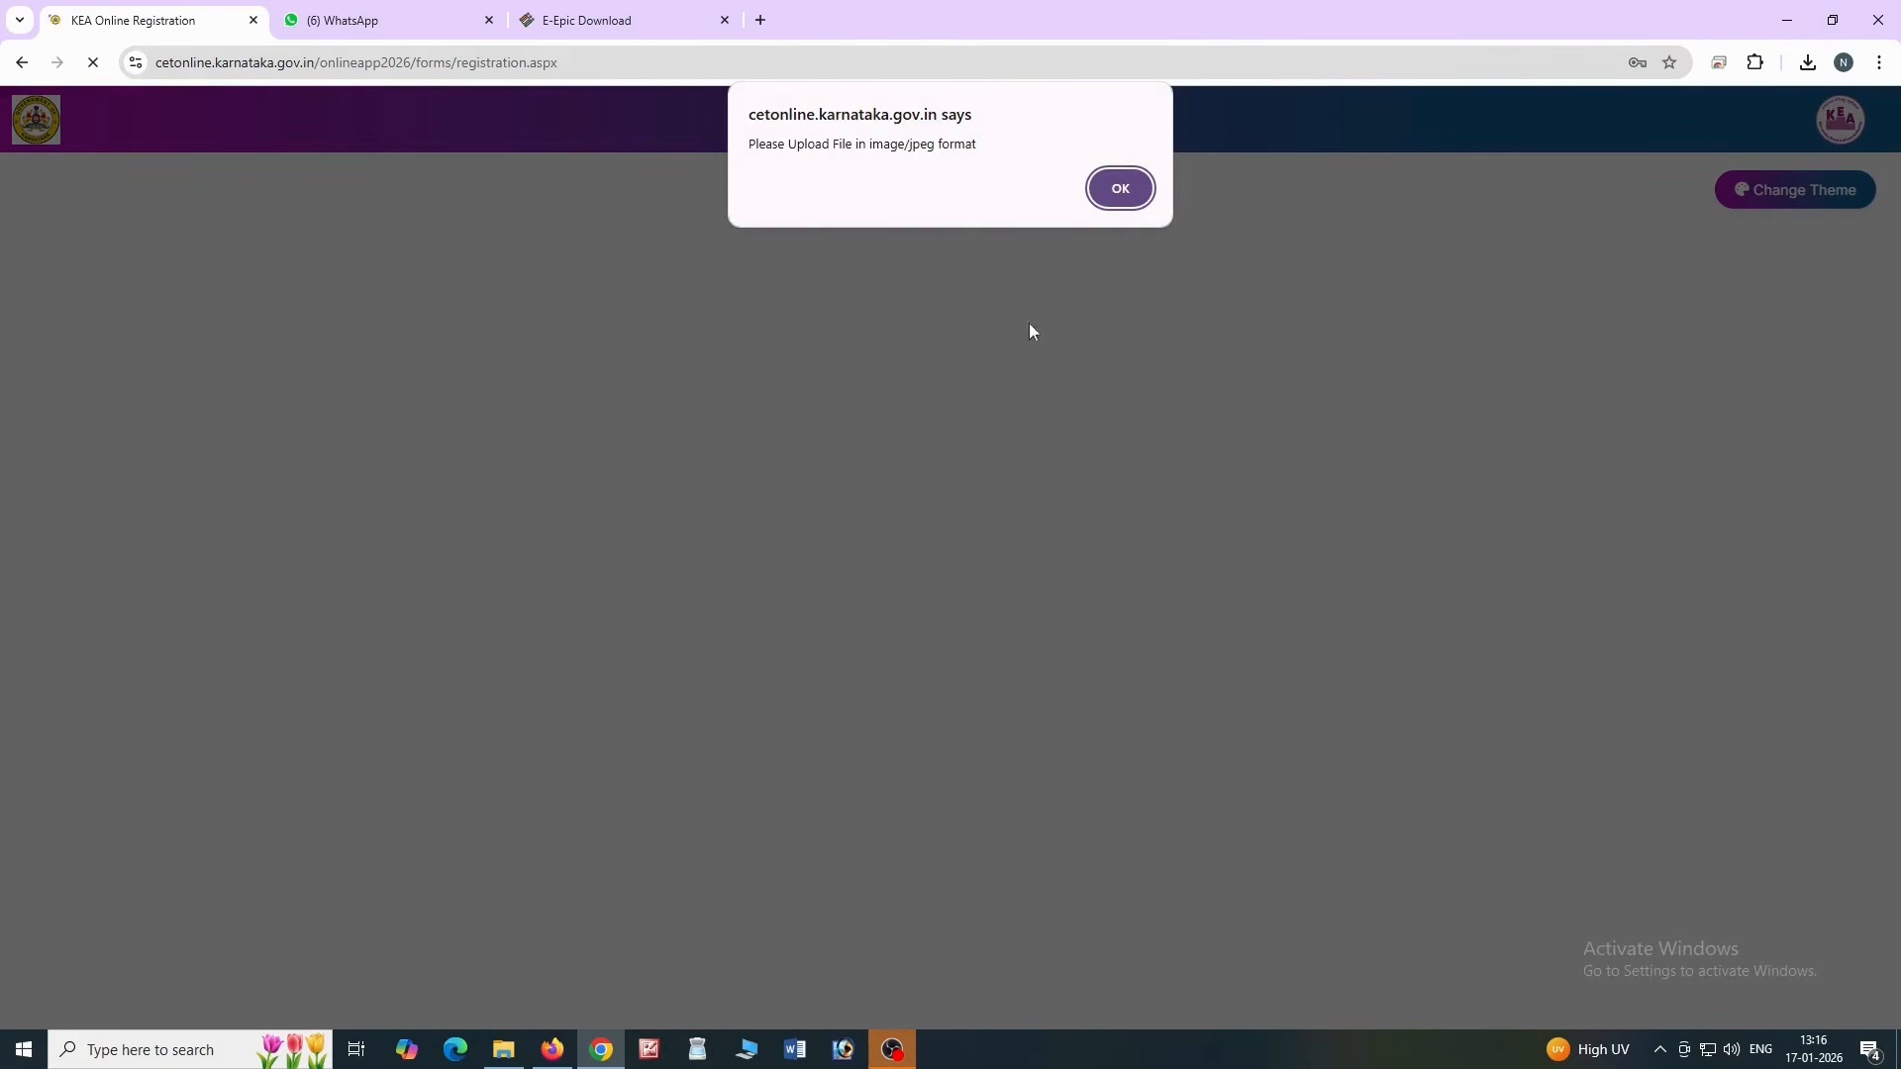
left_click(1116, 190)
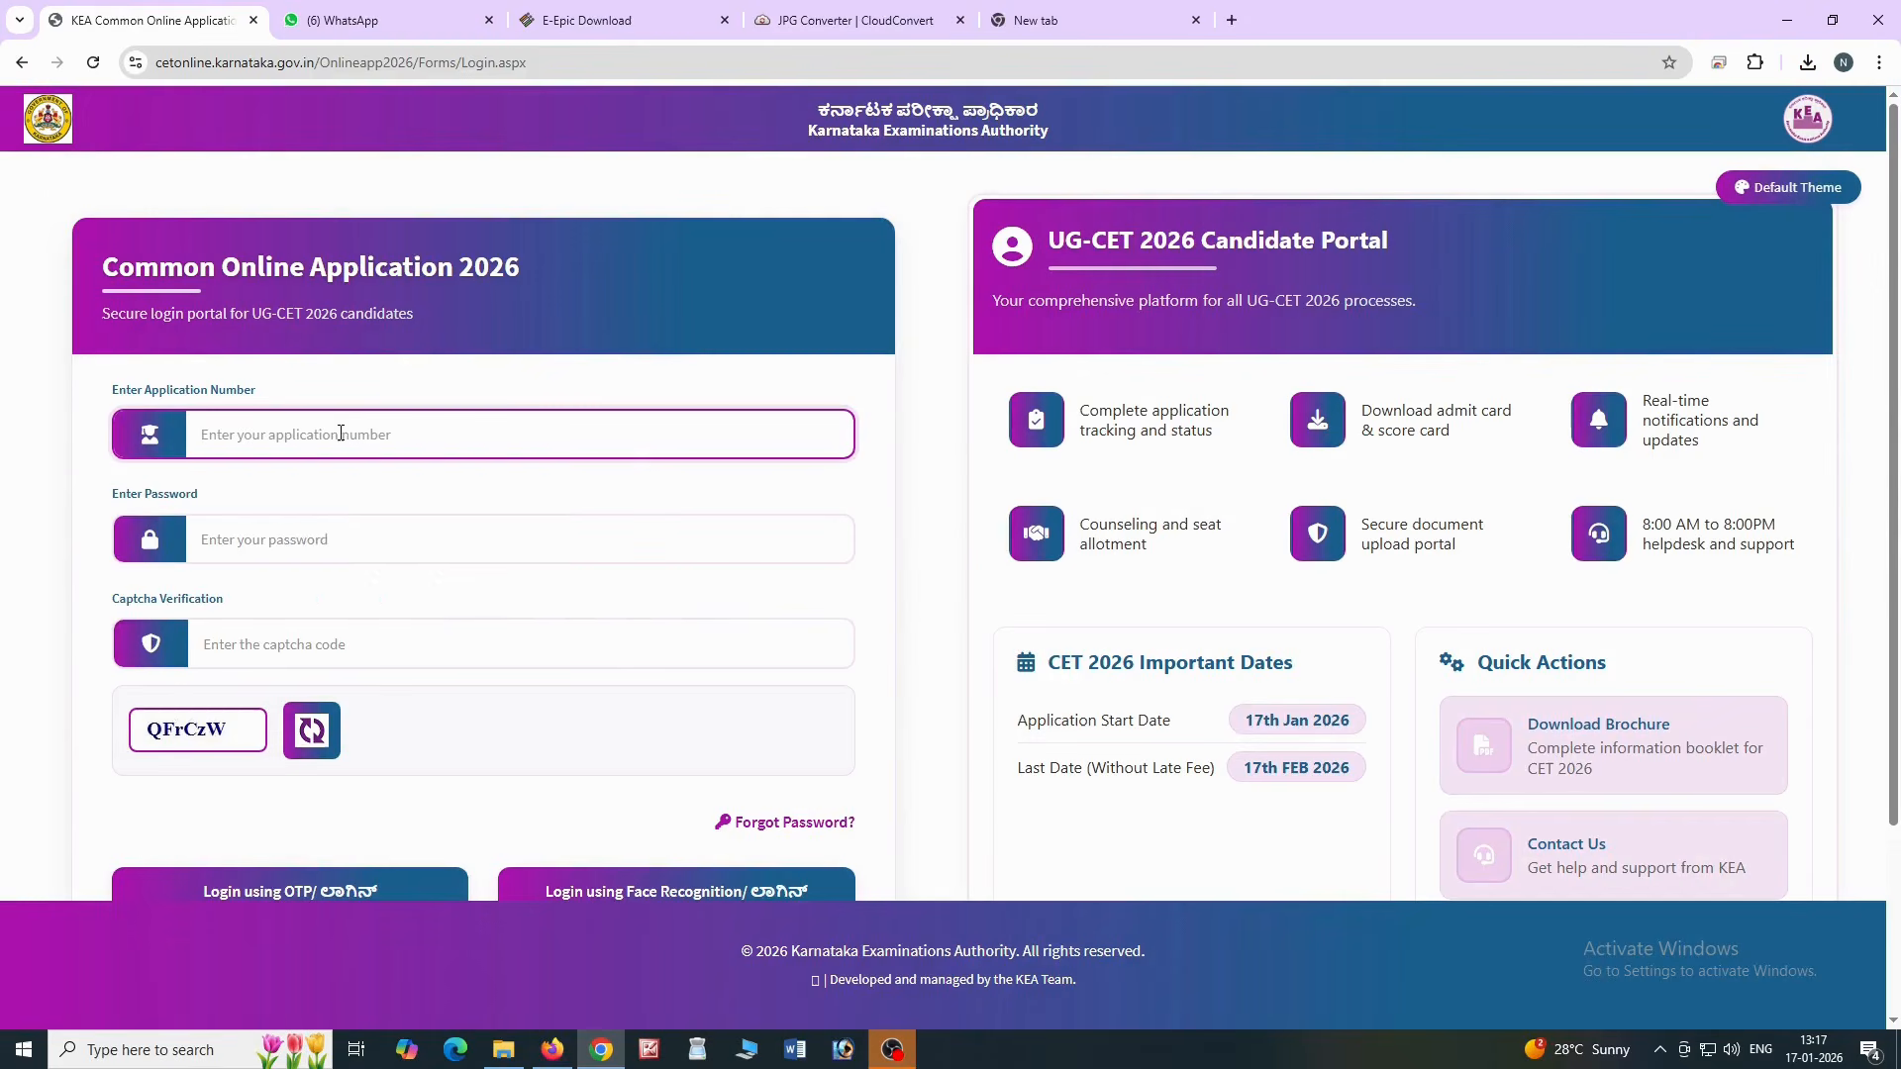
left_click(340, 434)
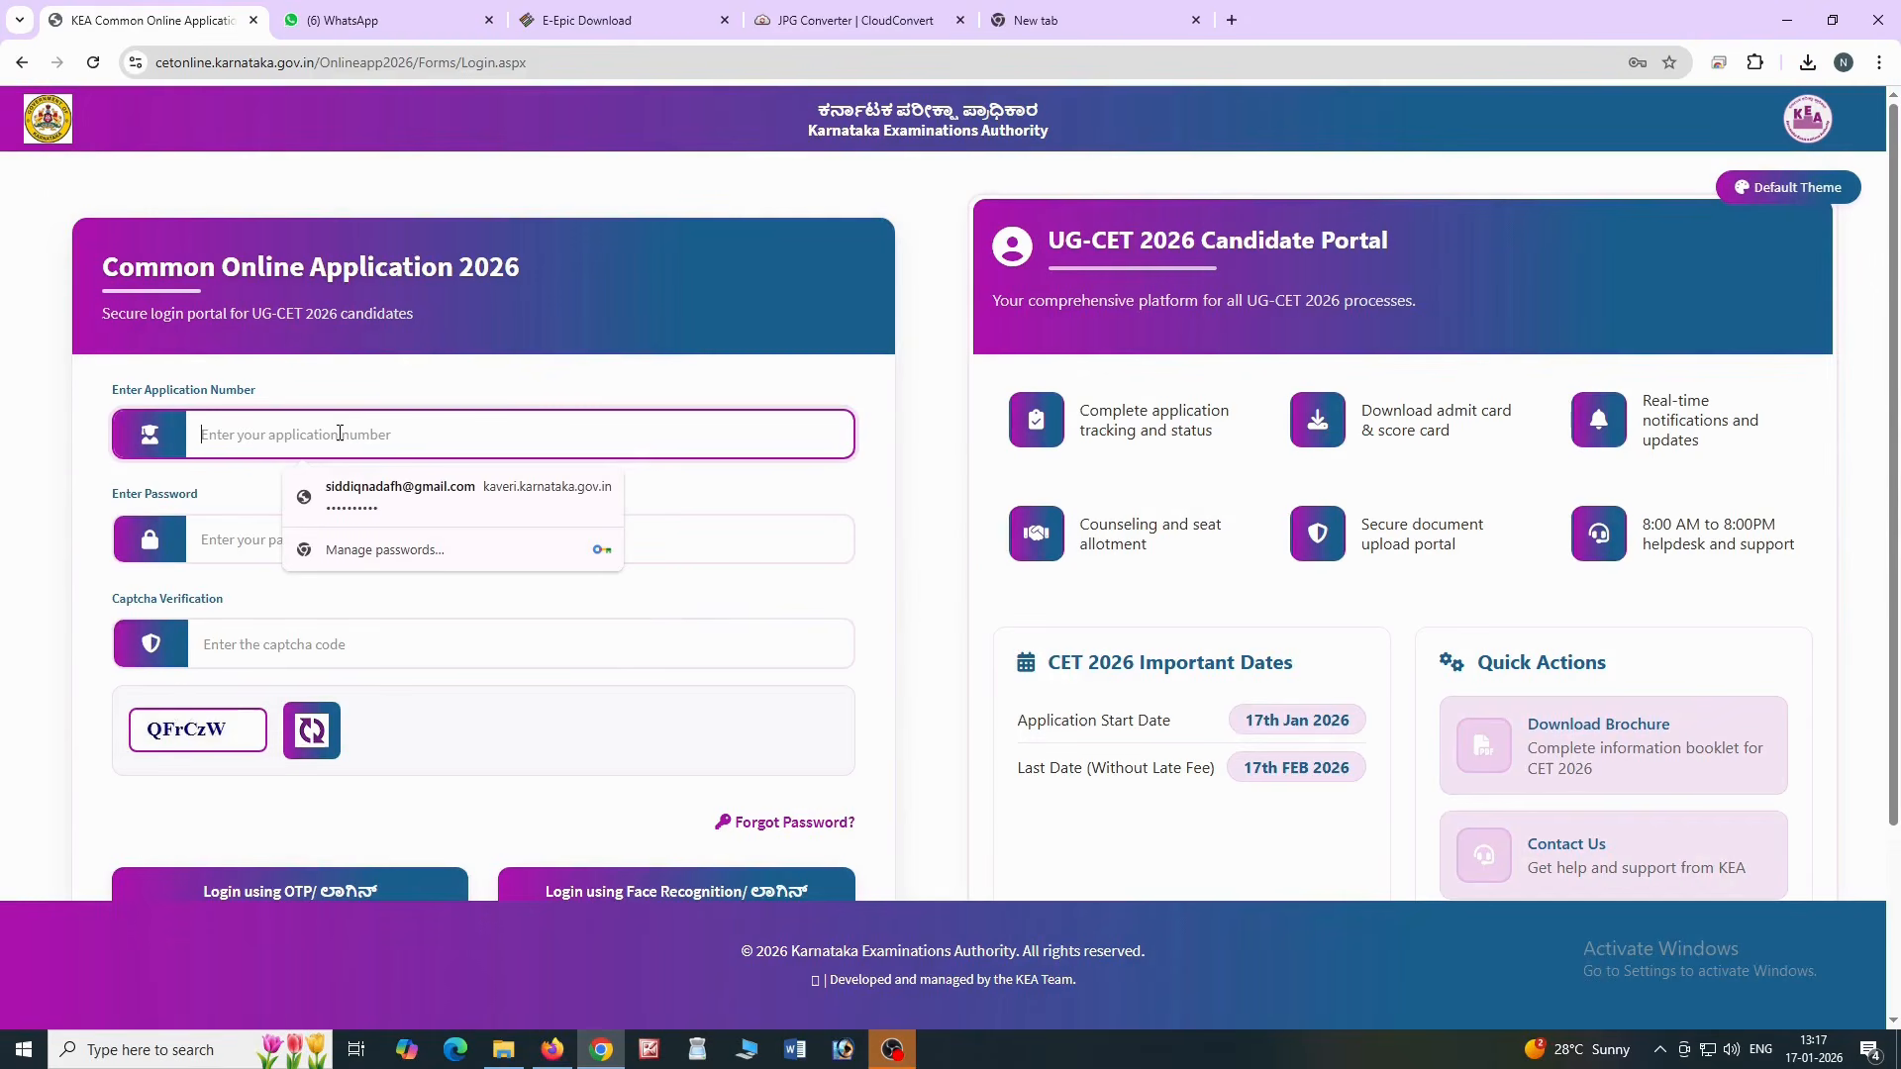
Log in with the application number, password, captcha and login OTP
key("ctrl+v")
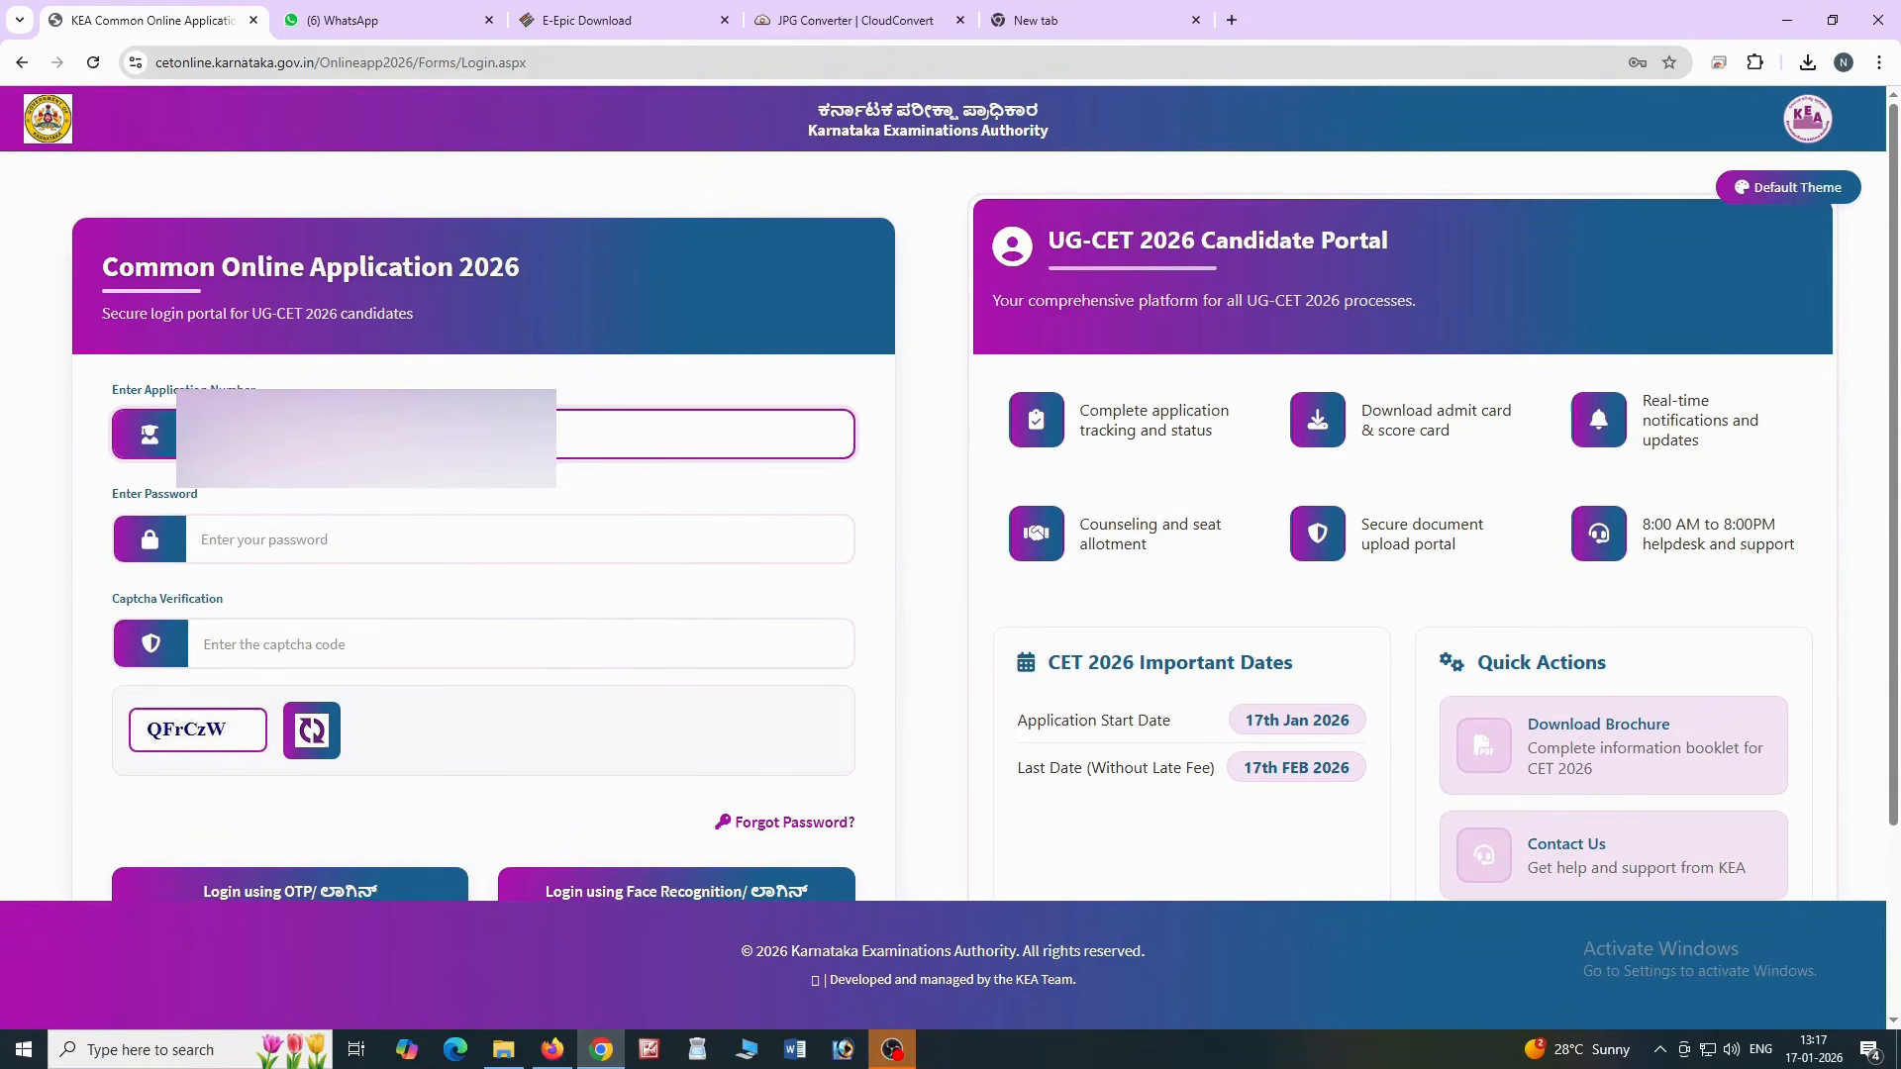
key("Tab")
type("•")
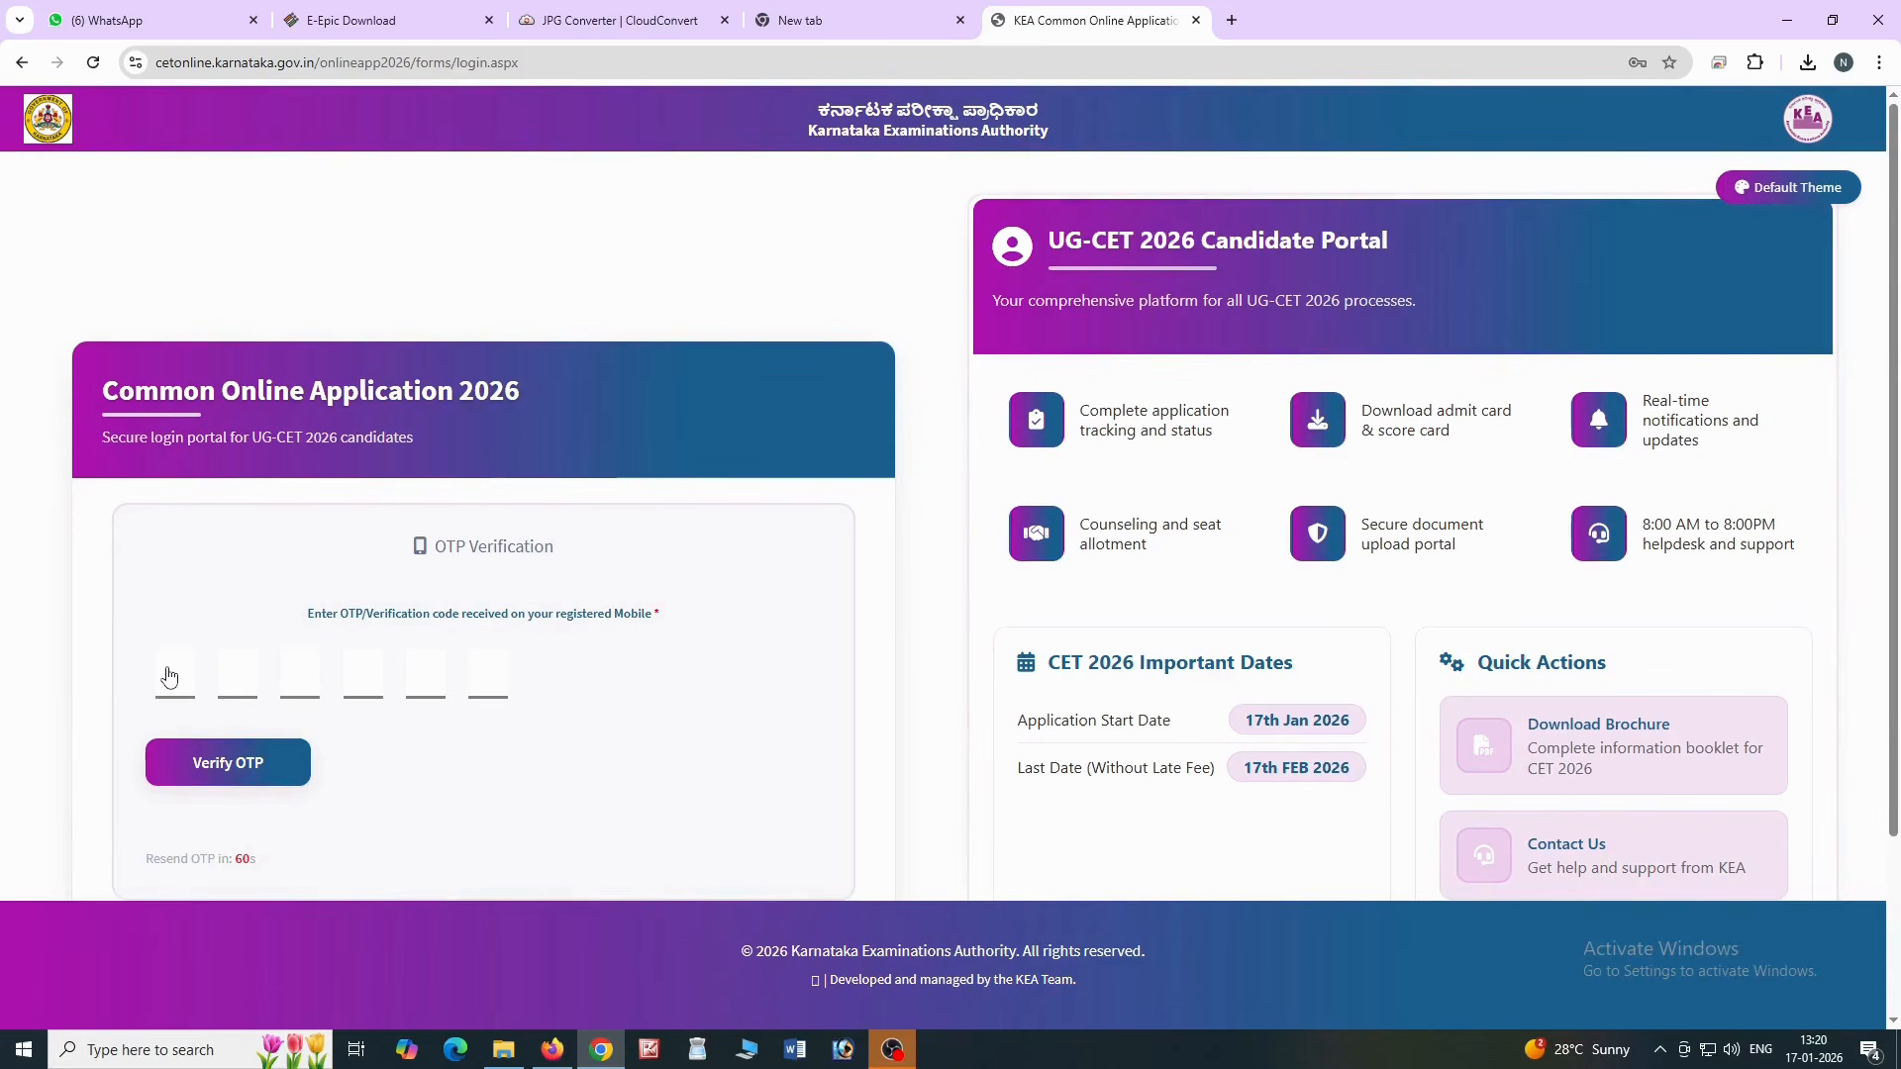
left_click(168, 673)
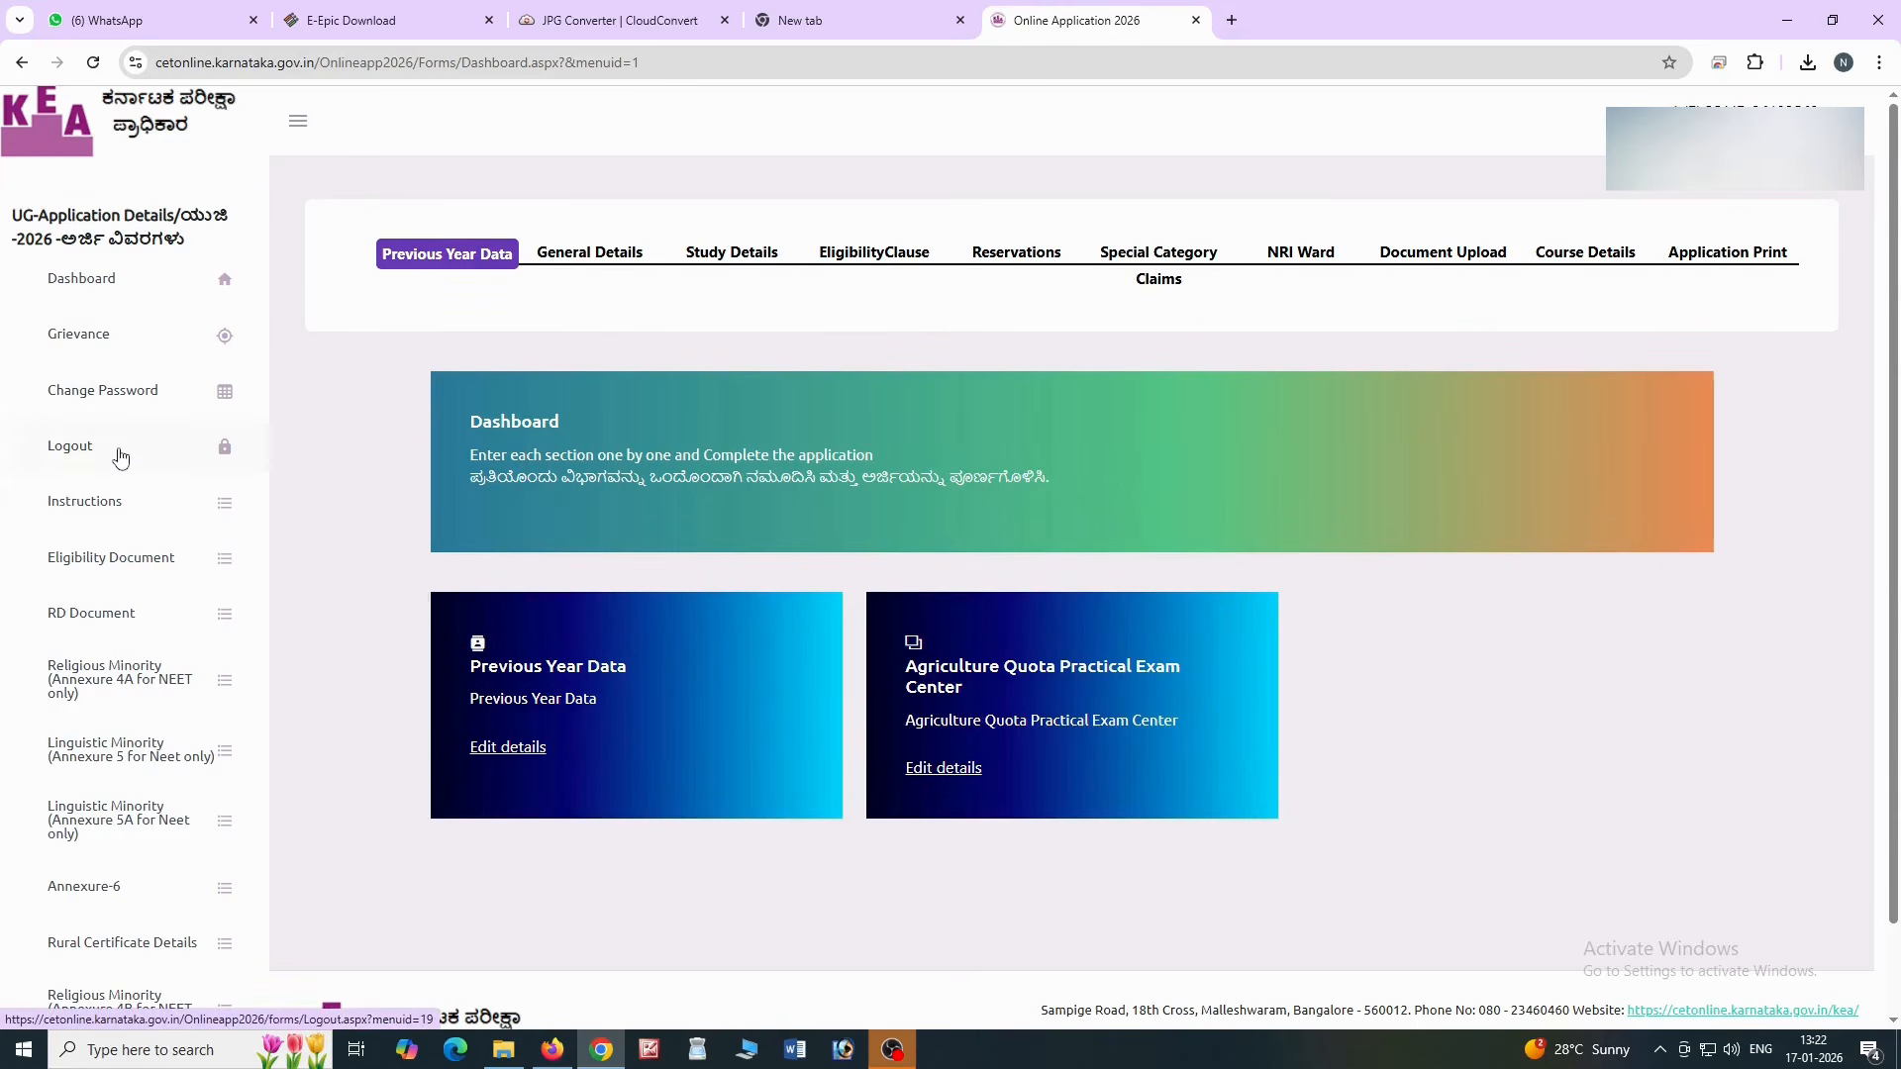
Save the Previous Year Data participation answer, confirm the success message, and go to General Details
left_click(109, 507)
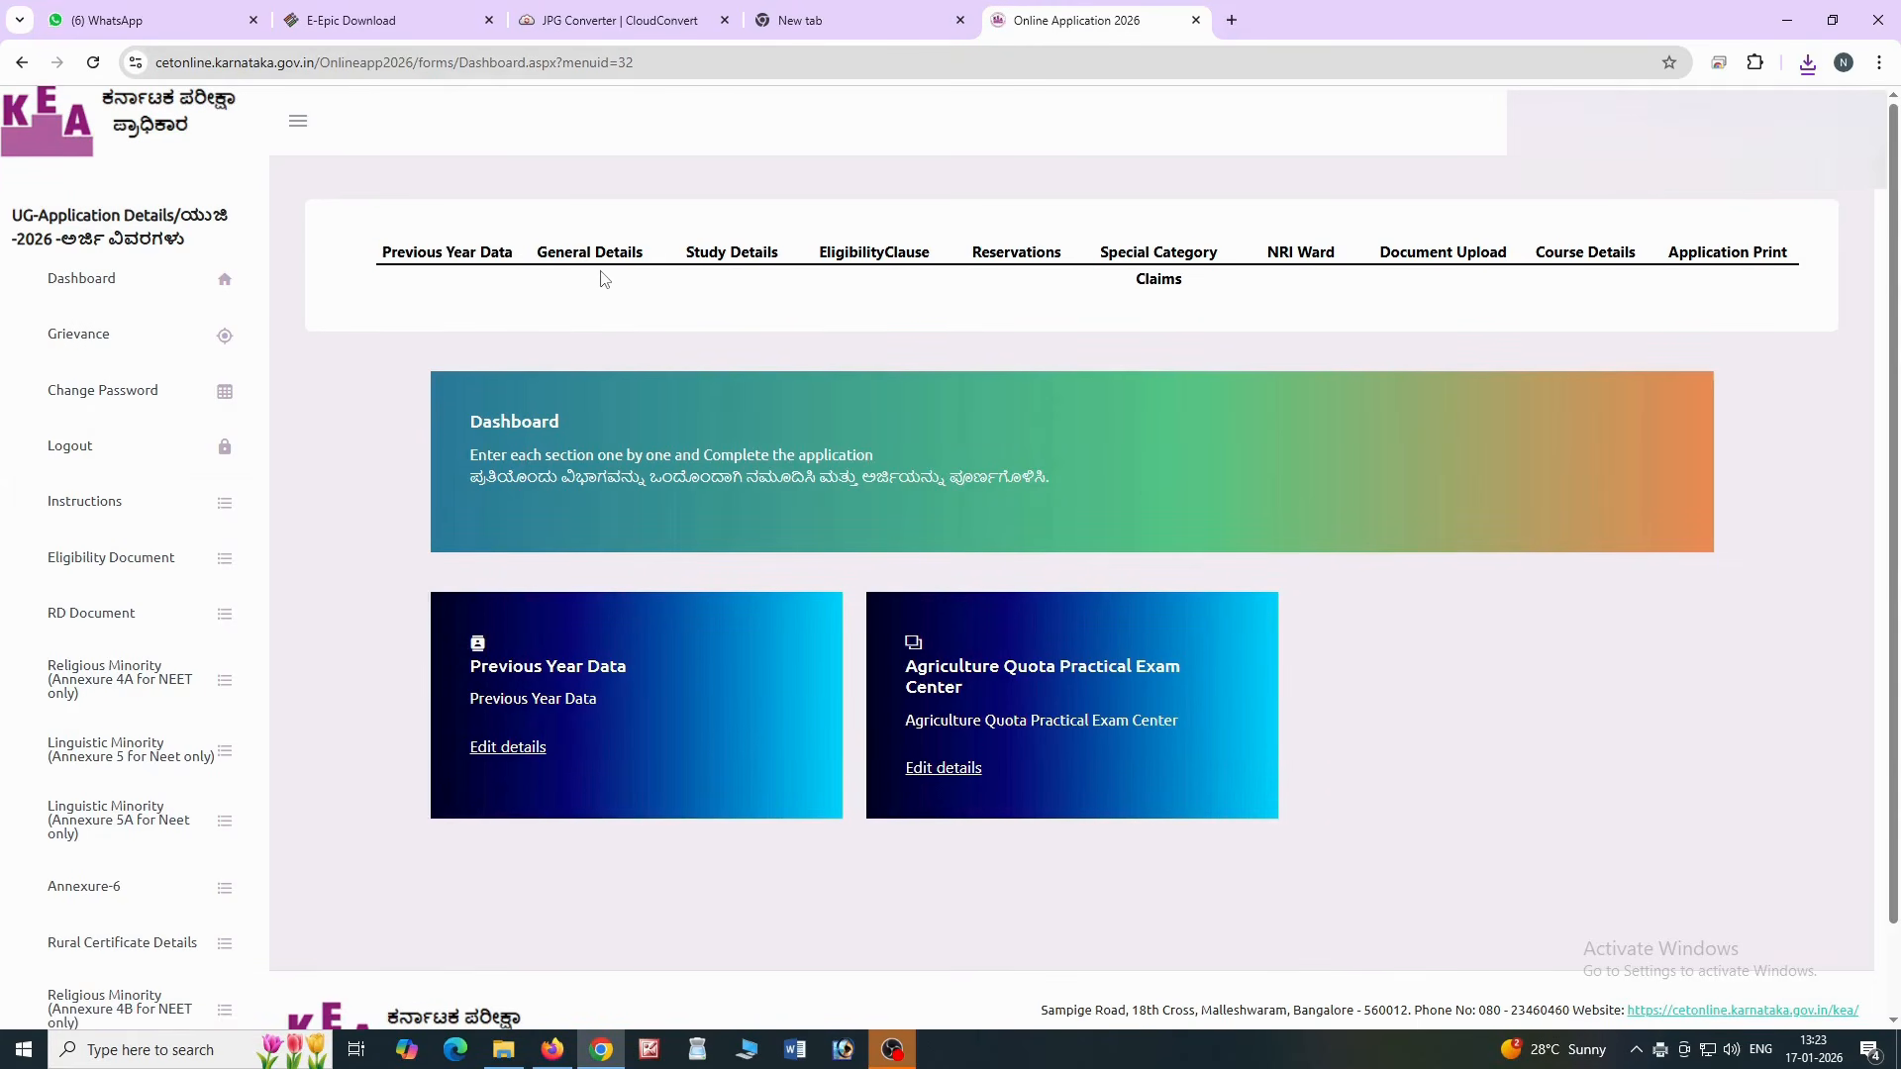
left_click(507, 753)
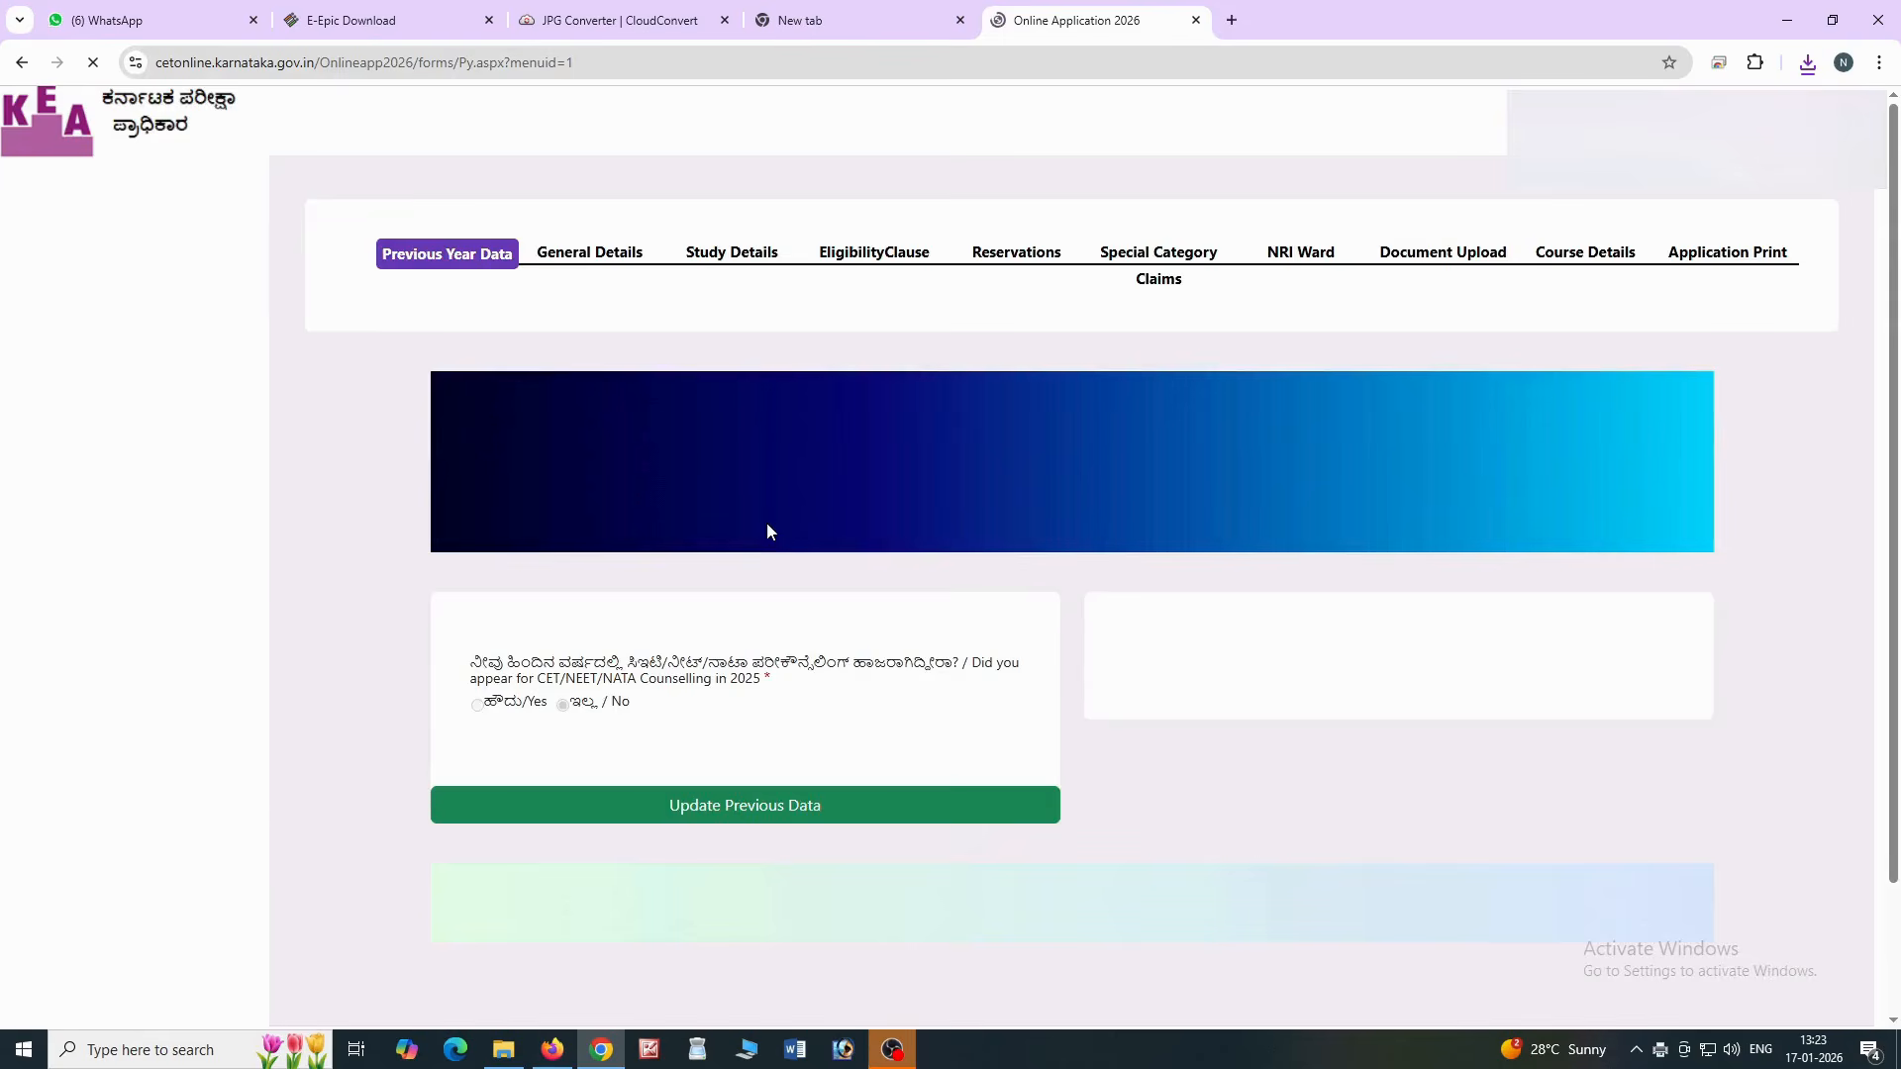
scroll(768, 532, "down", 1)
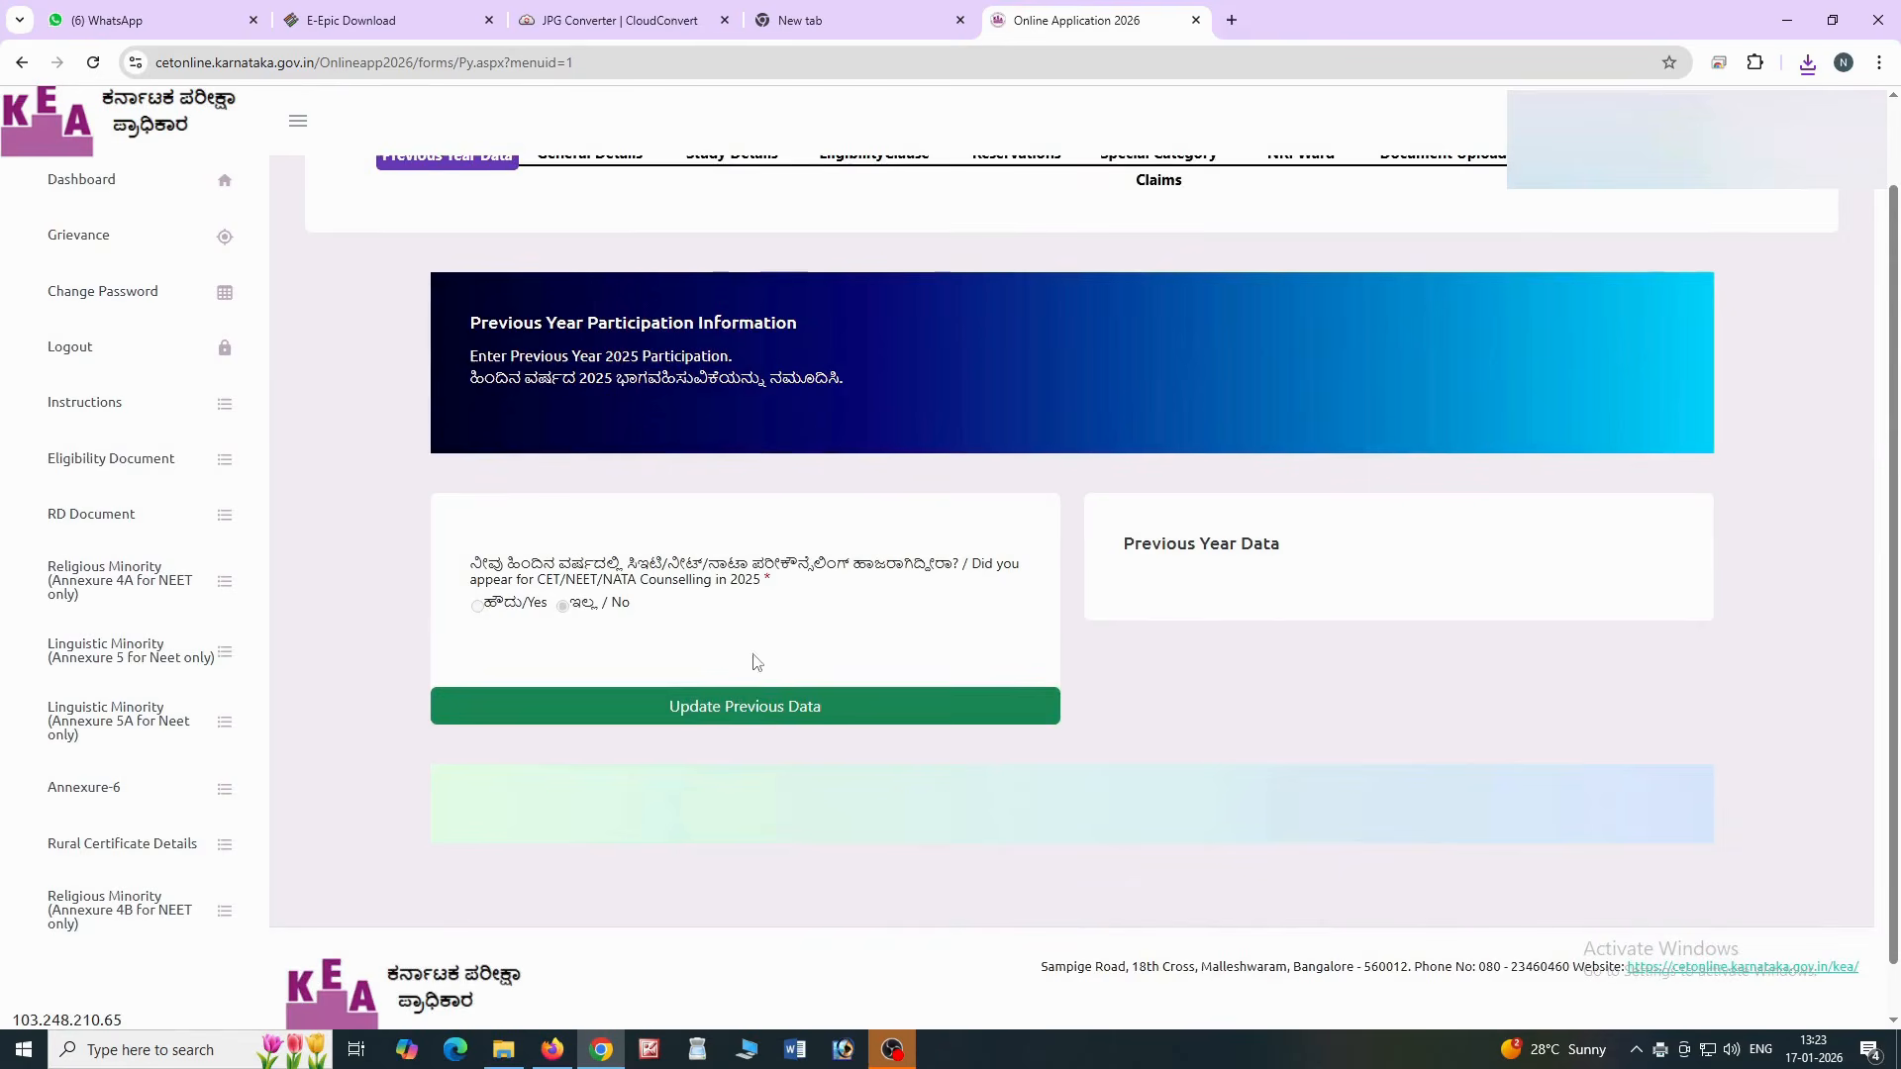
left_click(742, 706)
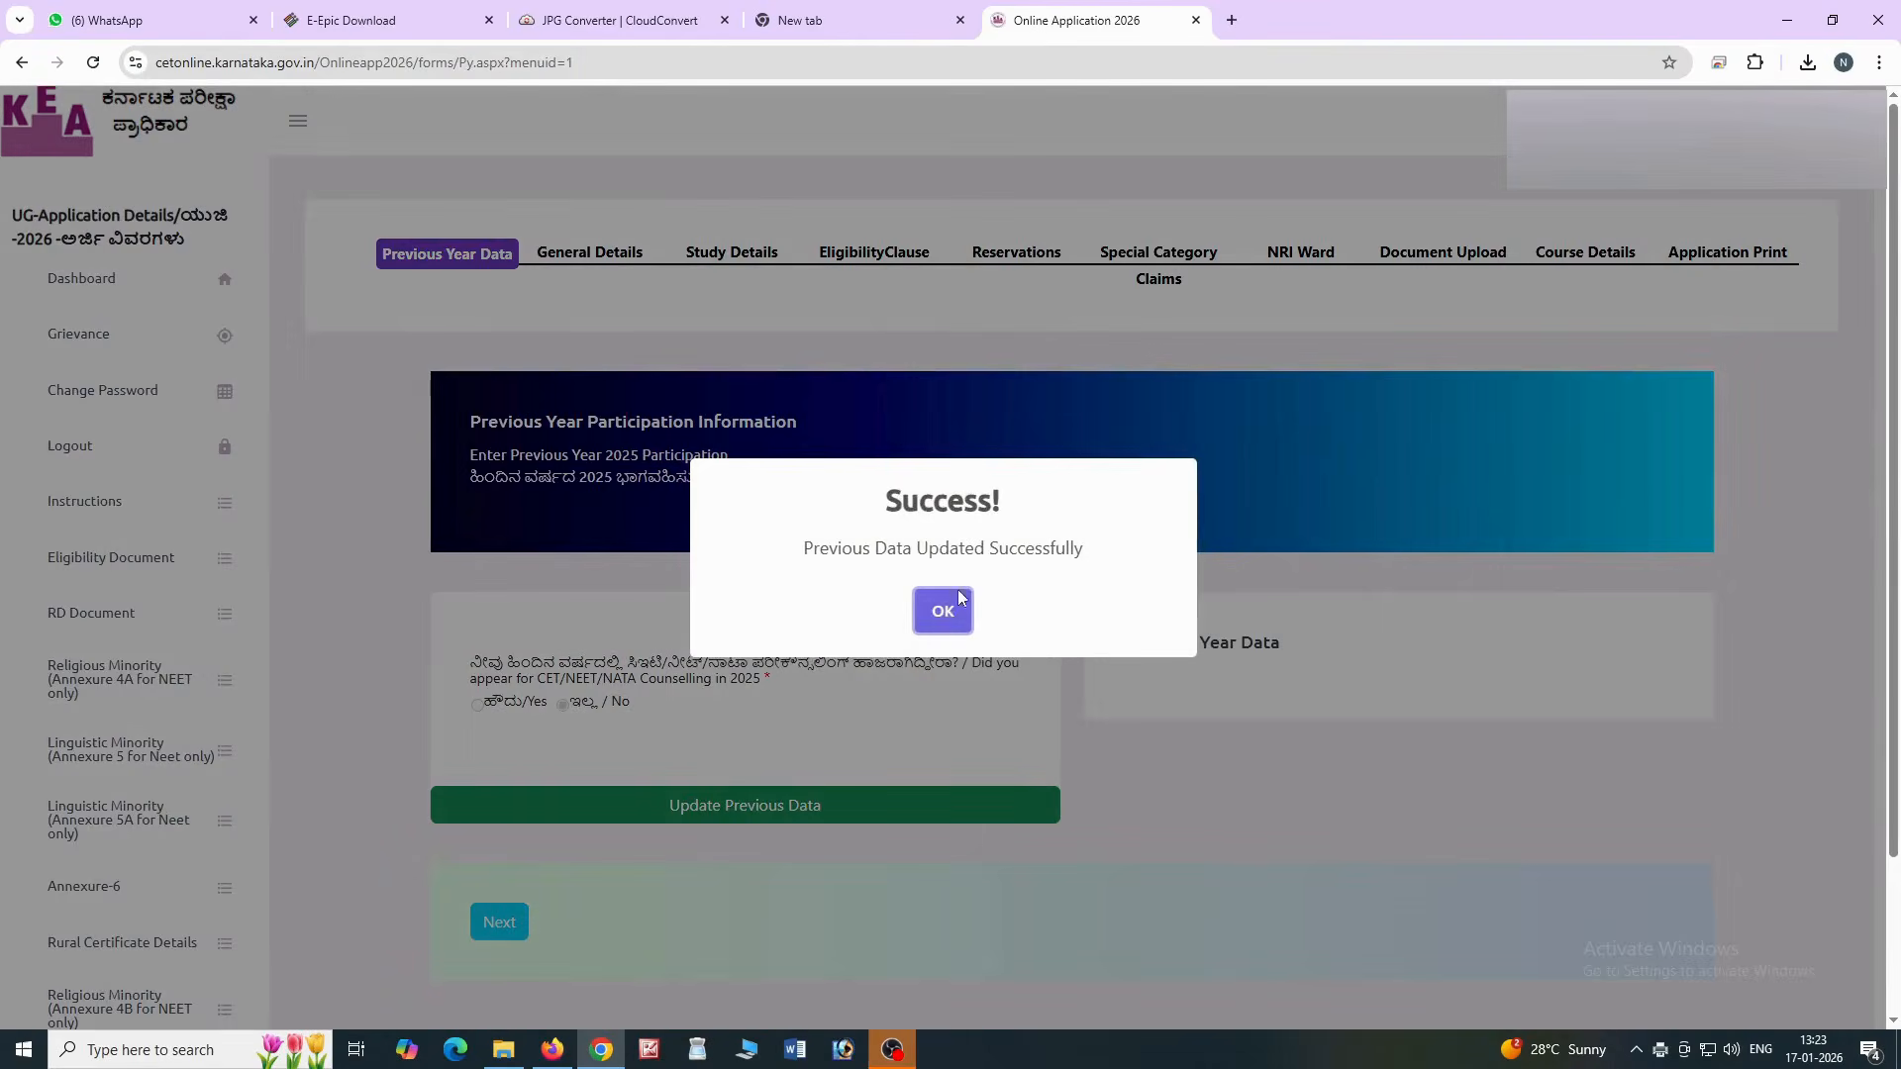
left_click(948, 606)
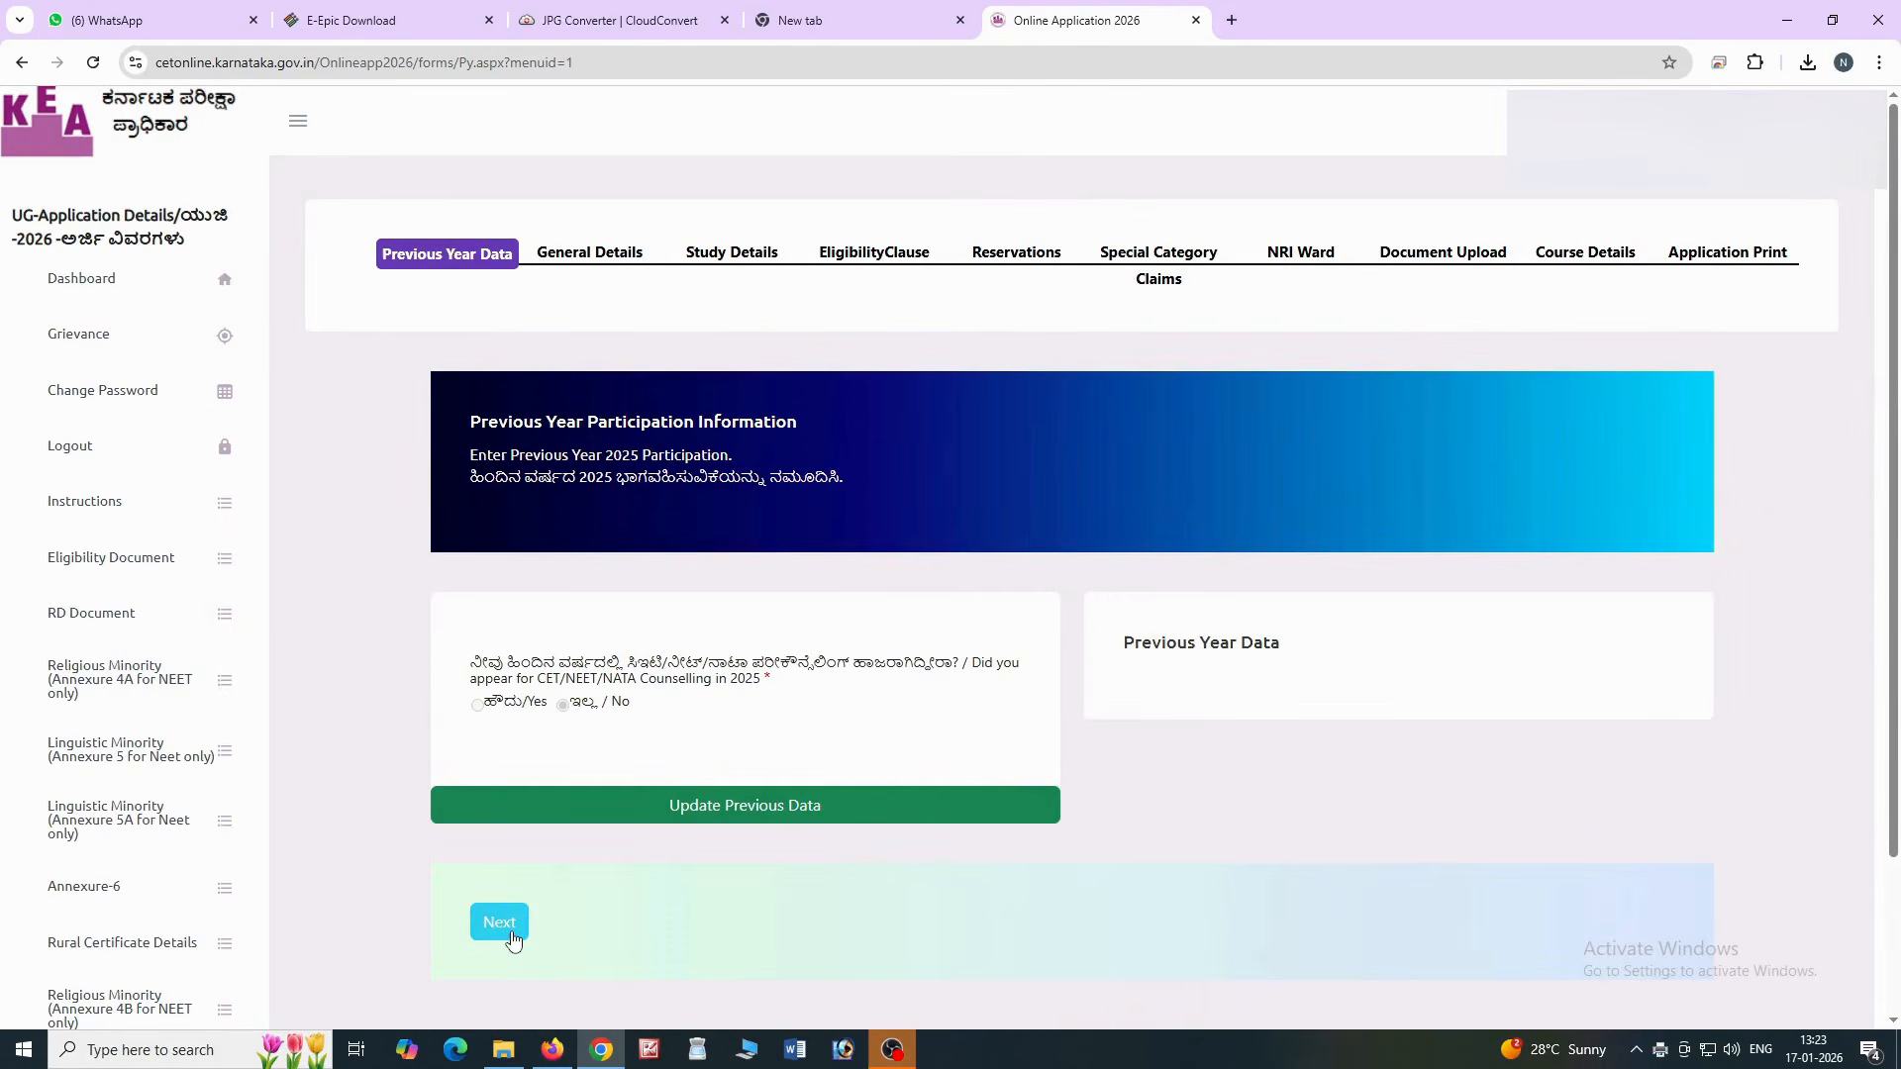
left_click(503, 923)
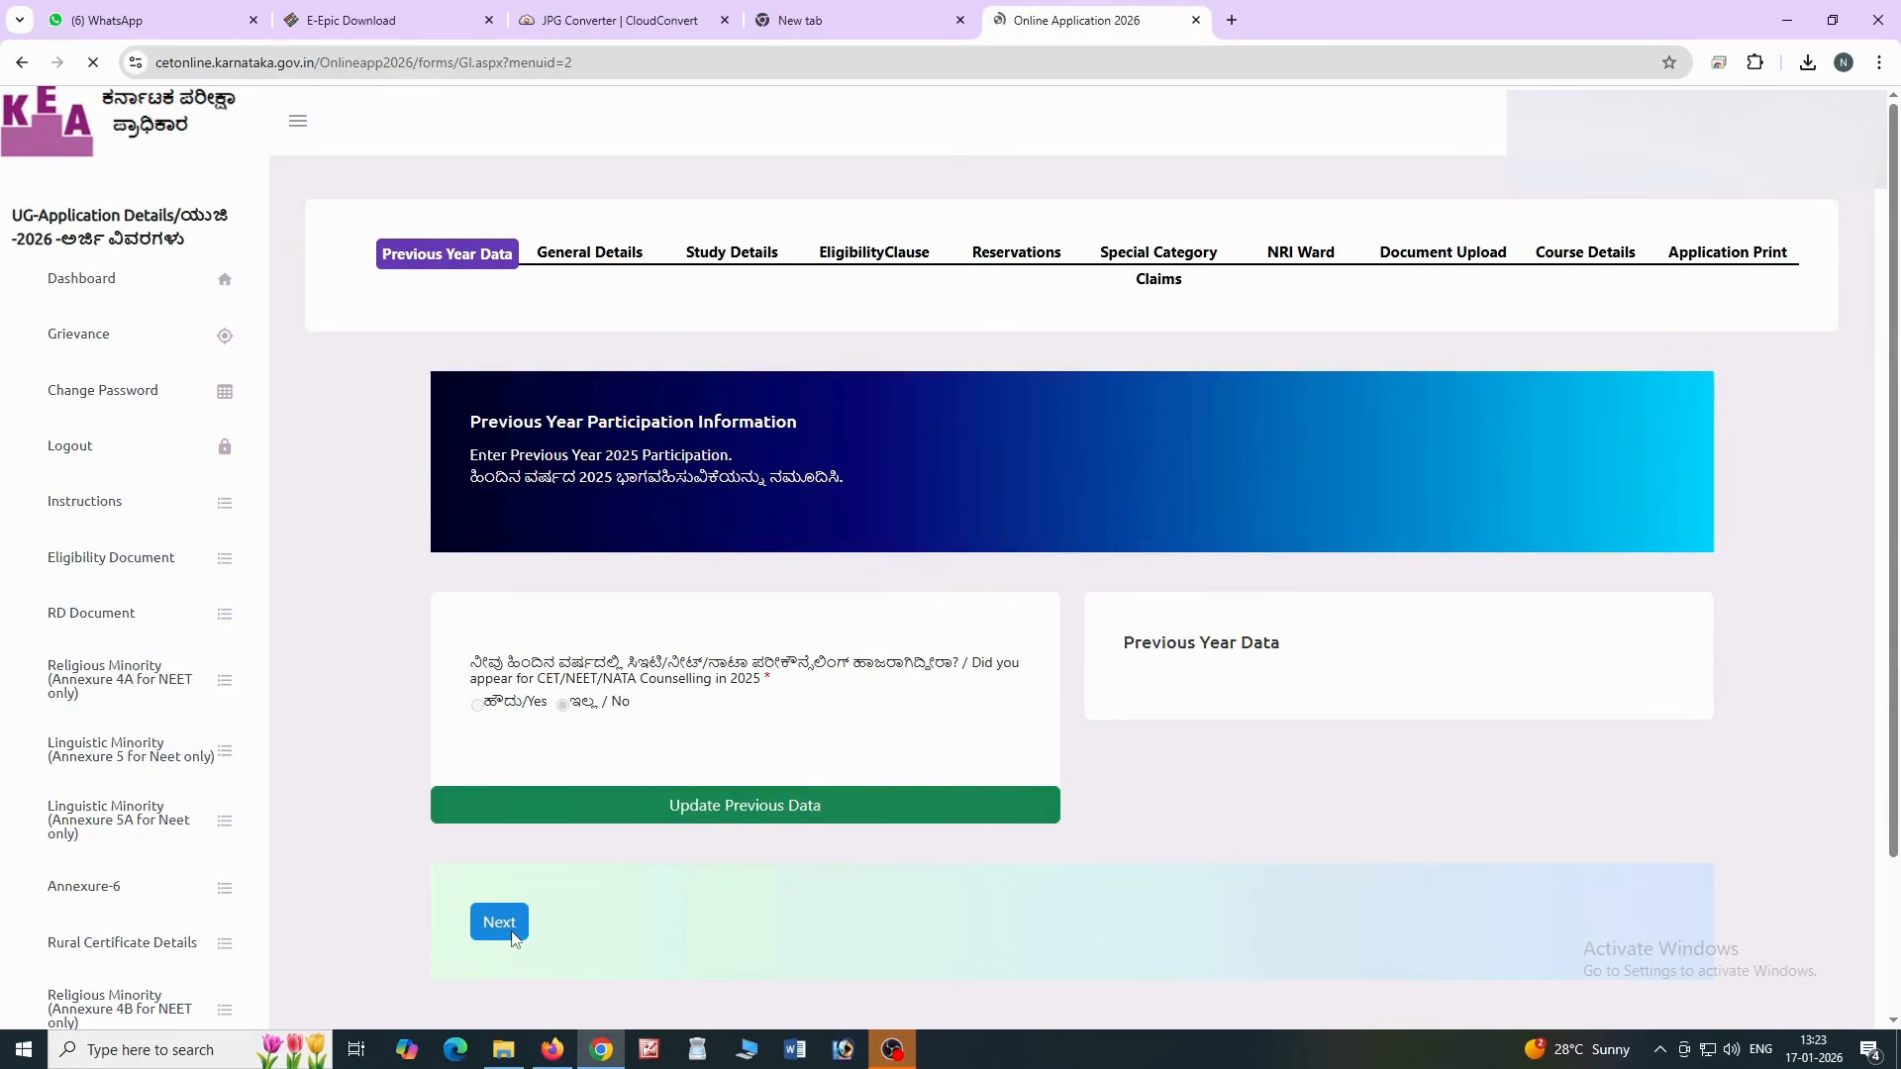
Fill in the address and pincode, with state KARNATAKA, the last listed district, and taluk HOSPET(HOSAPETE)
scroll(535, 921, "down", 5)
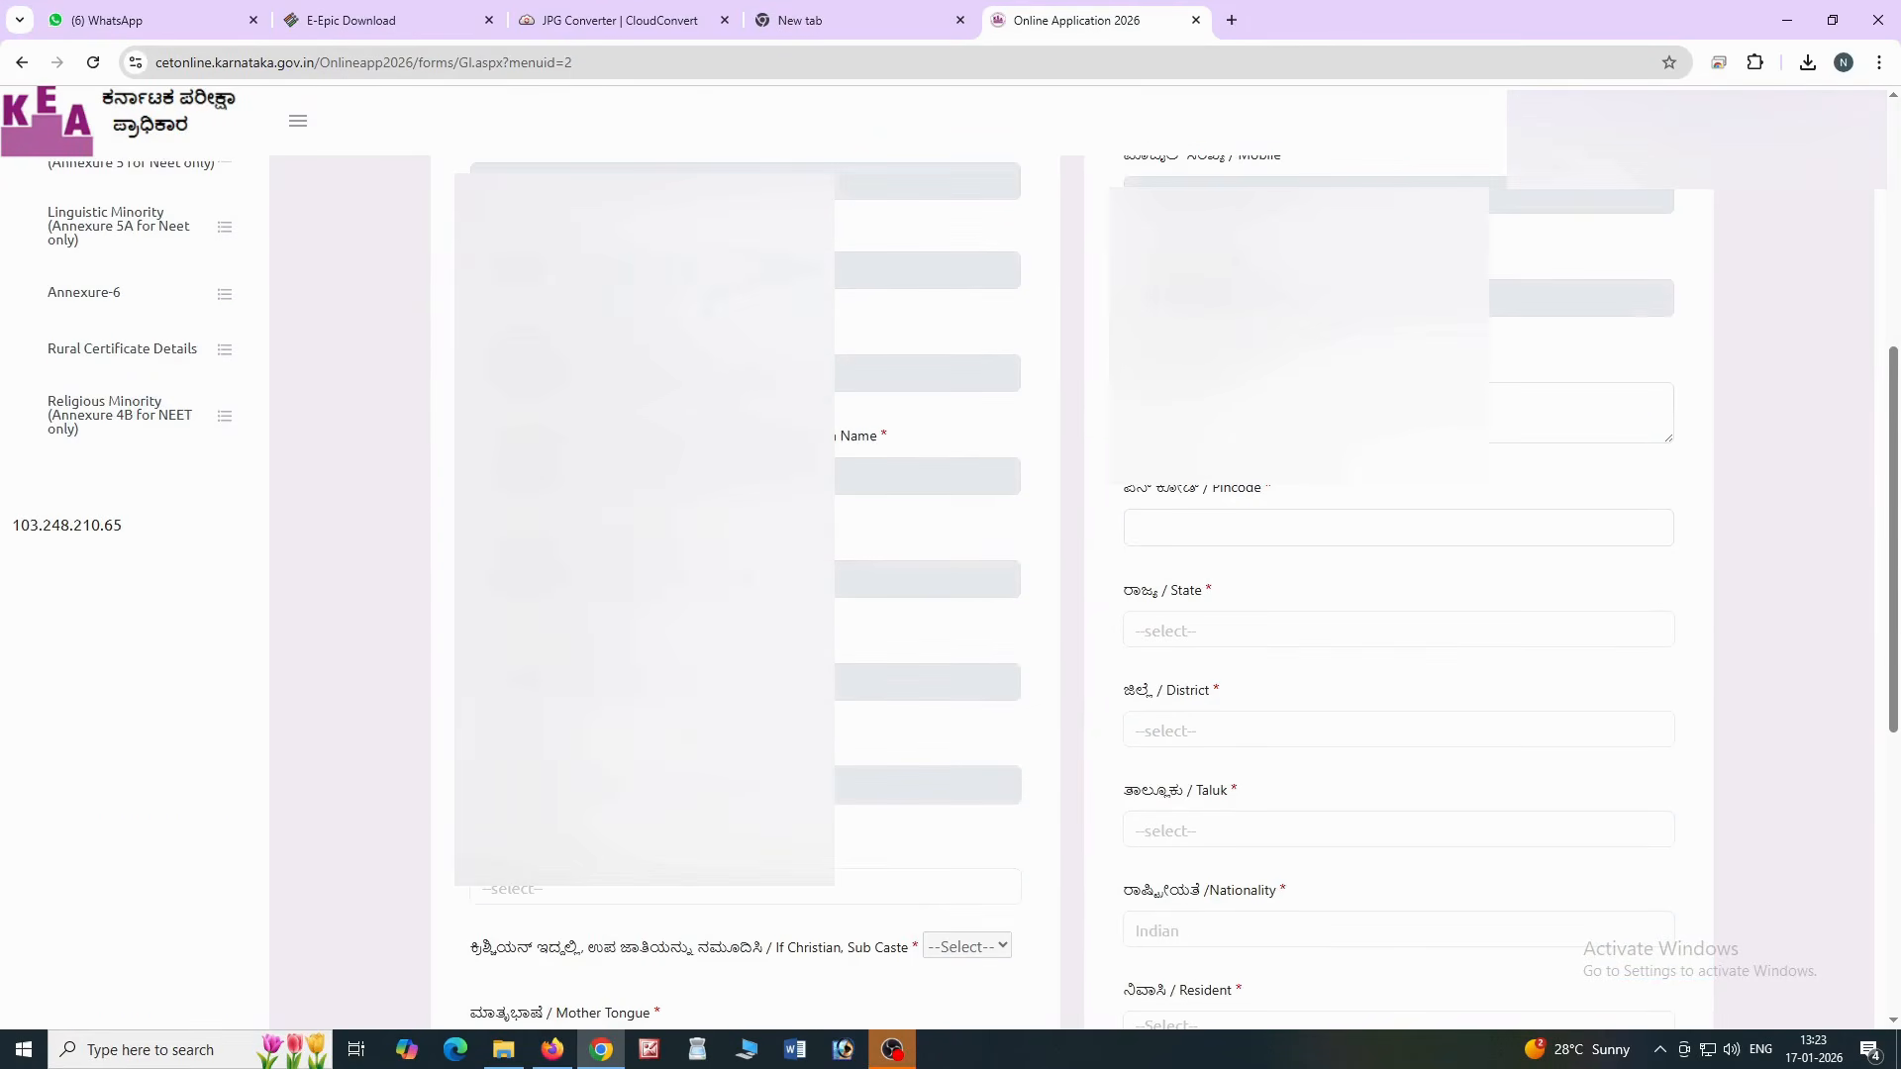
scroll(951, 594, "down", 3)
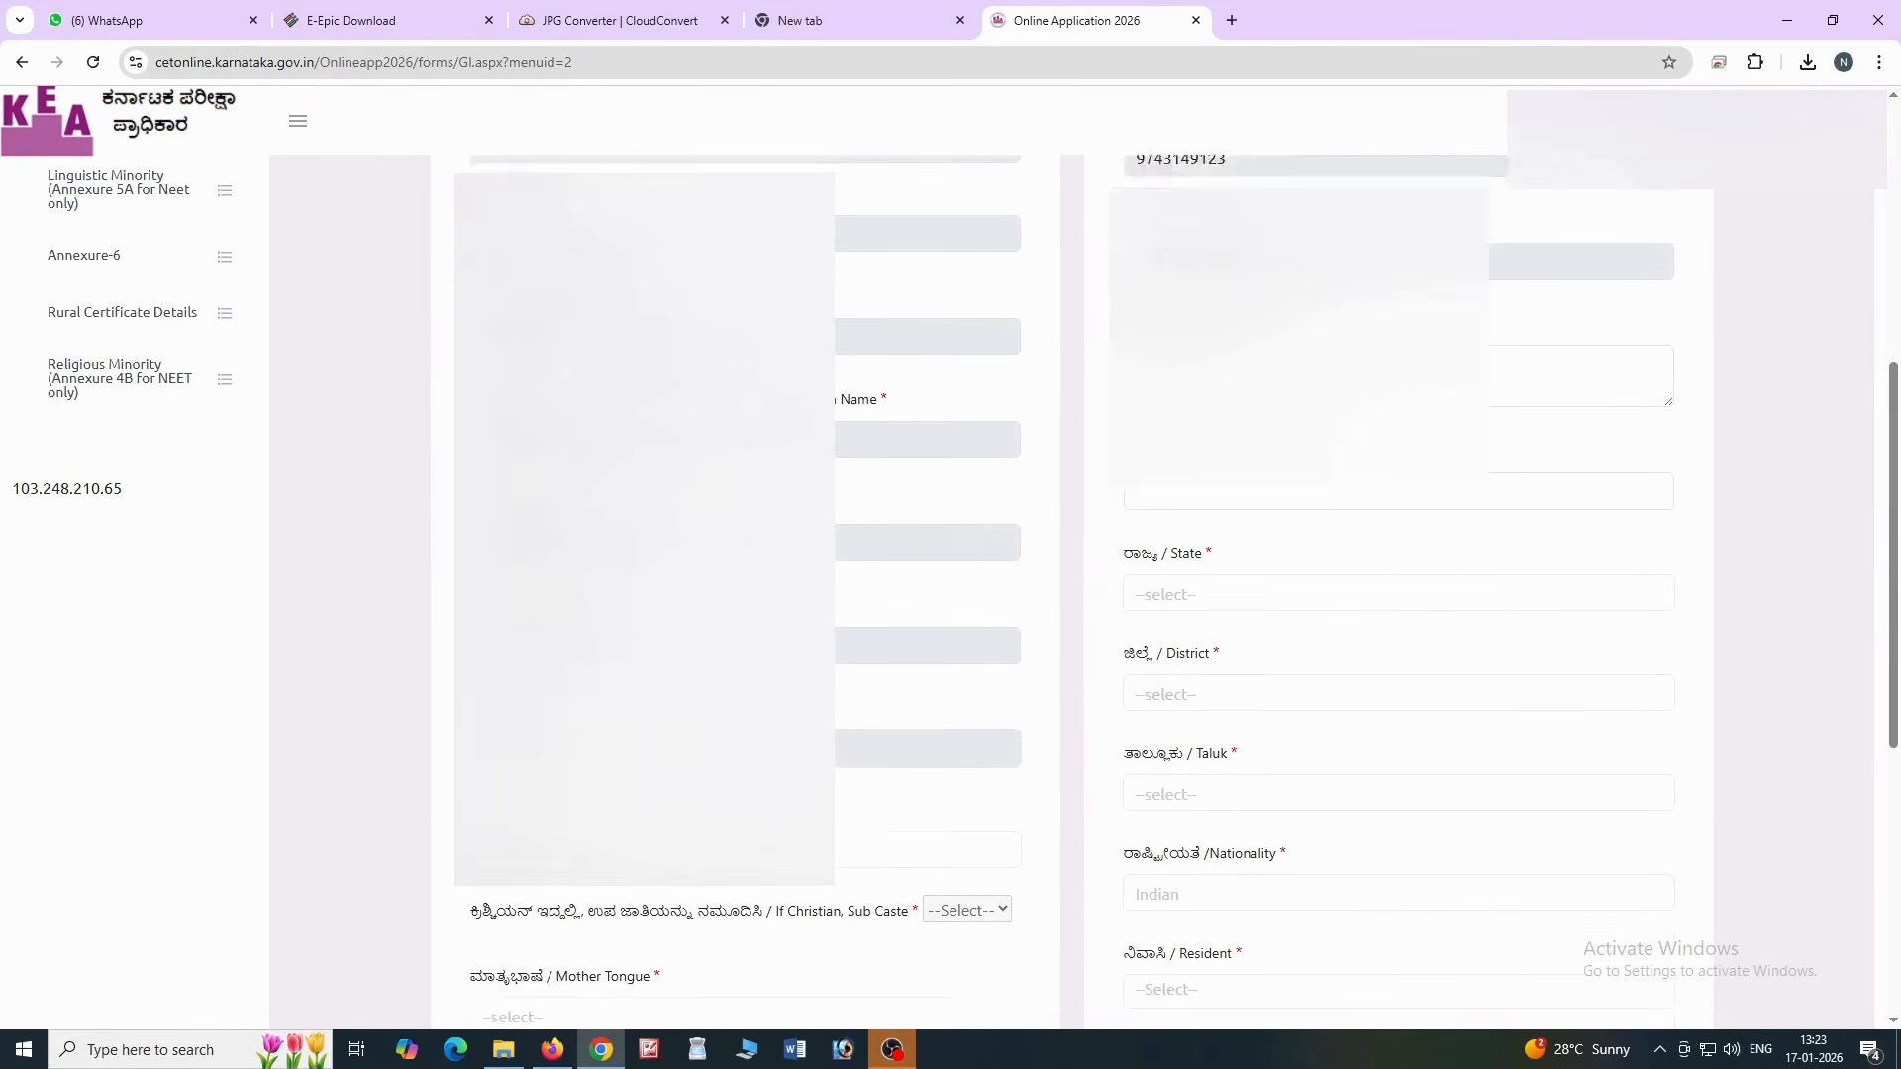
scroll(951, 594, "up", 2)
left_click(1398, 314)
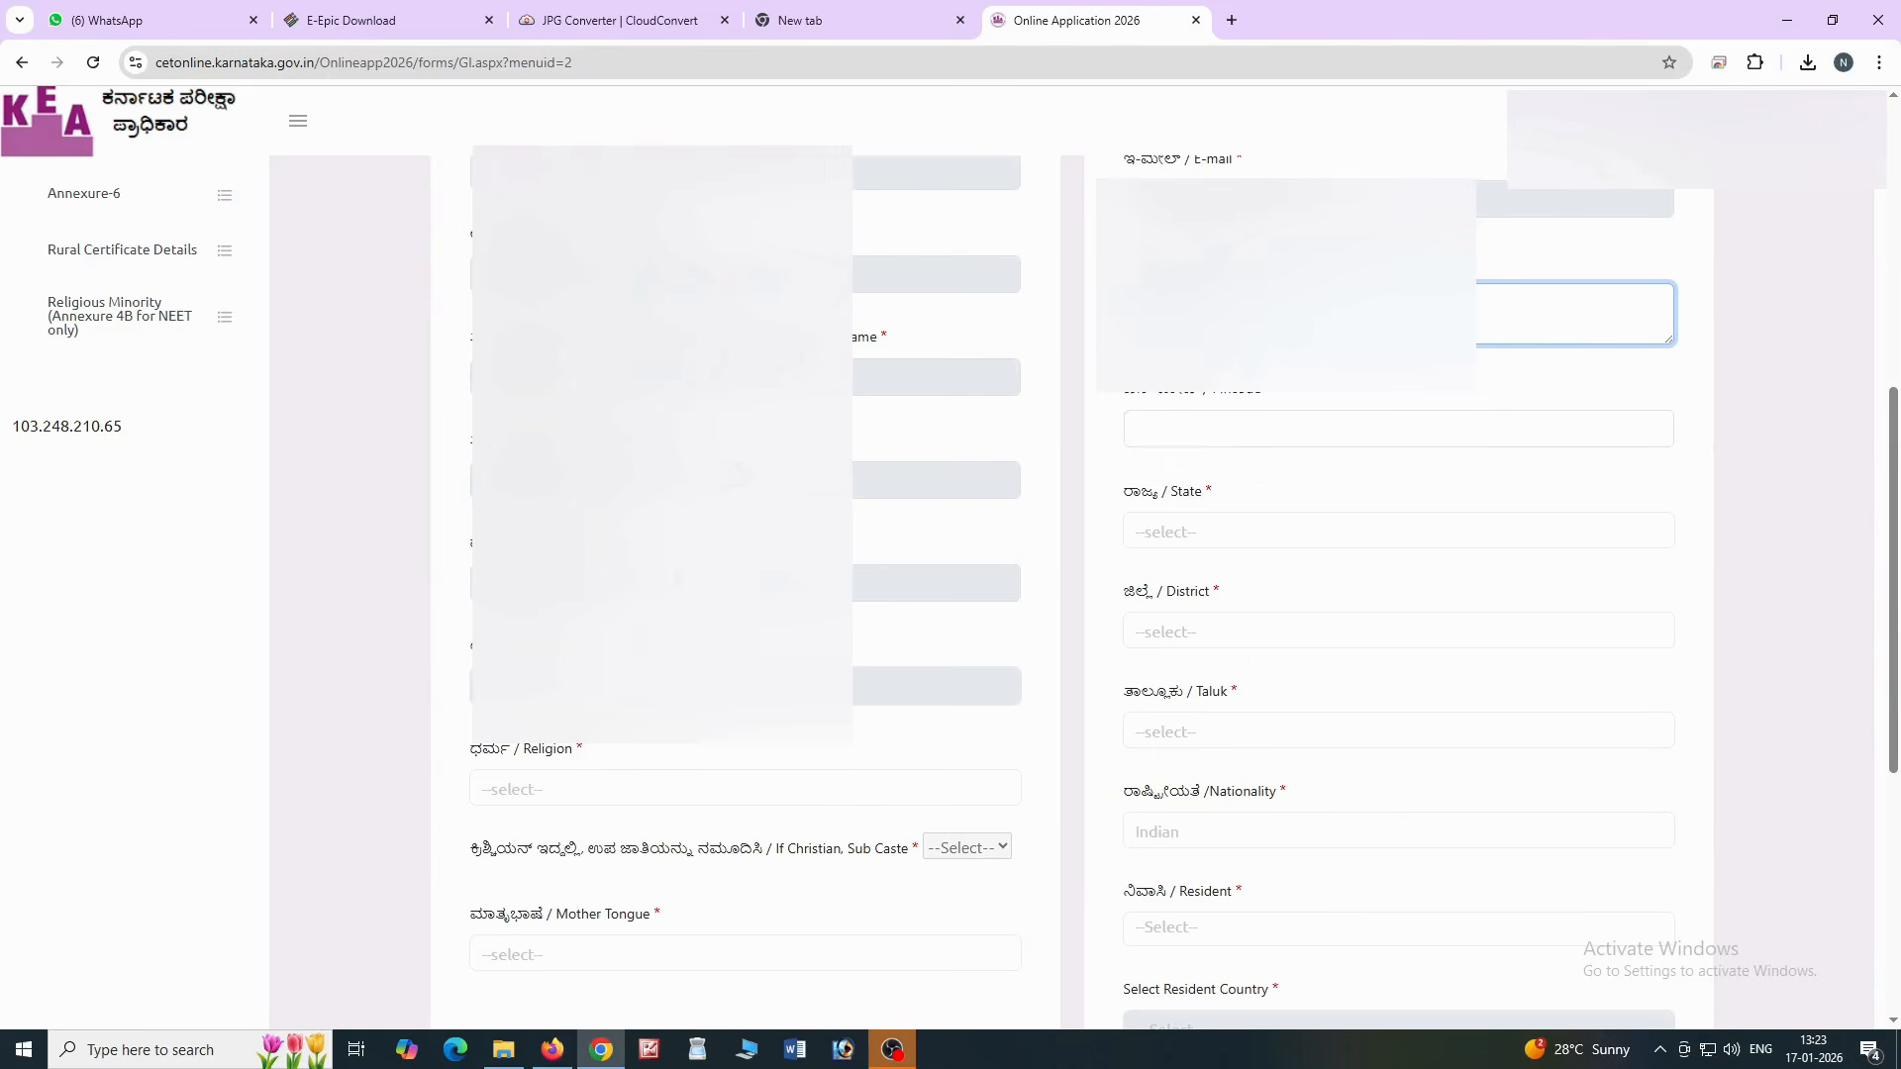
left_click(1156, 433)
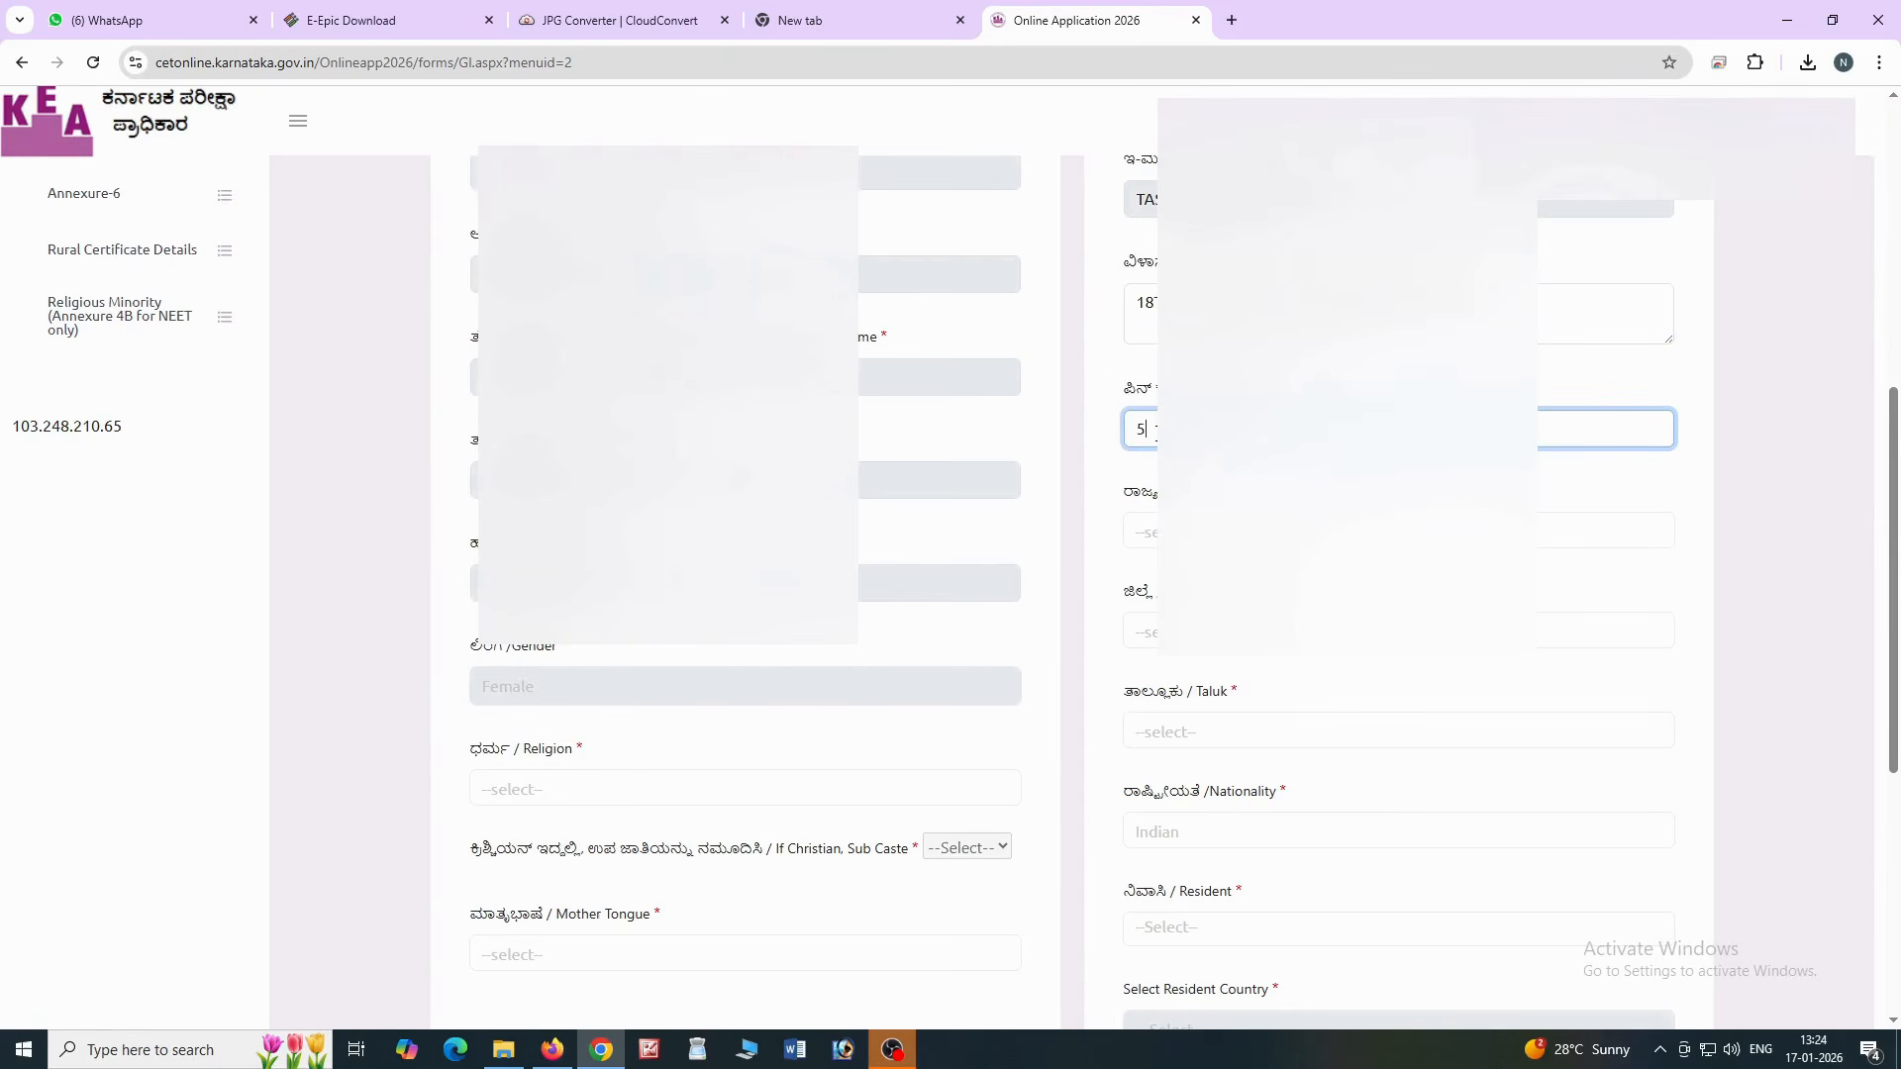
left_click(1149, 532)
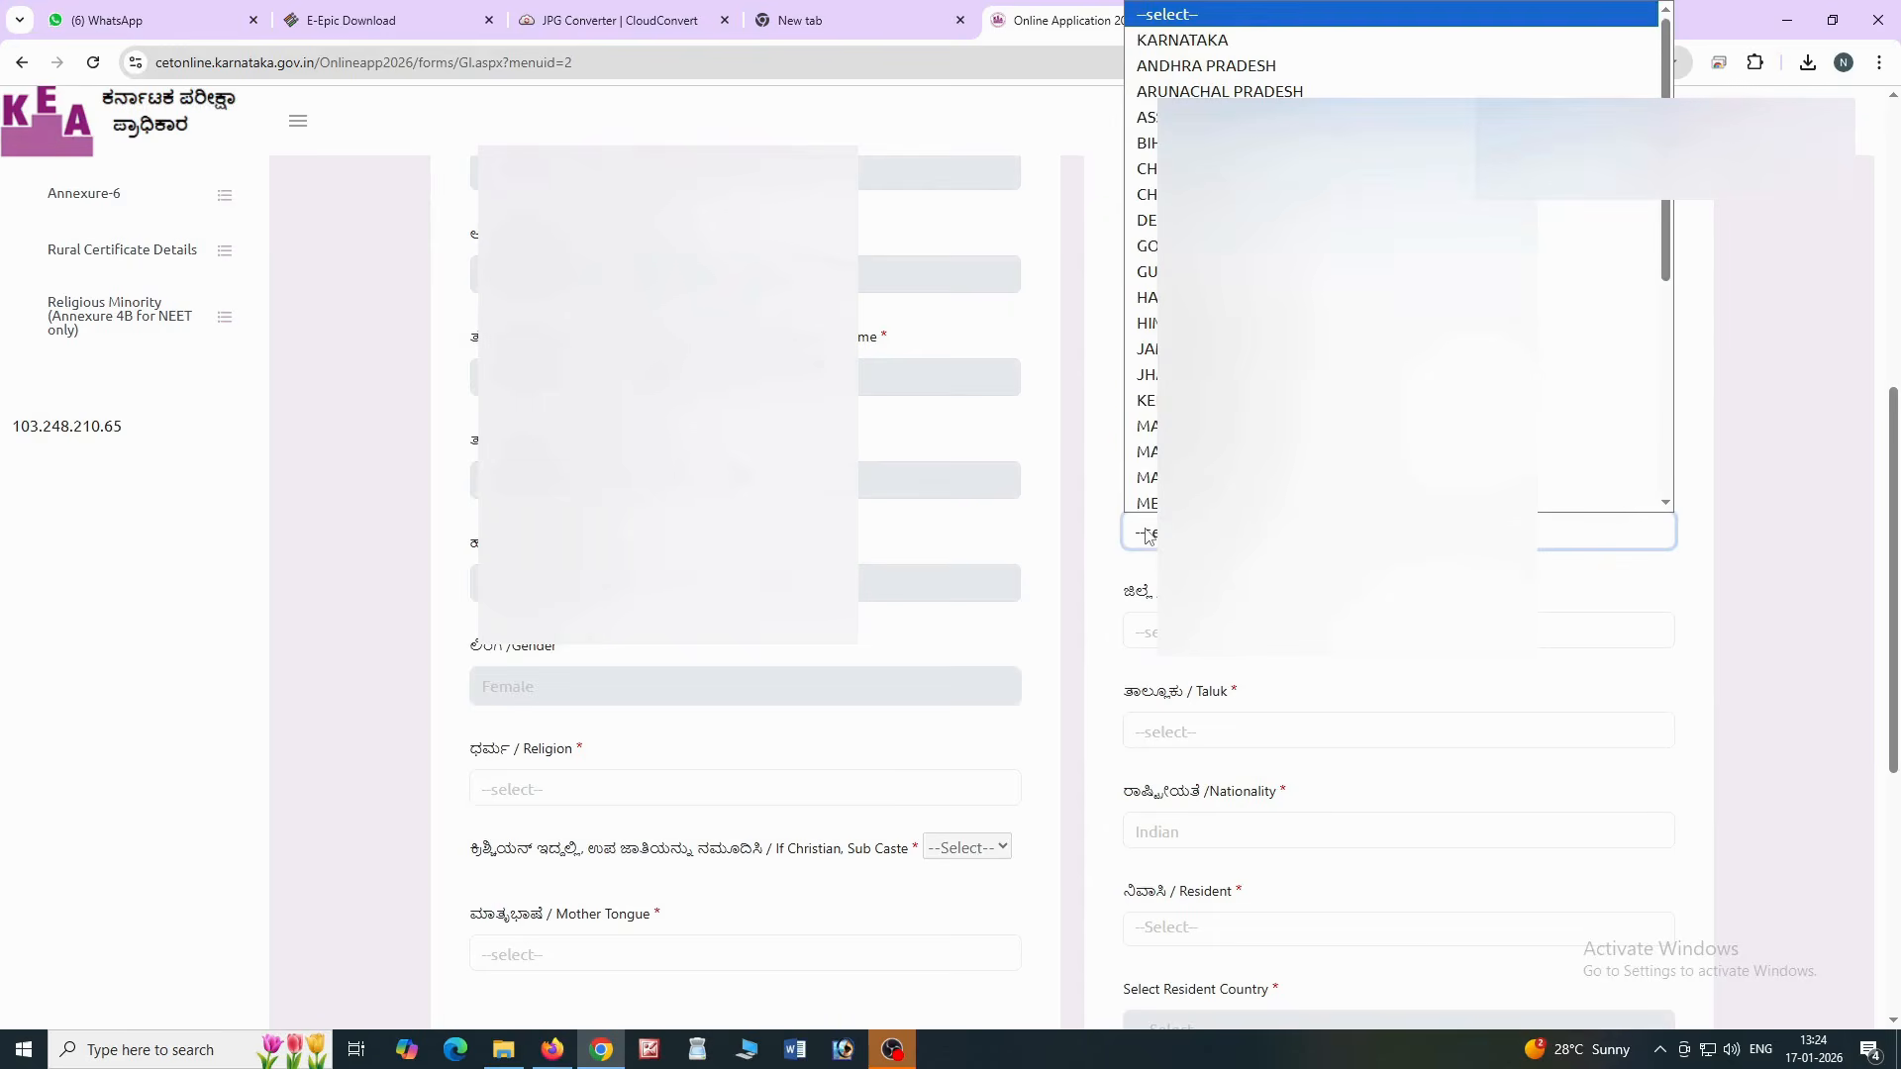
left_click(1182, 36)
left_click(1188, 632)
scroll(1188, 555, "down", 4)
left_click(1188, 599)
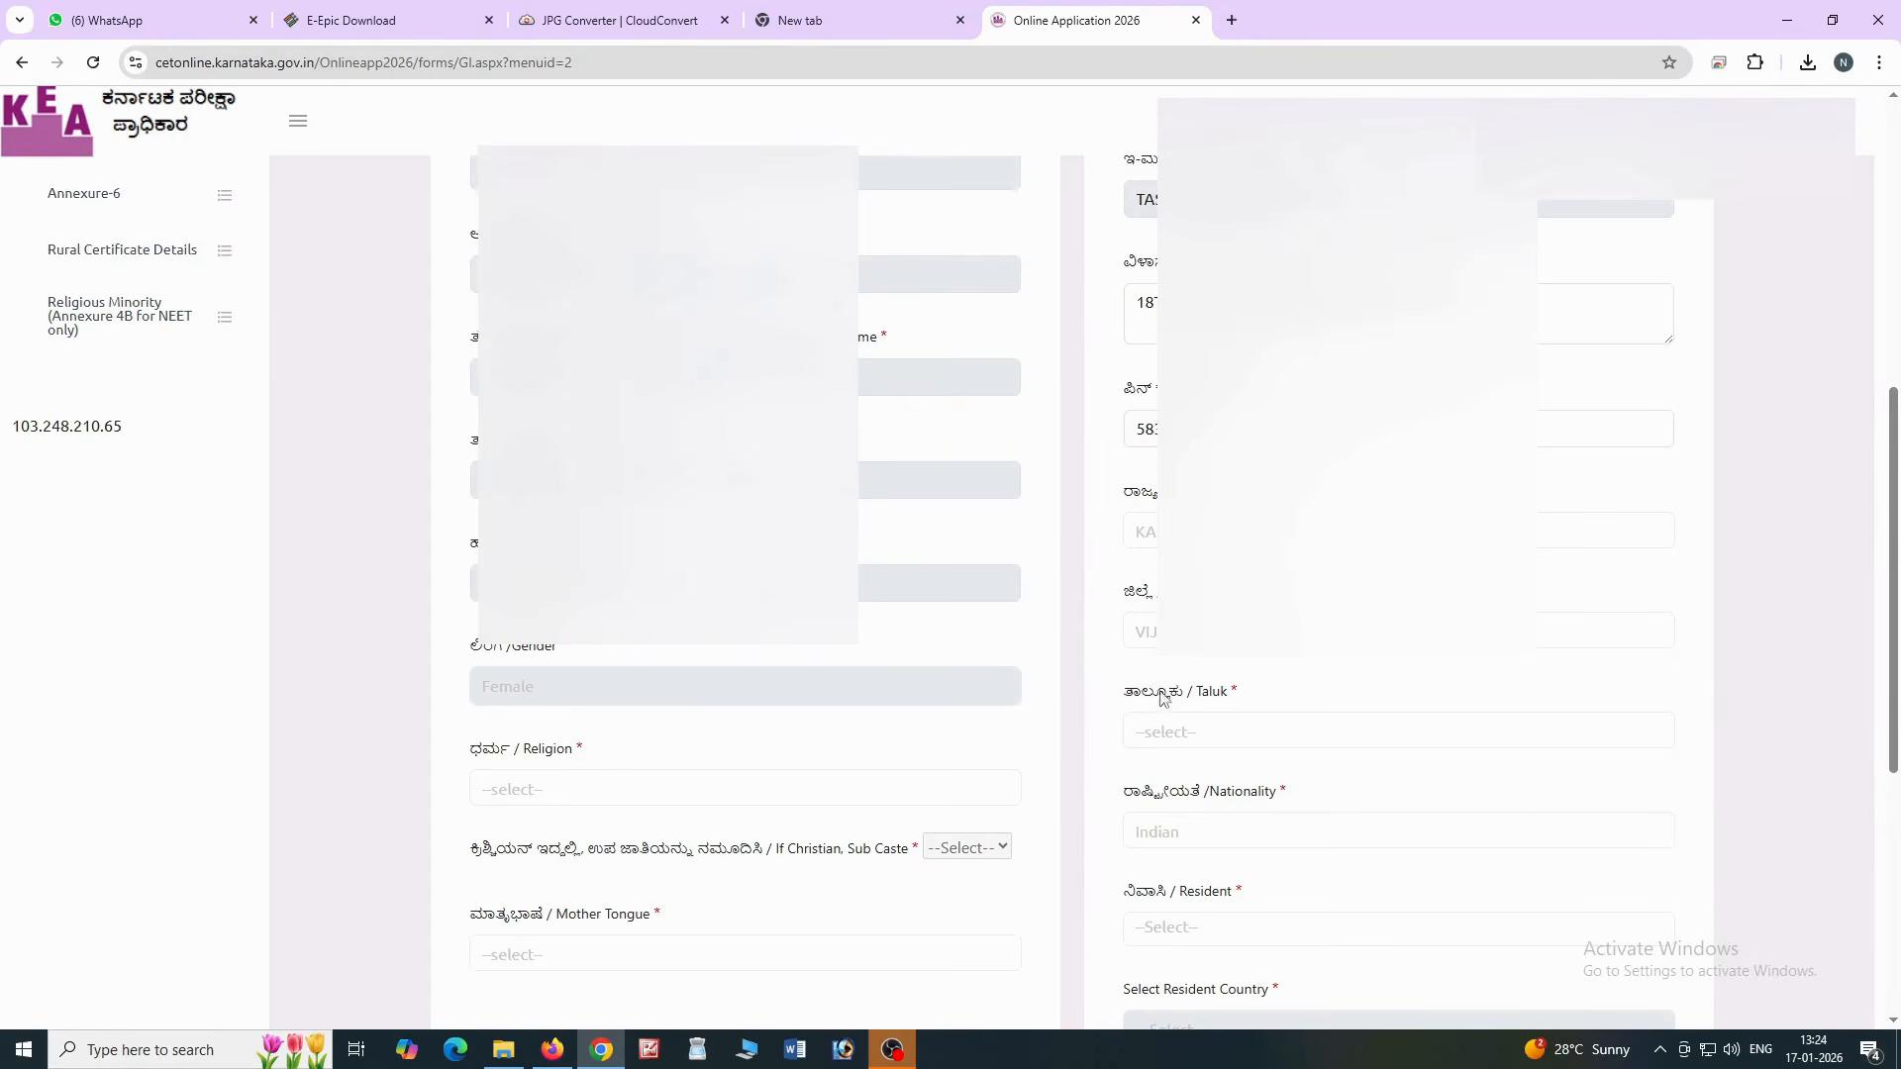
left_click(1186, 728)
left_click(1180, 789)
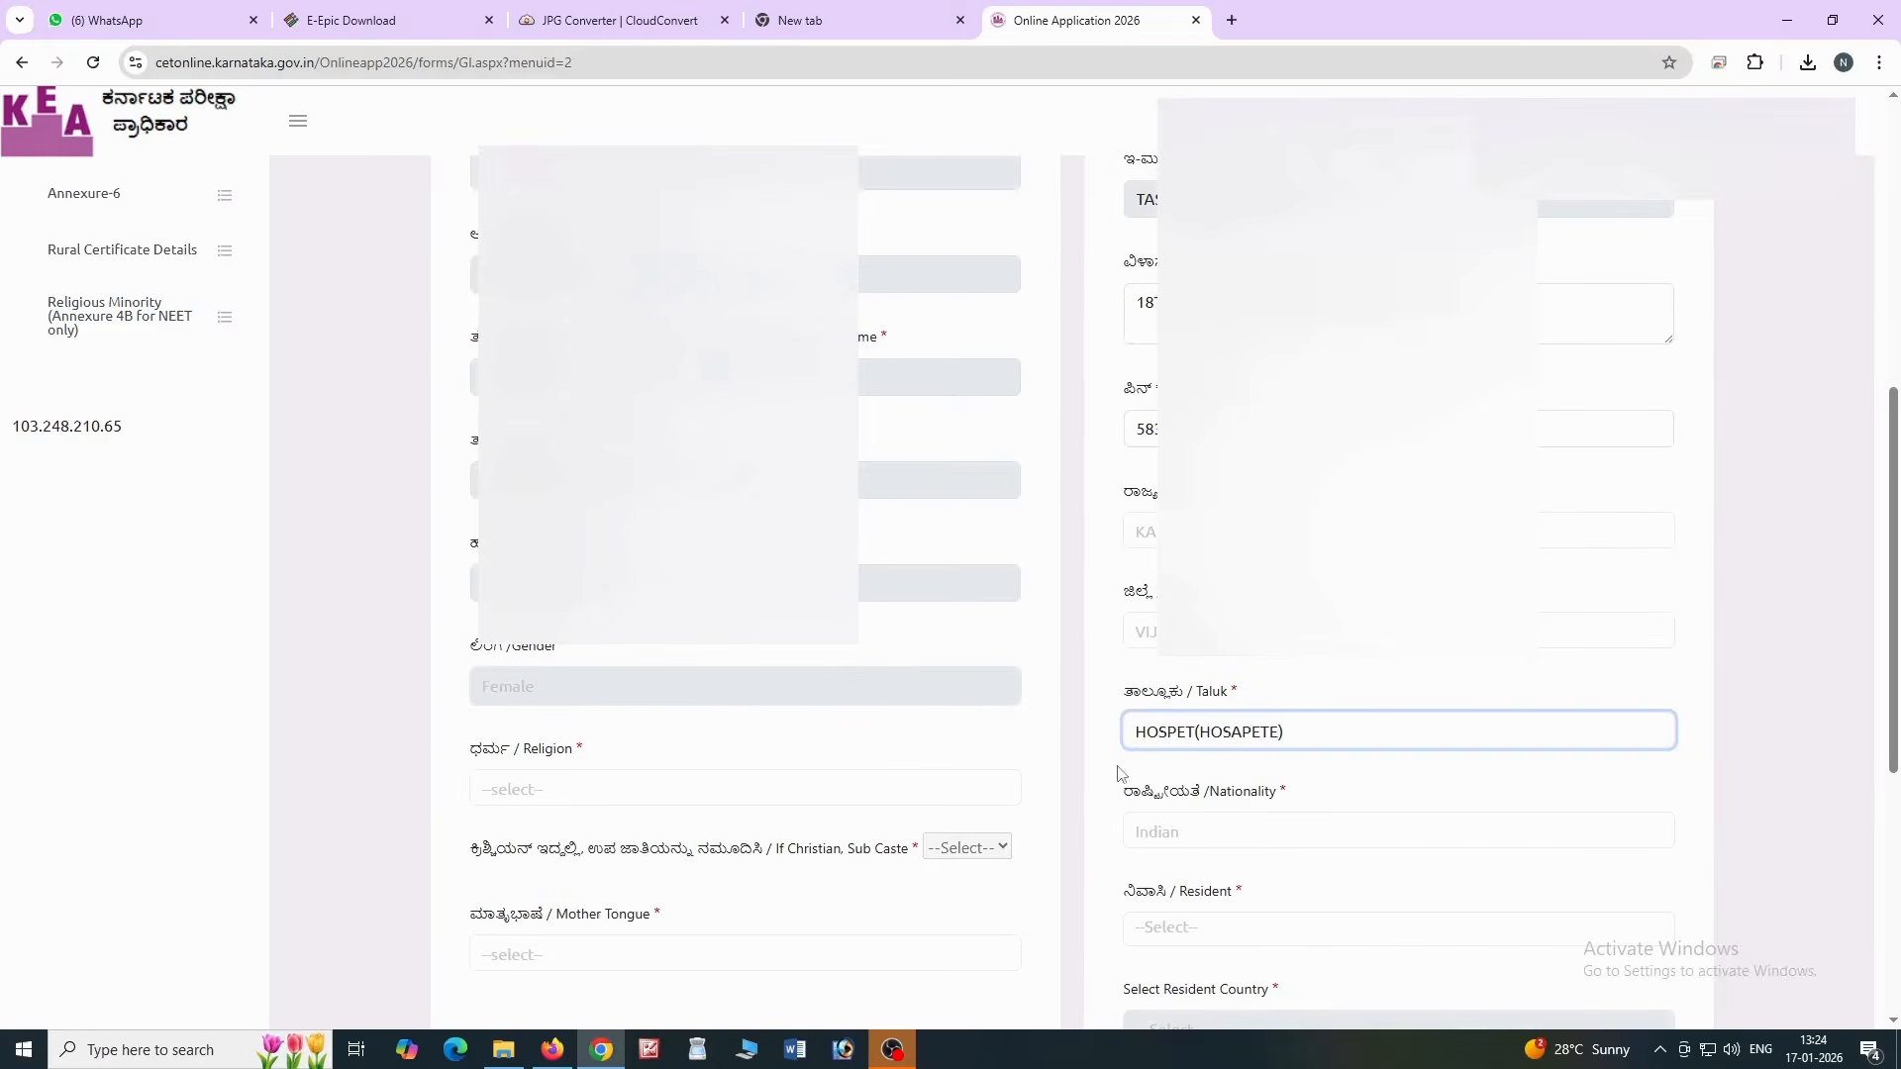
Set religion, Urdu mother tongue, Resident of India, and II PUC/12th Std Science qualification
left_click(526, 787)
left_click(534, 573)
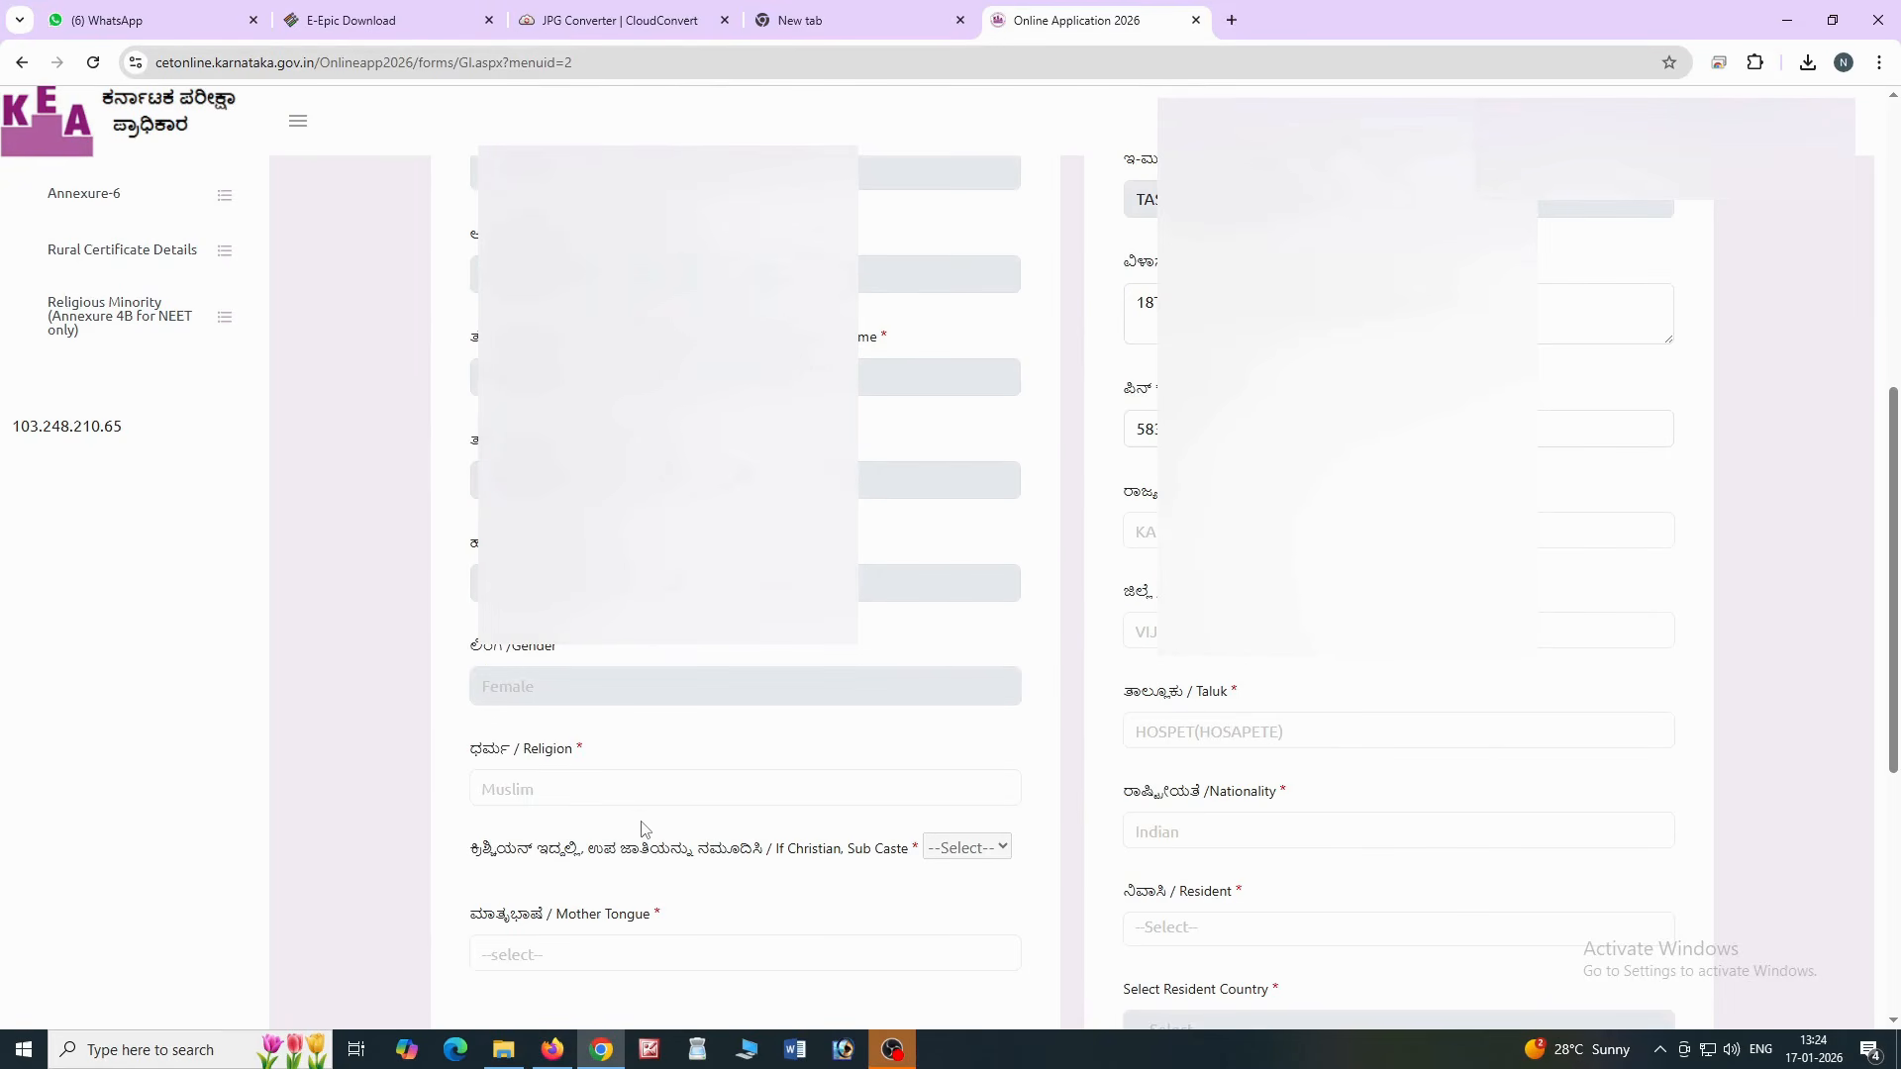
scroll(644, 829, "down", 2)
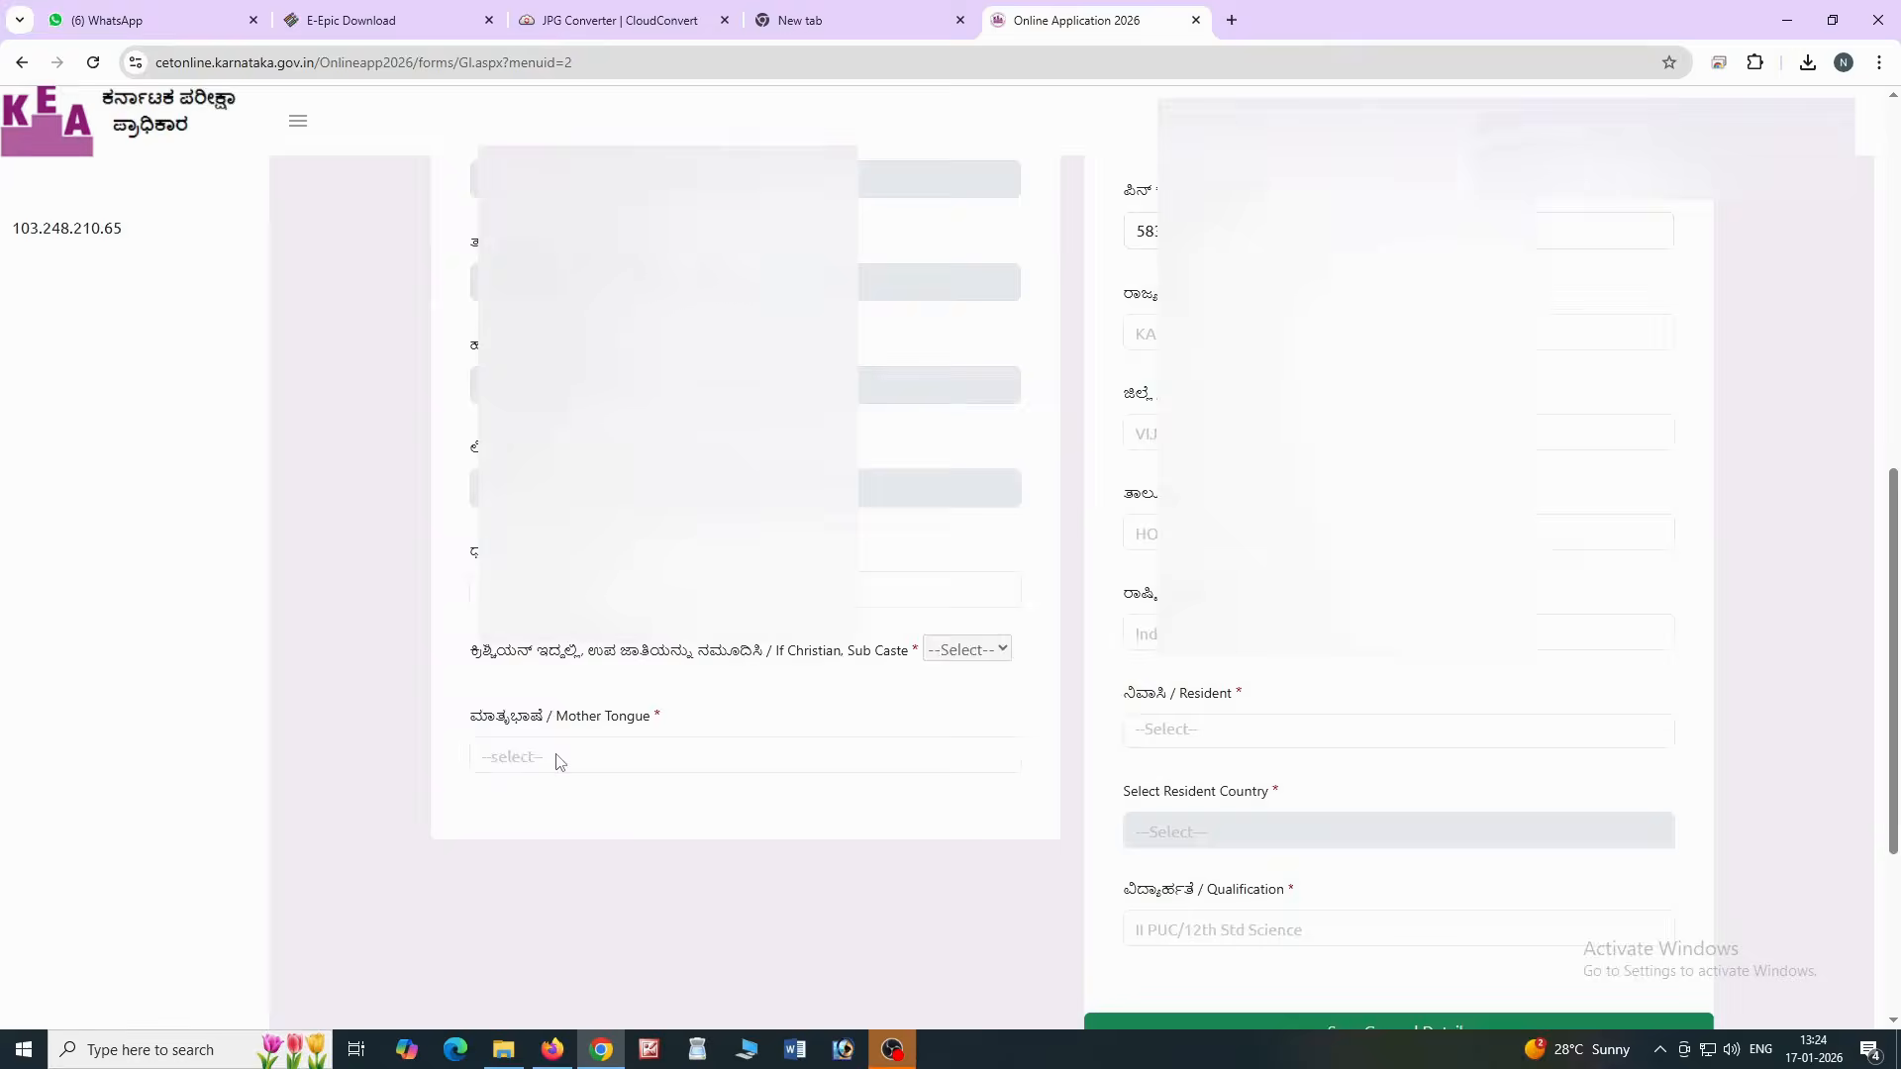
left_click(559, 760)
left_click(505, 651)
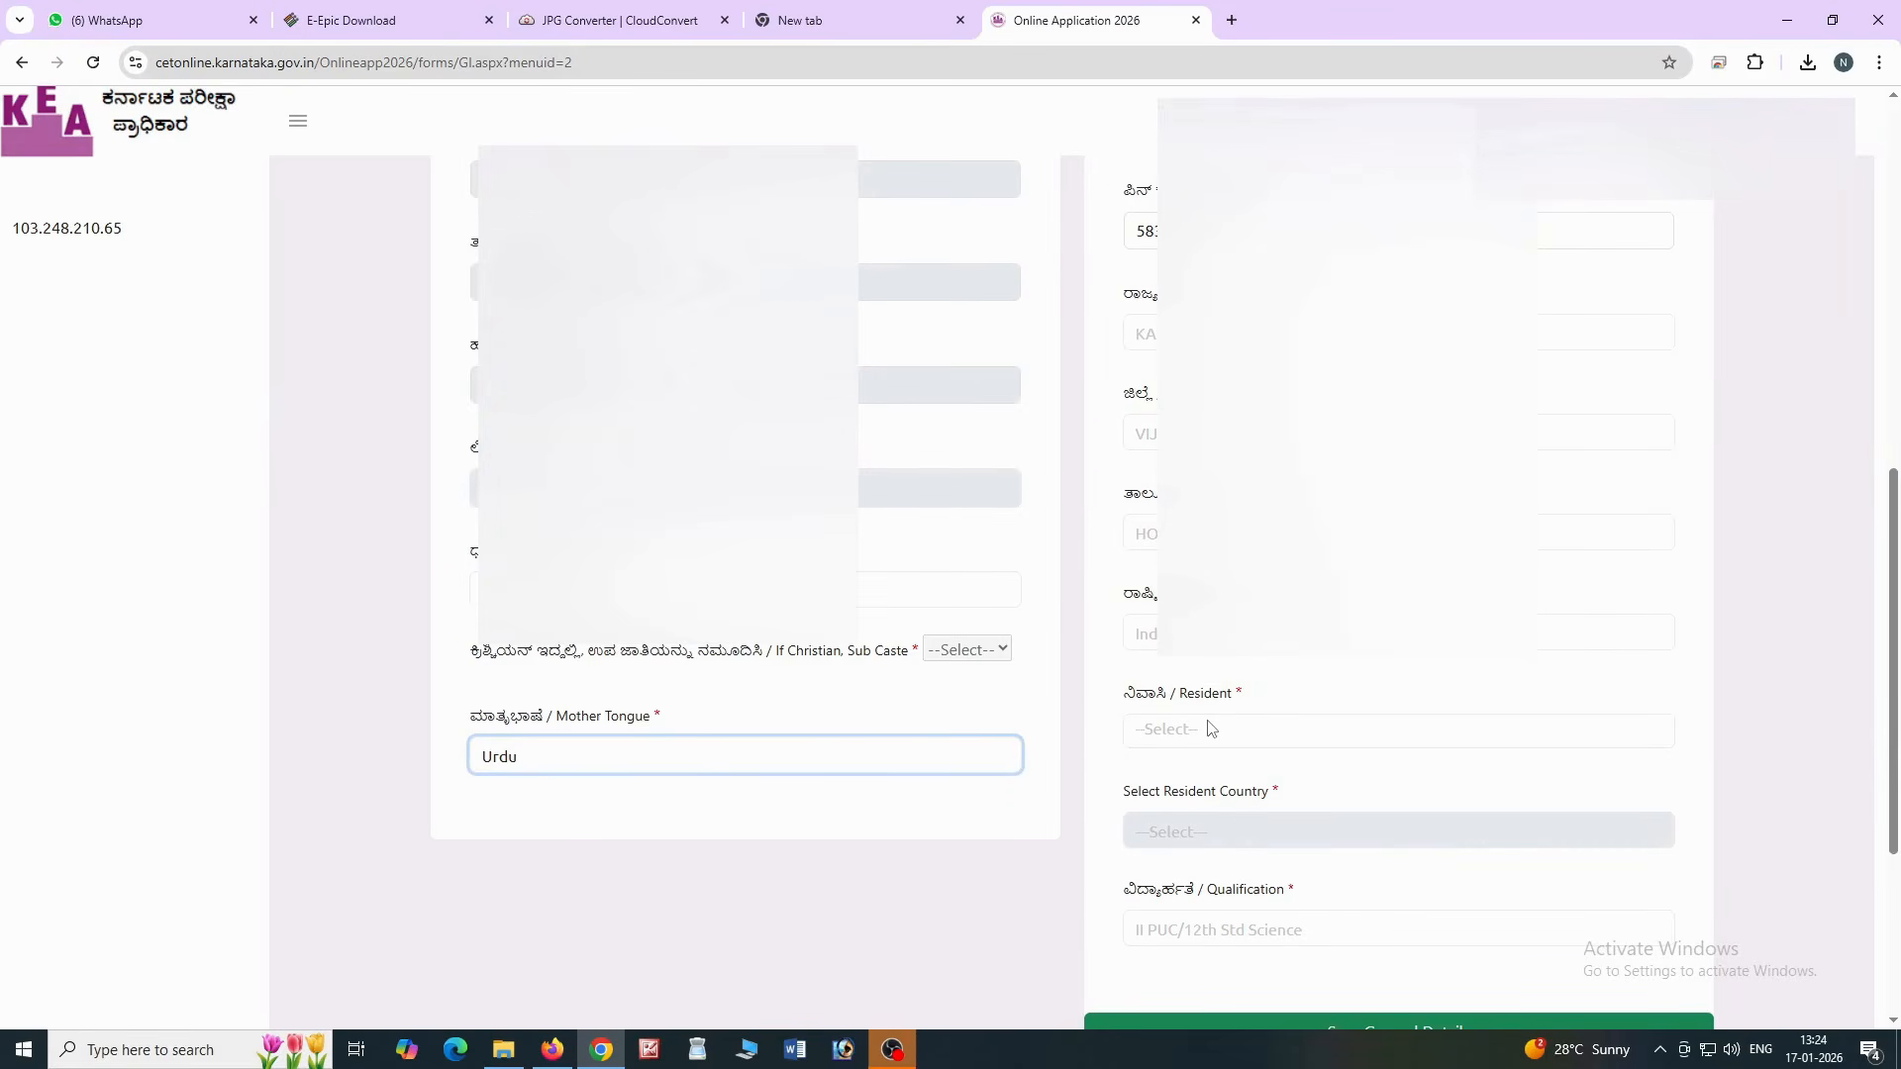
left_click(1210, 728)
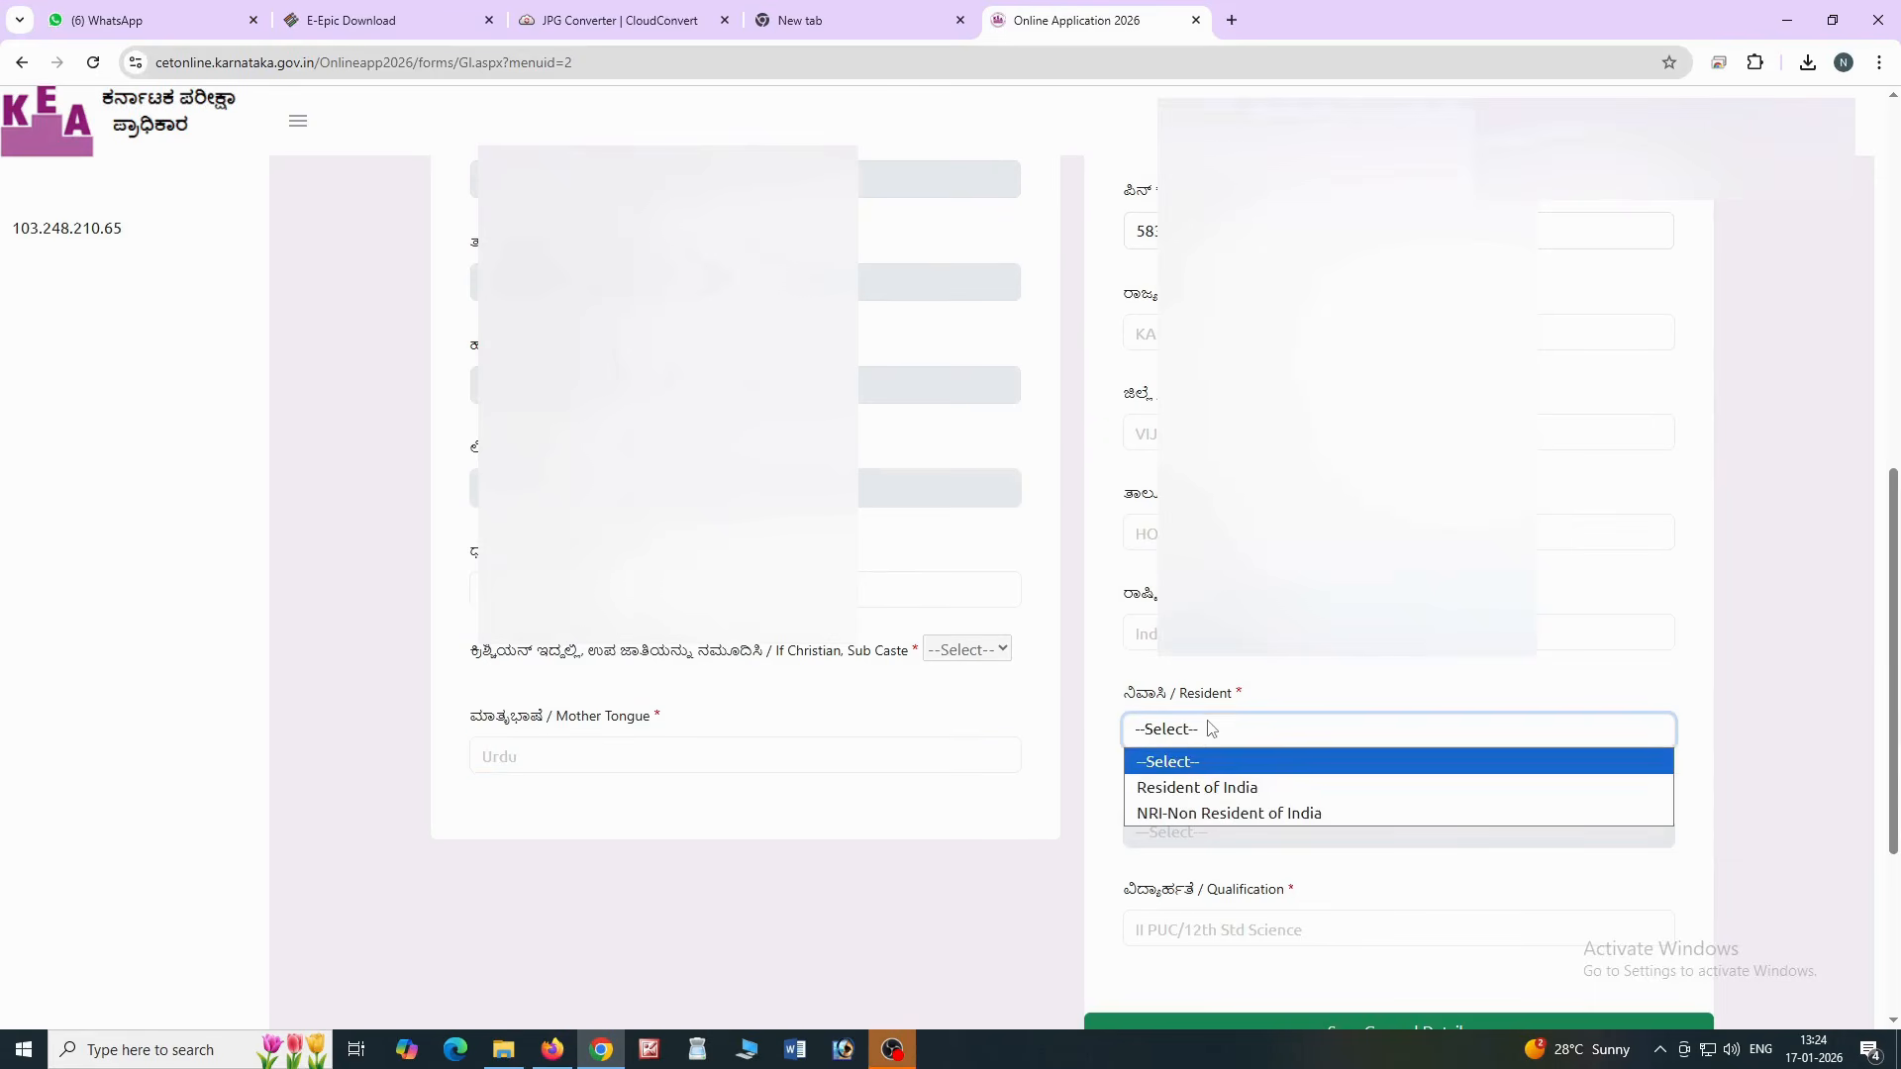
left_click(1194, 787)
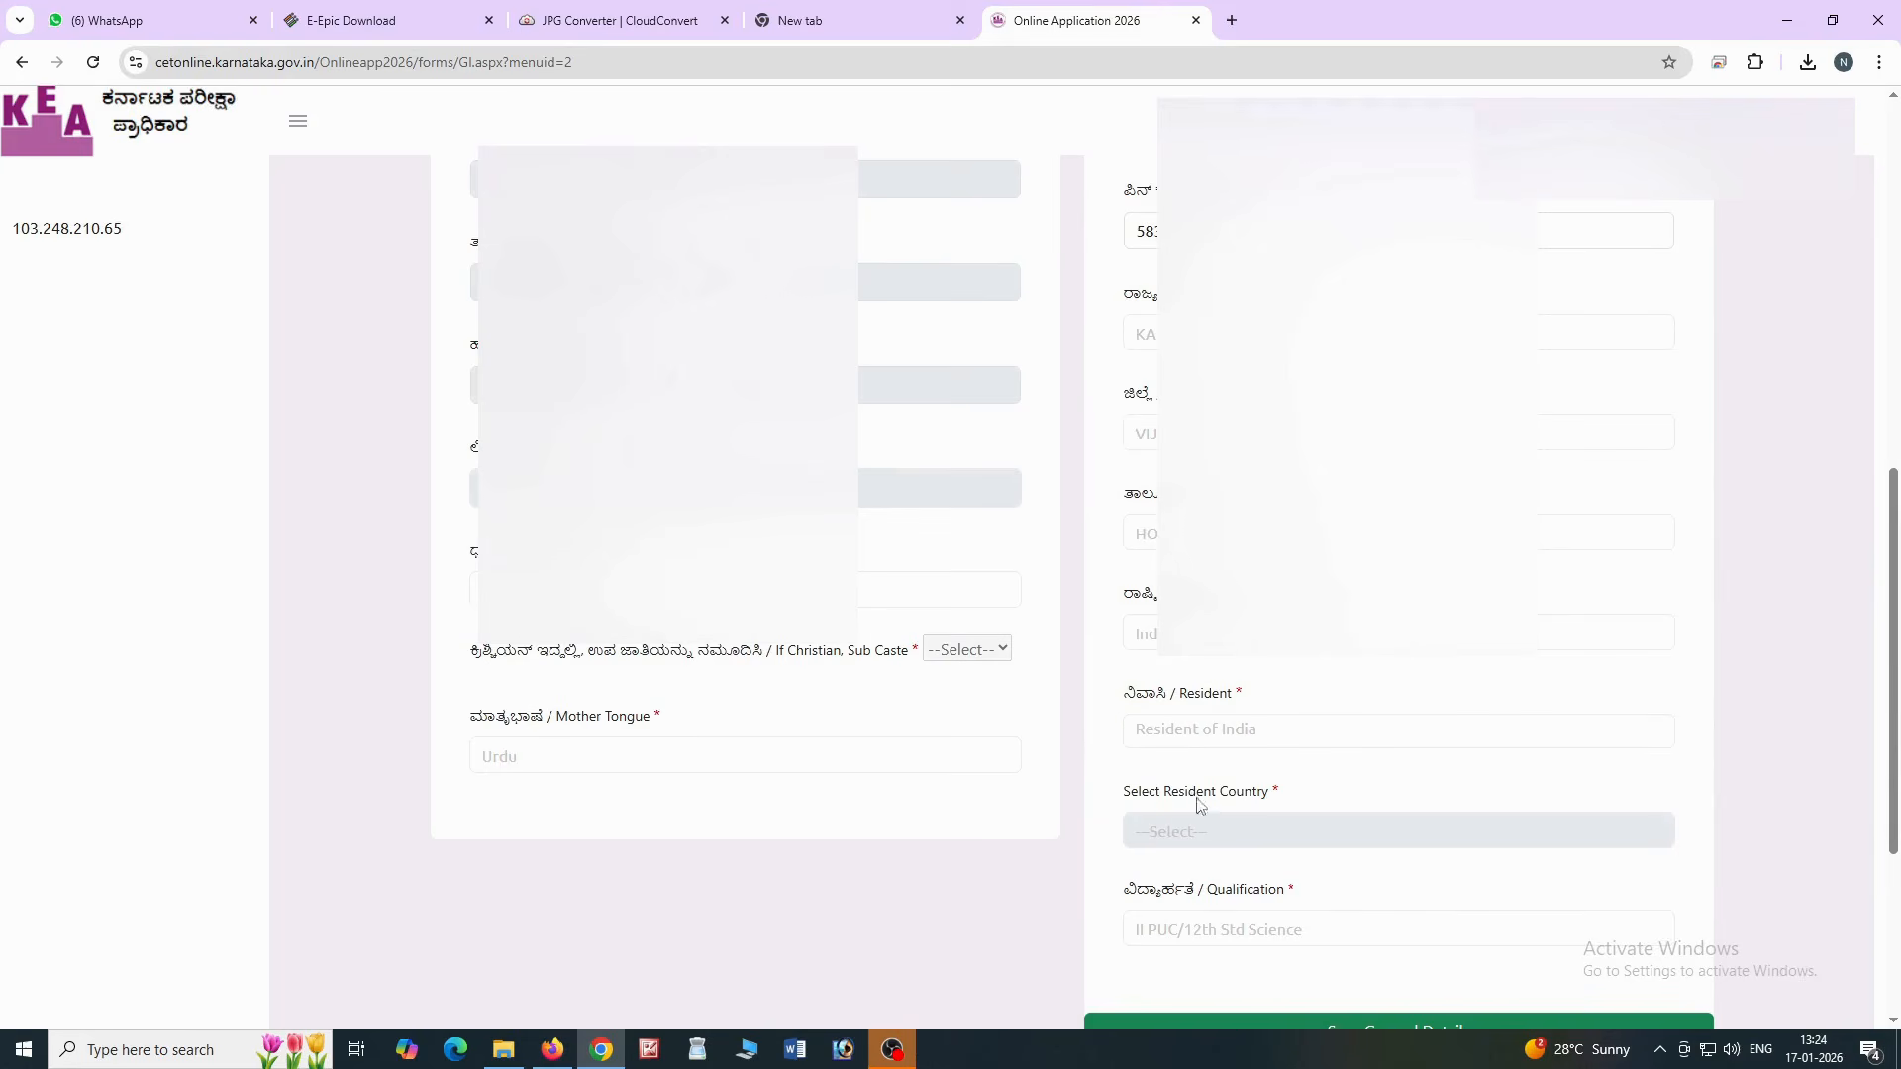
scroll(1147, 888, "down", 1)
left_click(1175, 832)
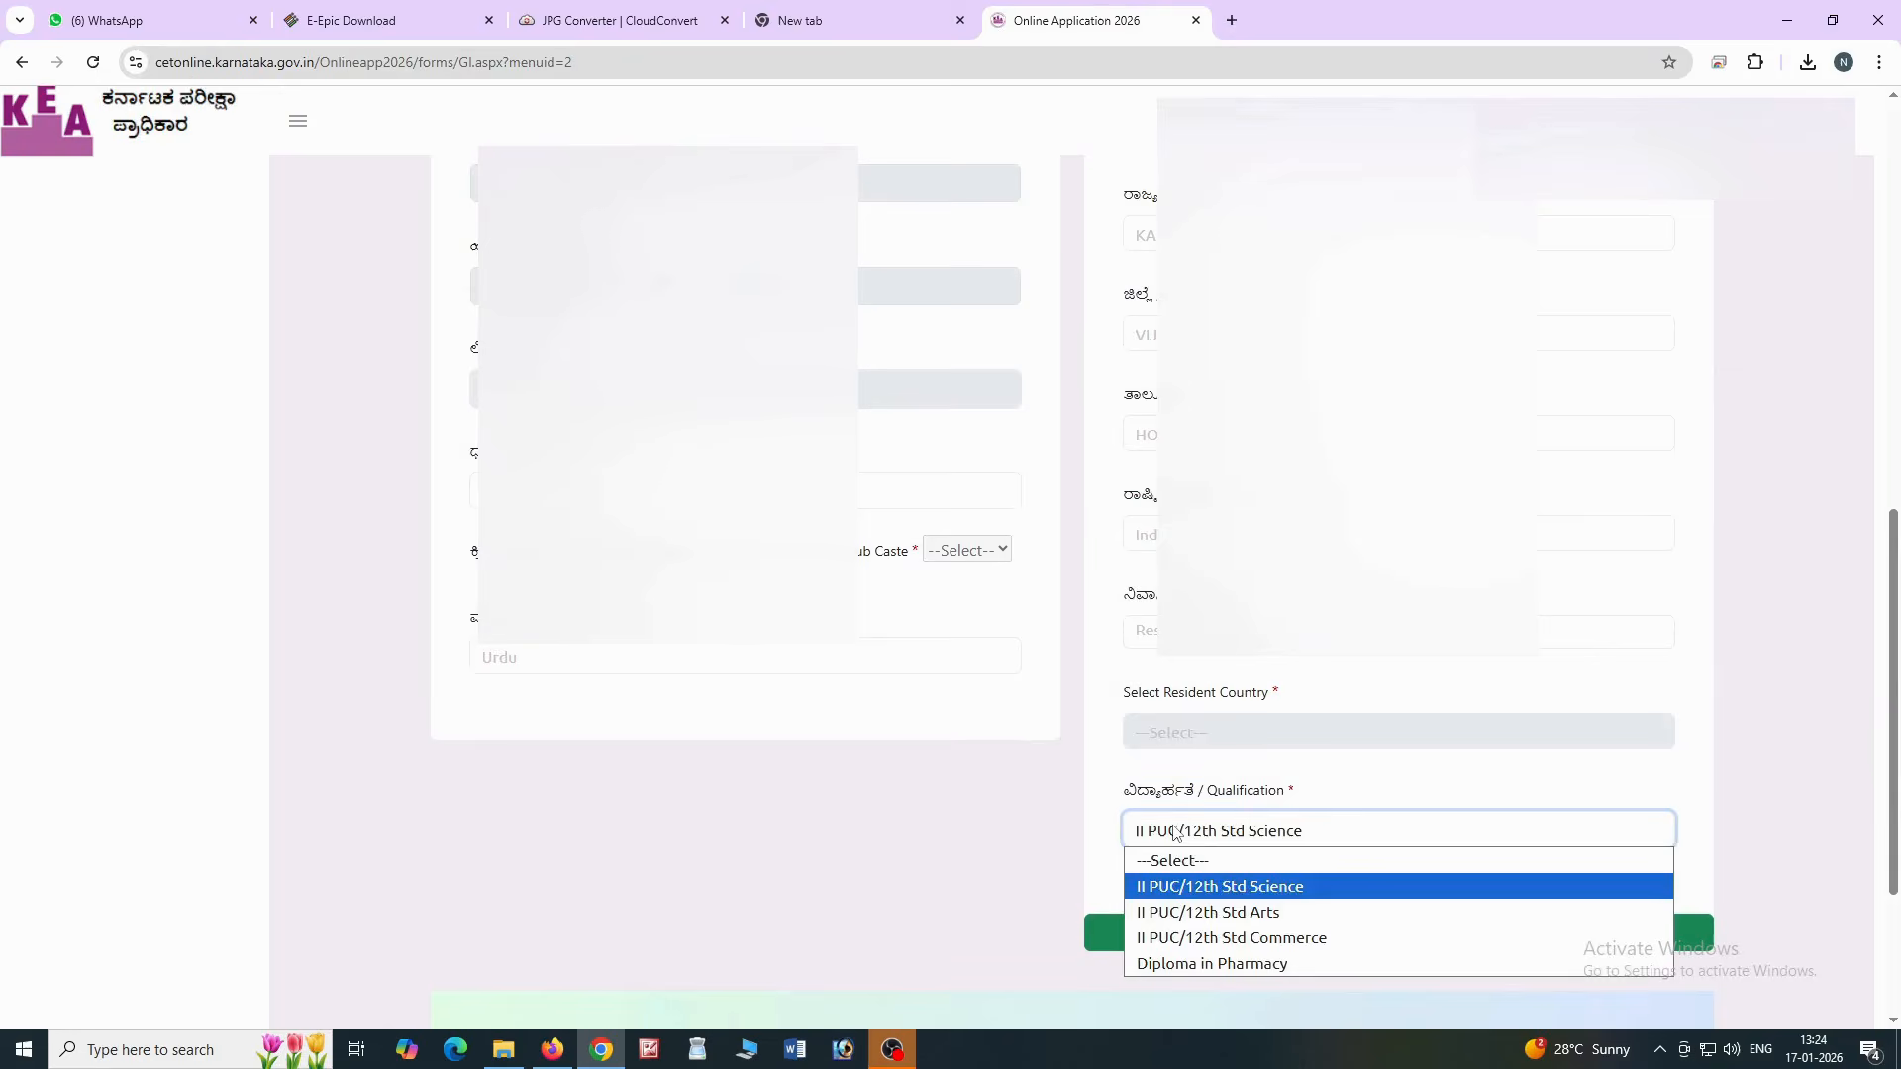
left_click(1188, 888)
Save the General Details, confirm the success message, and continue to Study Details
scroll(1132, 846, "up", 6)
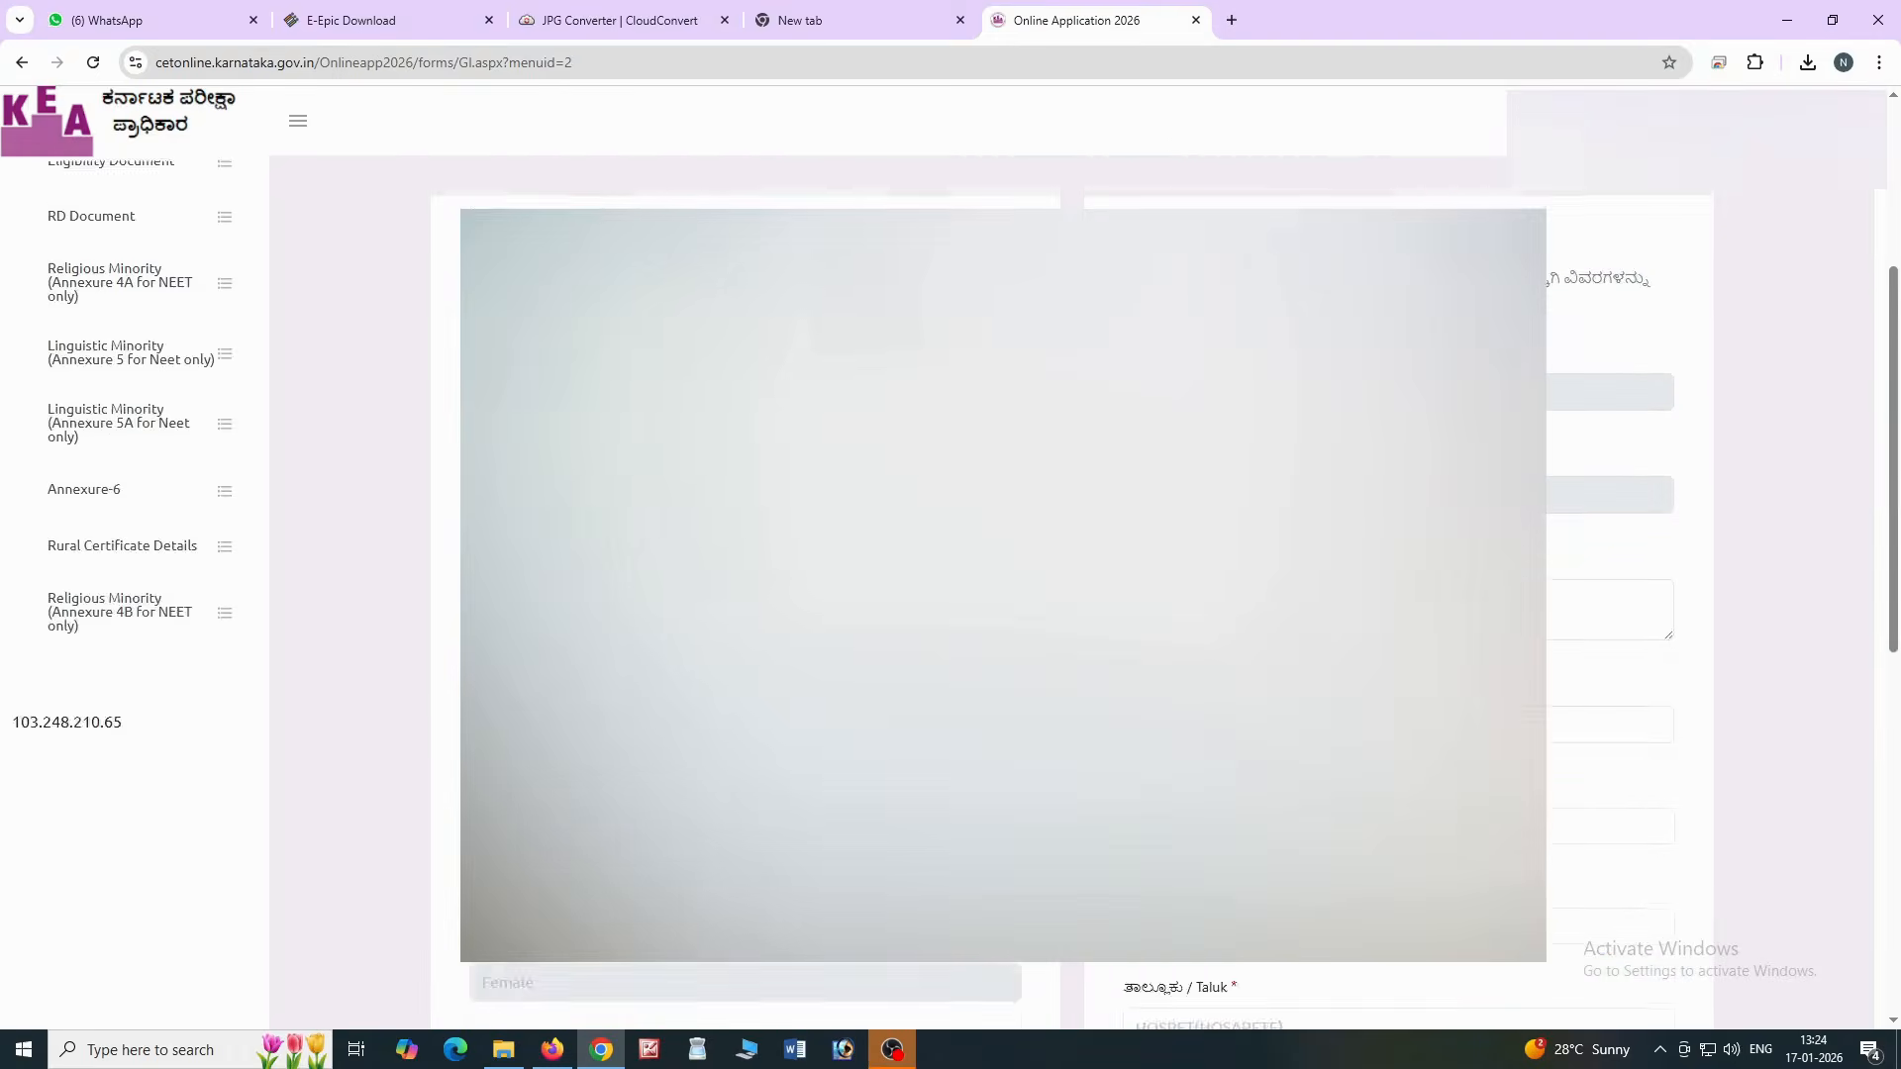
scroll(1308, 752, "down", 8)
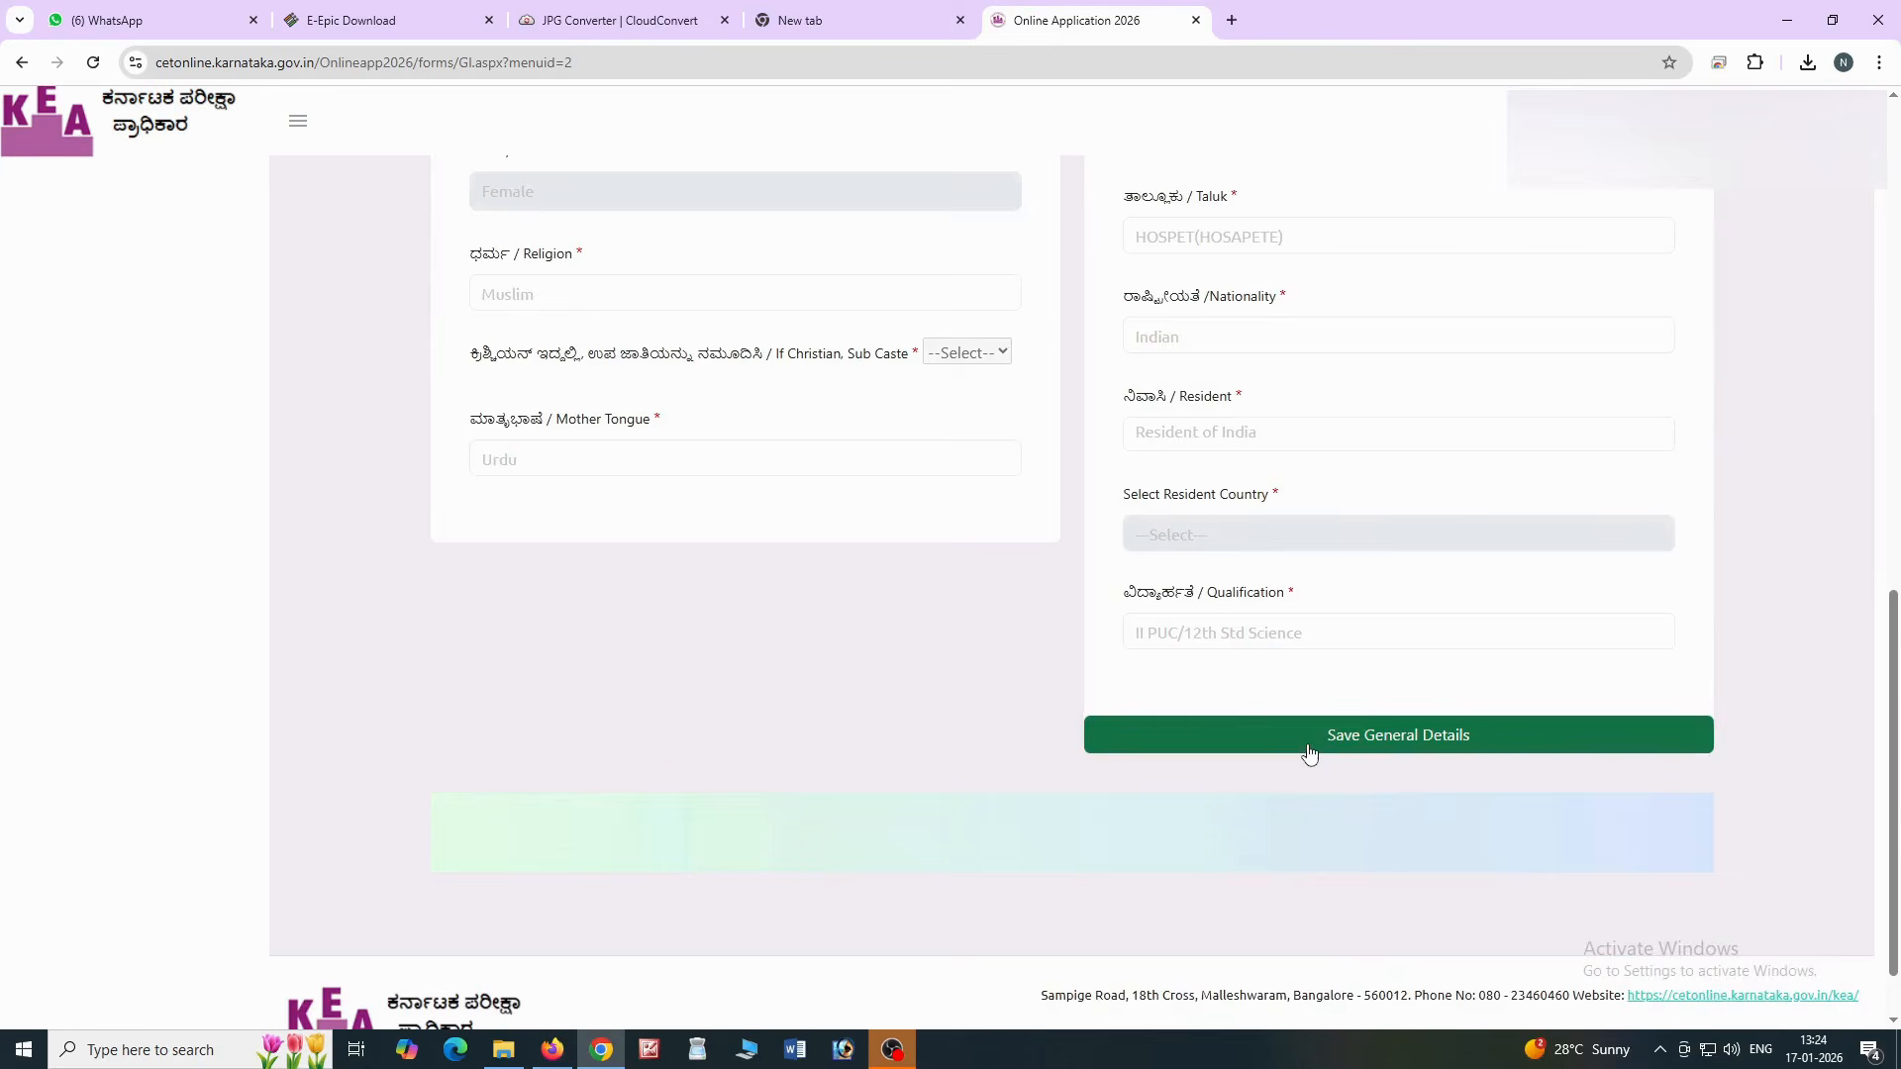
left_click(1309, 752)
left_click(954, 616)
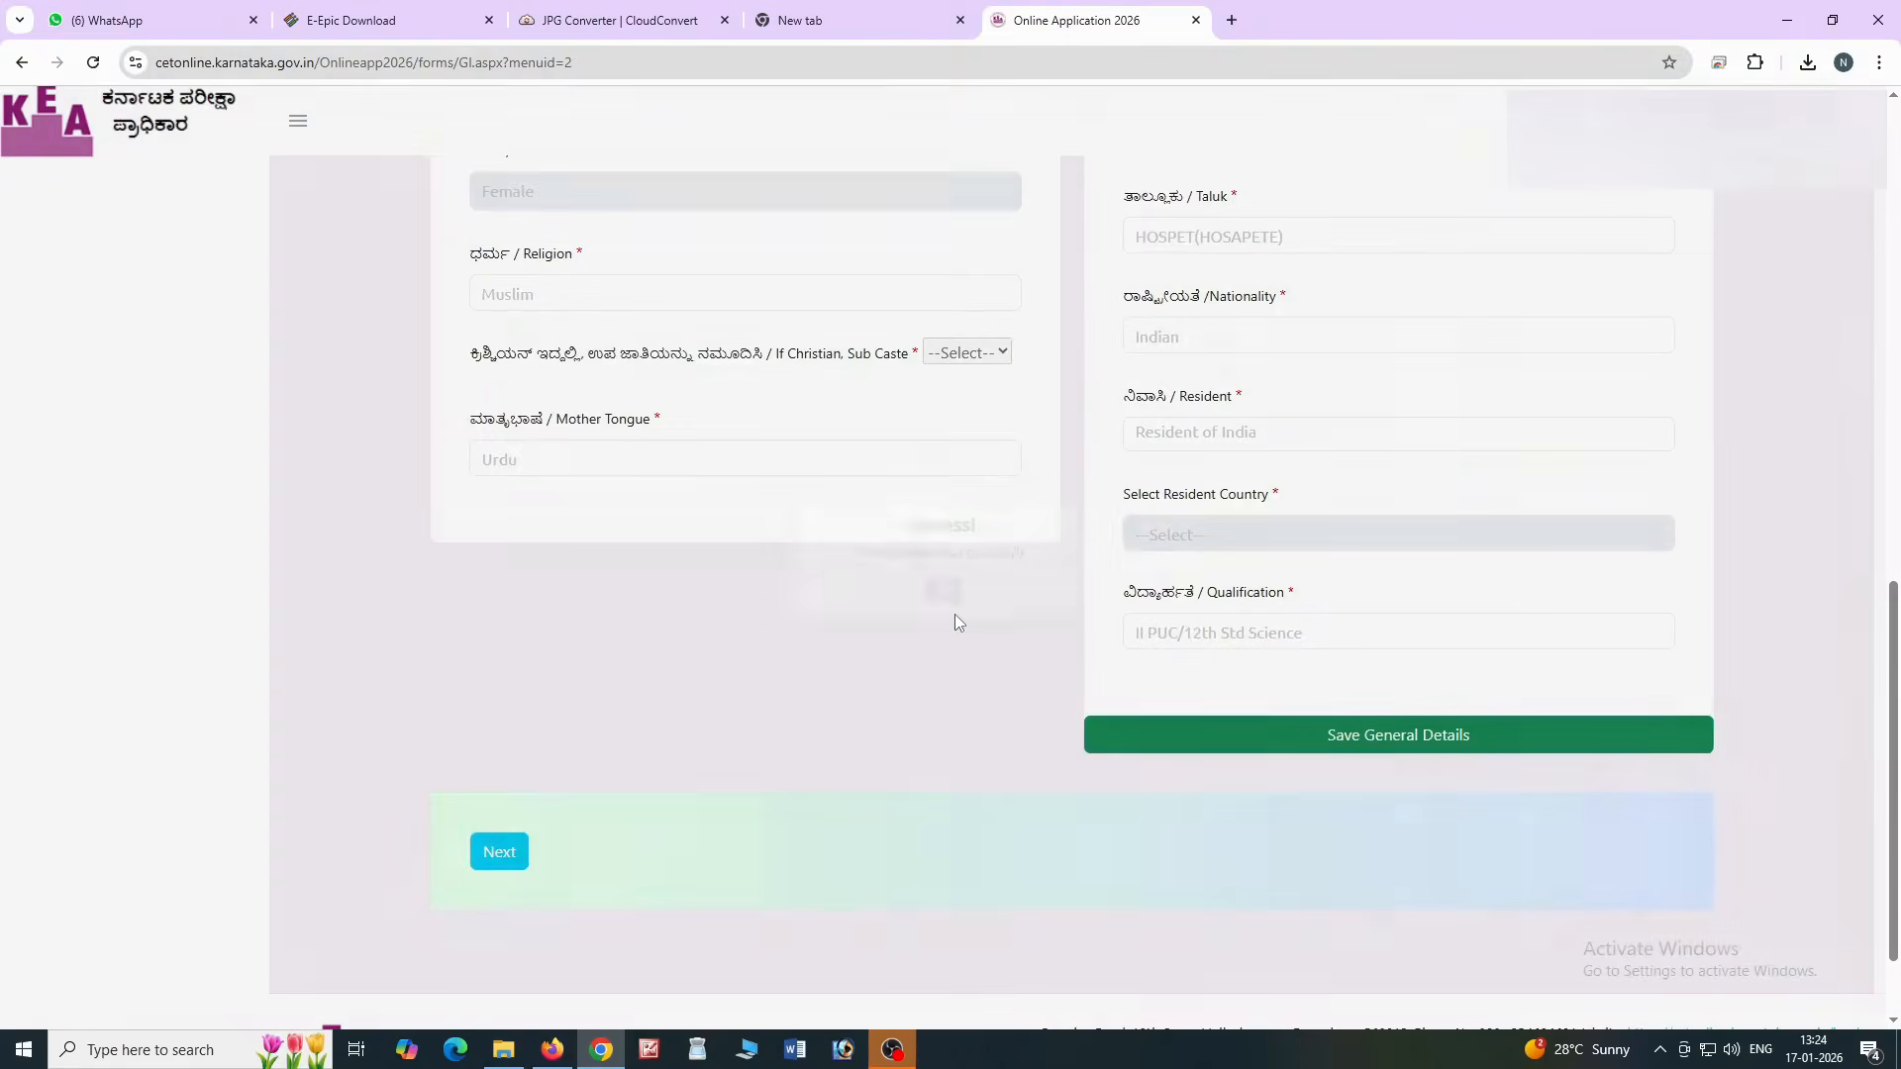
left_click(500, 860)
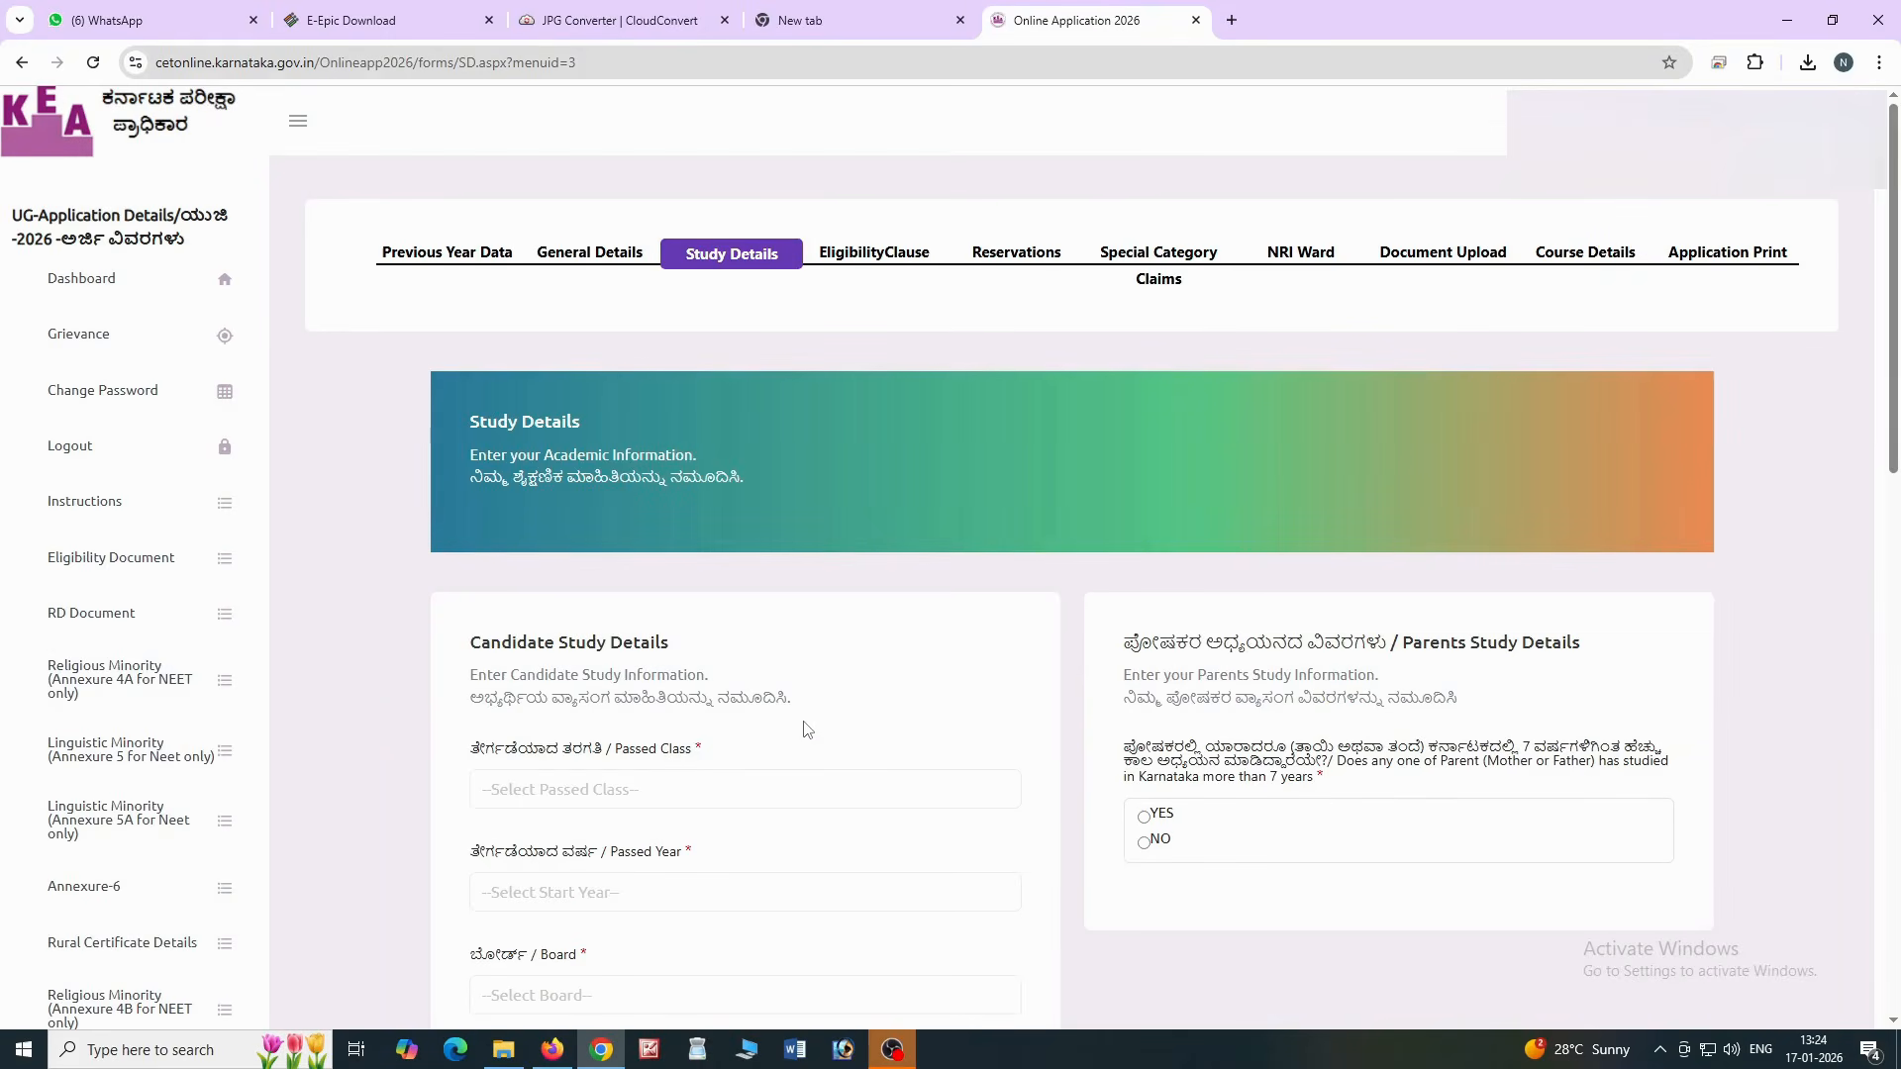
Fill in the candidate's Passed Class 11 study details, then choose YES and Father Study Details
scroll(807, 729, "down", 2)
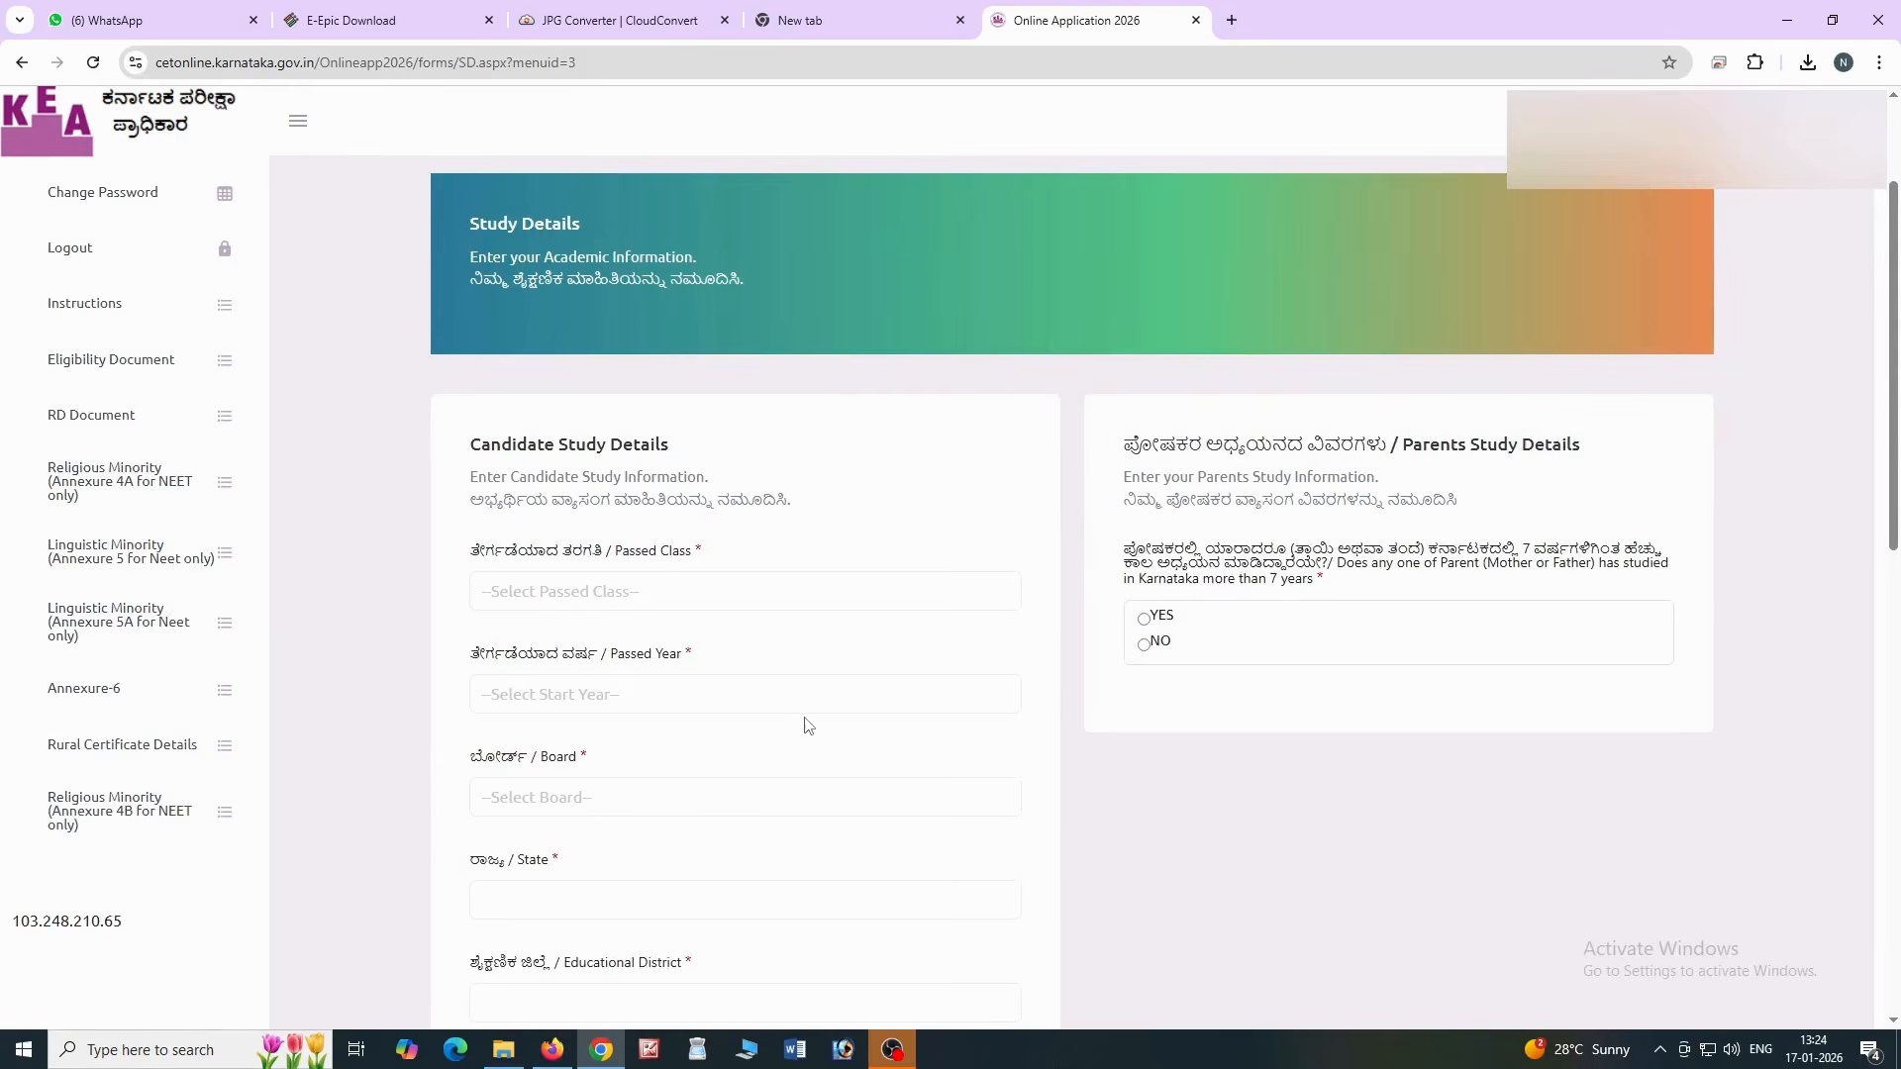
scroll(807, 726, "down", 1)
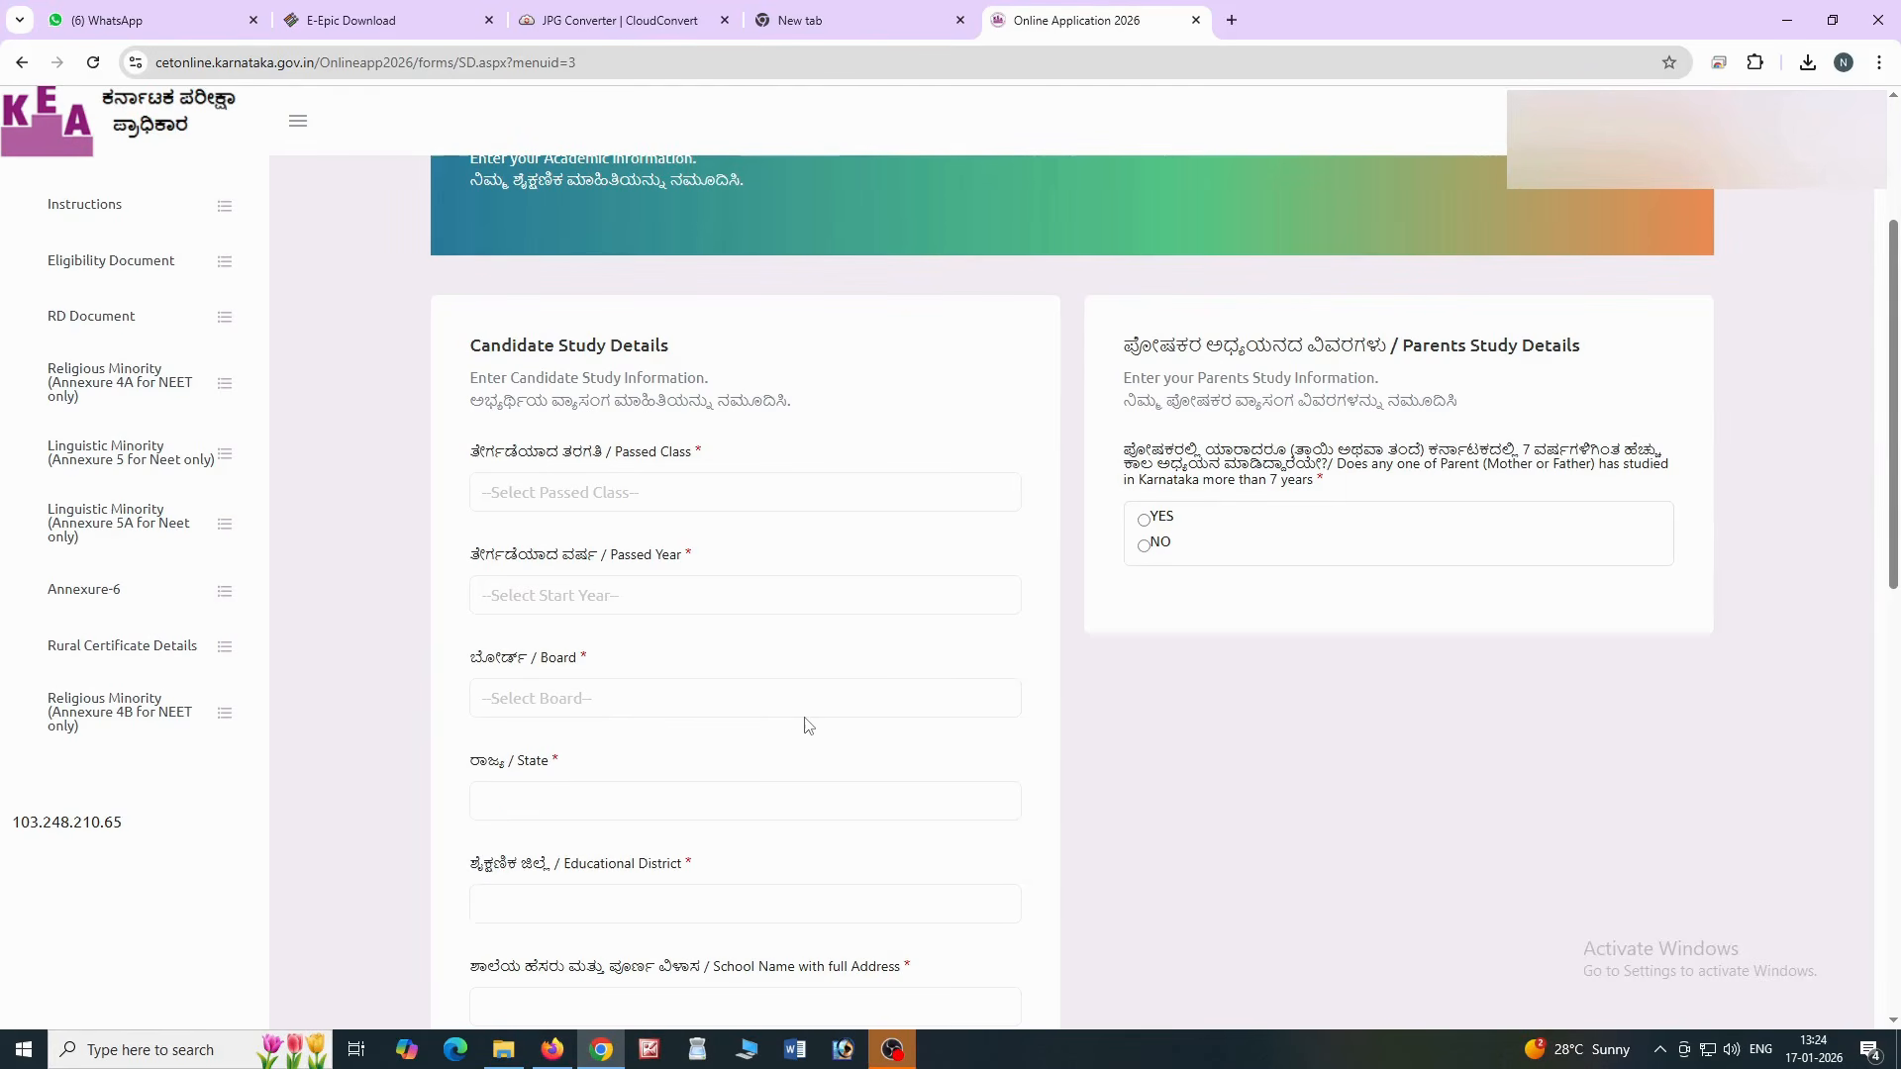
left_click(623, 495)
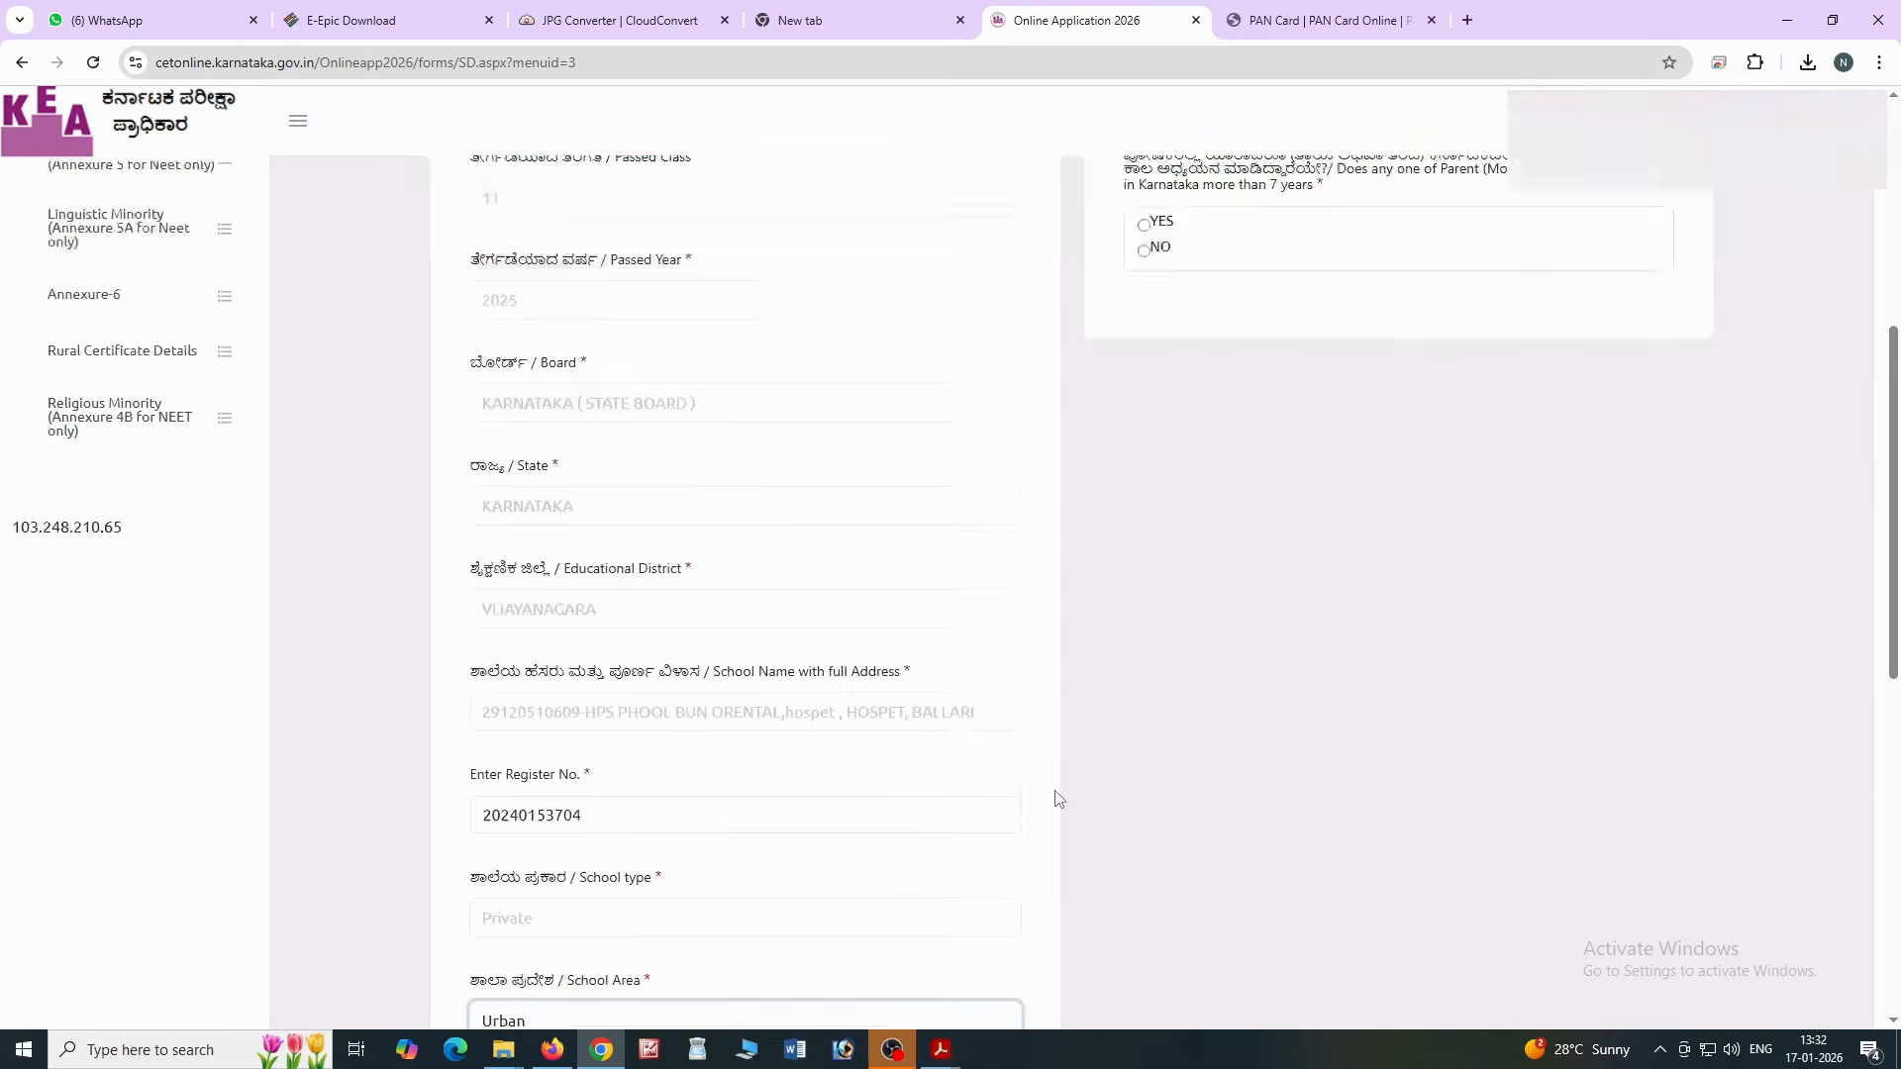
scroll(1129, 659, "up", 2)
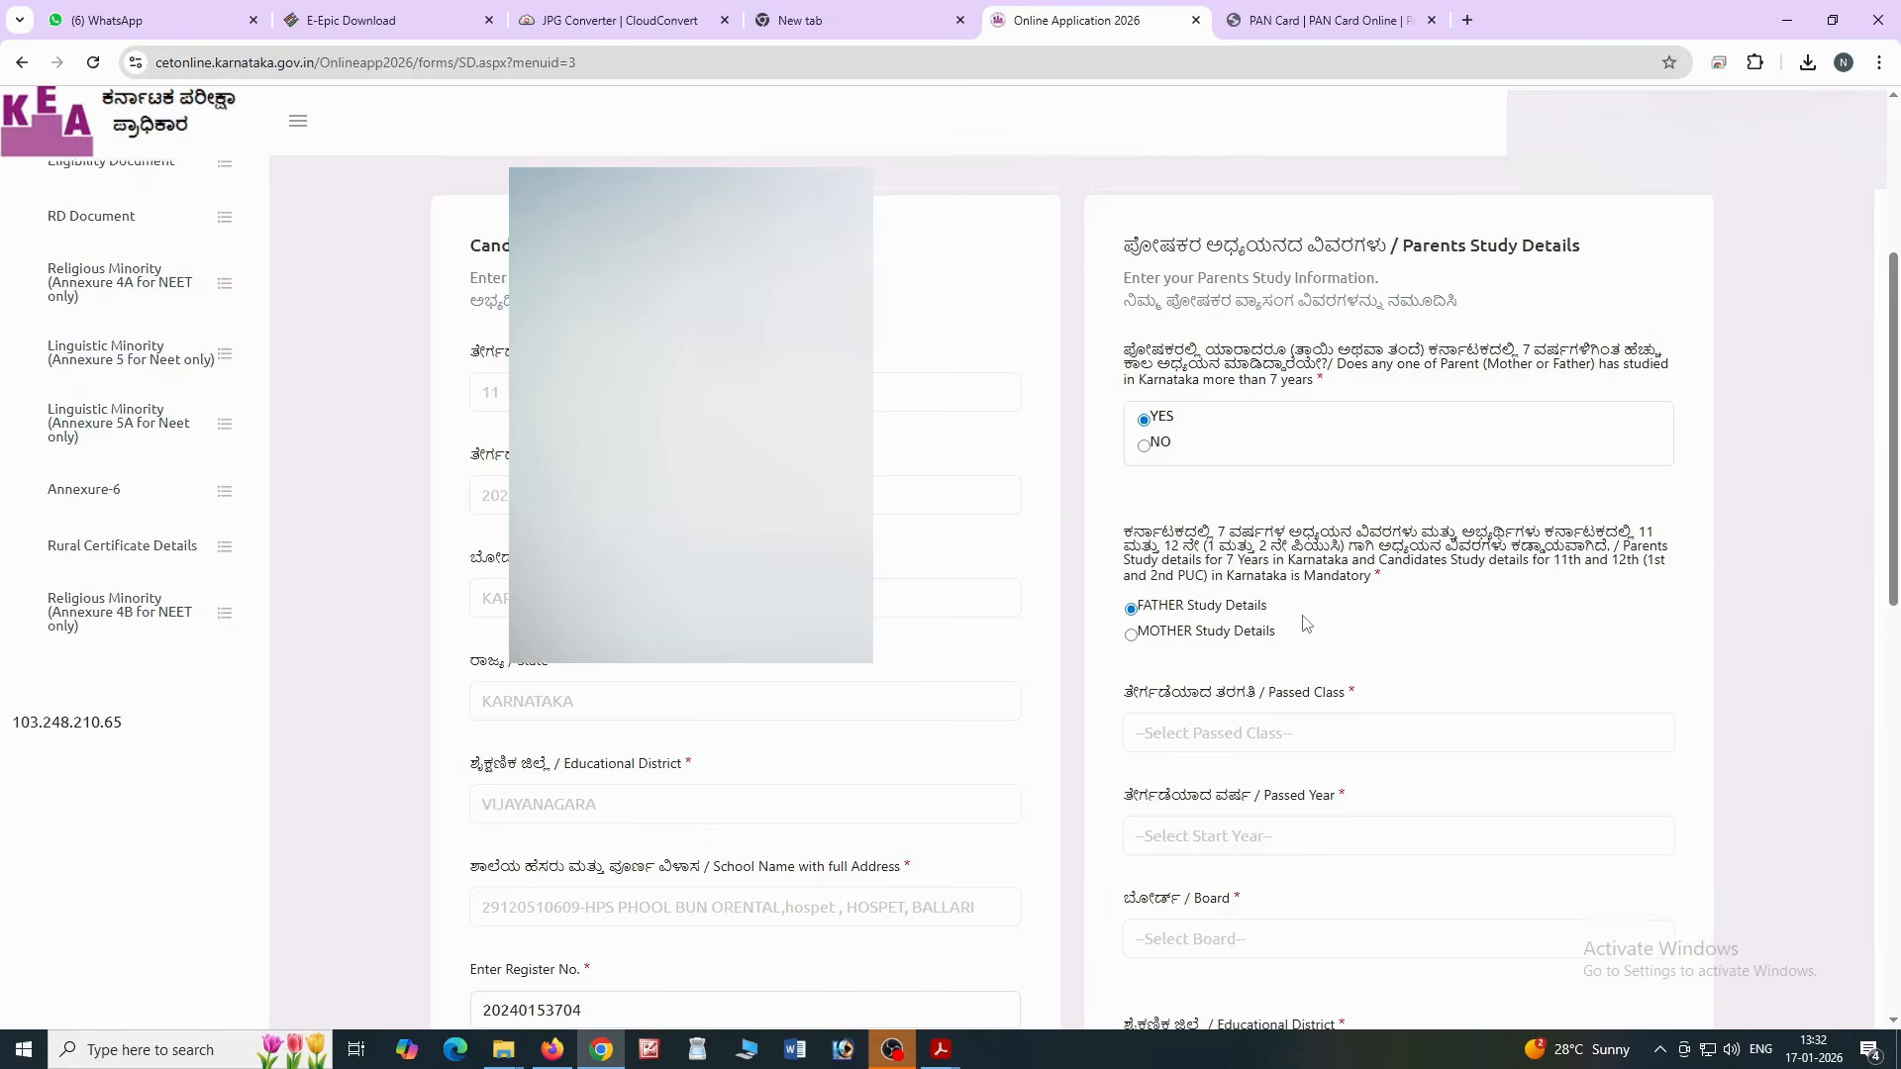
scroll(1307, 625, "down", 1)
scroll(1307, 625, "down", 1)
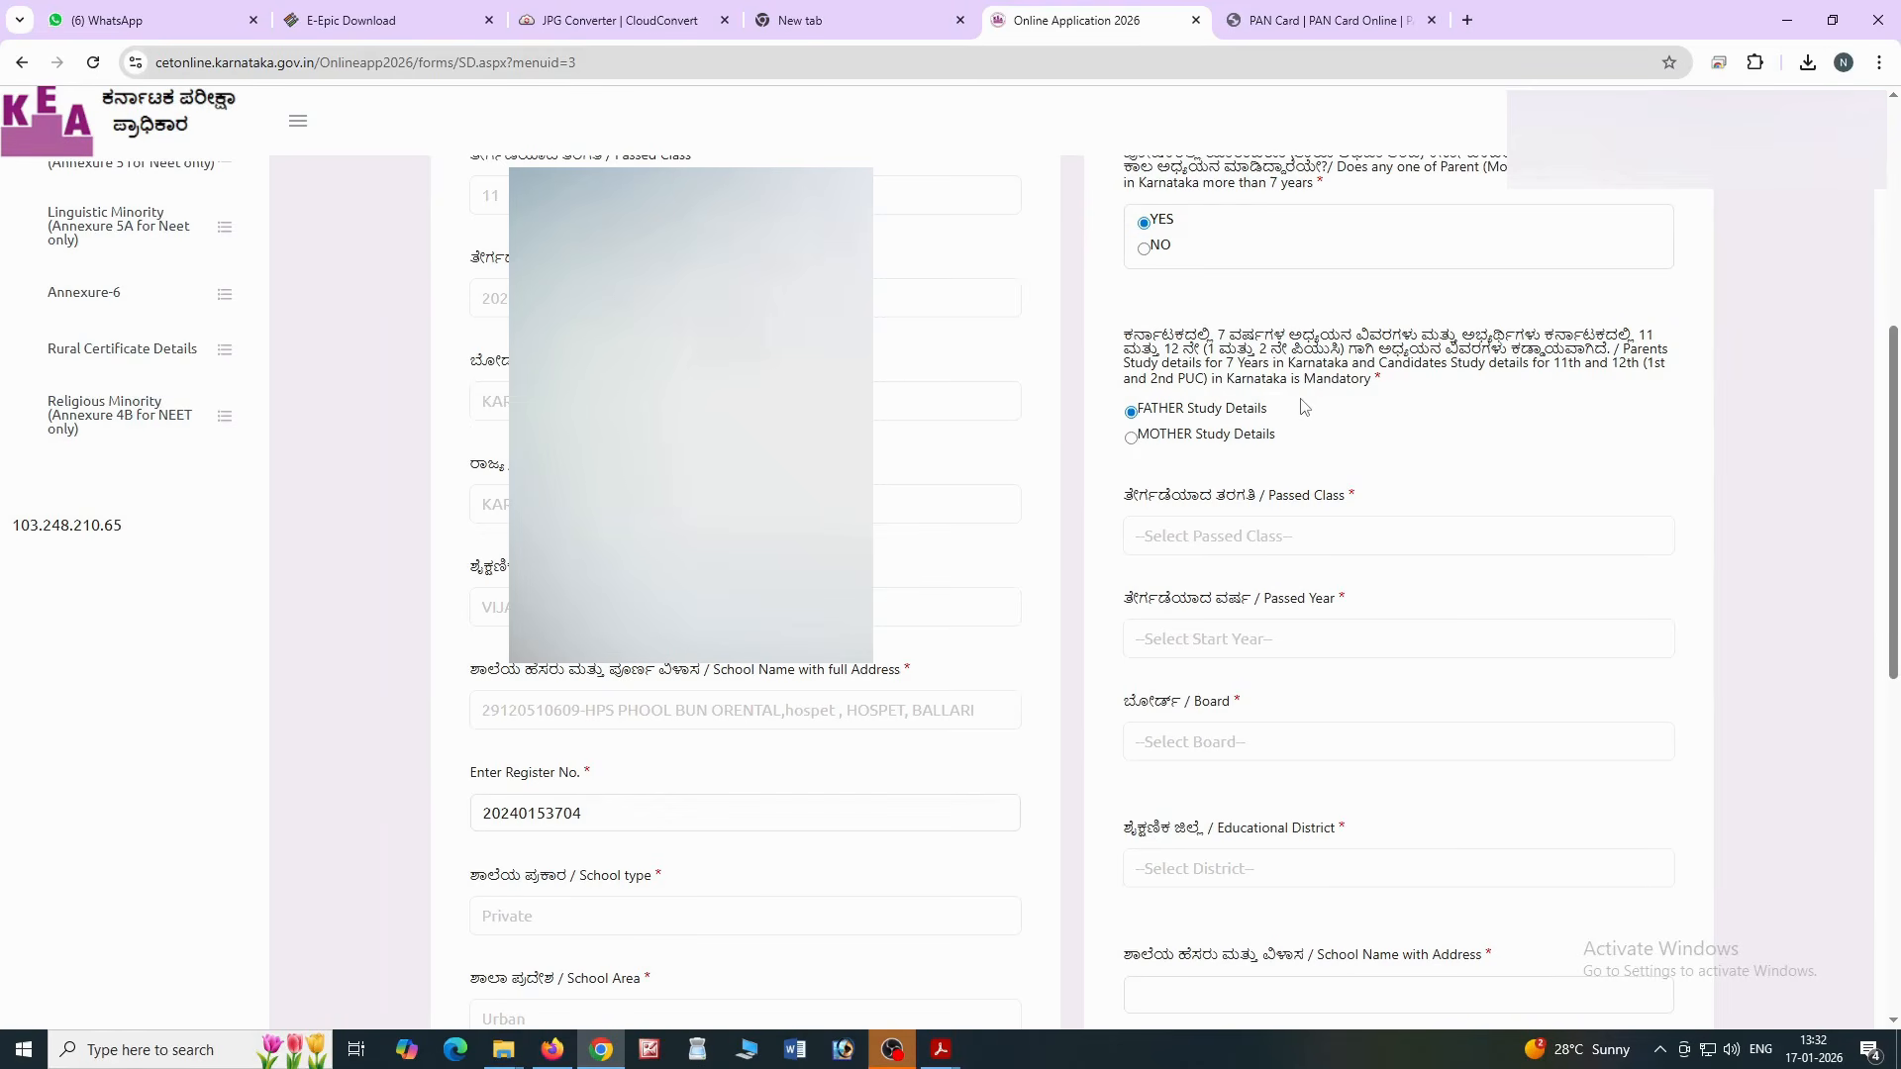
Add the father's class 10 record (2001, Karnataka State Board, Kalaburagi, school AHANTESHWAR) to Study Details
scroll(1303, 407, "down", 1)
left_click(1287, 437)
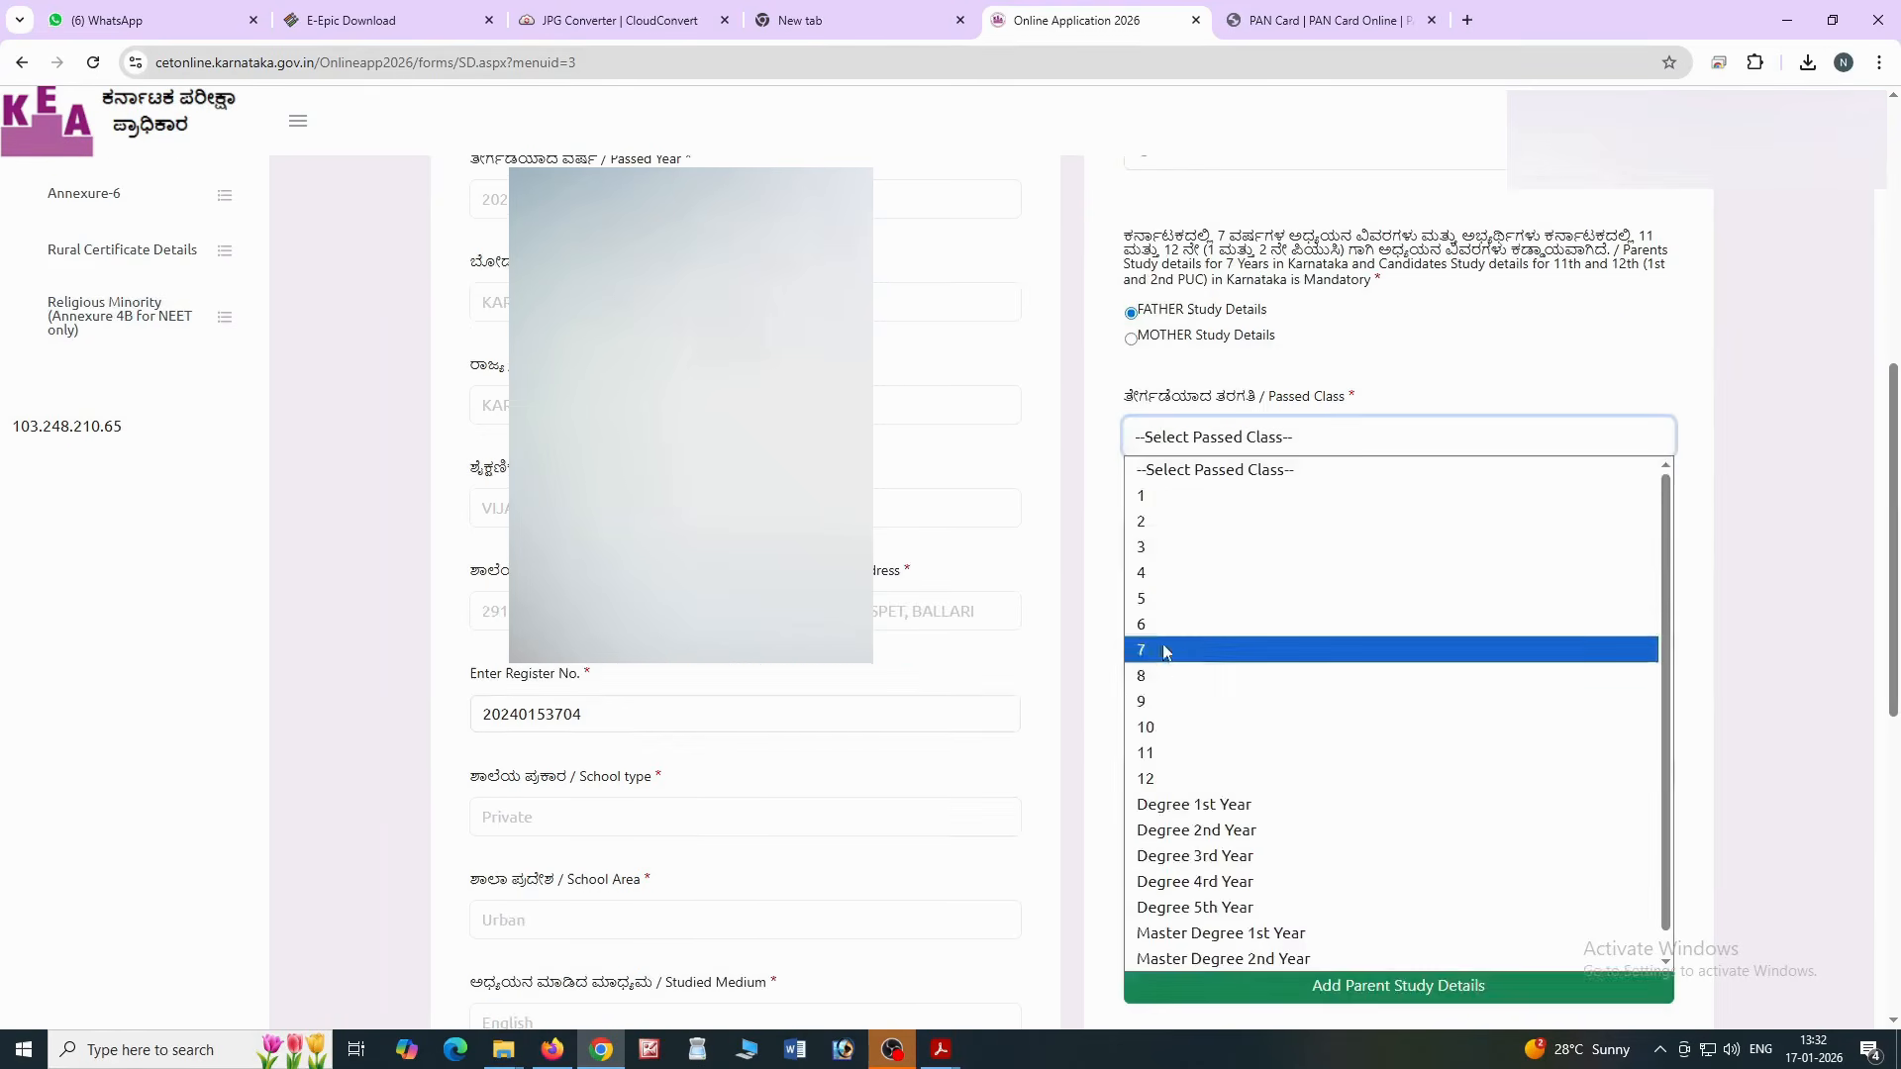
left_click(1159, 725)
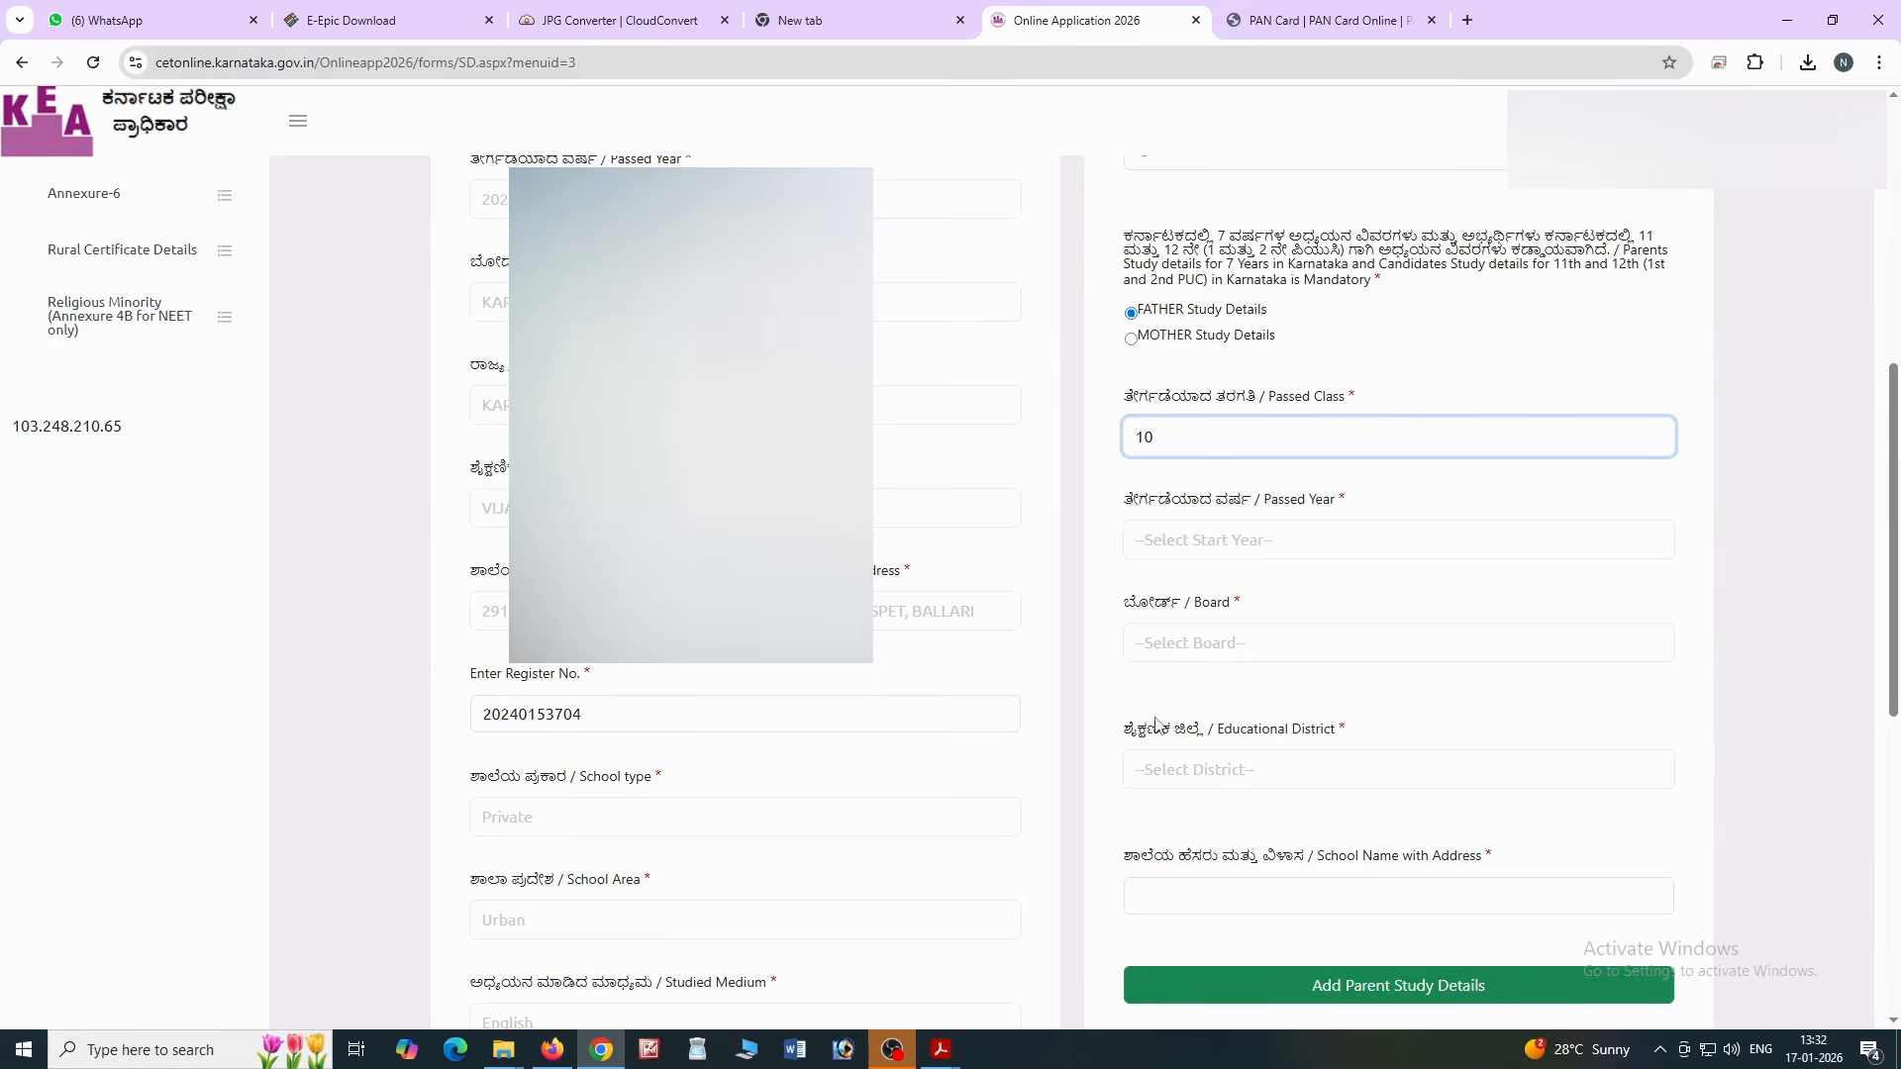
left_click(1181, 541)
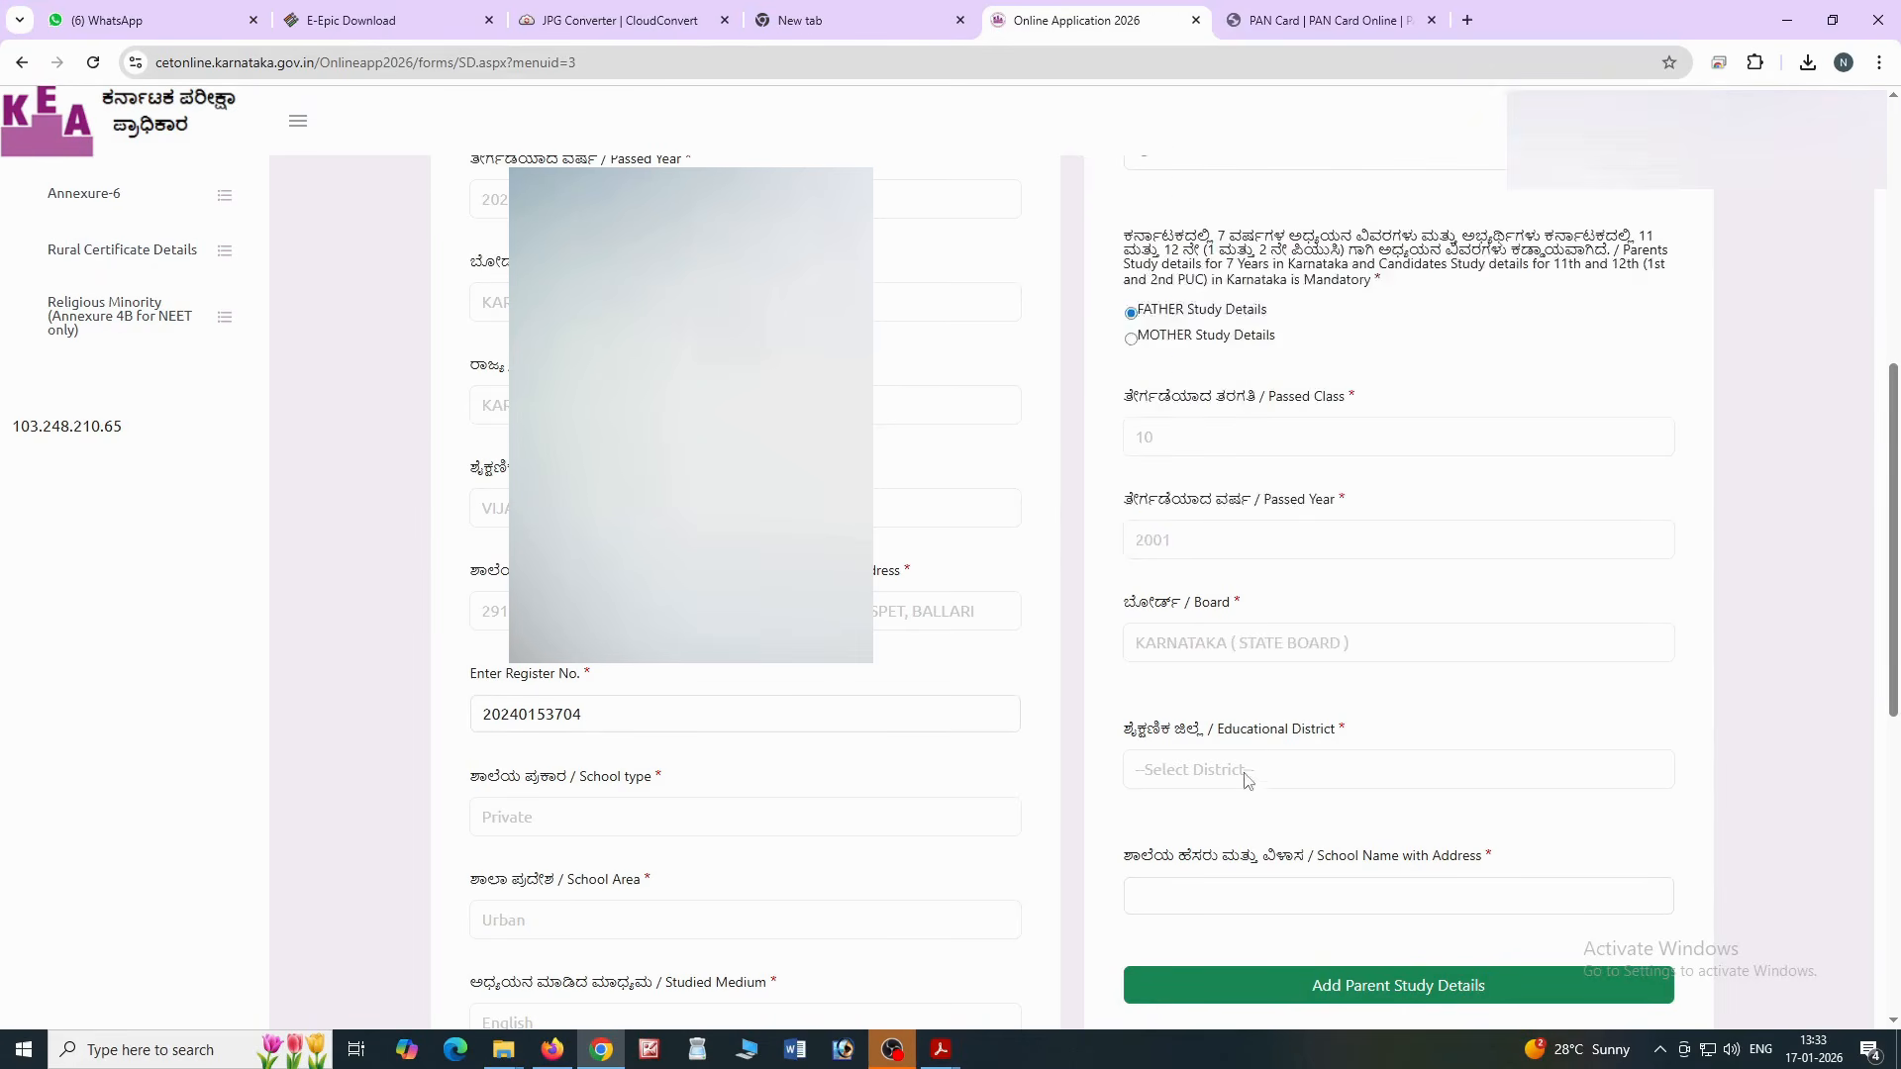
left_click(1245, 775)
scroll(1262, 651, "down", 4)
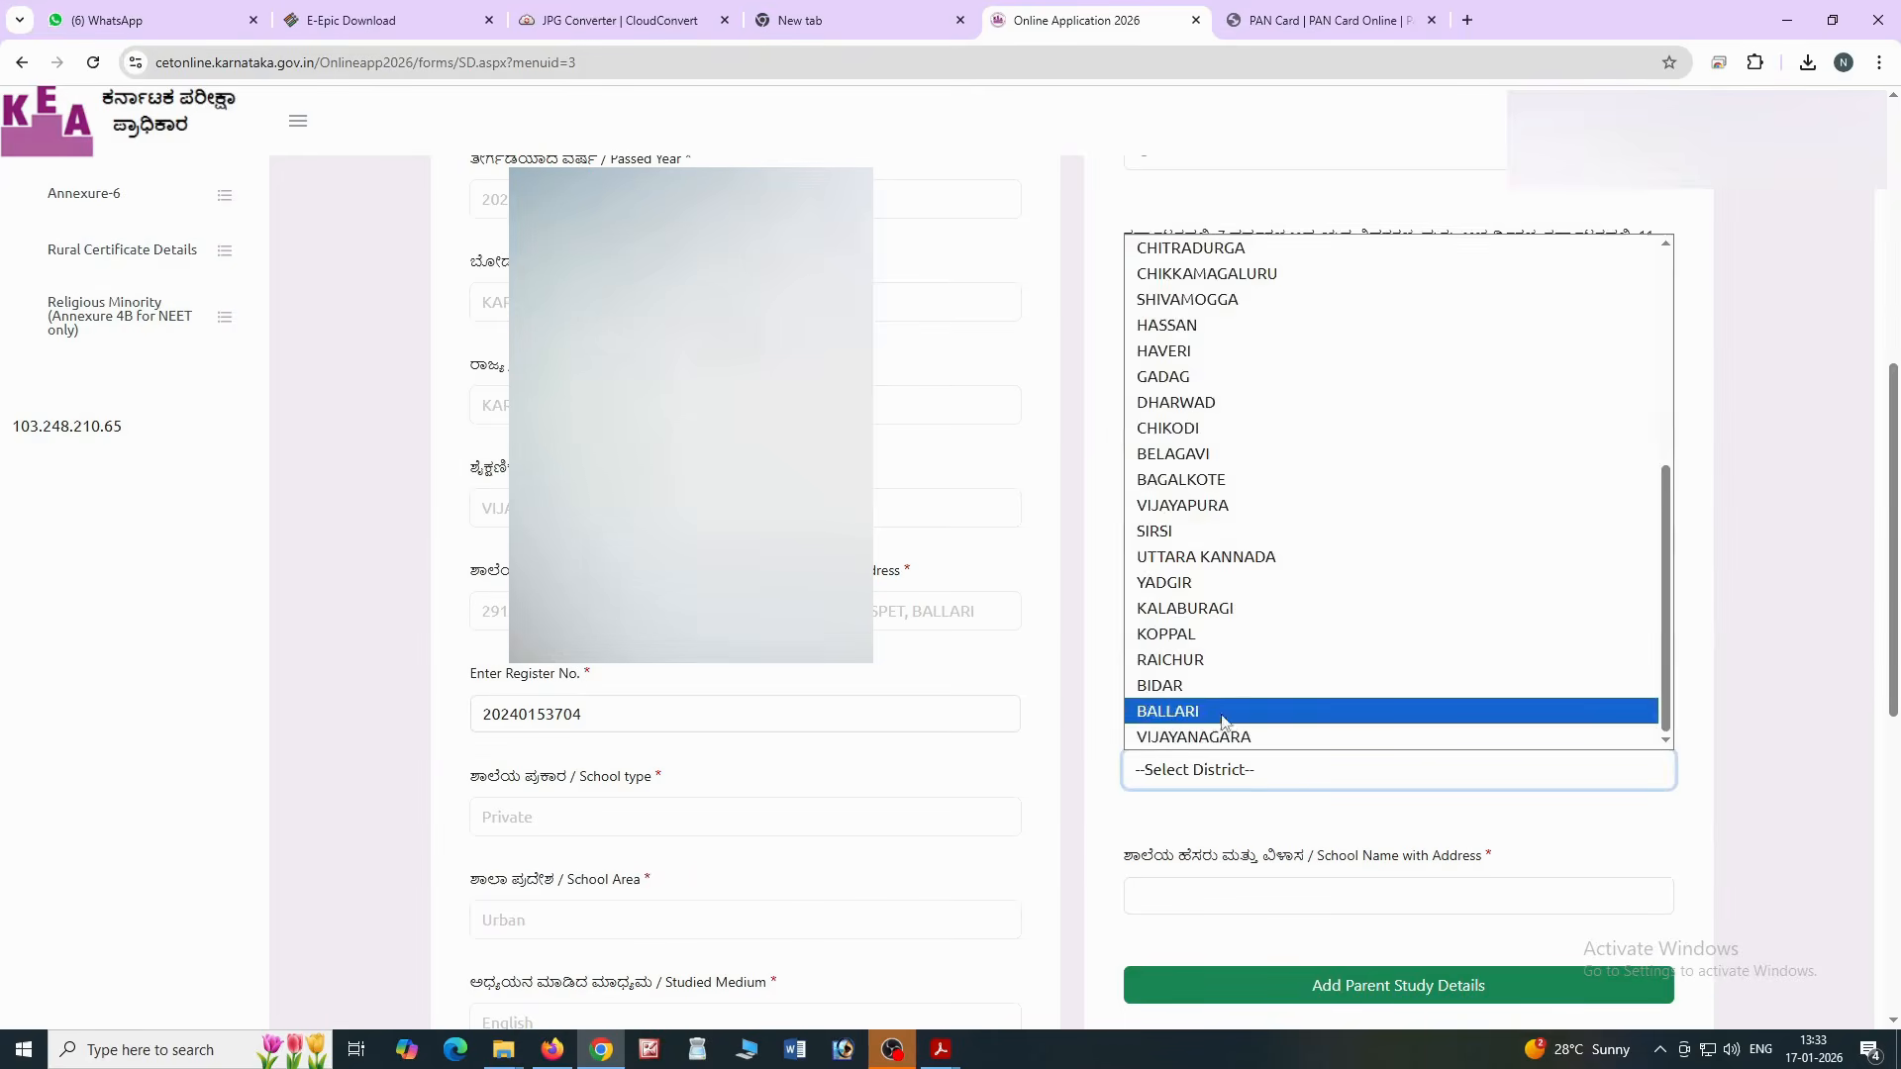
left_click(1221, 736)
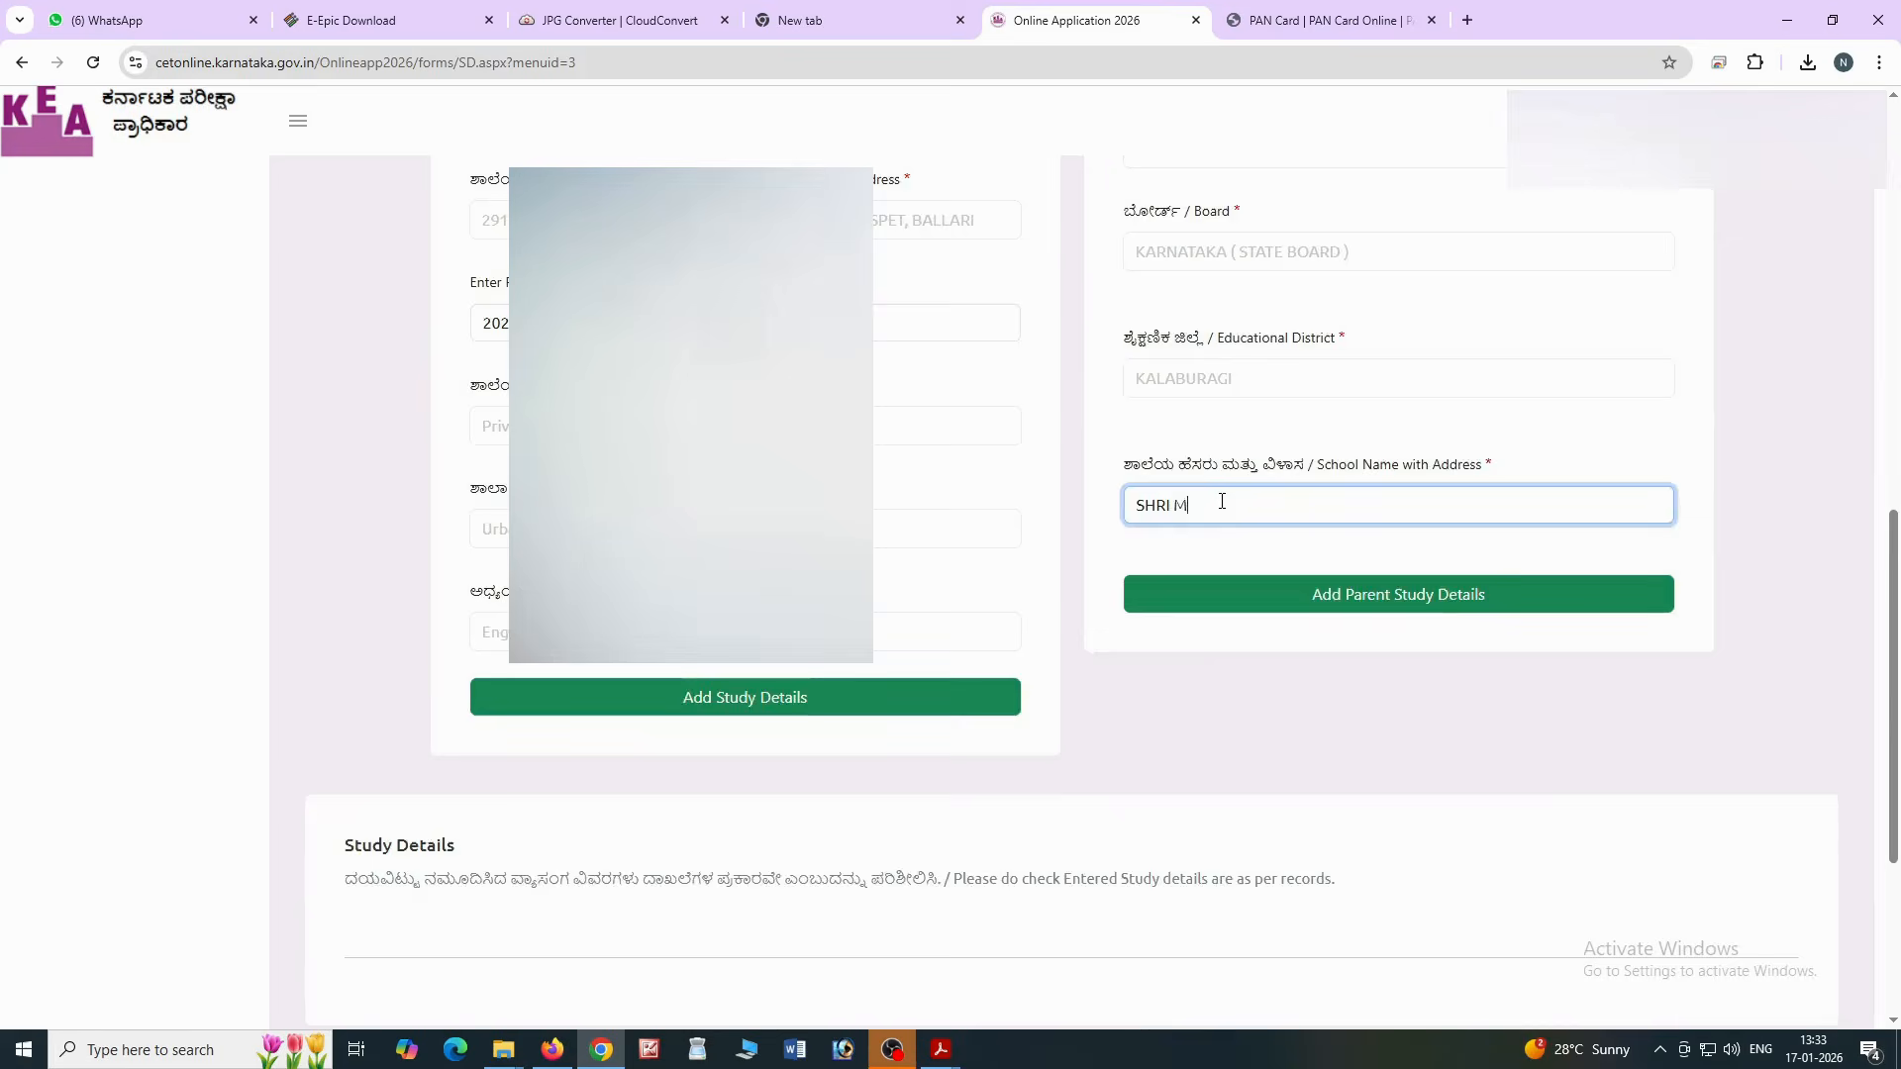
type("AHANTESHWAR")
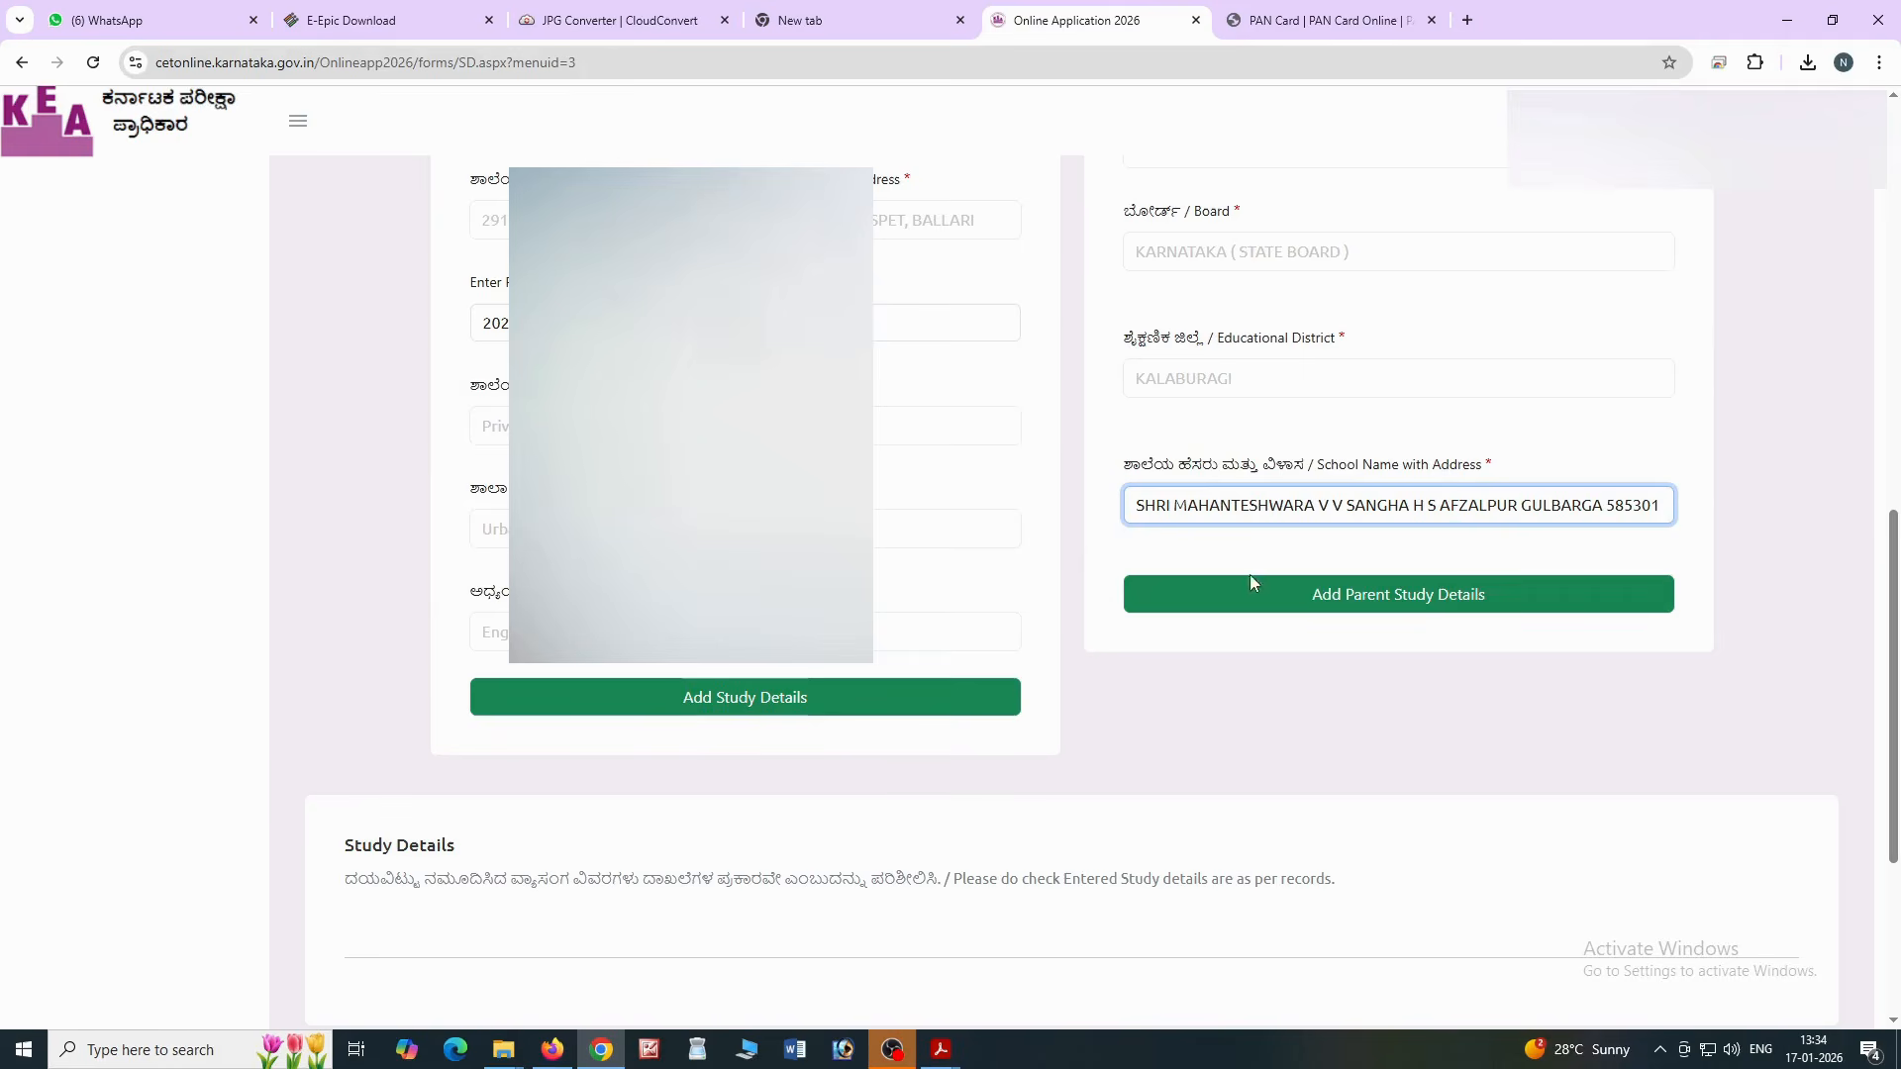
left_click(1288, 605)
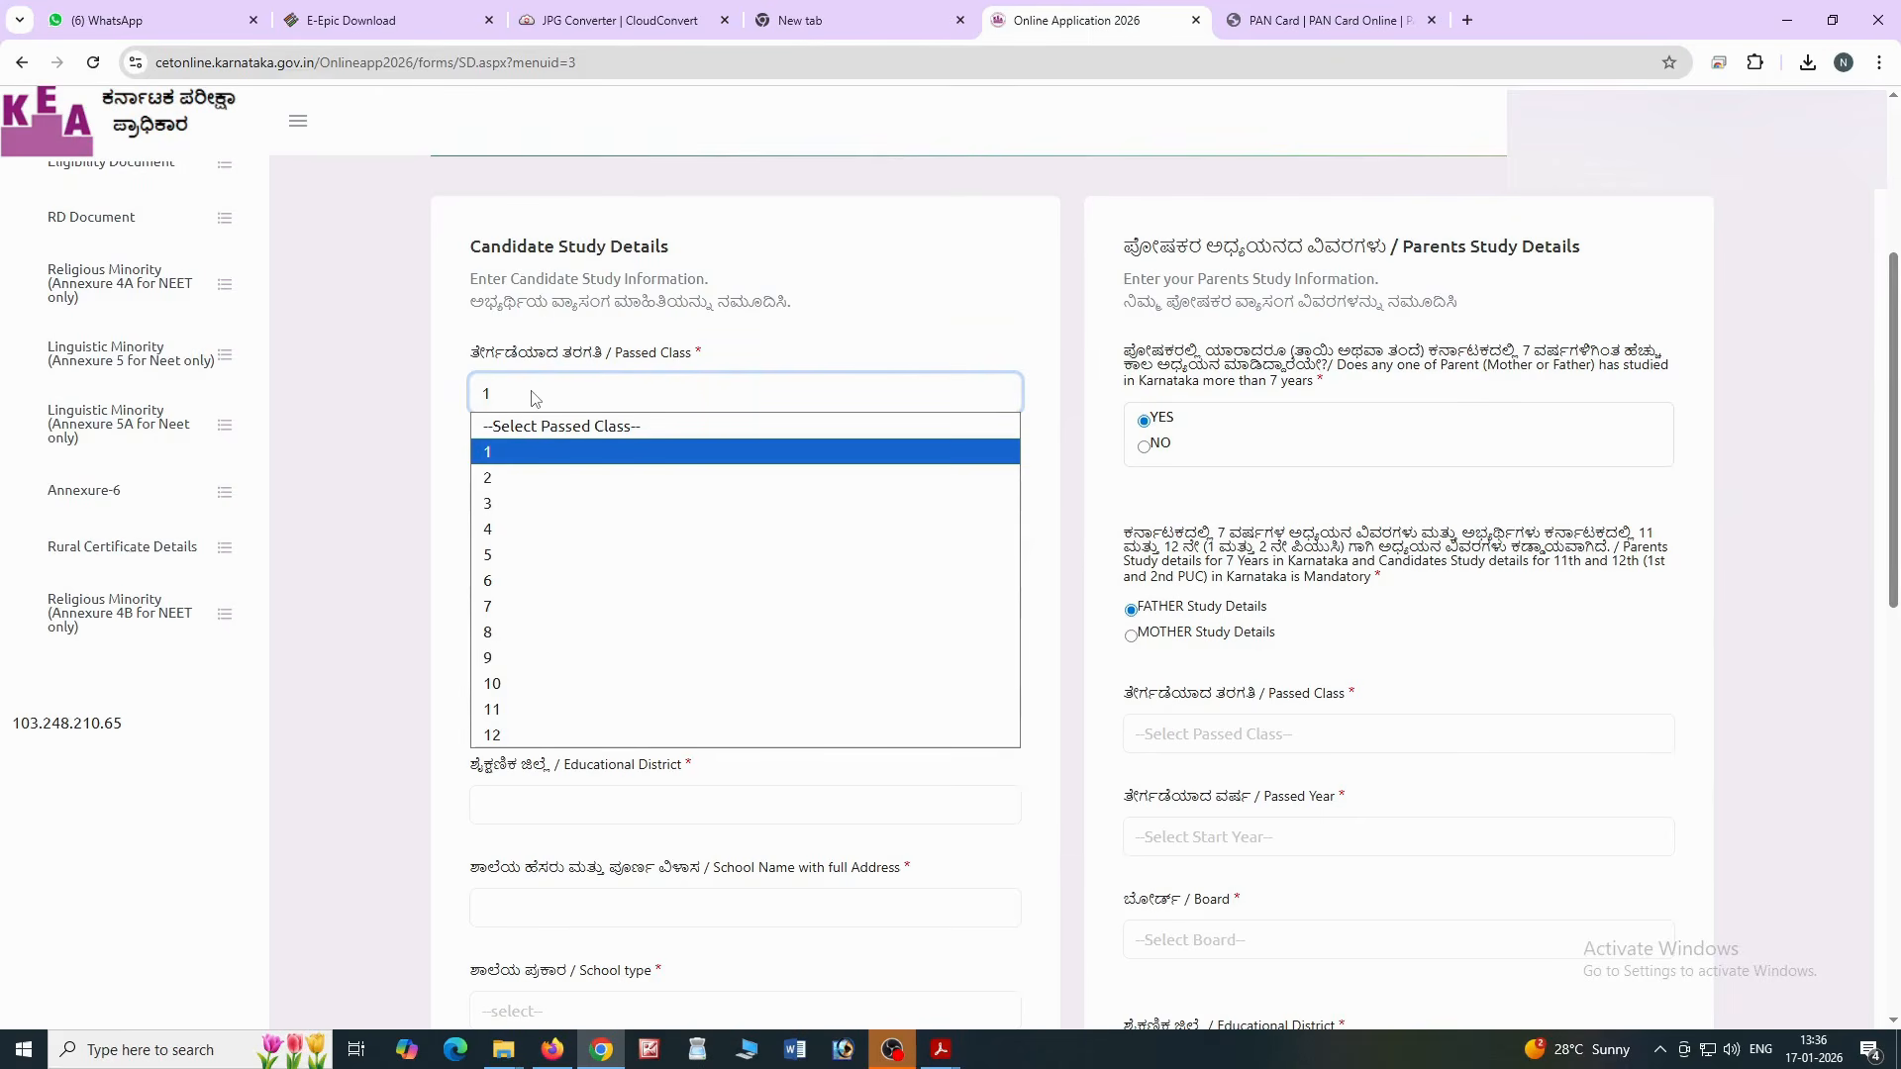
Fill a class 1 record: 2015, Karnataka State Board, Vijayanagara district, PHOOL BUN ORENTAL school
left_click(539, 452)
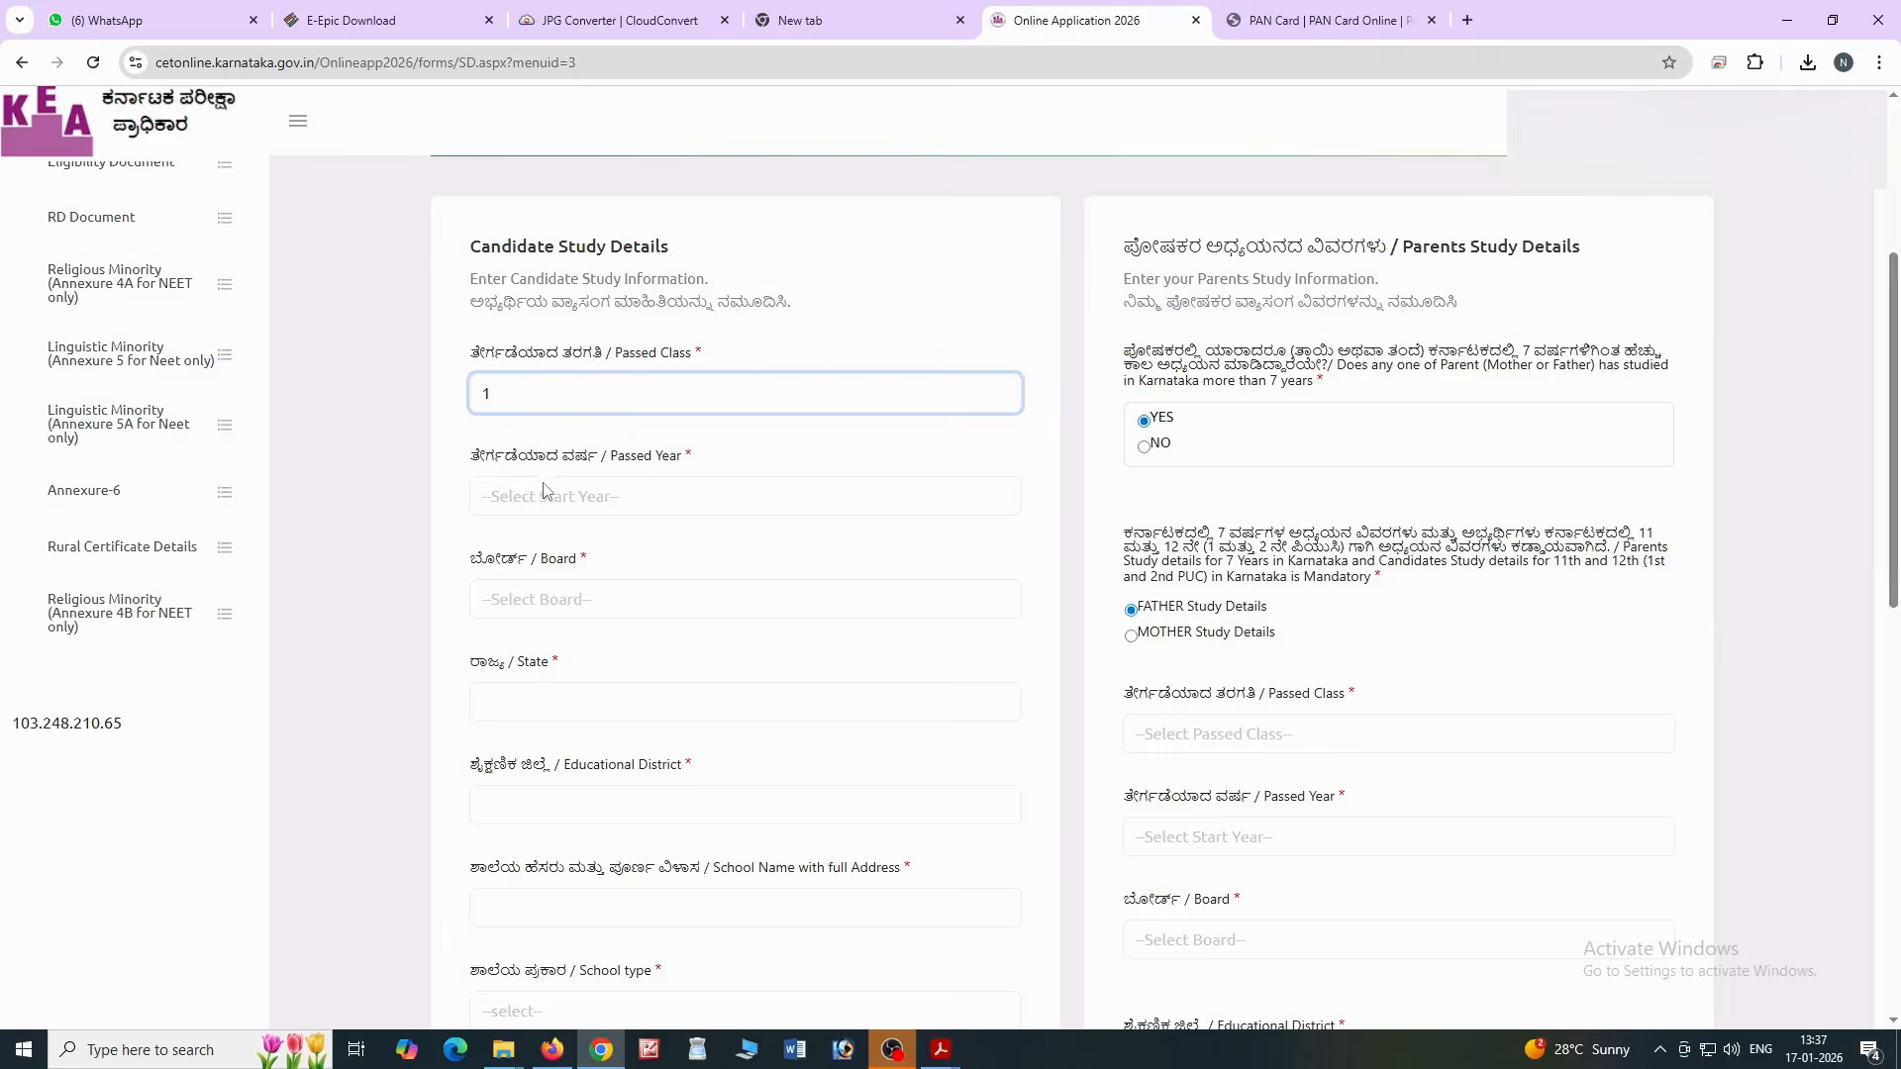
left_click(543, 491)
left_click(566, 614)
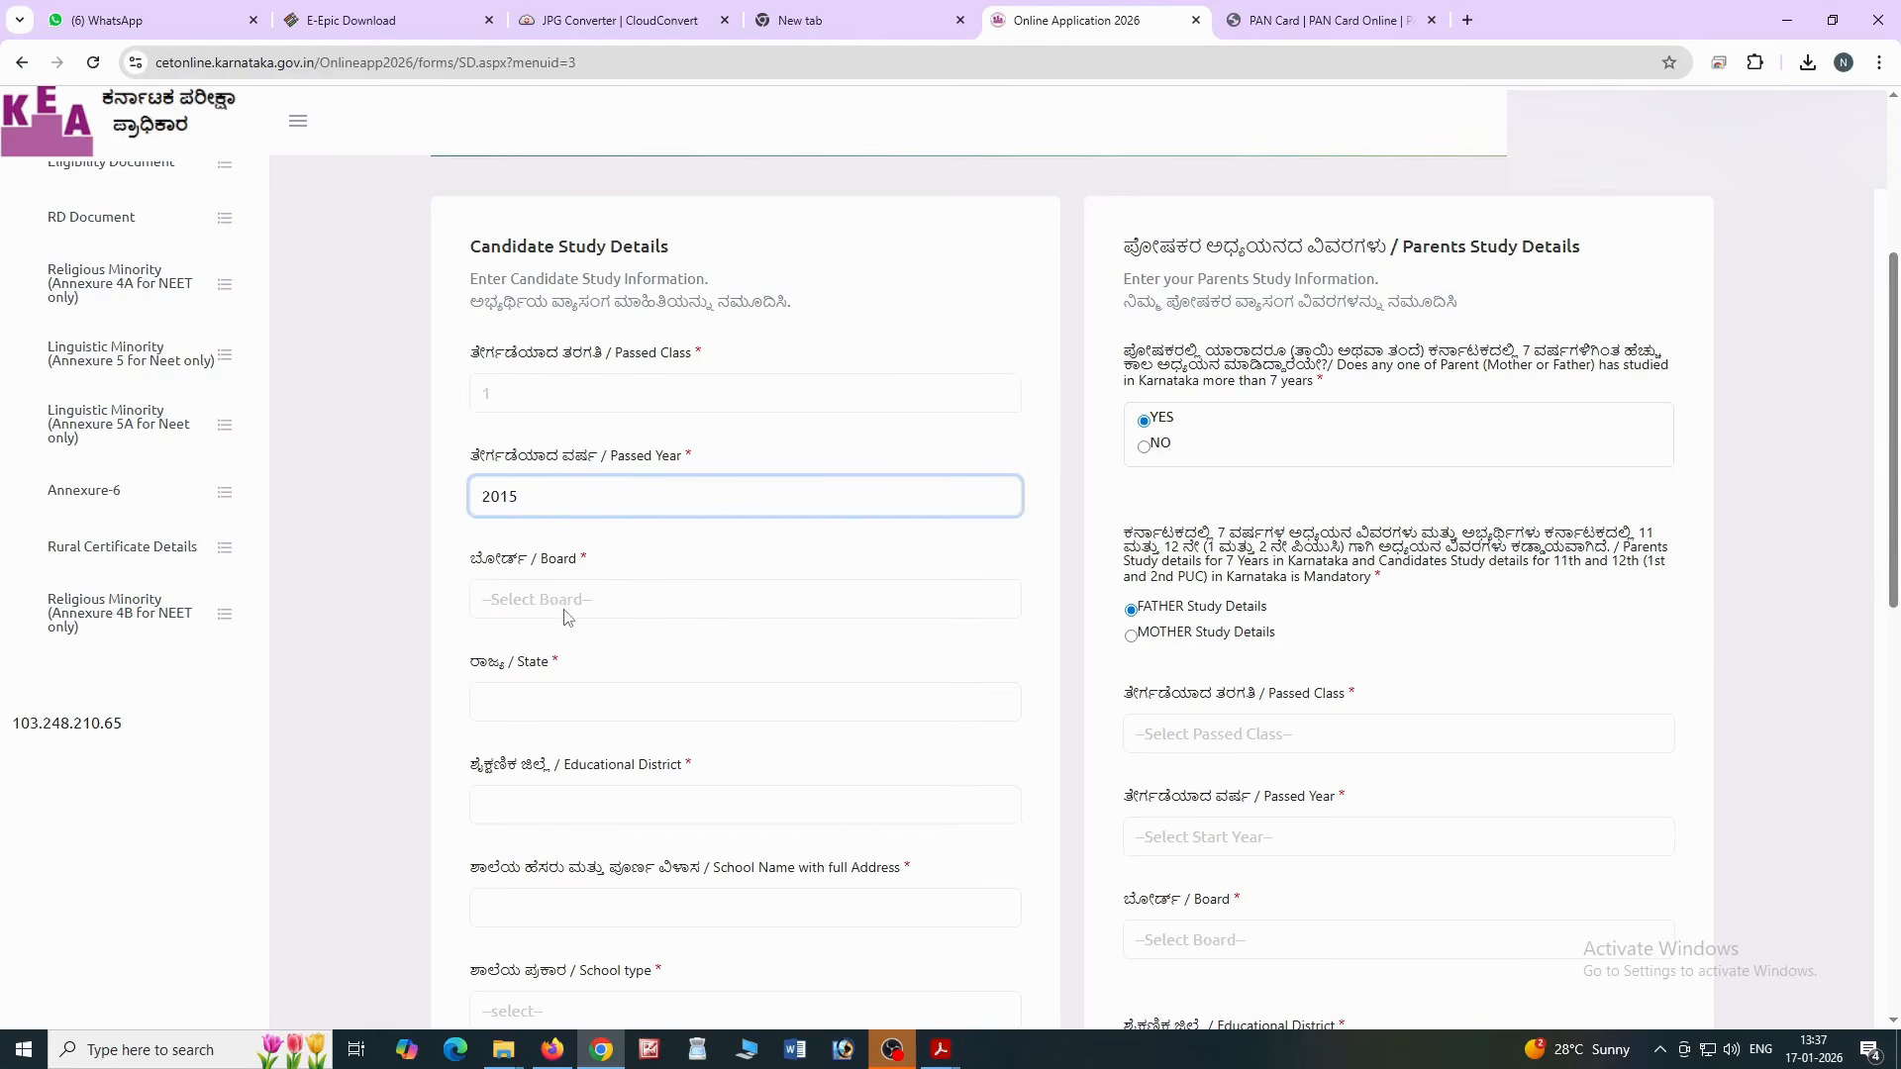
left_click(567, 616)
scroll(599, 466, "down", 3)
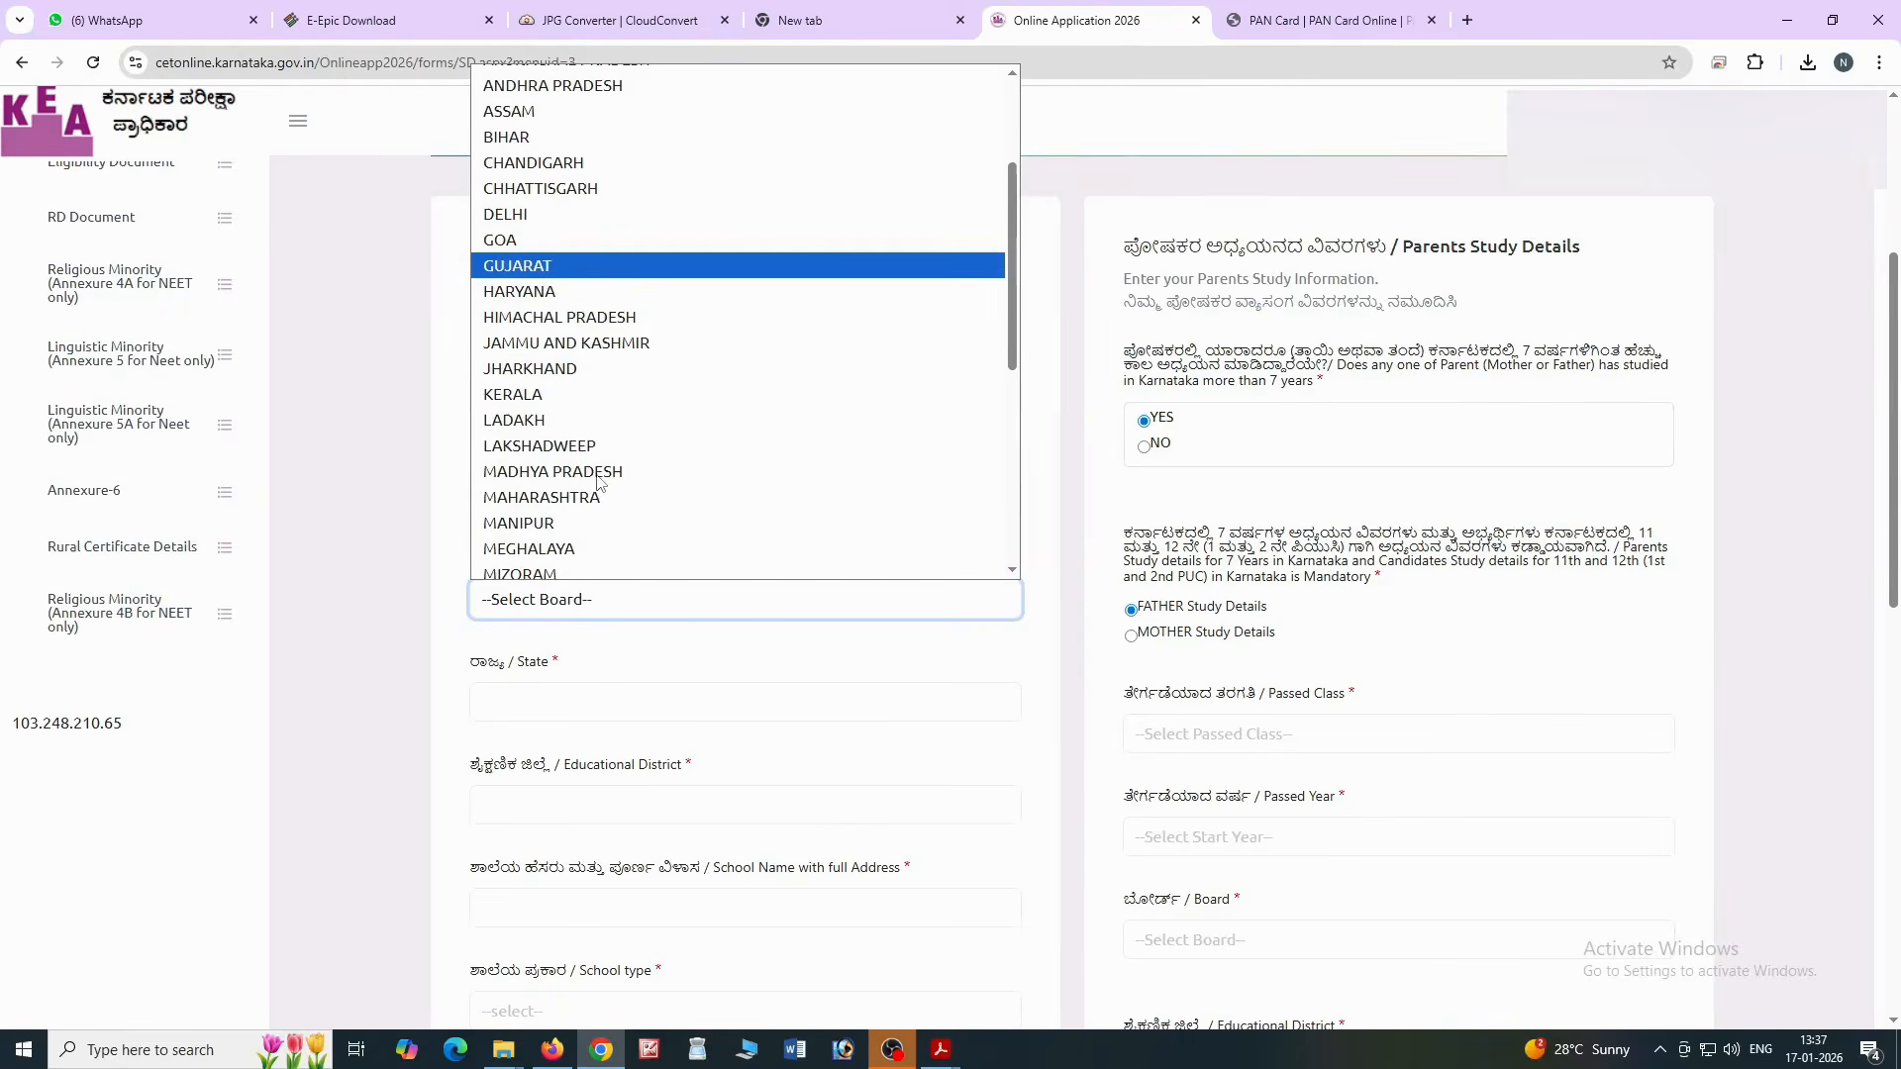
scroll(599, 484, "down", 4)
scroll(584, 460, "up", 8)
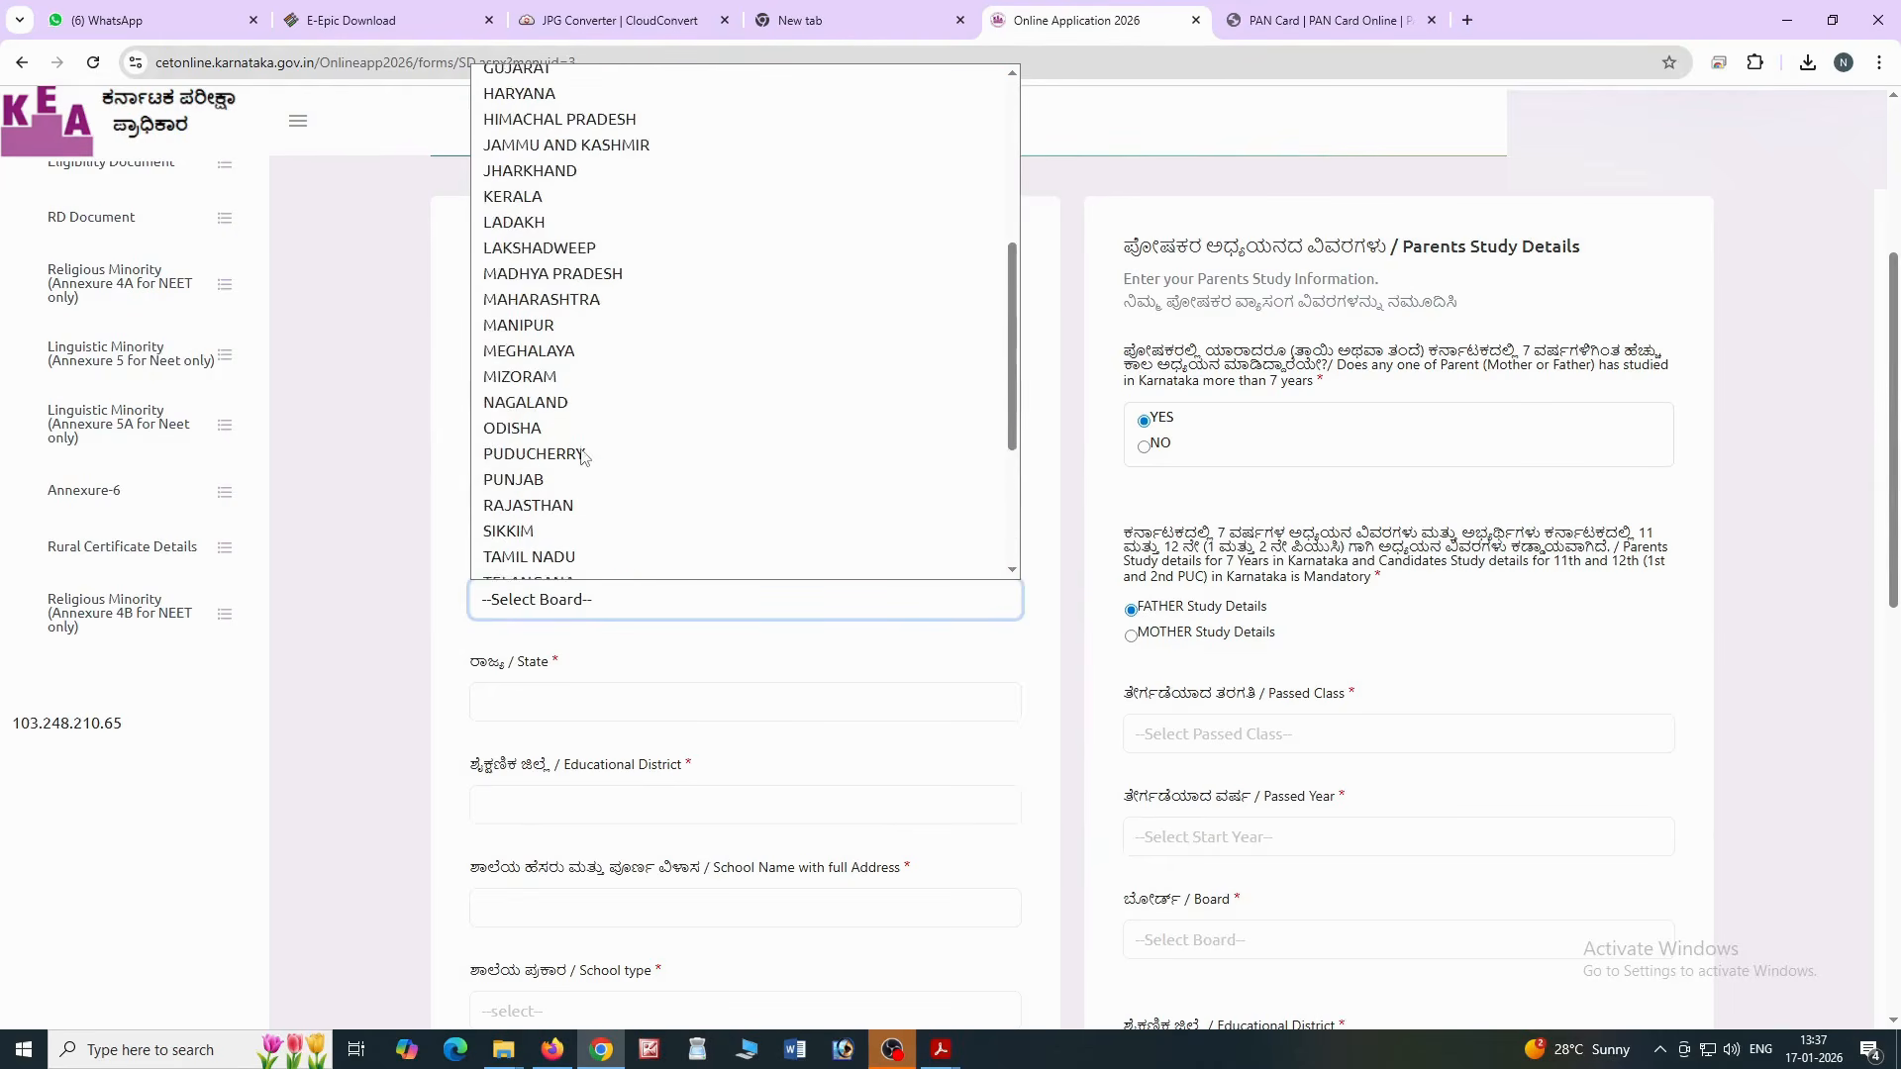
left_click(560, 105)
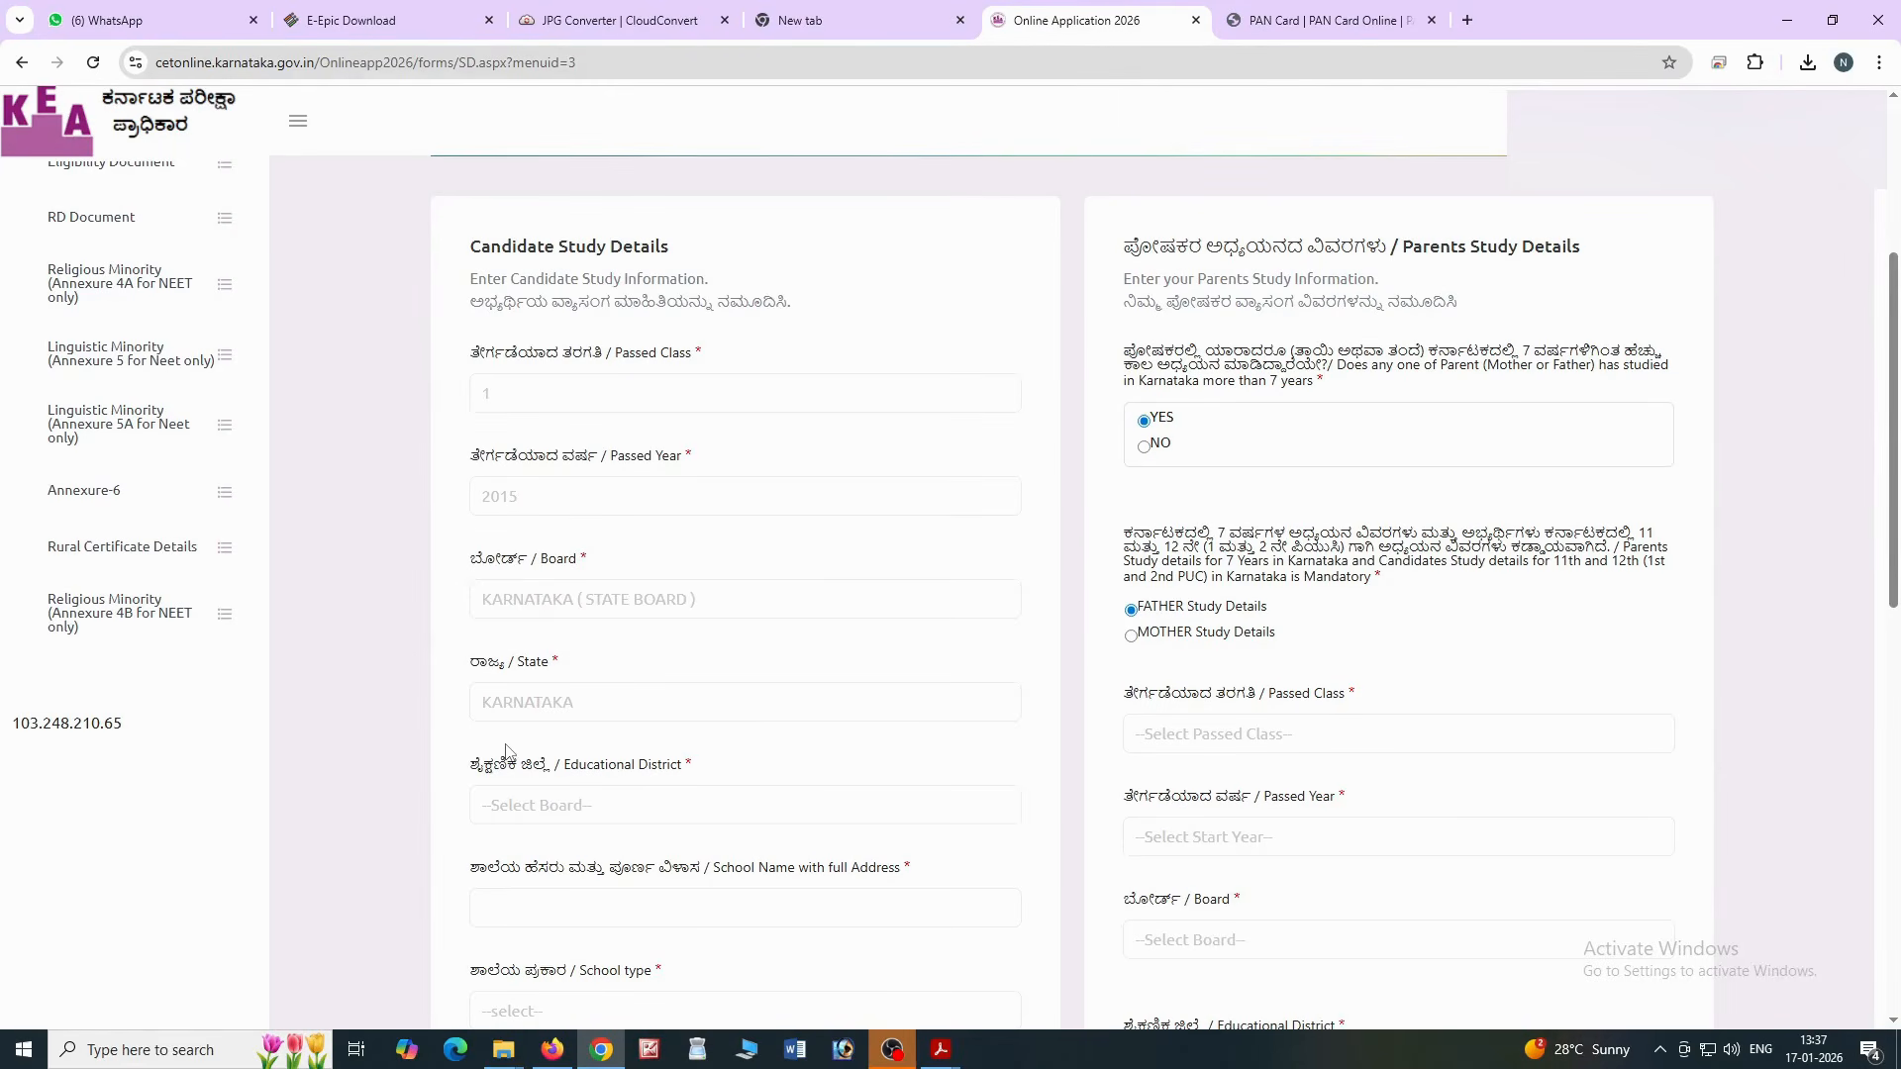
left_click(510, 805)
scroll(635, 583, "down", 5)
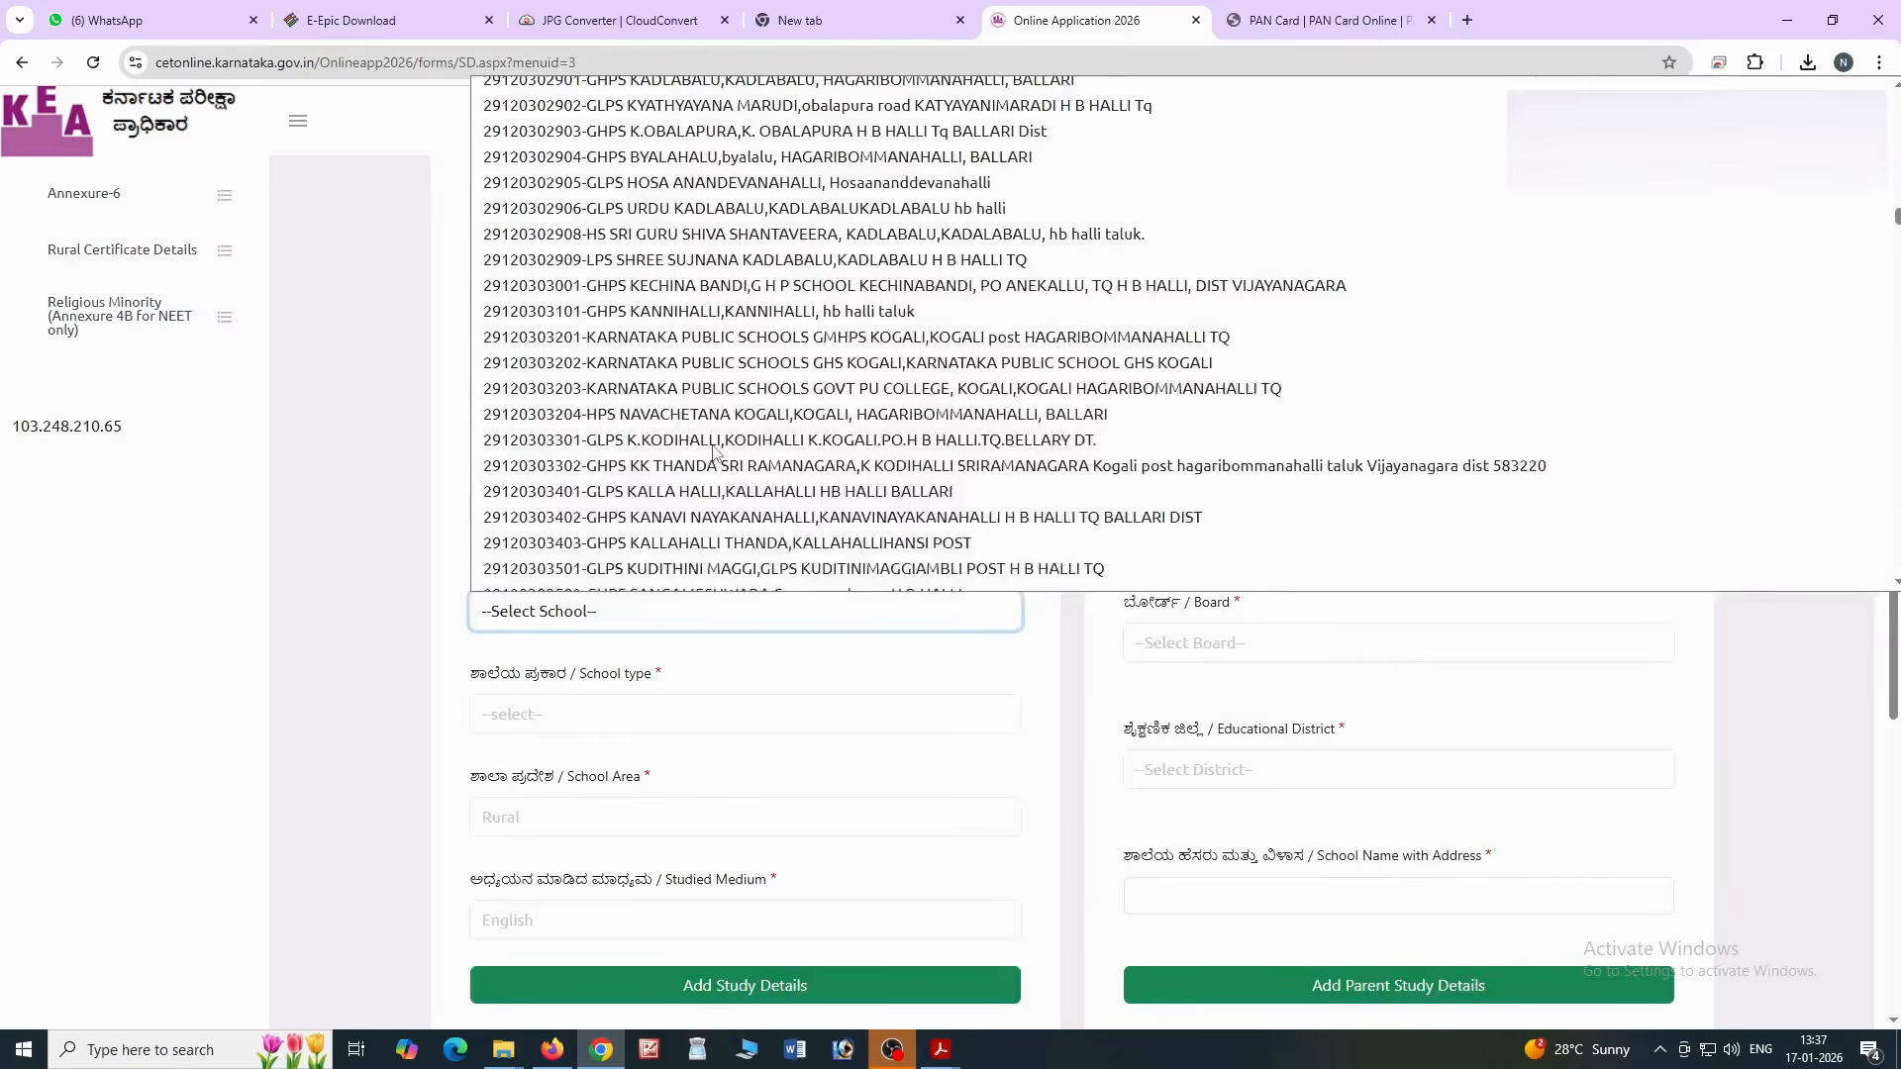
scroll(717, 452, "down", 20)
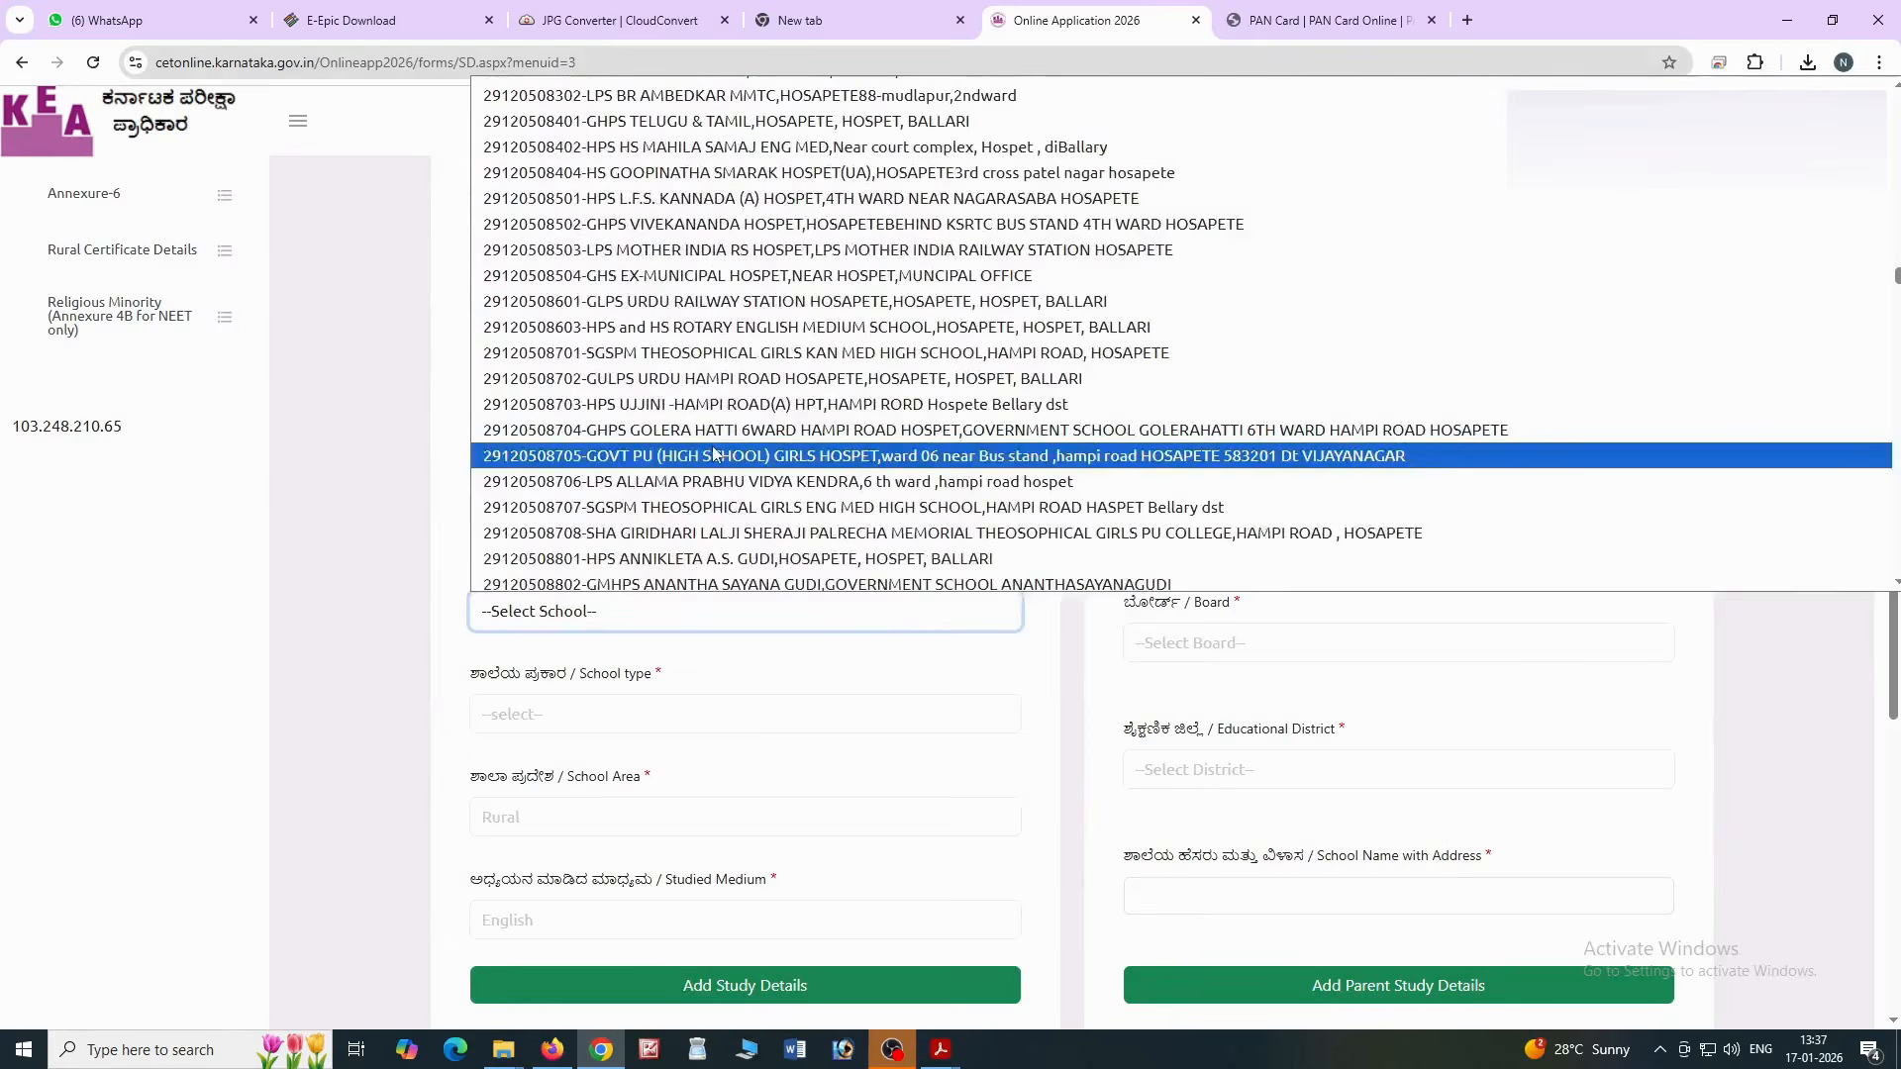
scroll(715, 453, "down", 4)
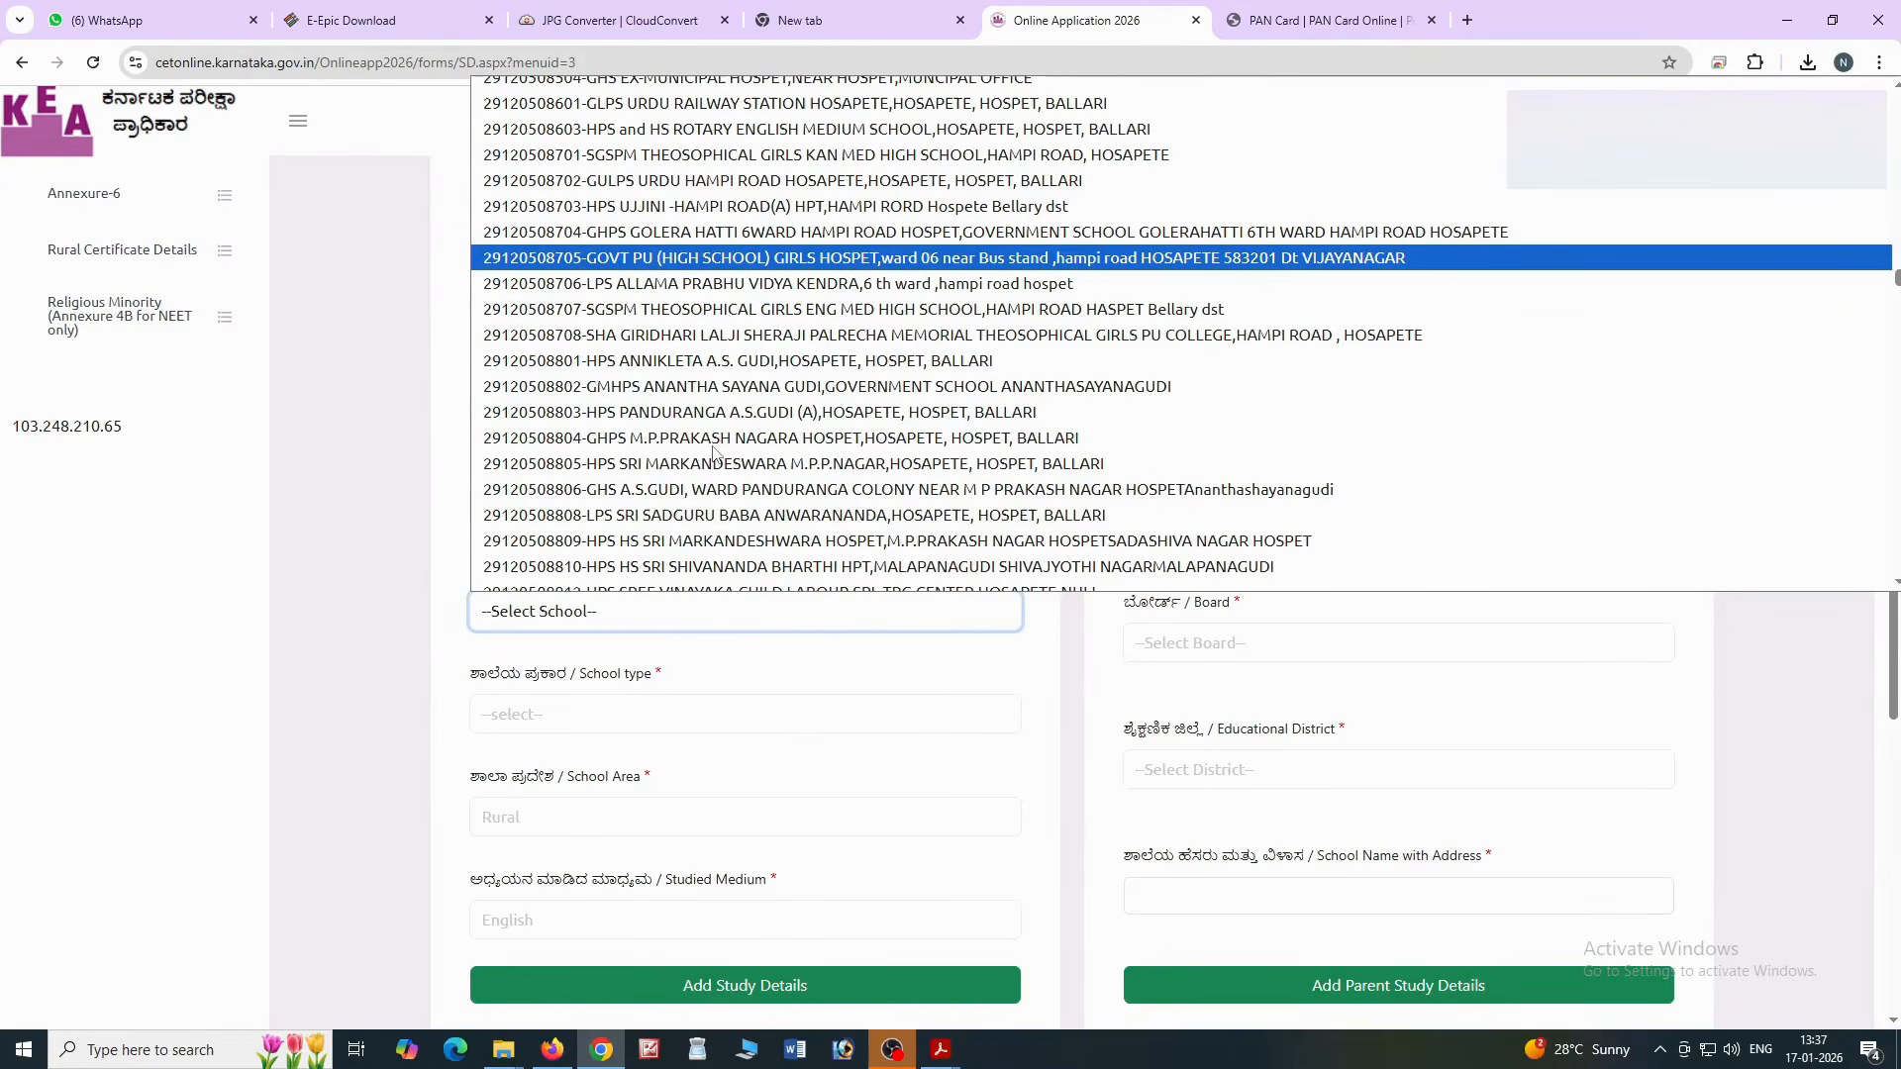
scroll(712, 448, "down", 4)
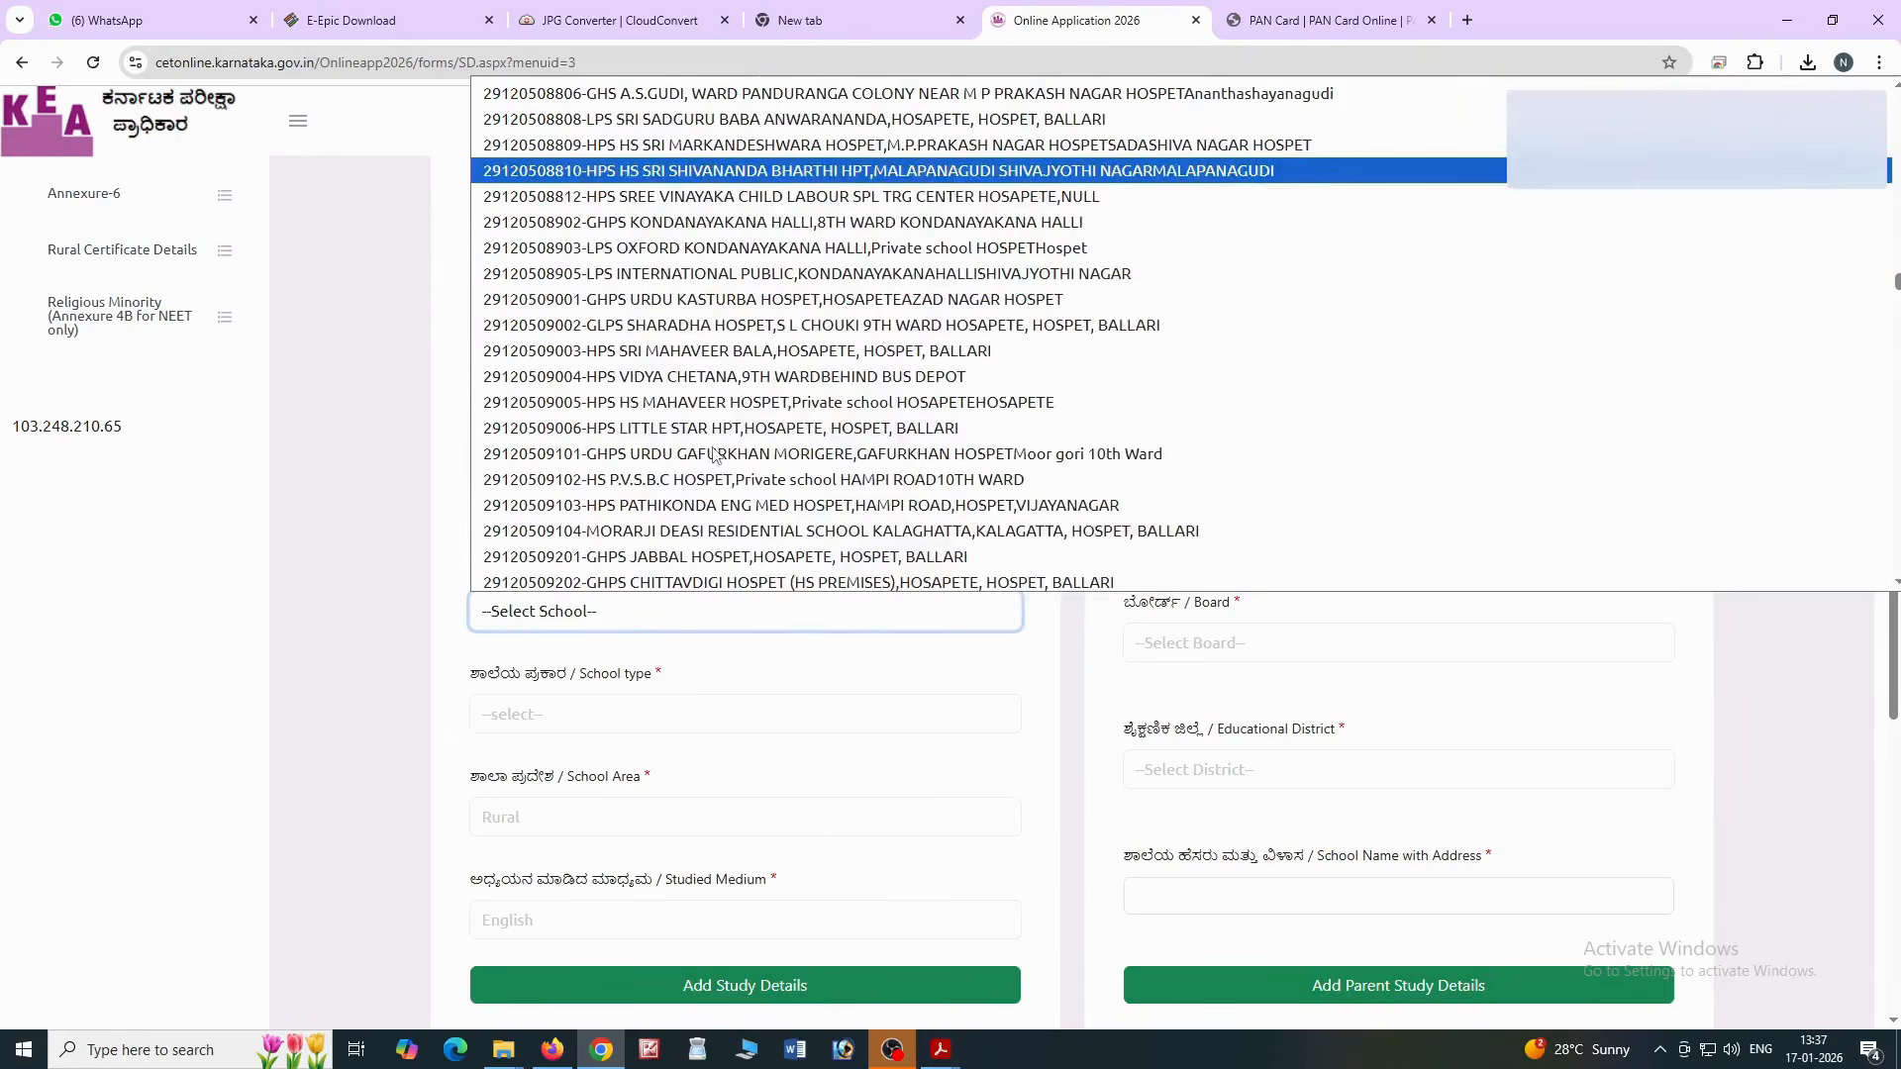
key("Page_Down")
key("Page_Down")
key("Page_Down")
key("Page_Down")
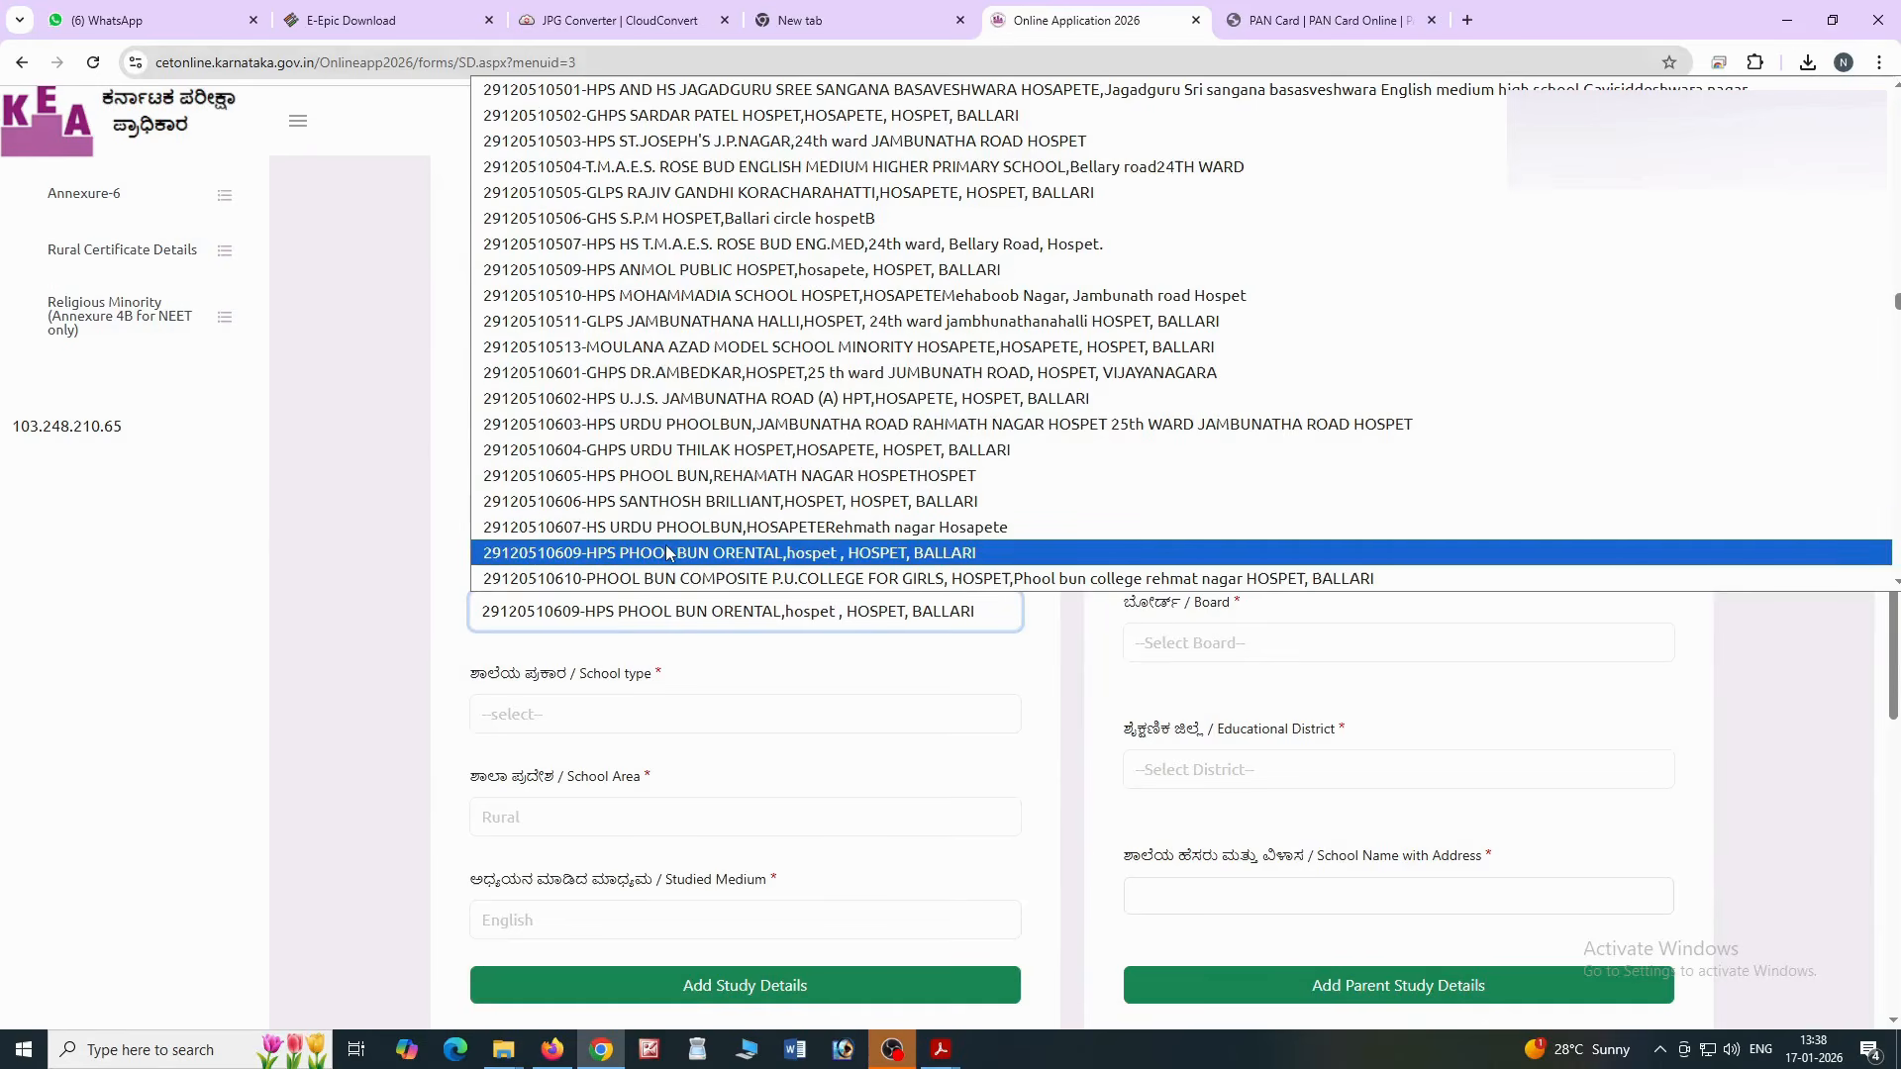
left_click(667, 553)
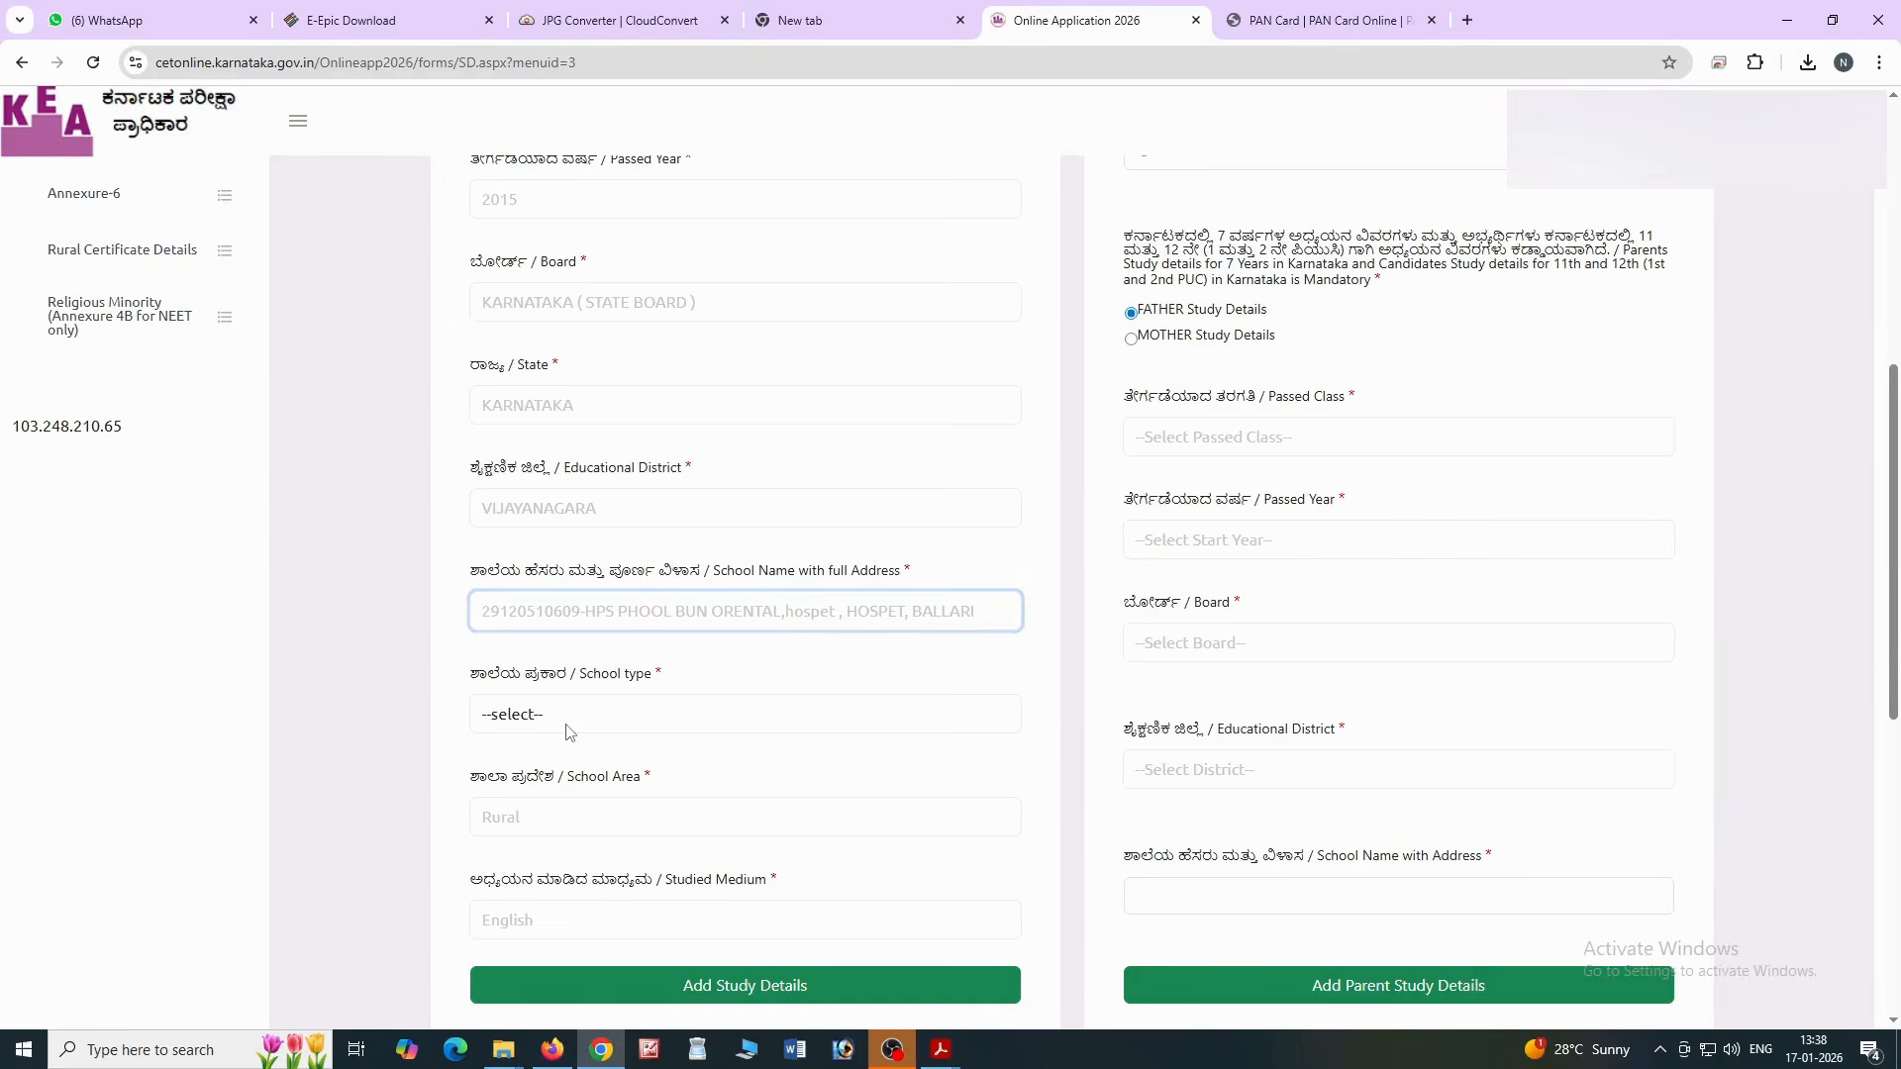
Mark the school as Private and Urban and add the record to the Study Details table
left_click(569, 713)
left_click(547, 825)
left_click(551, 820)
left_click(539, 874)
left_click(683, 985)
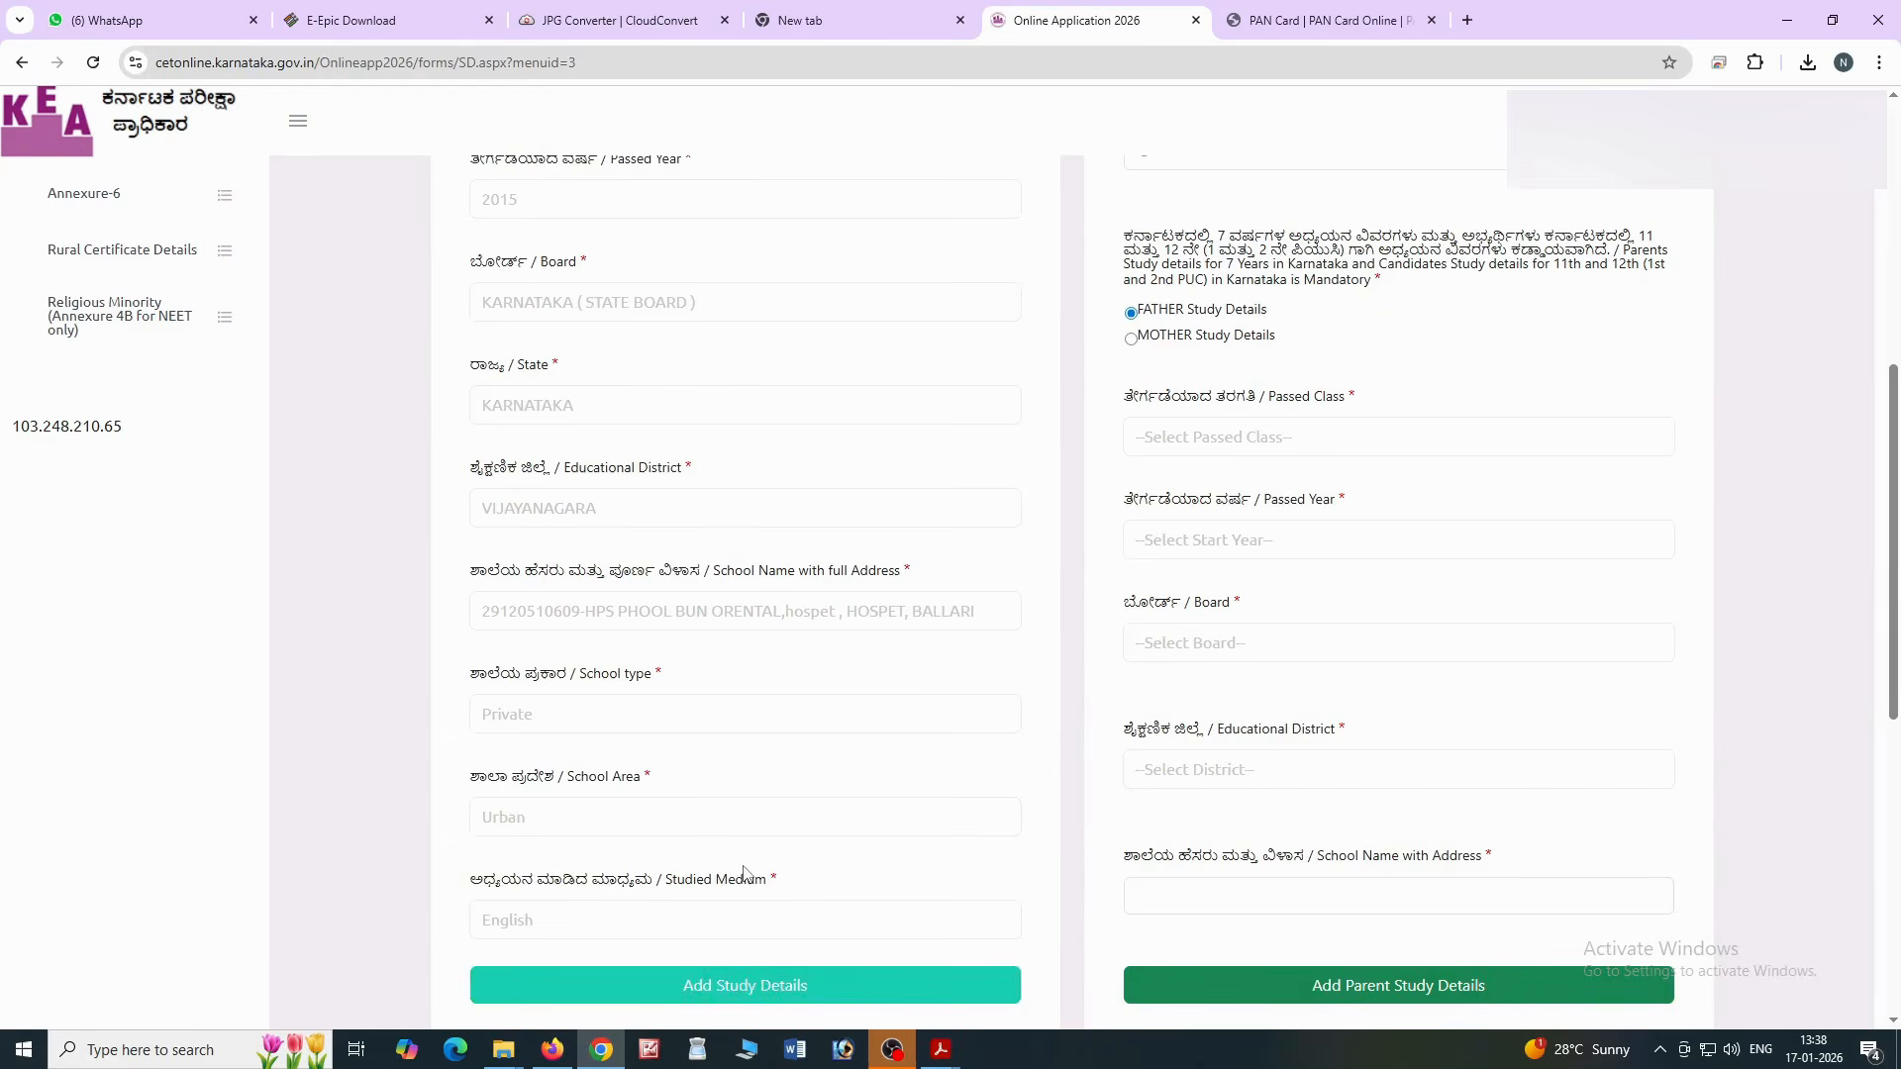
scroll(752, 877, "down", 2)
scroll(745, 876, "down", 1)
scroll(692, 878, "down", 6)
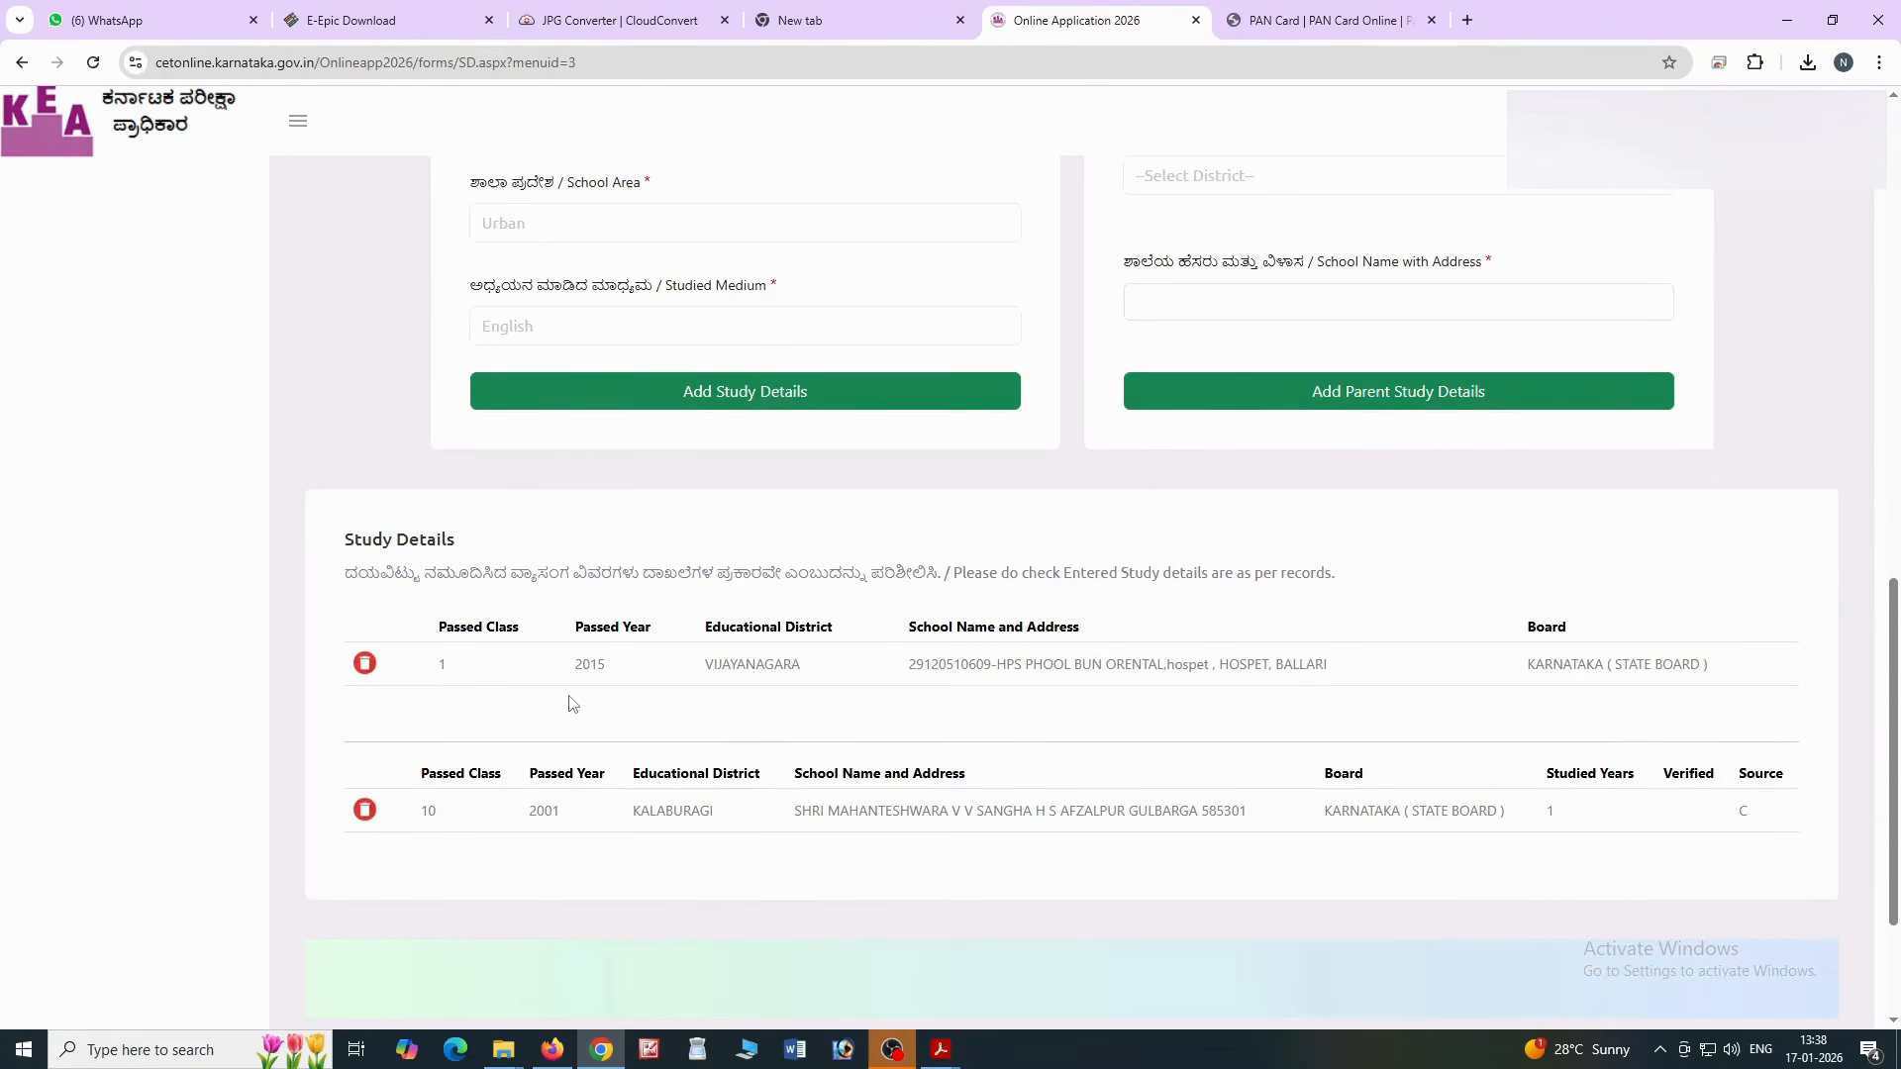
scroll(577, 661, "up", 10)
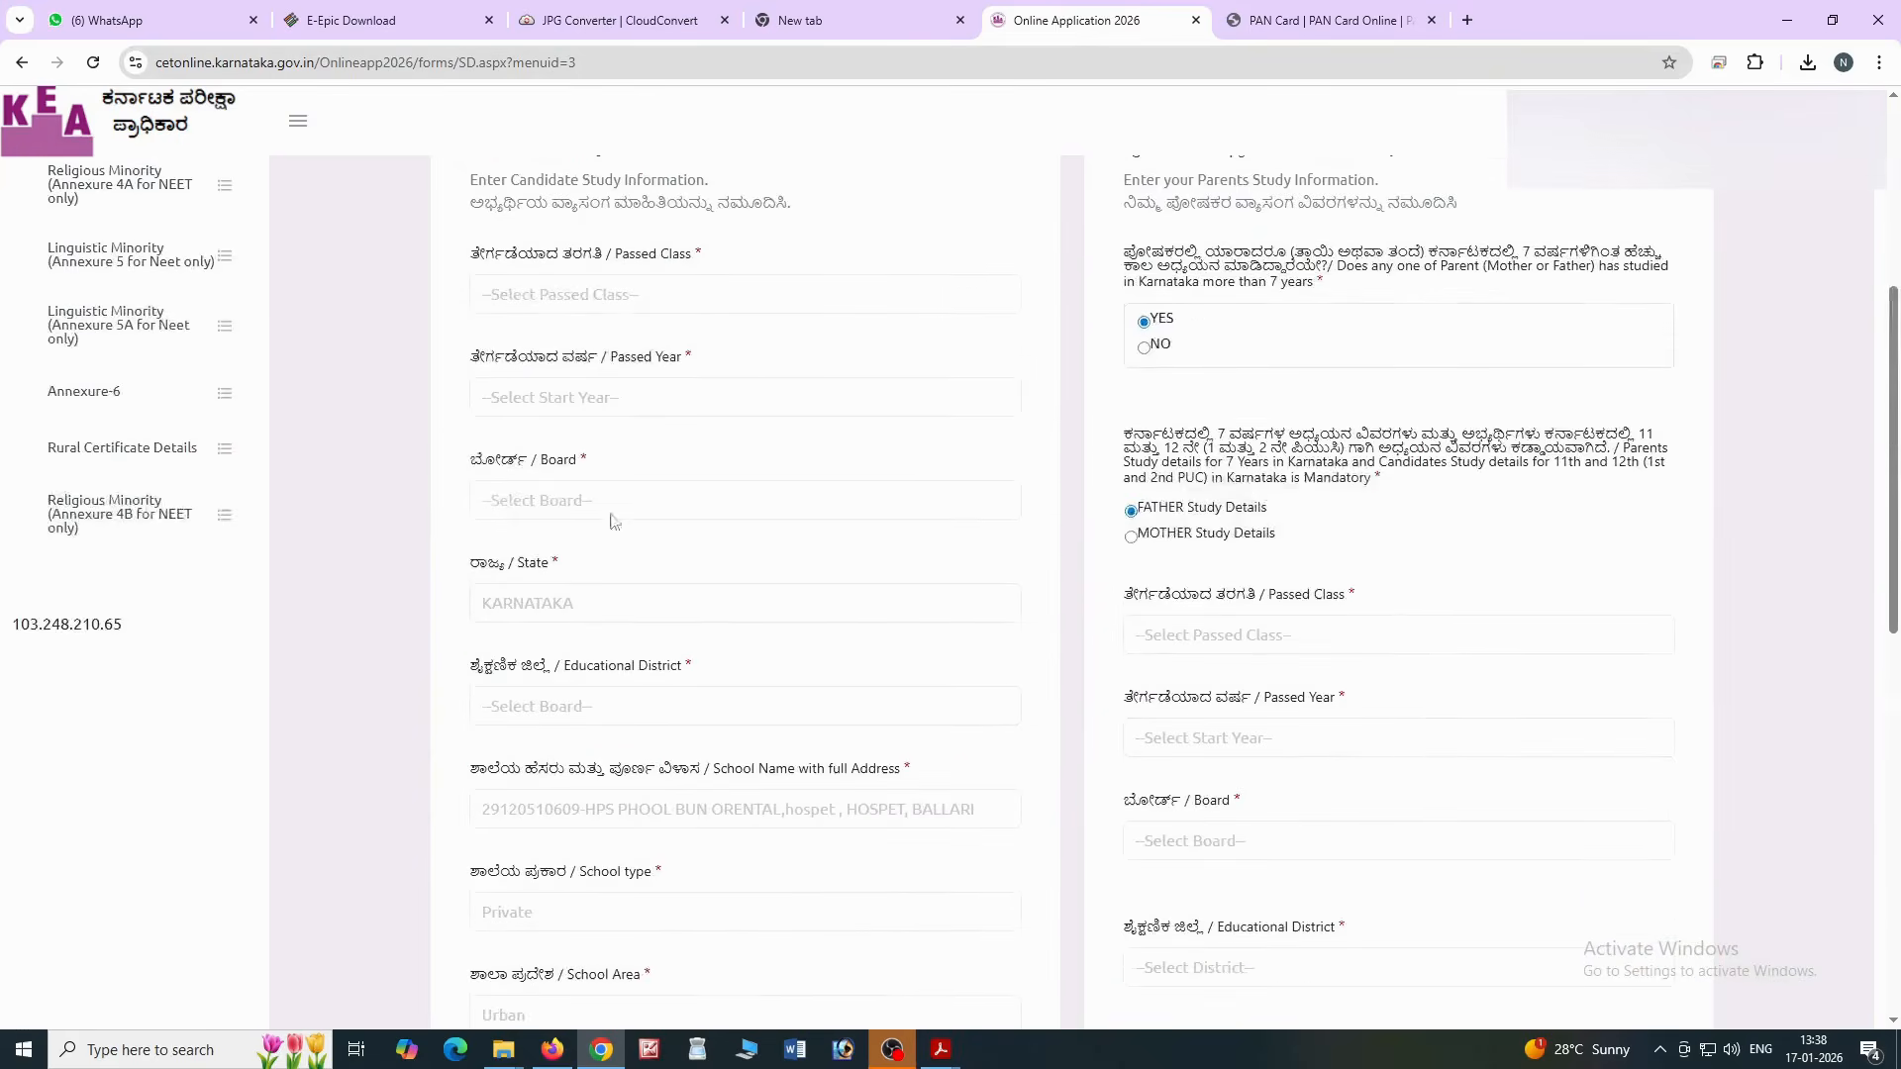
Select Passed Class 2, Passed Year 2016 and Karnataka State Board for the new record
left_click(567, 498)
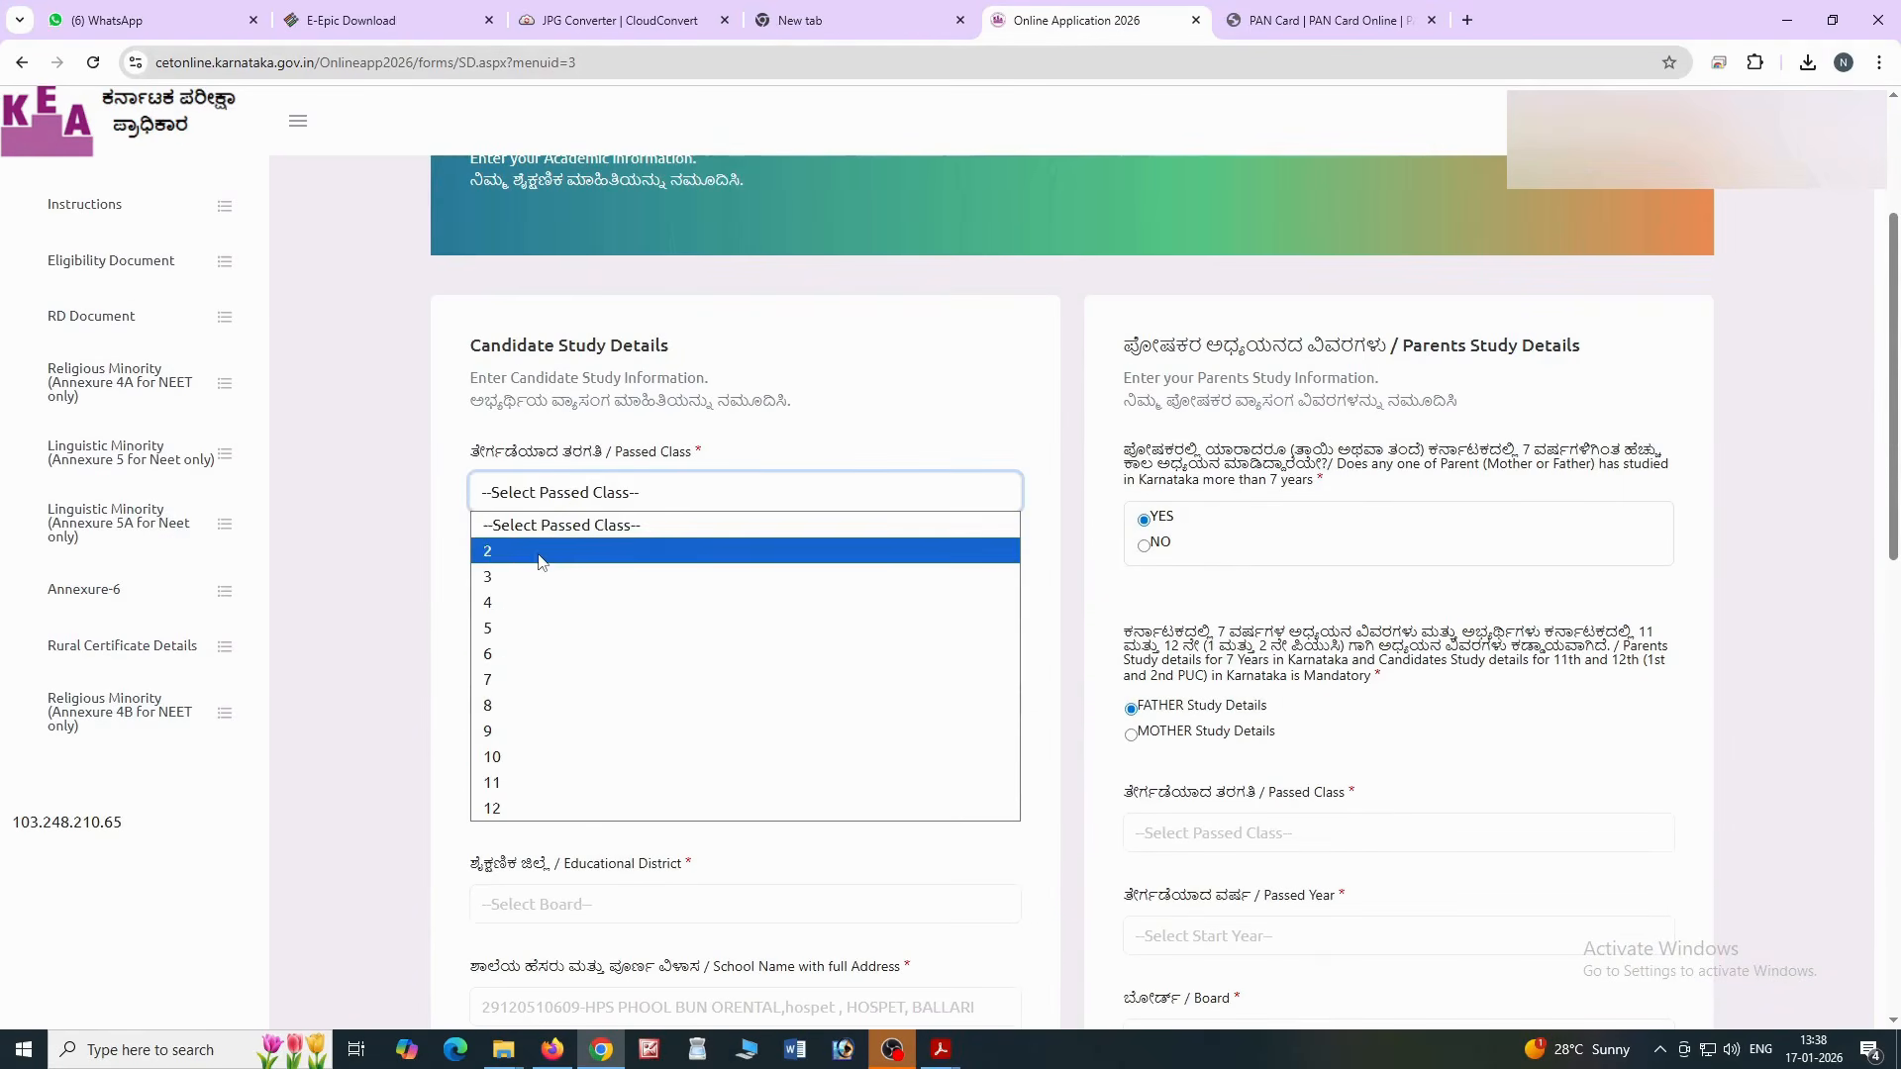
left_click(541, 561)
left_click(577, 599)
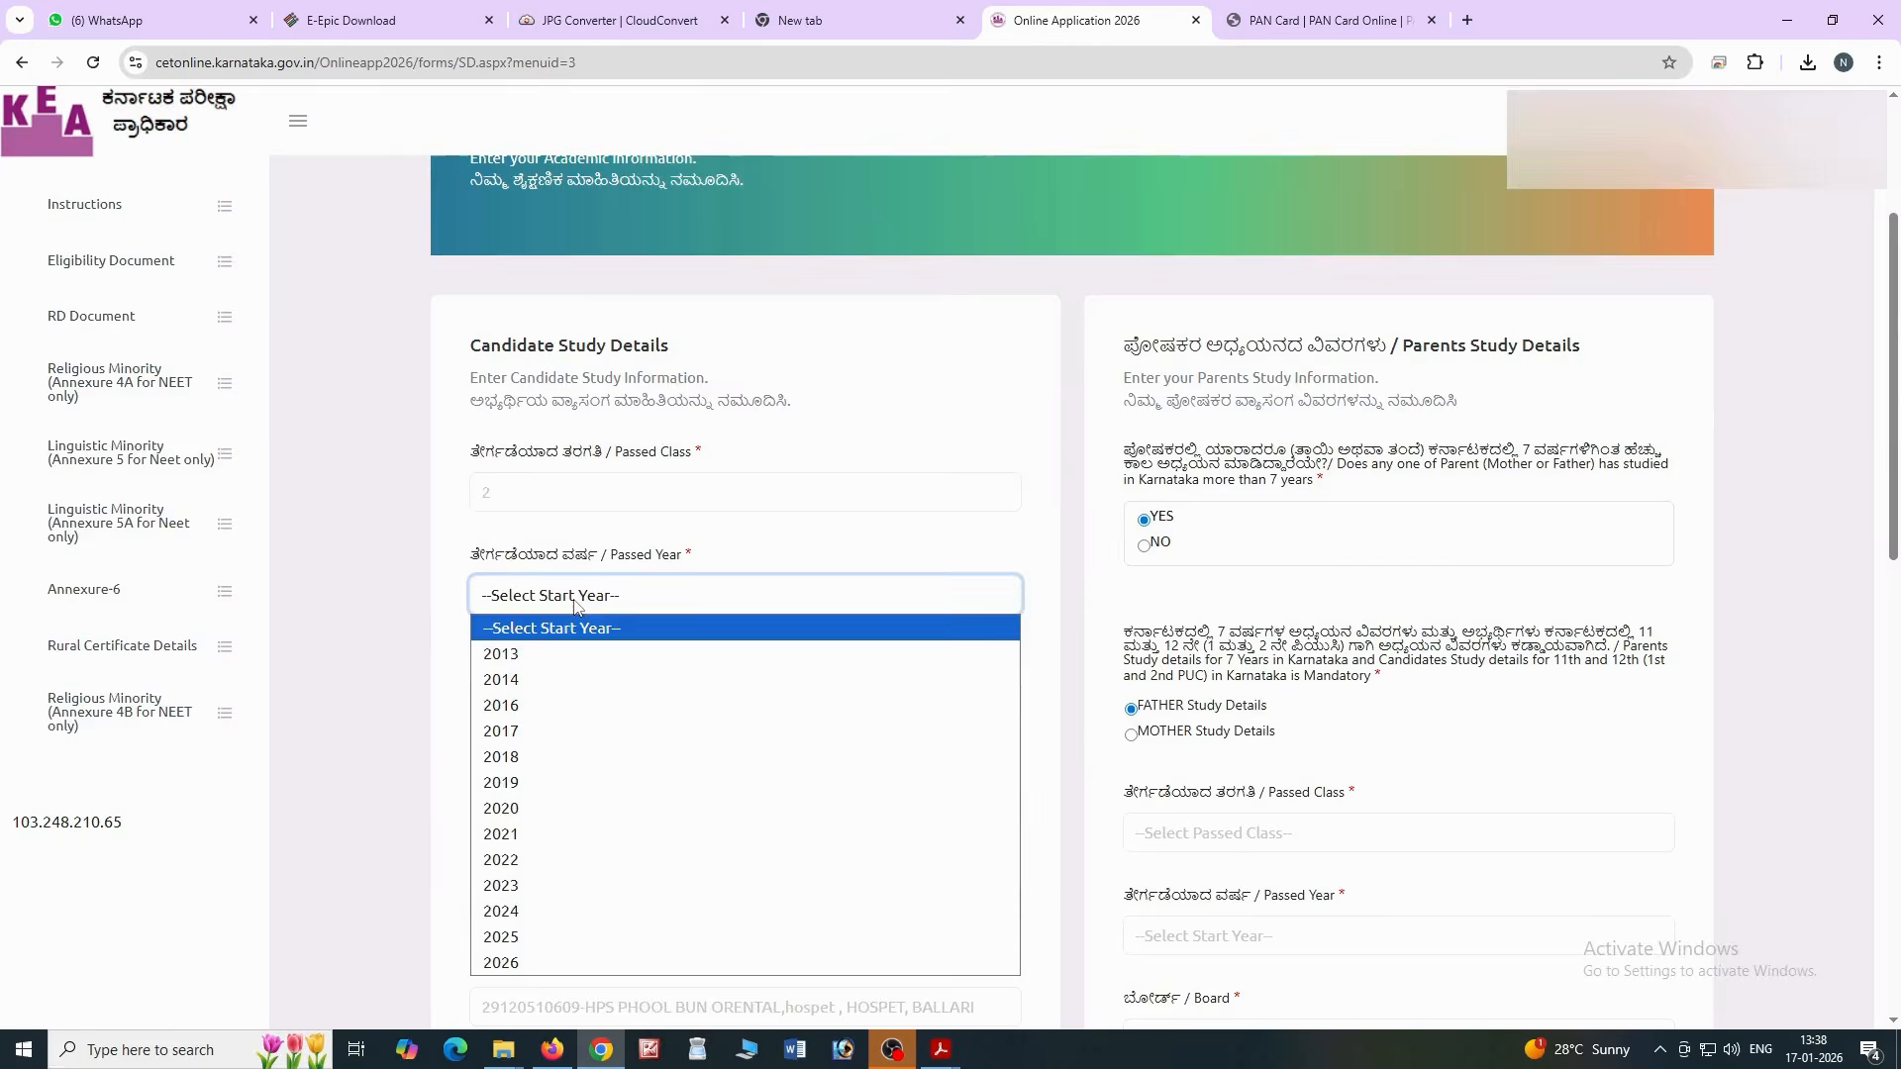
left_click(553, 705)
left_click(552, 705)
scroll(594, 594, "down", 3)
scroll(594, 574, "up", 3)
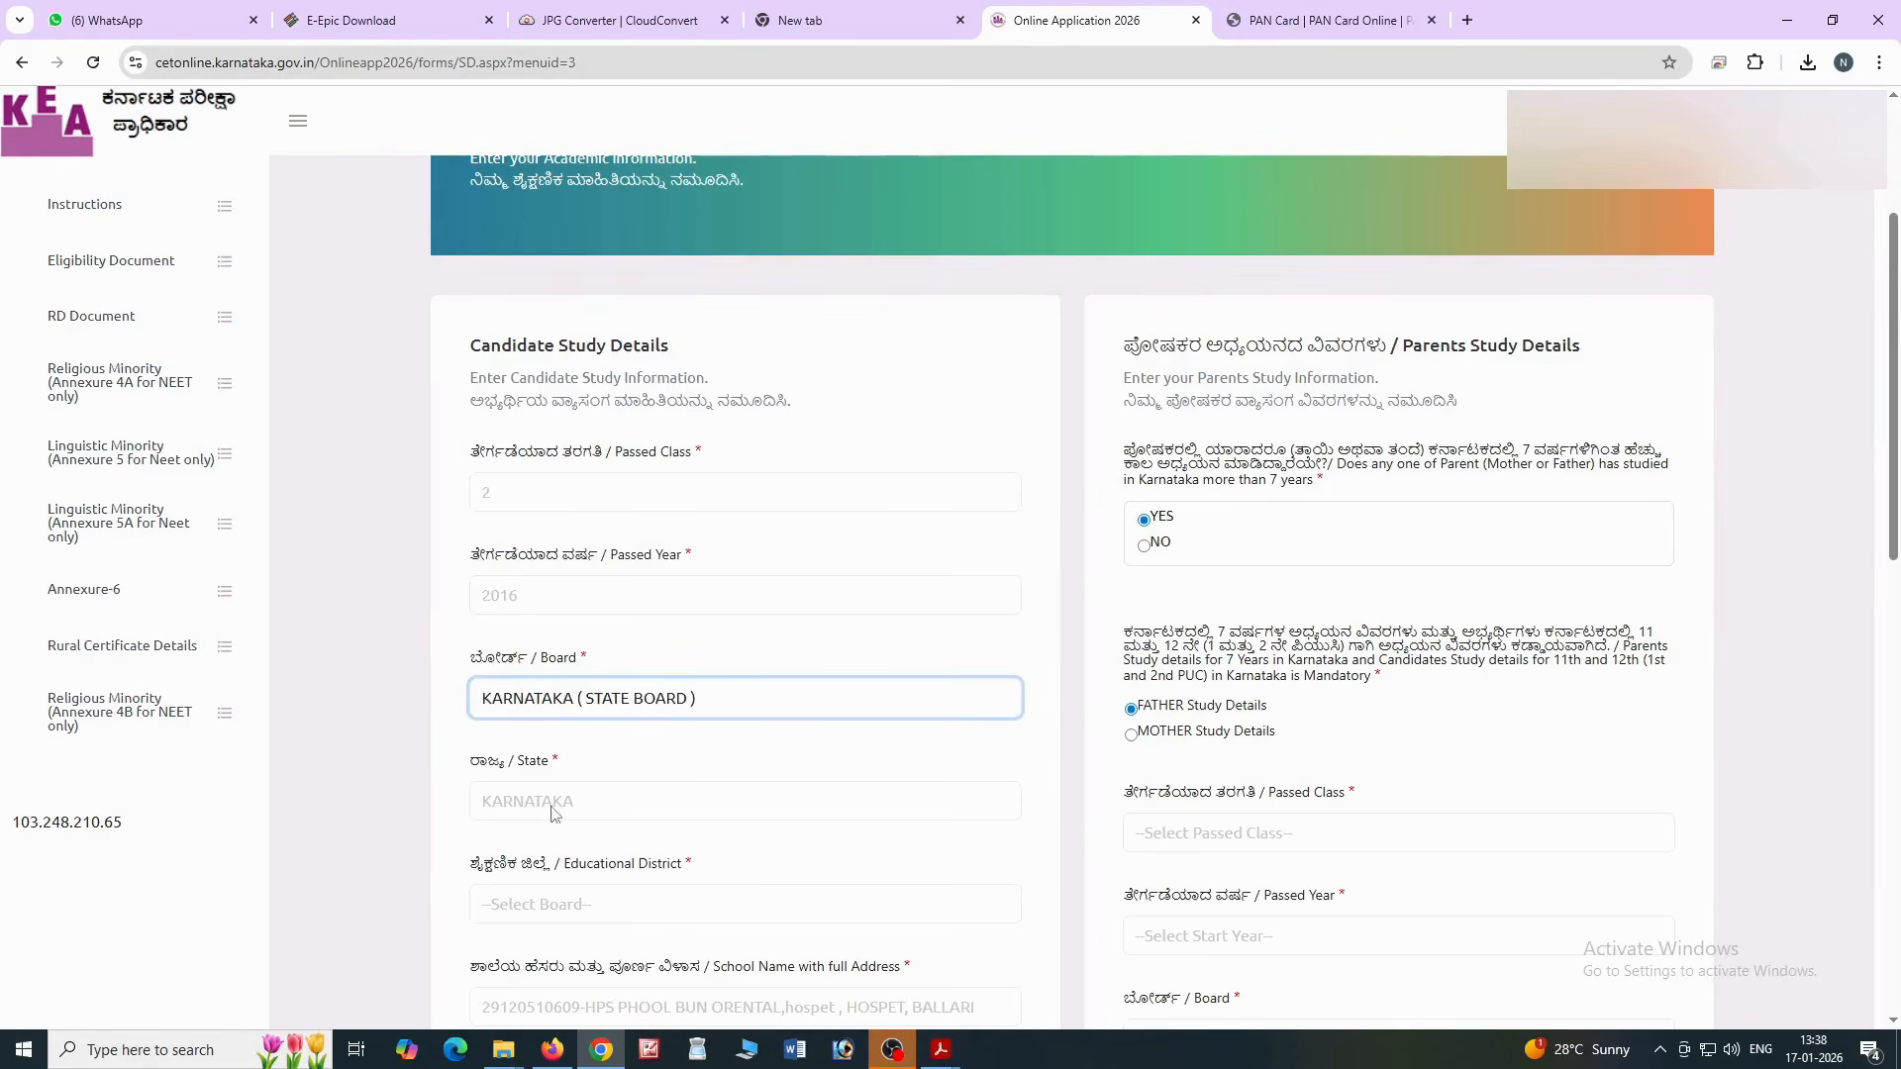
scroll(550, 807, "down", 2)
Set the educational district to Vijayanagara and browse the school list
left_click(584, 706)
scroll(590, 618, "down", 3)
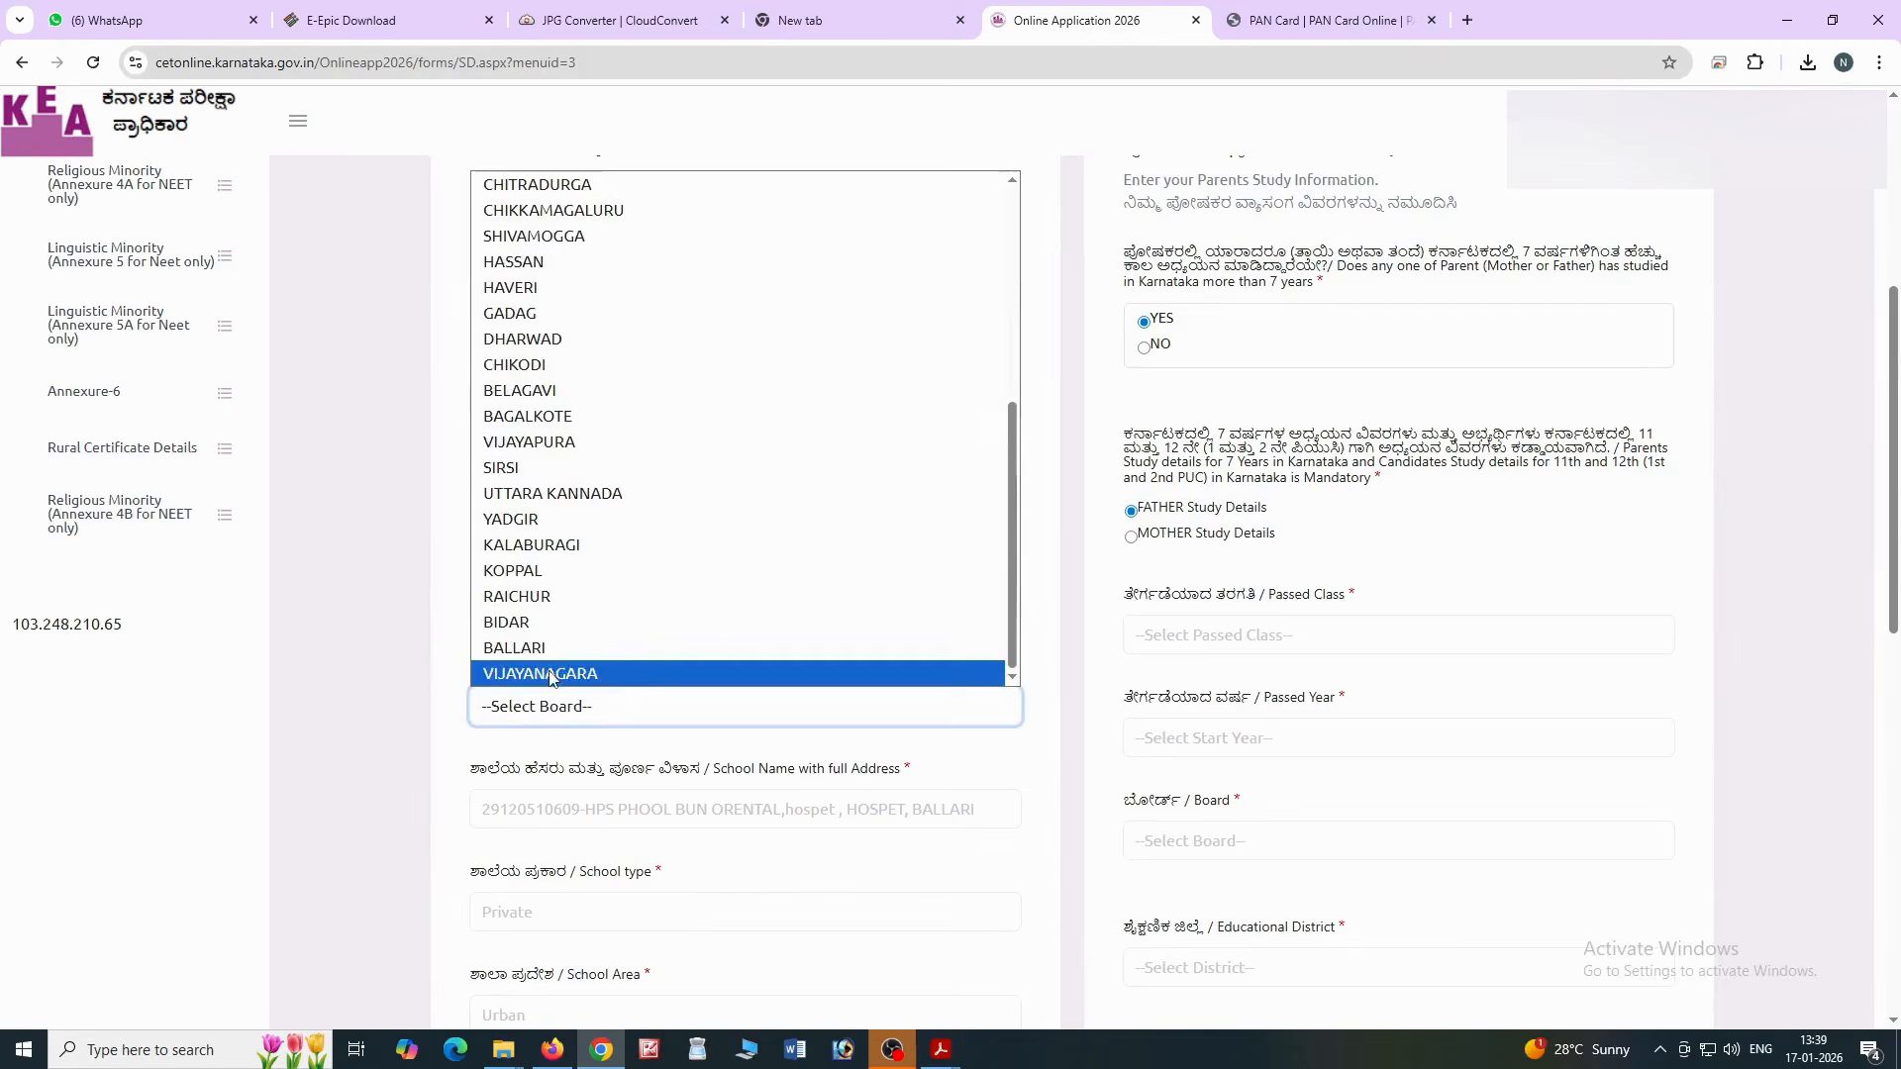
left_click(594, 669)
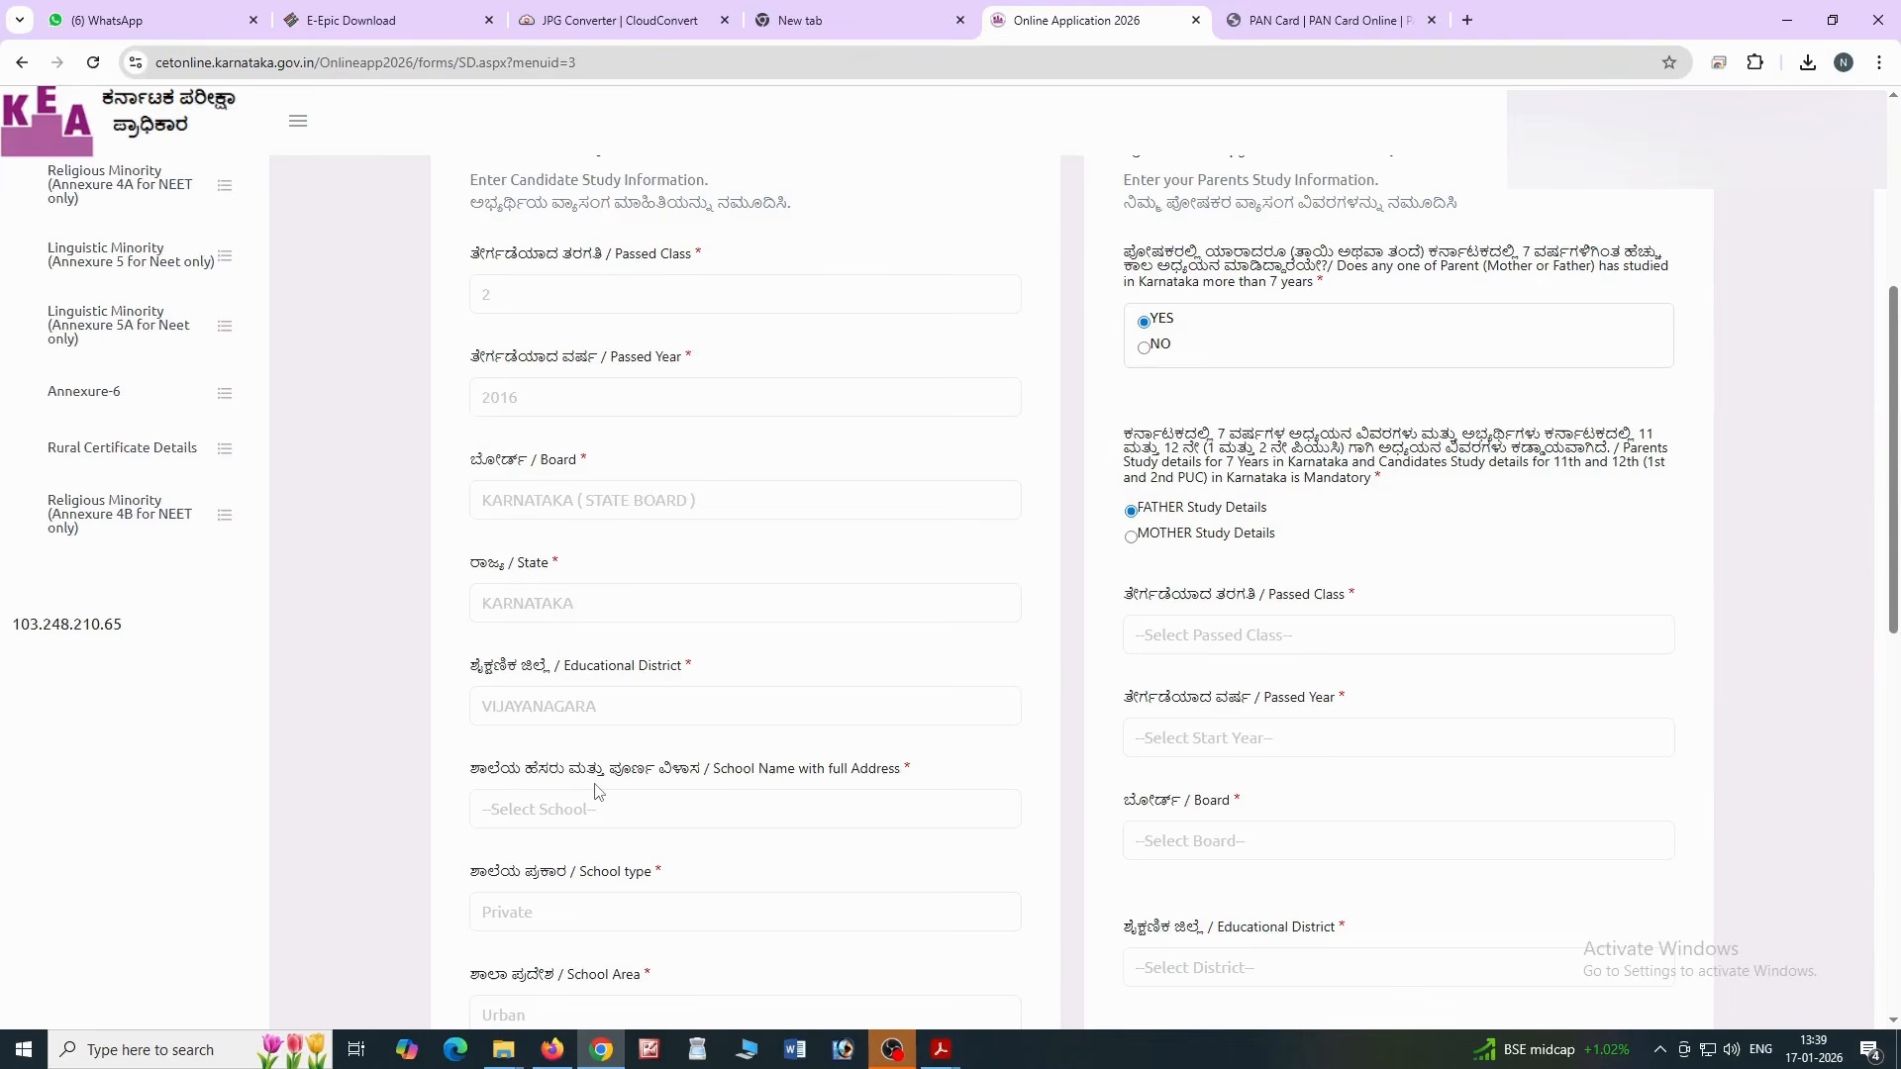
scroll(564, 796, "down", 1)
left_click(580, 711)
scroll(652, 549, "down", 5)
scroll(651, 559, "down", 15)
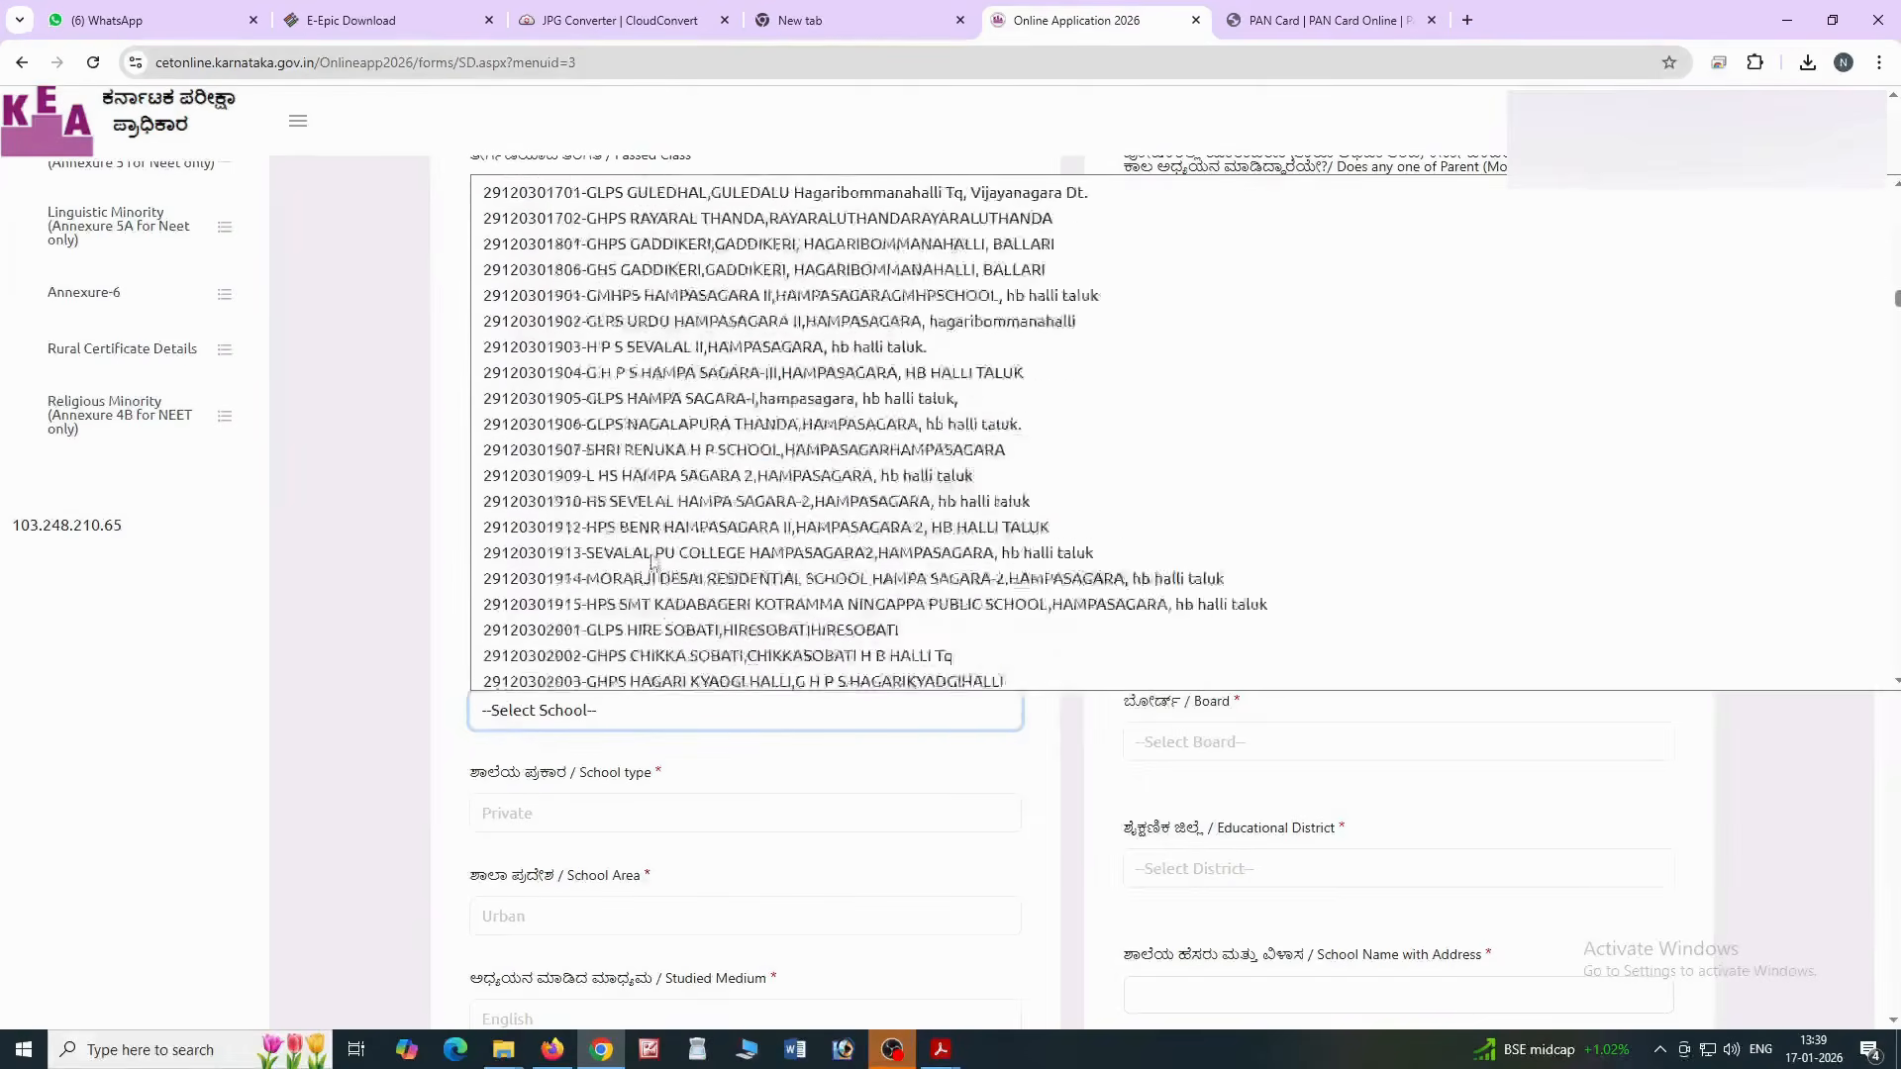
scroll(654, 564, "down", 5)
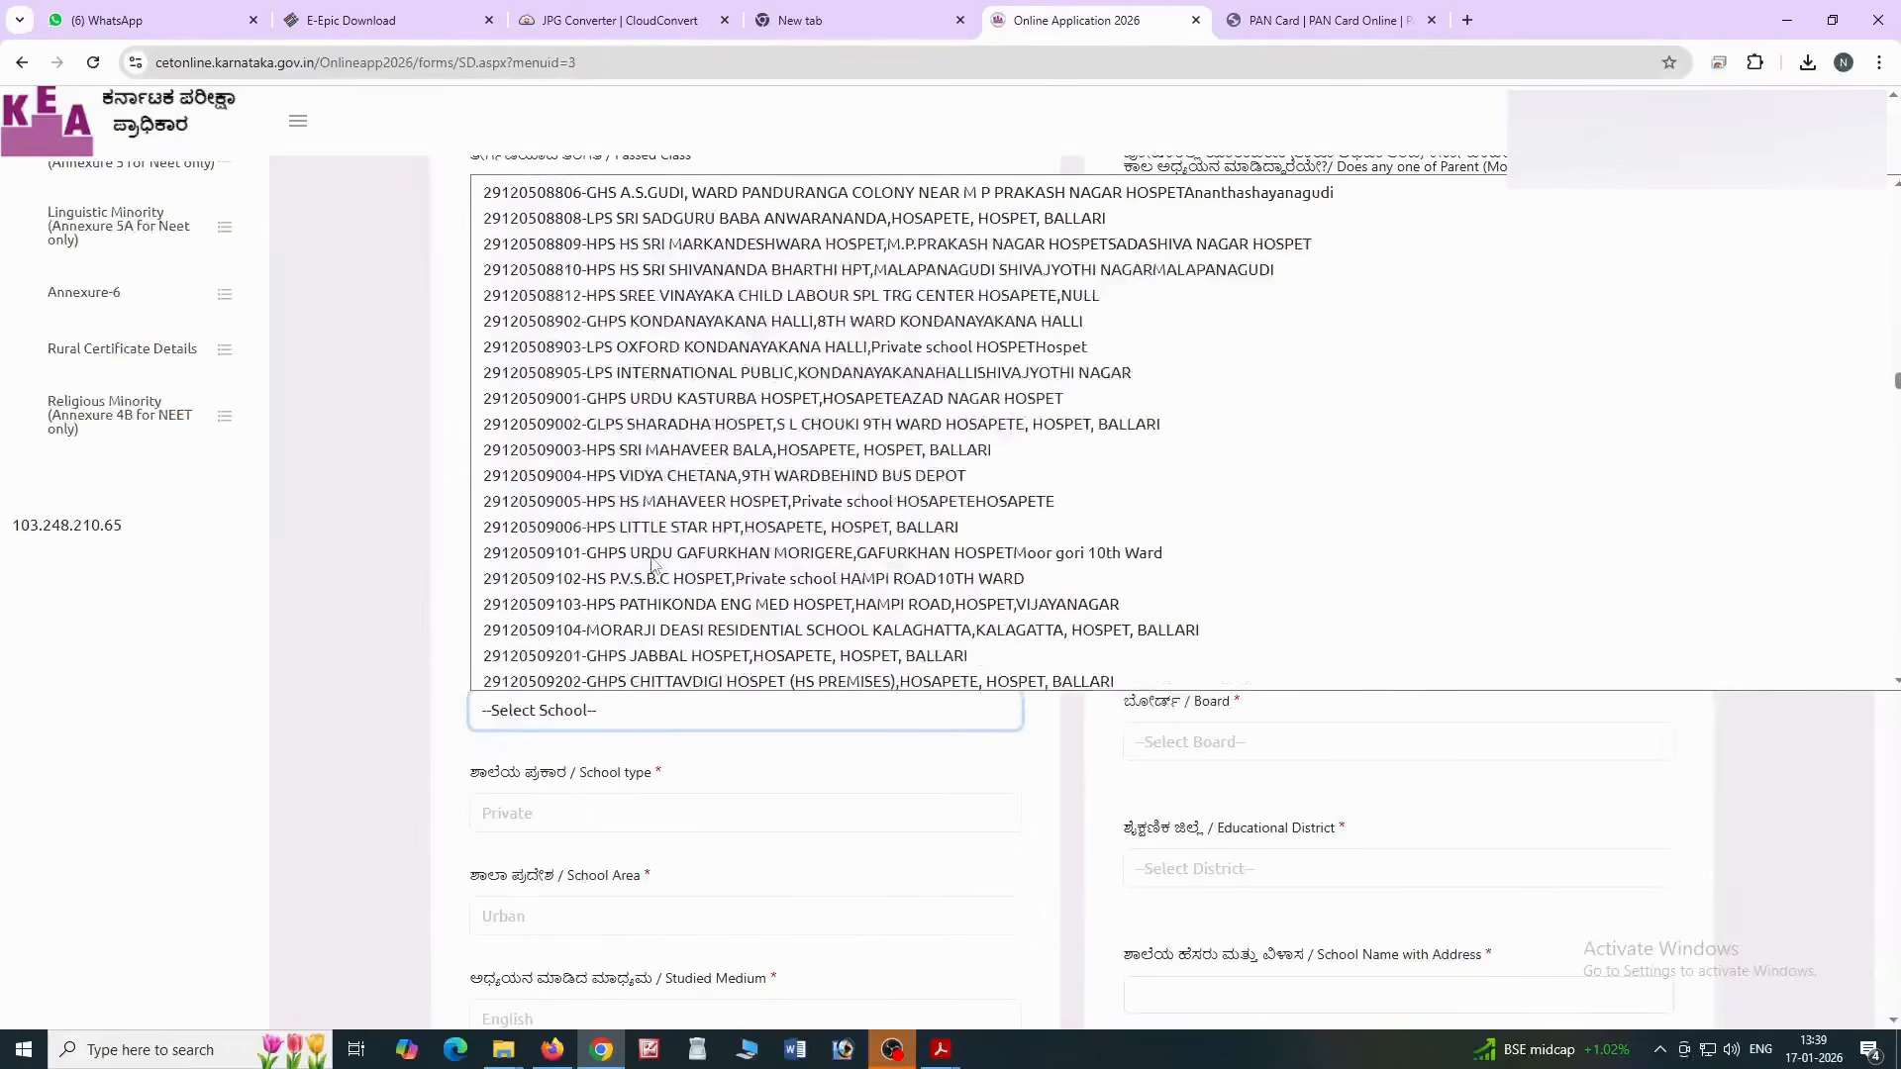
scroll(651, 563, "down", 20)
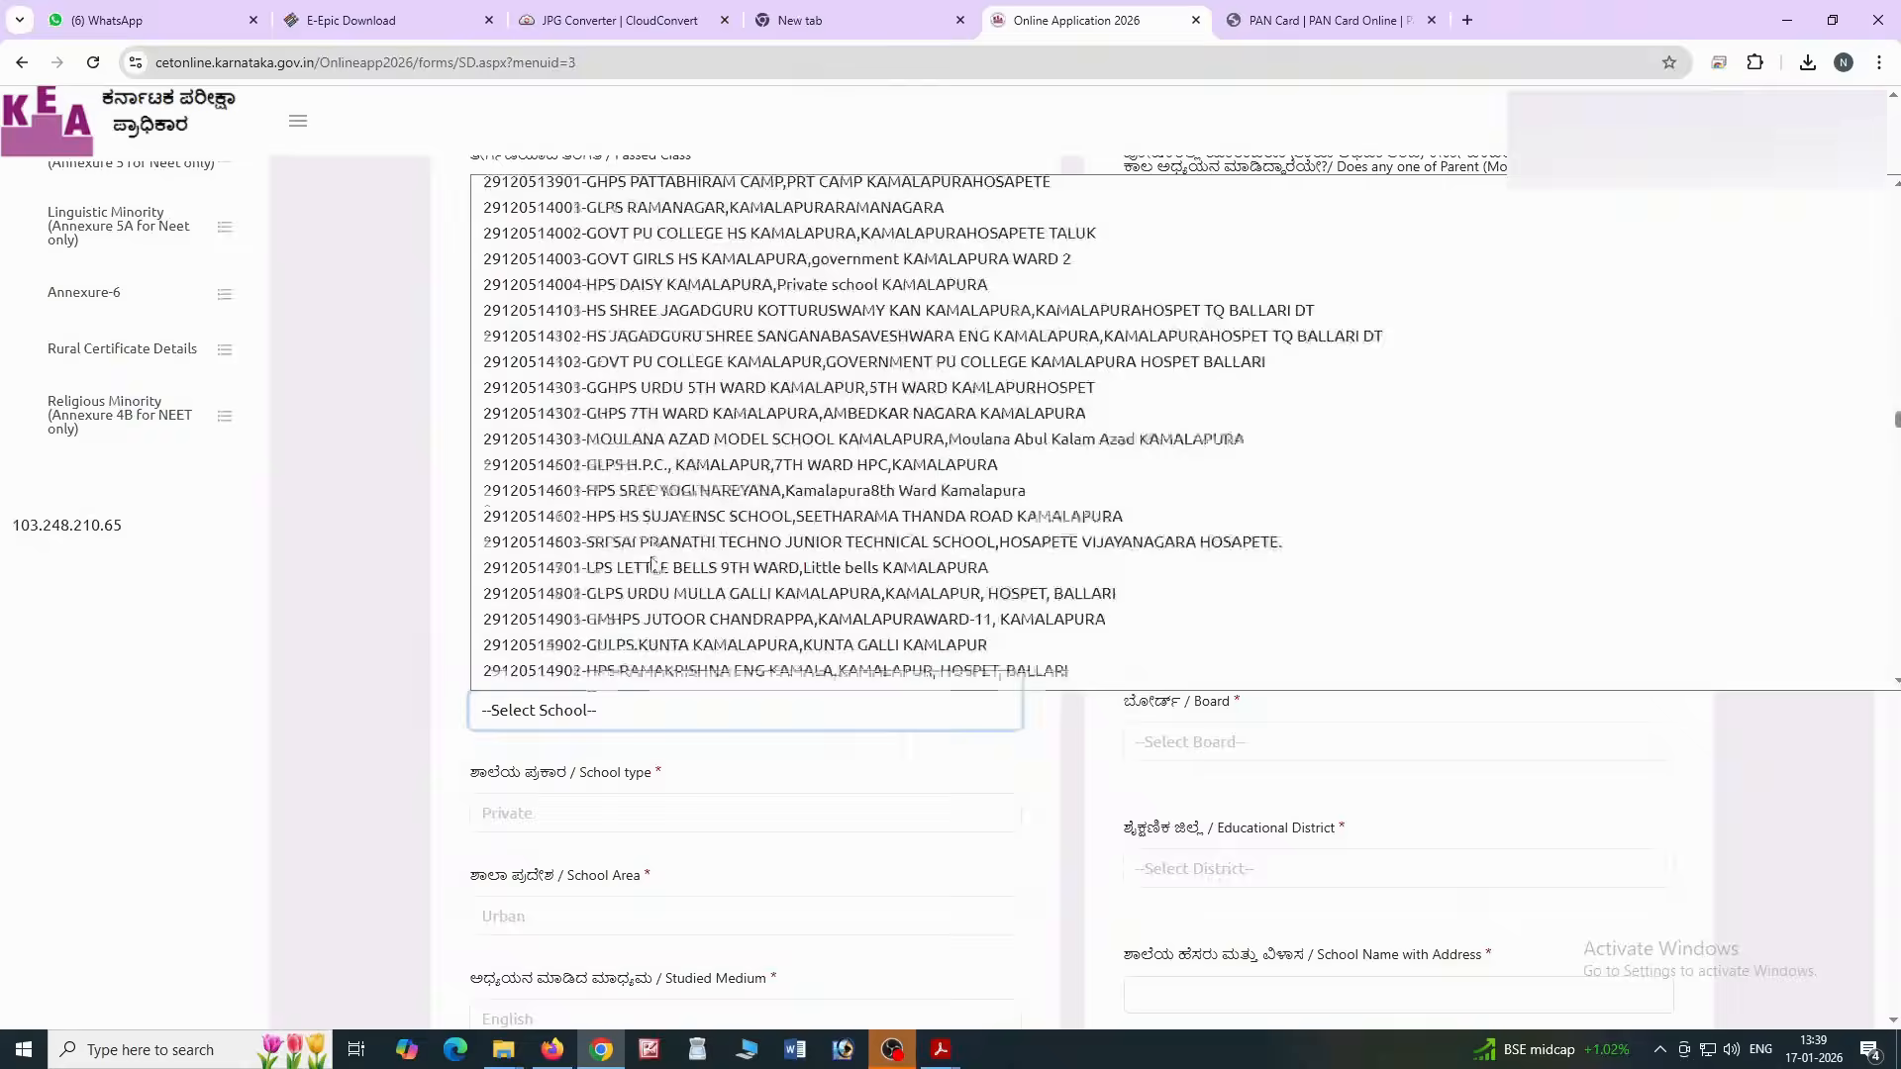
scroll(594, 539, "up", 1)
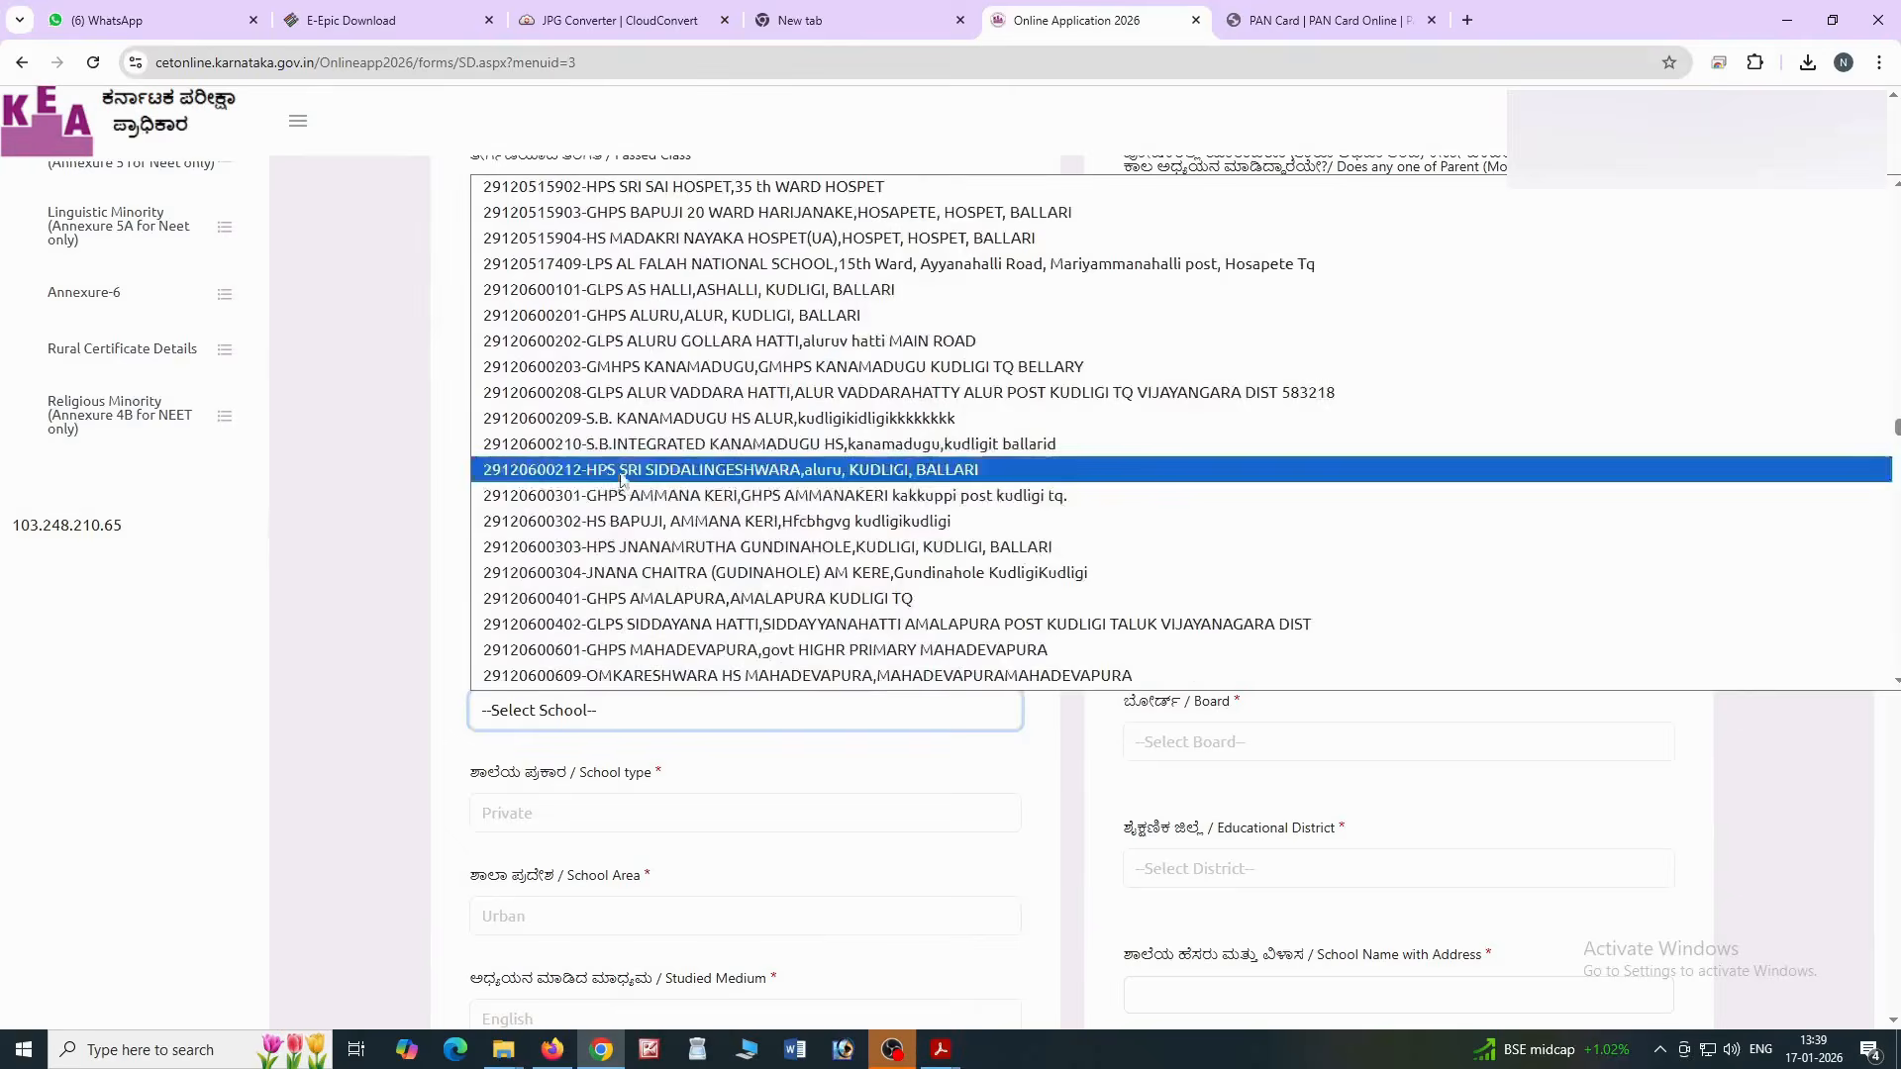
scroll(594, 539, "down", 3)
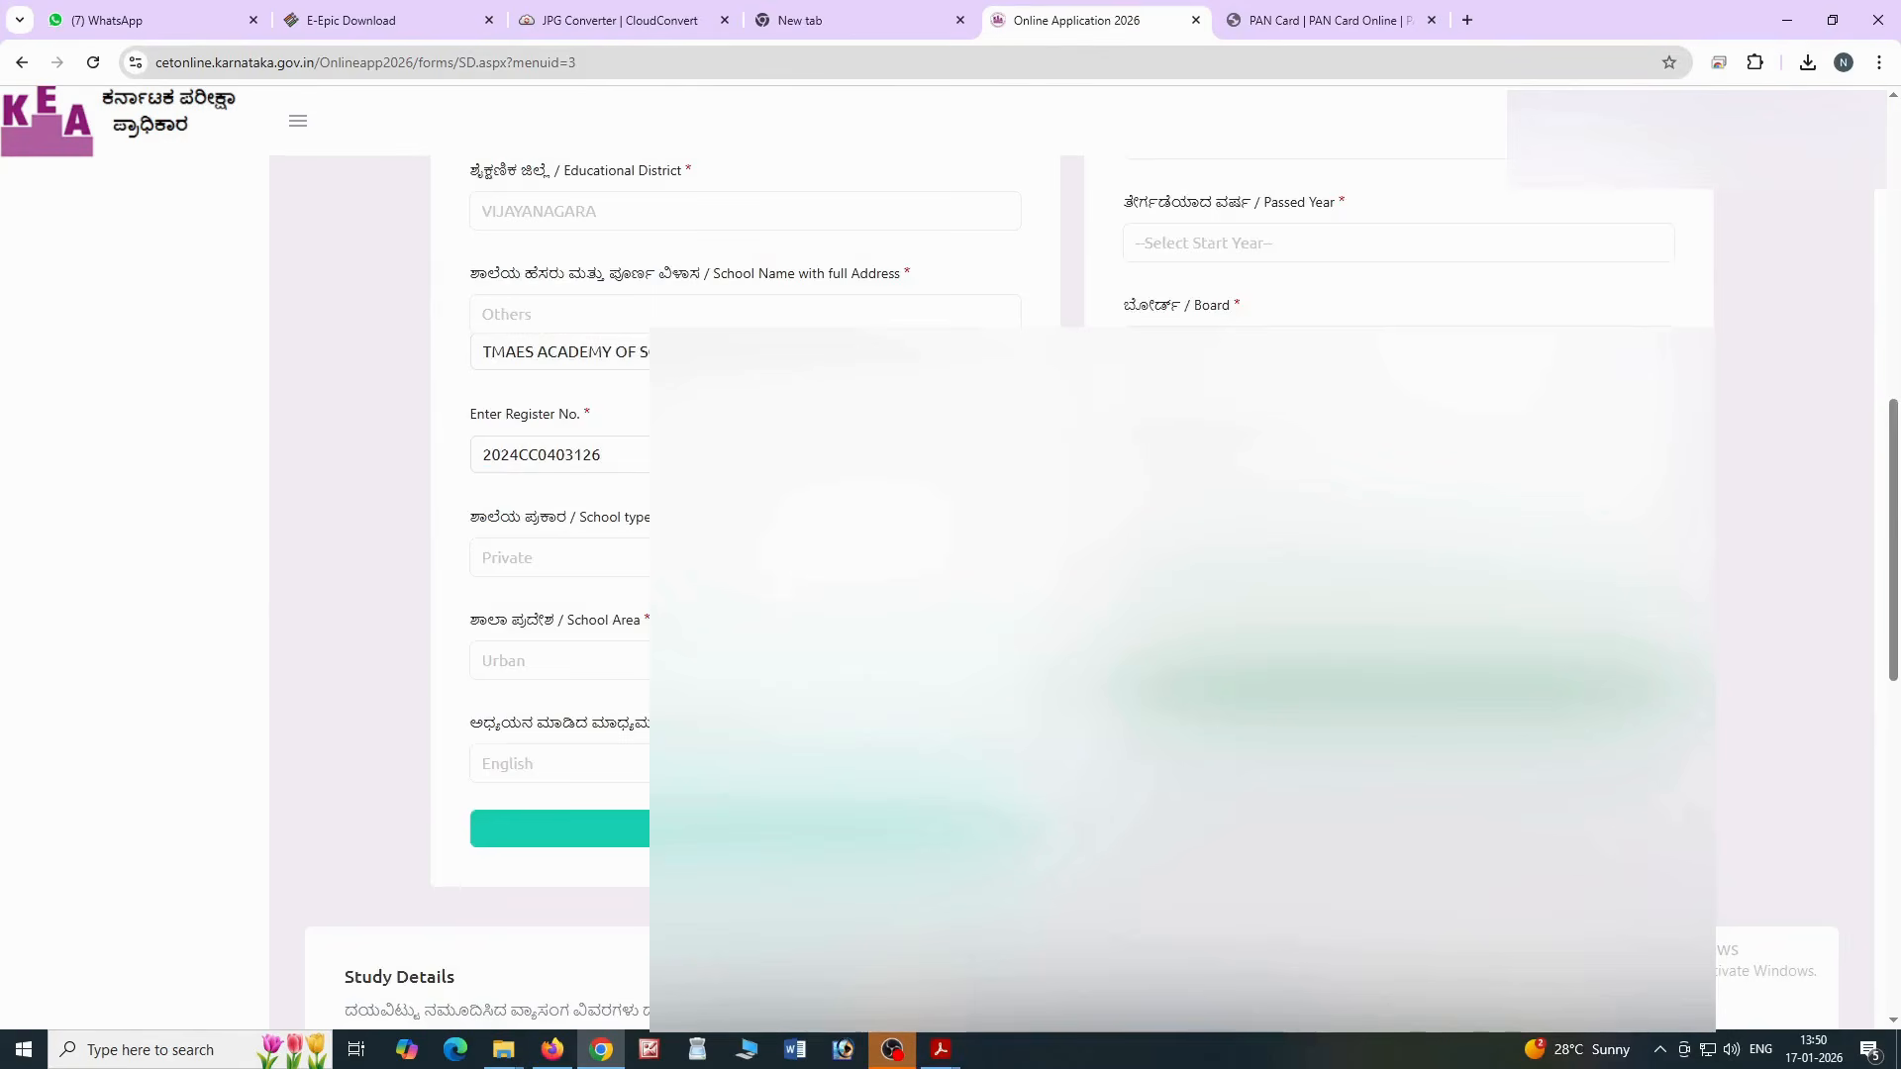
Check the Study Details rows for classes 1–12 (2015–2026) and go on to Eligibility Clause
scroll(1089, 594, "down", 5)
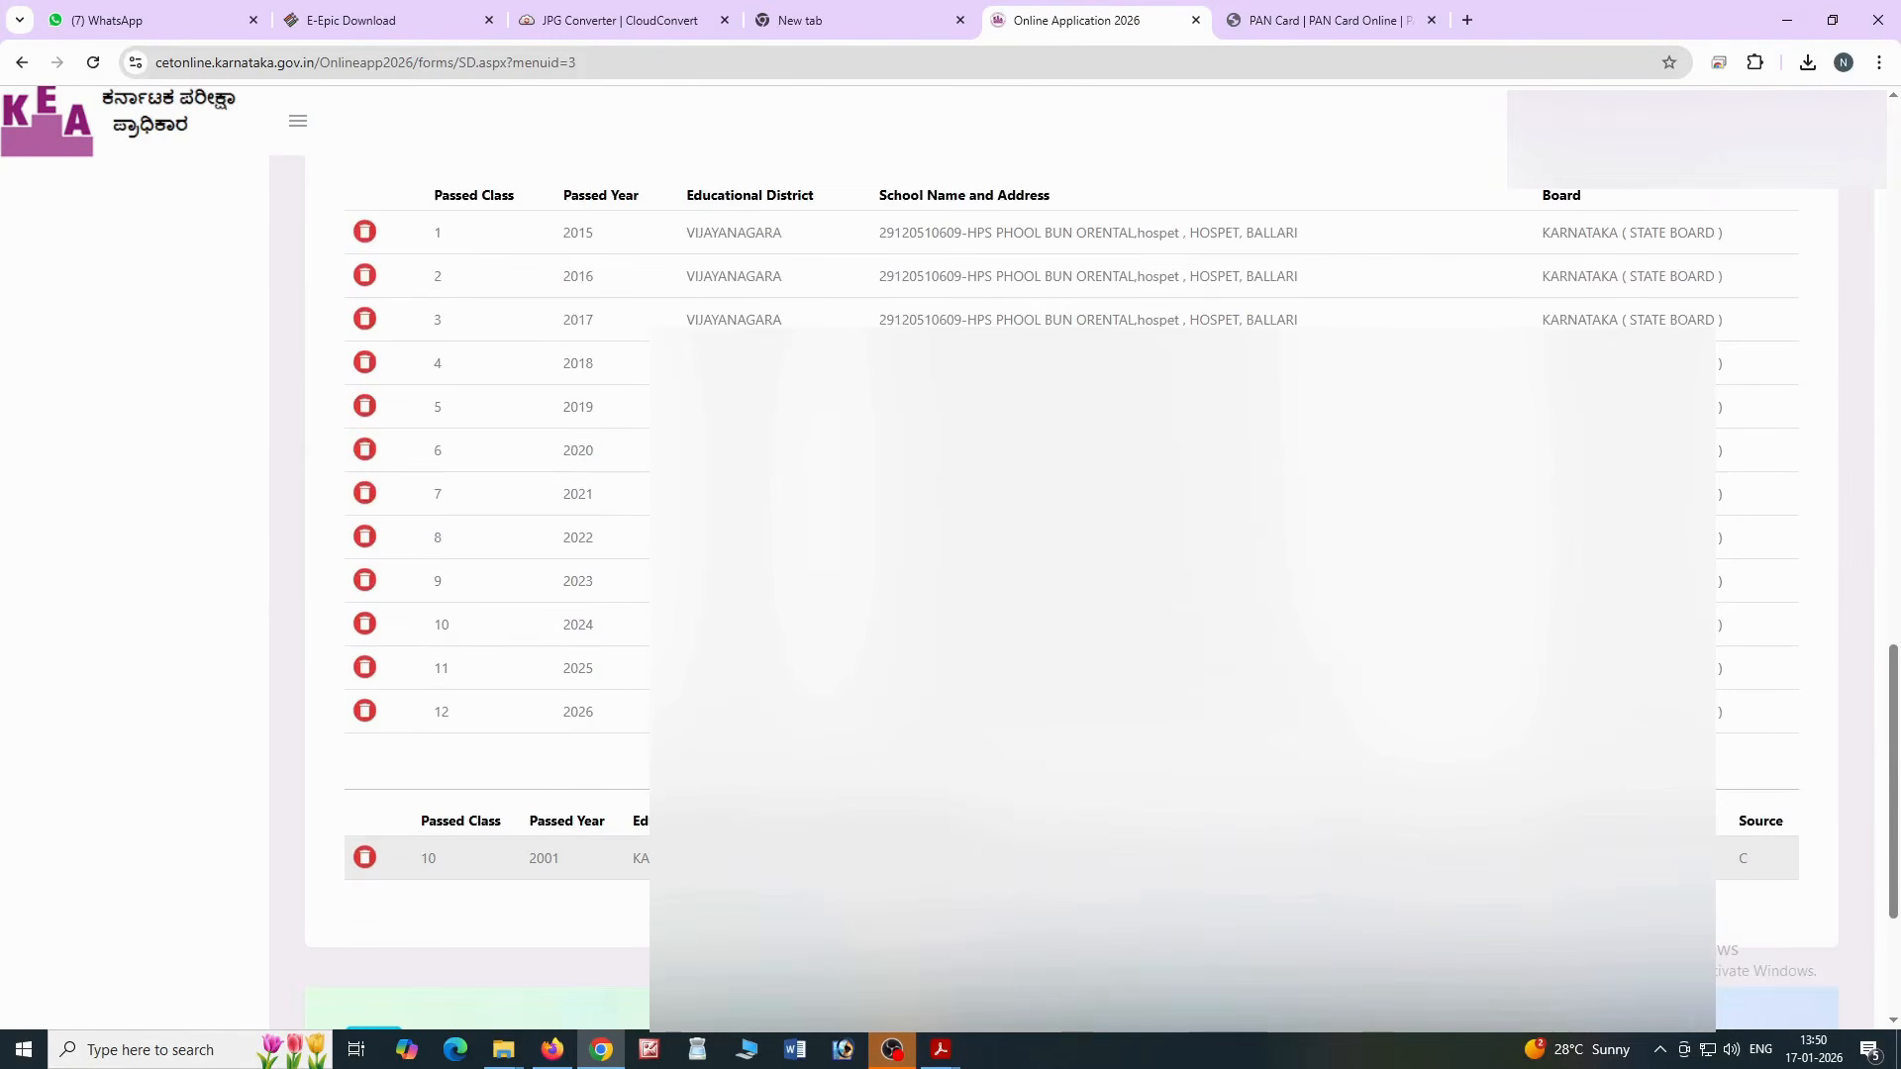
scroll(990, 594, "up", 15)
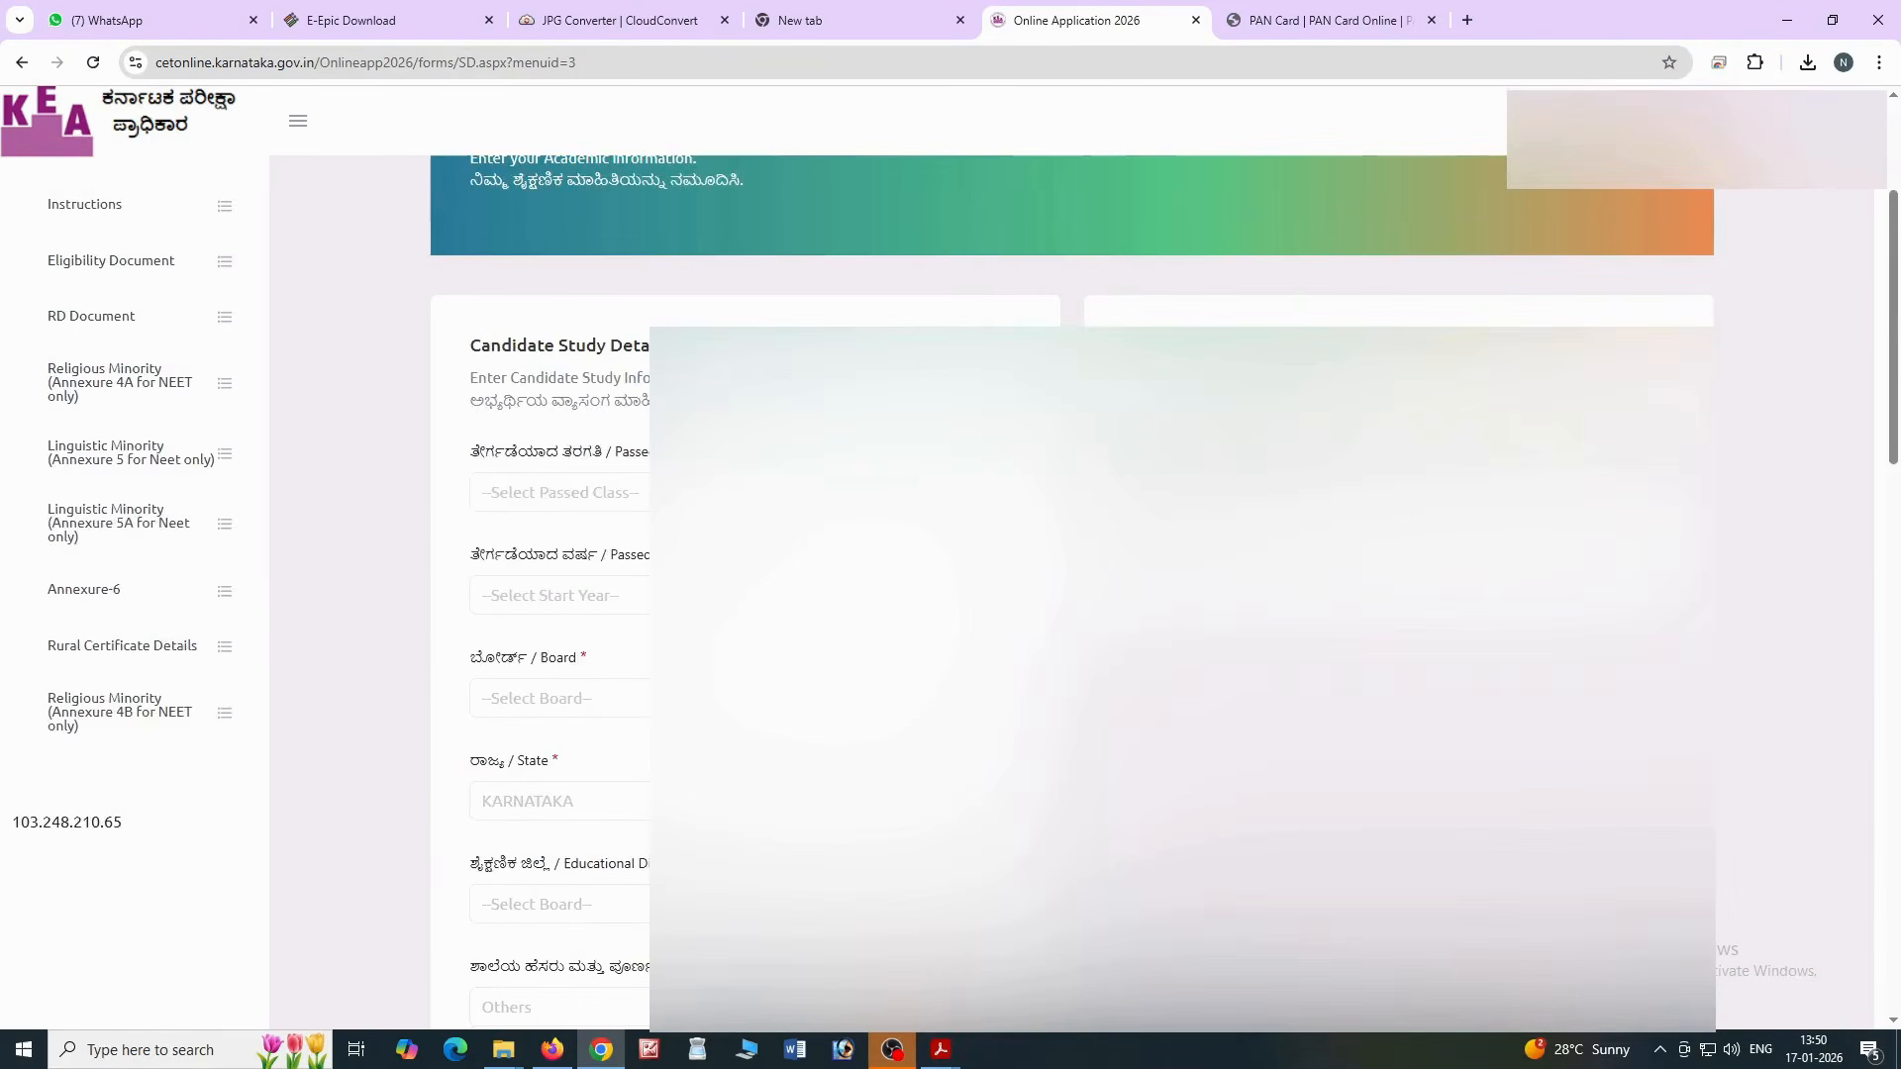
scroll(990, 594, "down", 5)
scroll(436, 879, "down", 10)
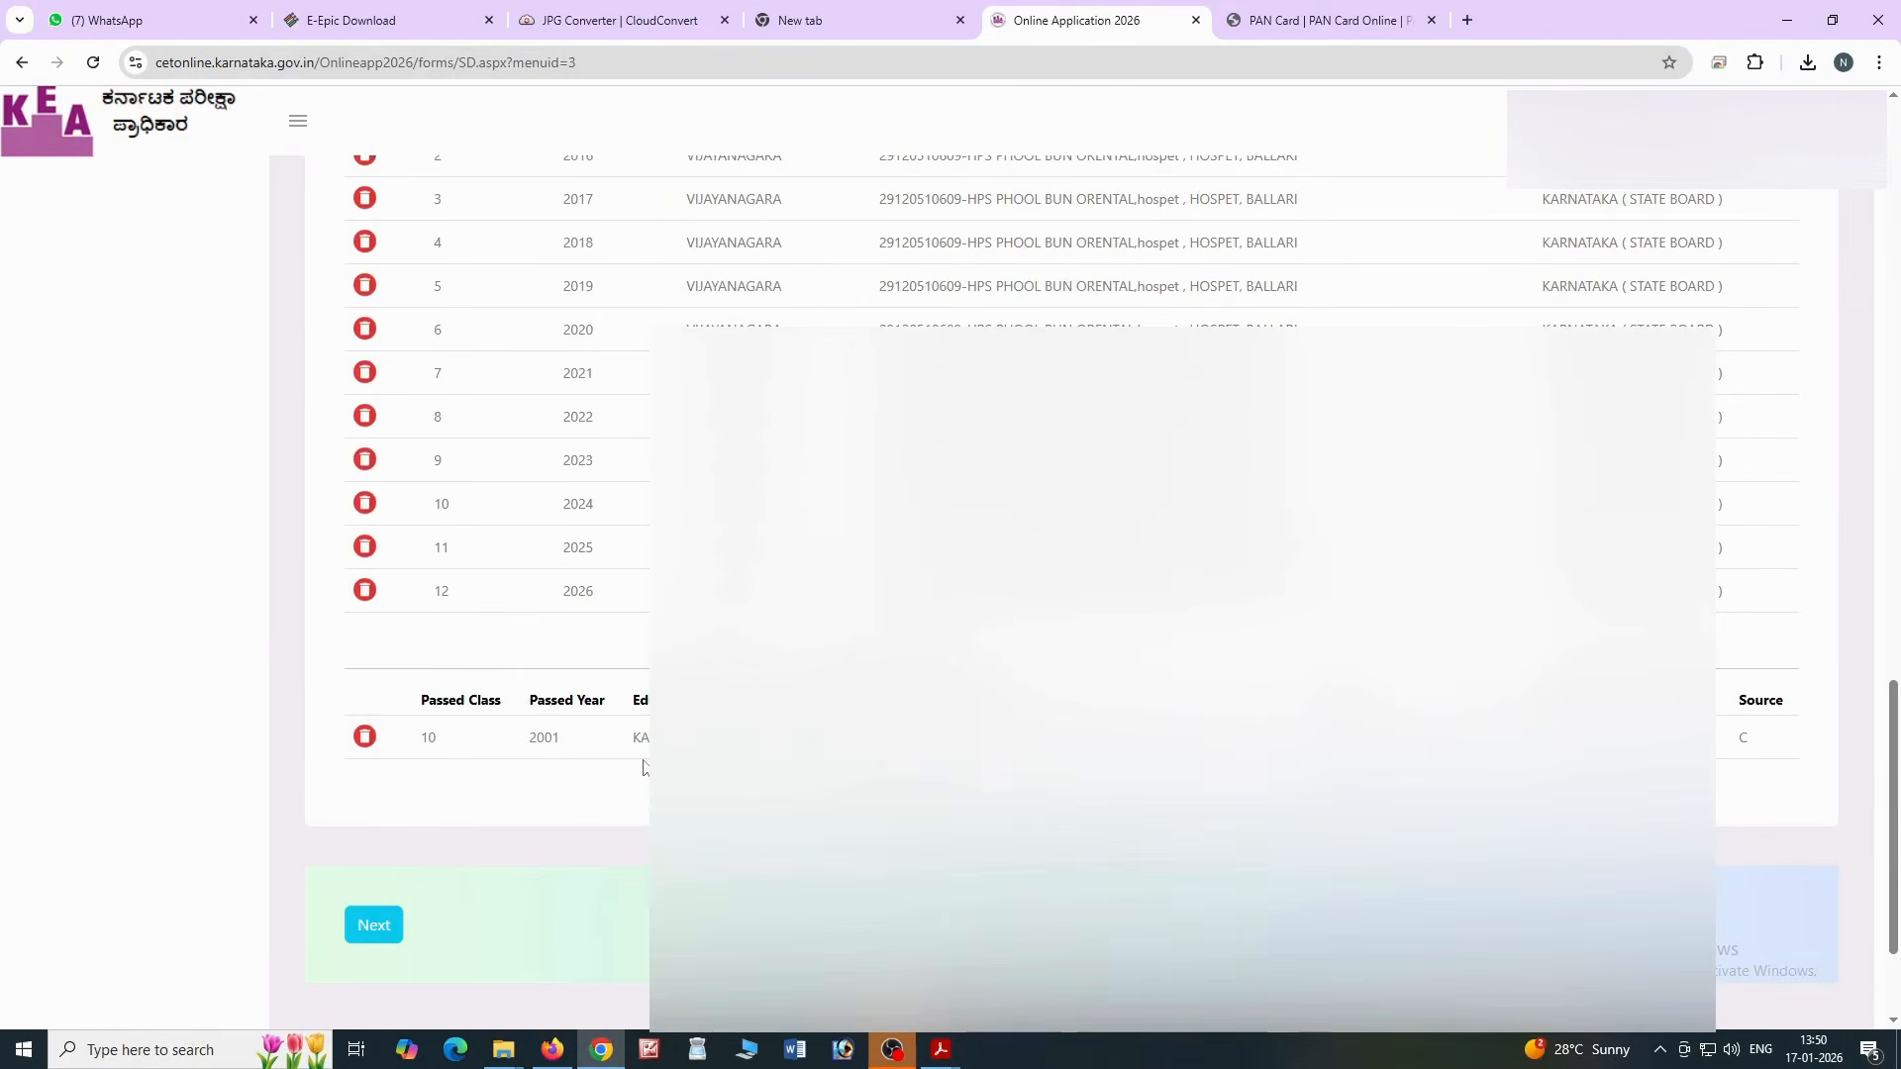
scroll(399, 849, "up", 2)
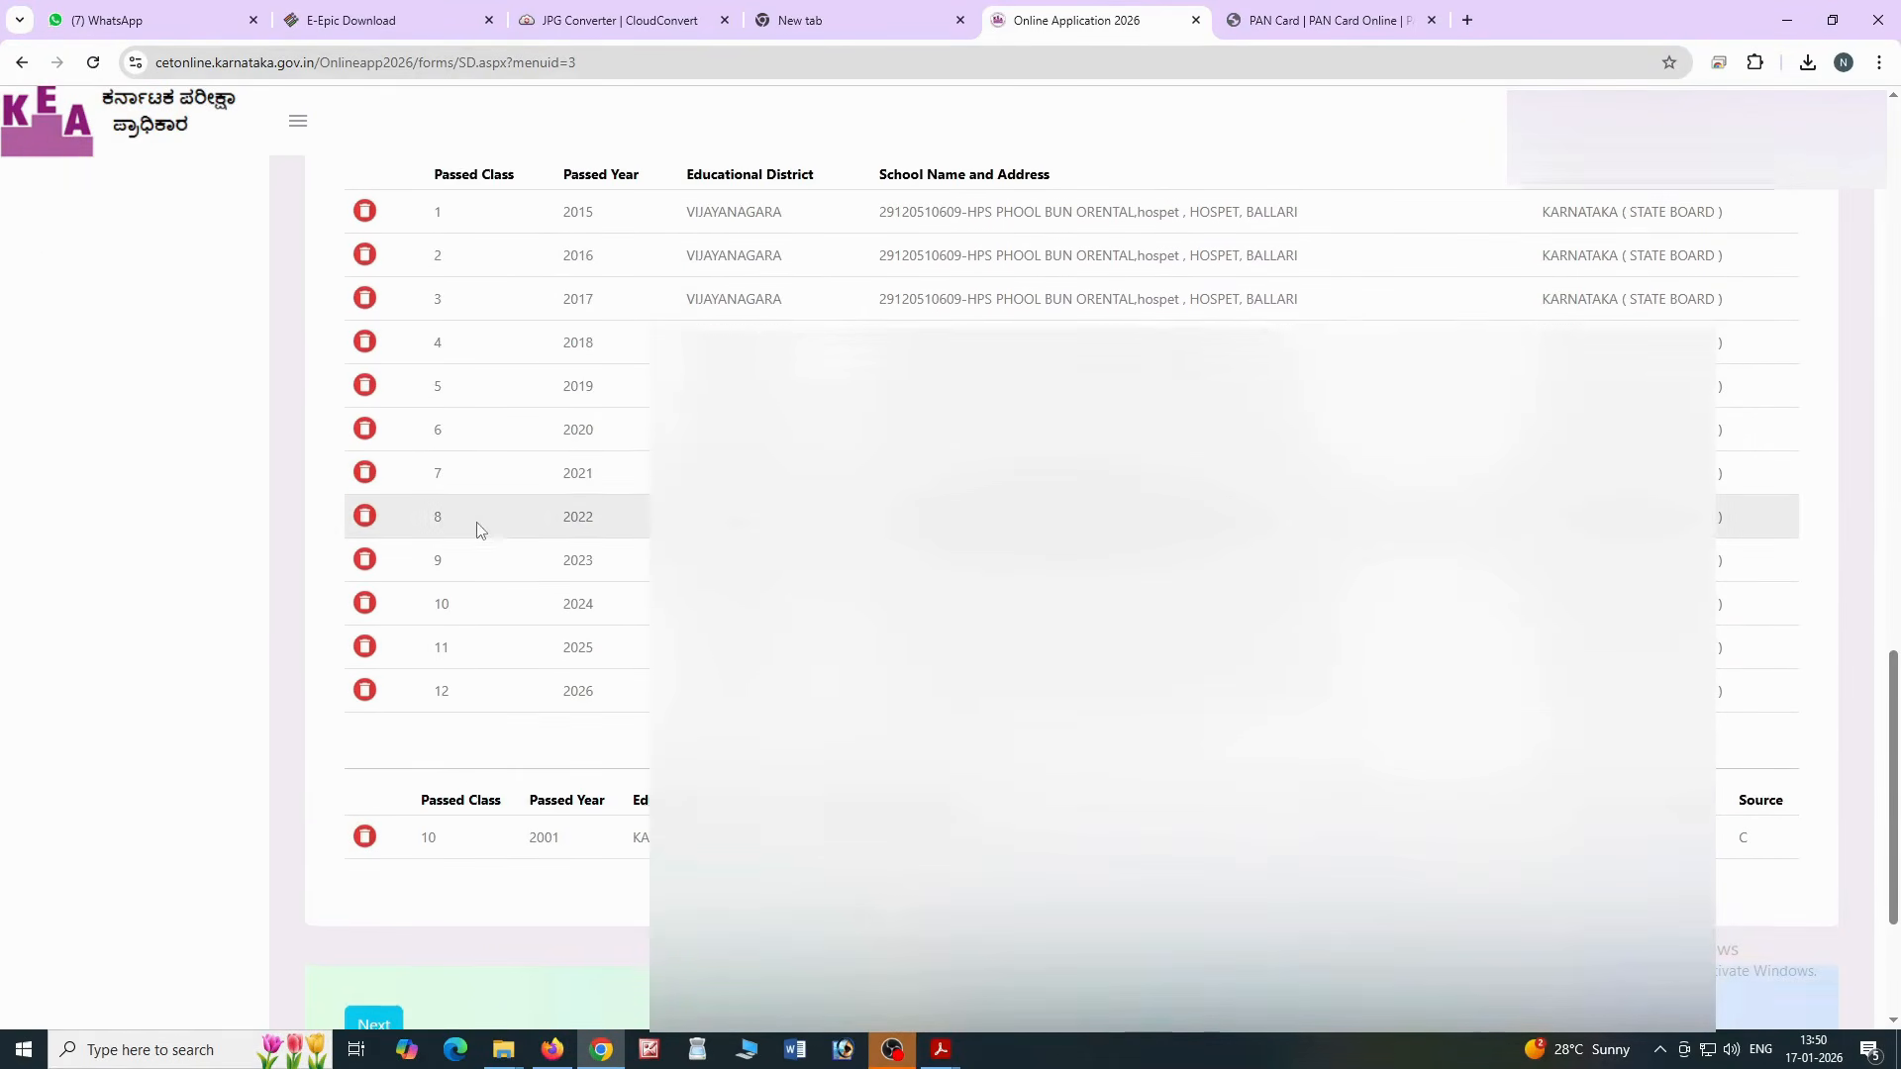
scroll(443, 383, "down", 2)
left_click(385, 927)
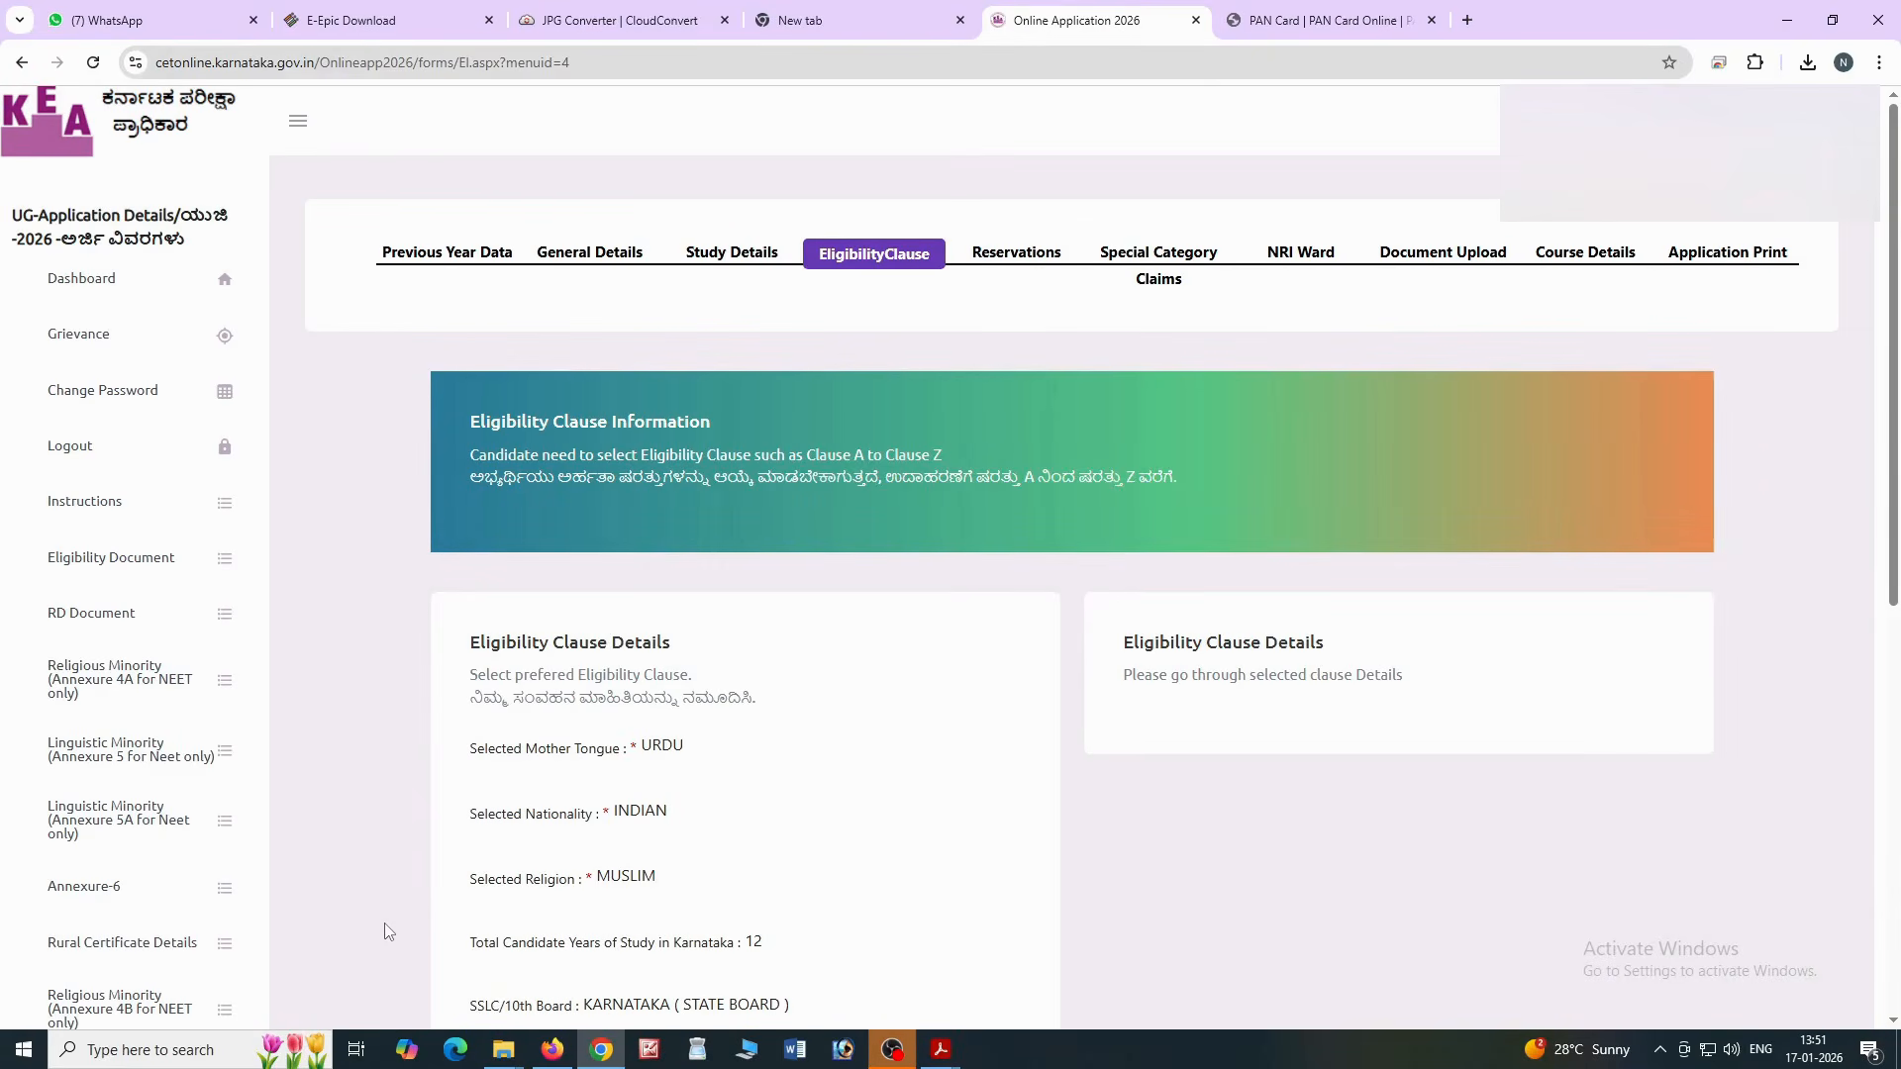
Review the Clause - a summary of Karnataka study years and continue to Reservation Claims
scroll(432, 919, "down", 4)
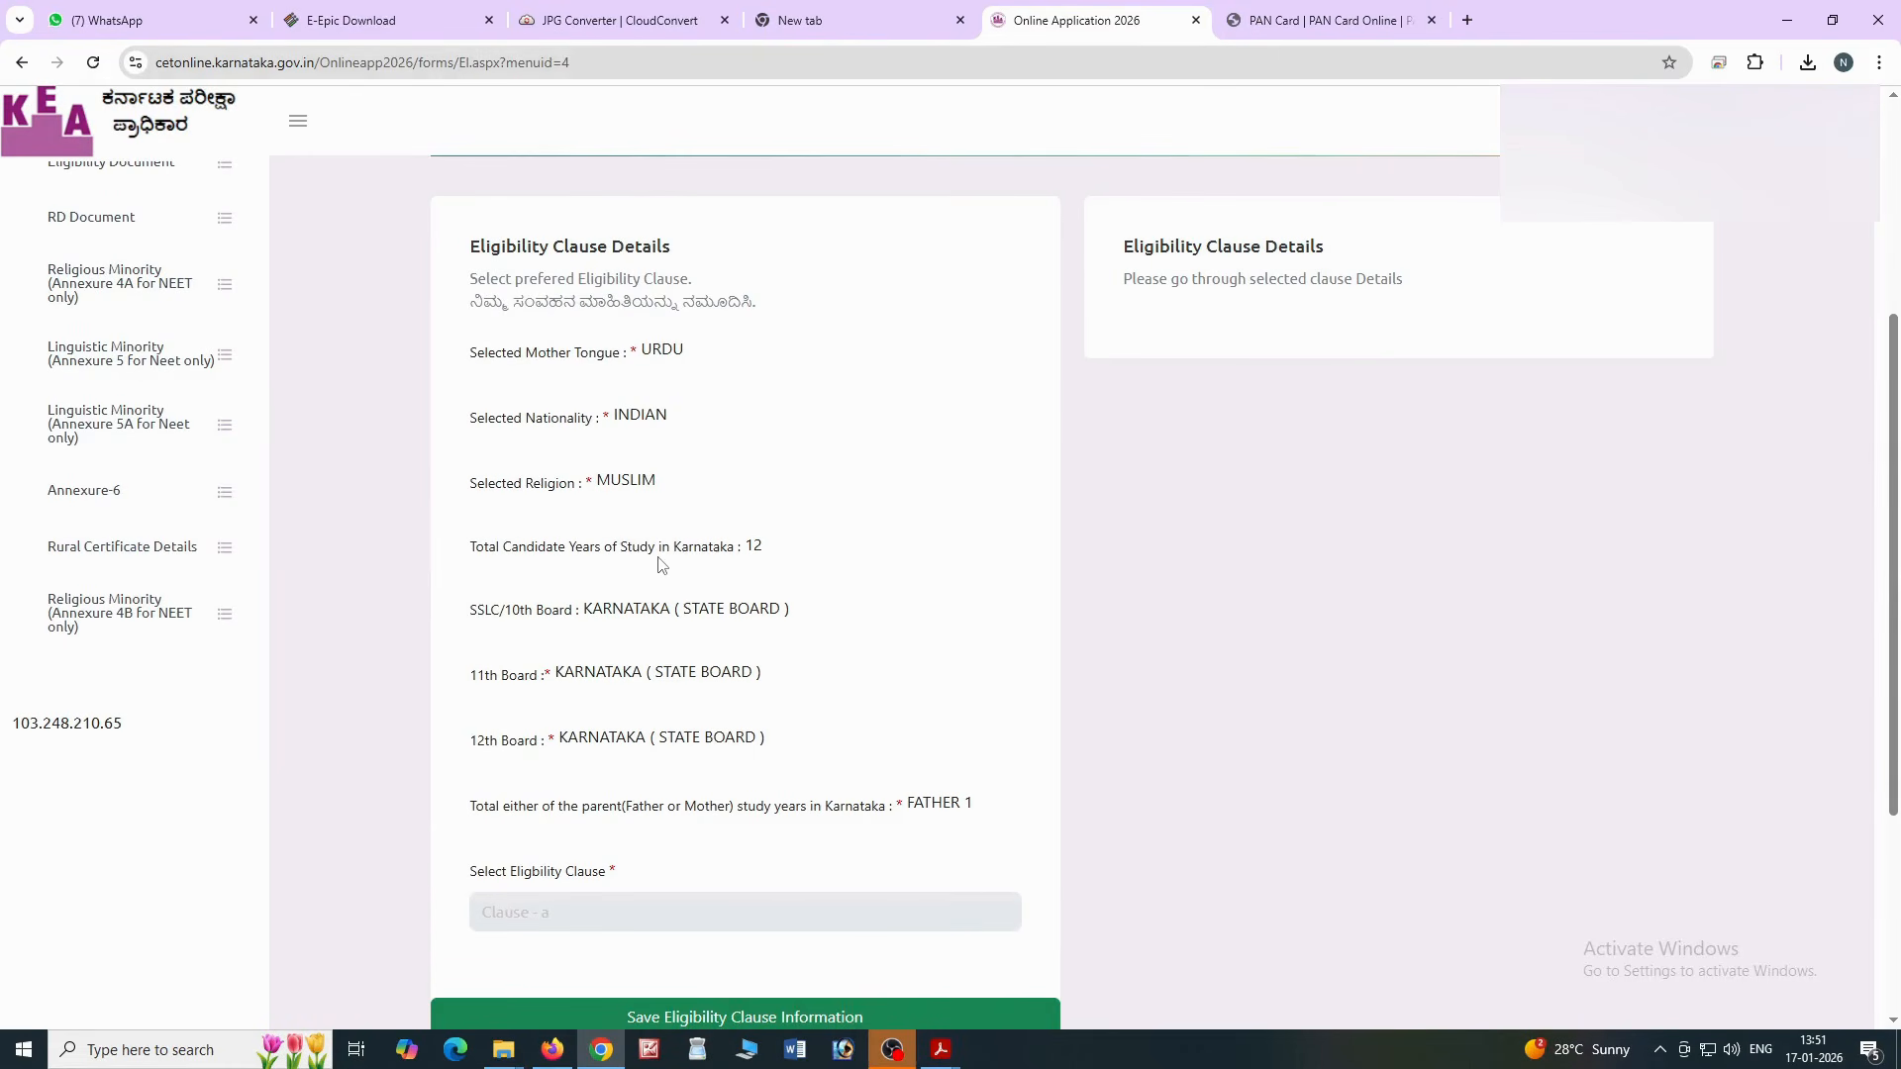
scroll(661, 564, "down", 3)
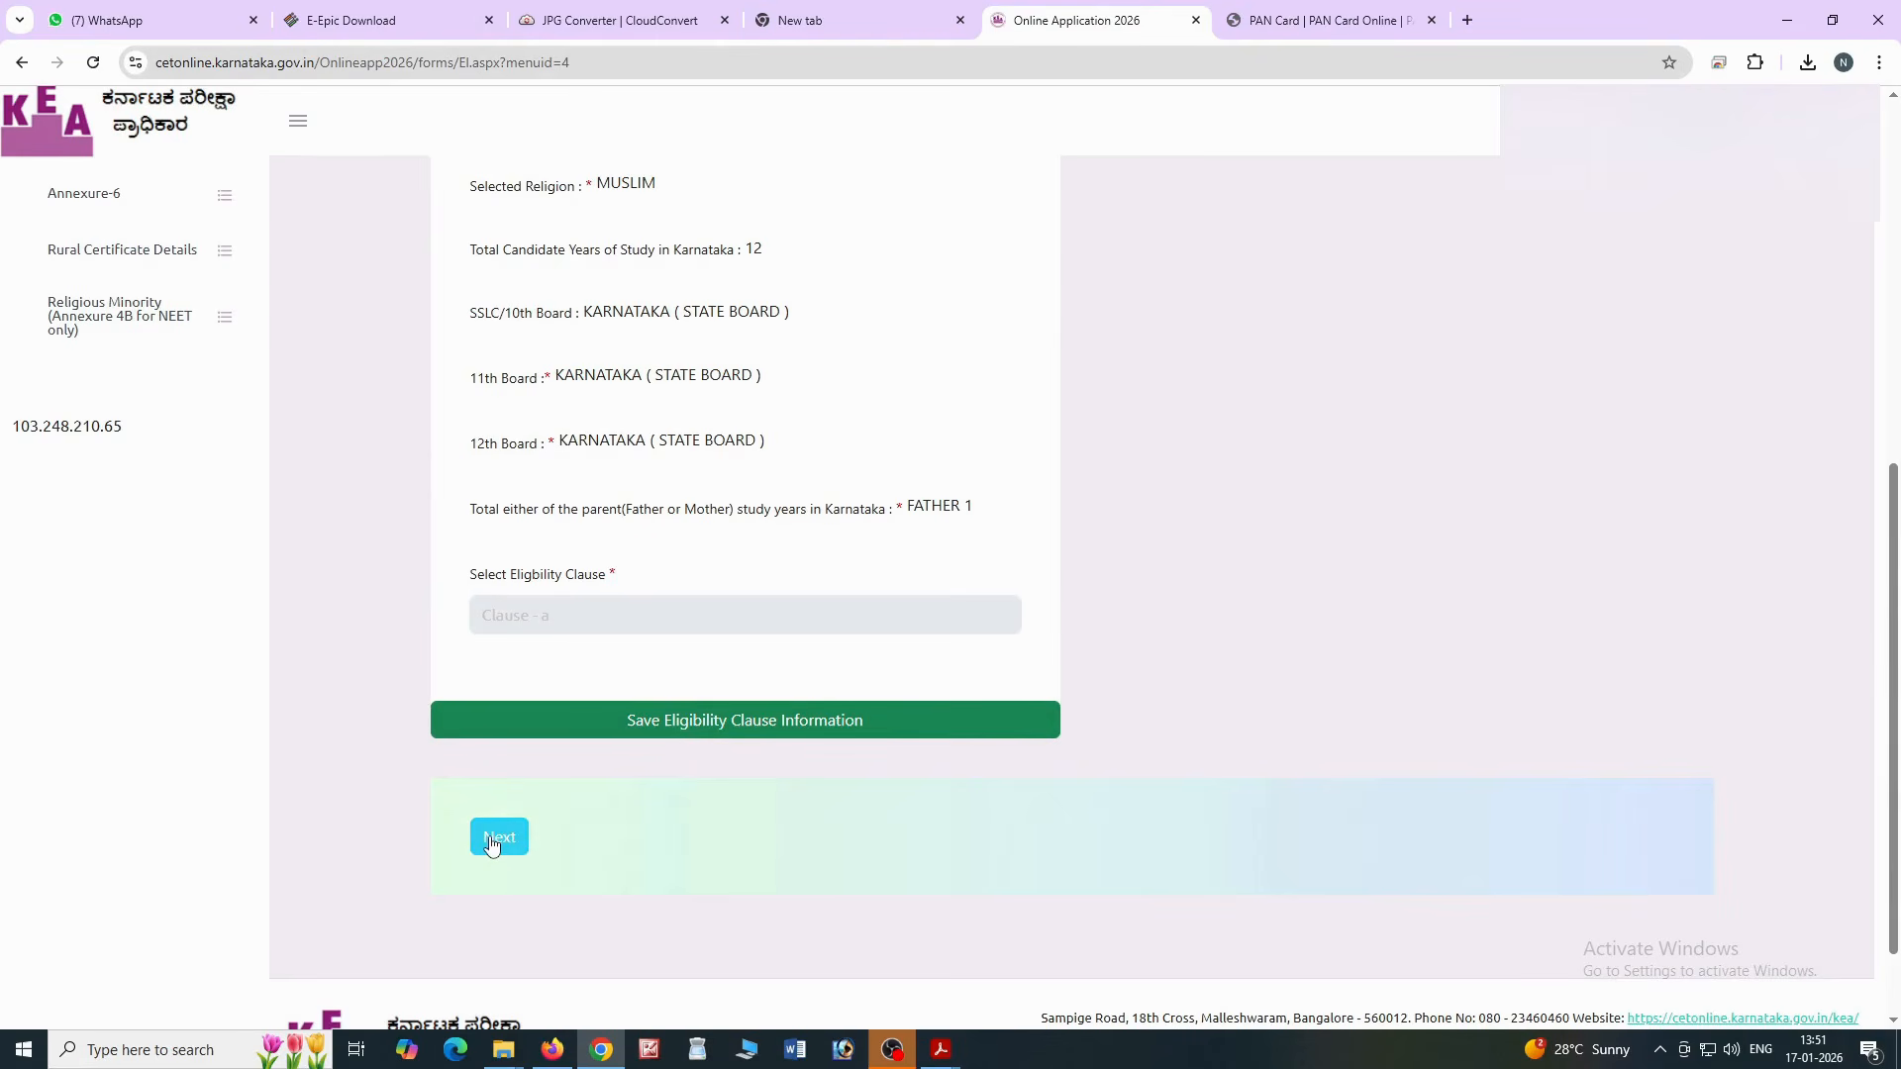
left_click(491, 845)
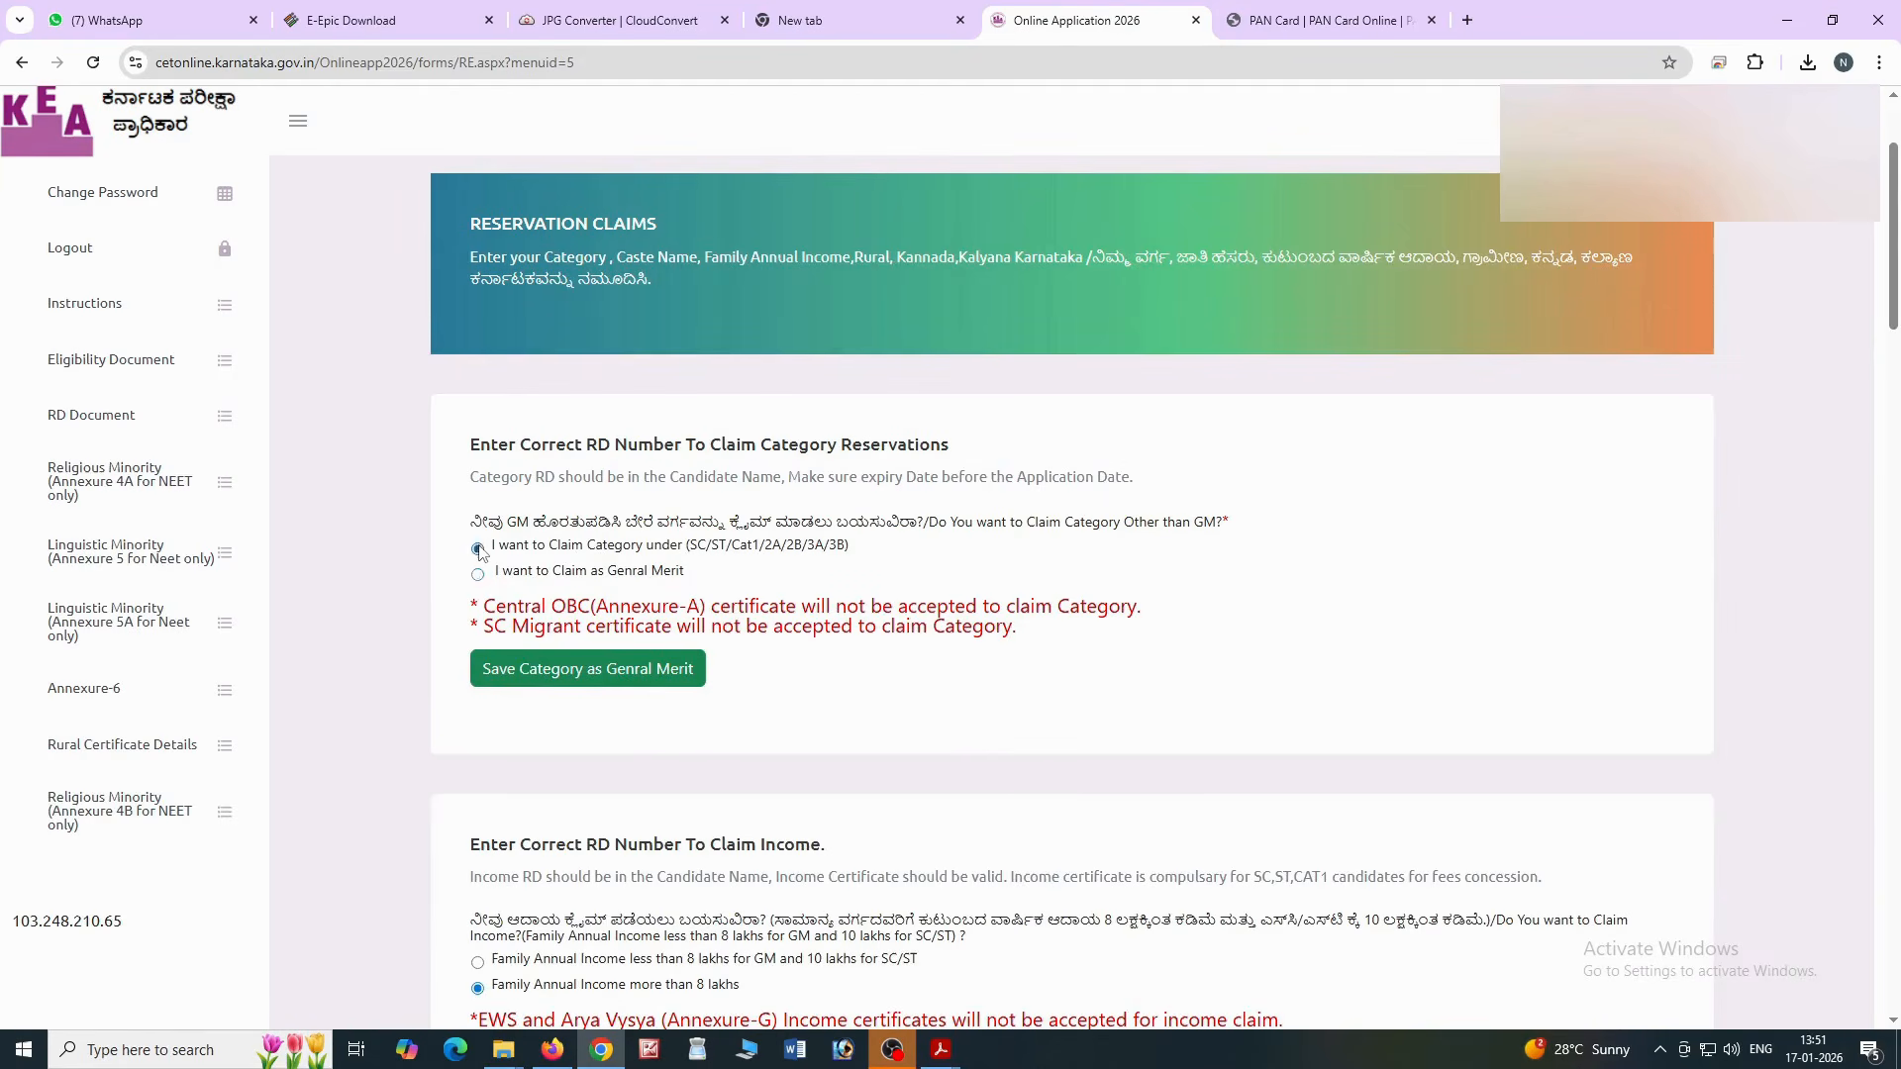
Choose to claim a reserved category, enter the category RD certificate number and verify it
left_click(478, 549)
left_click(544, 709)
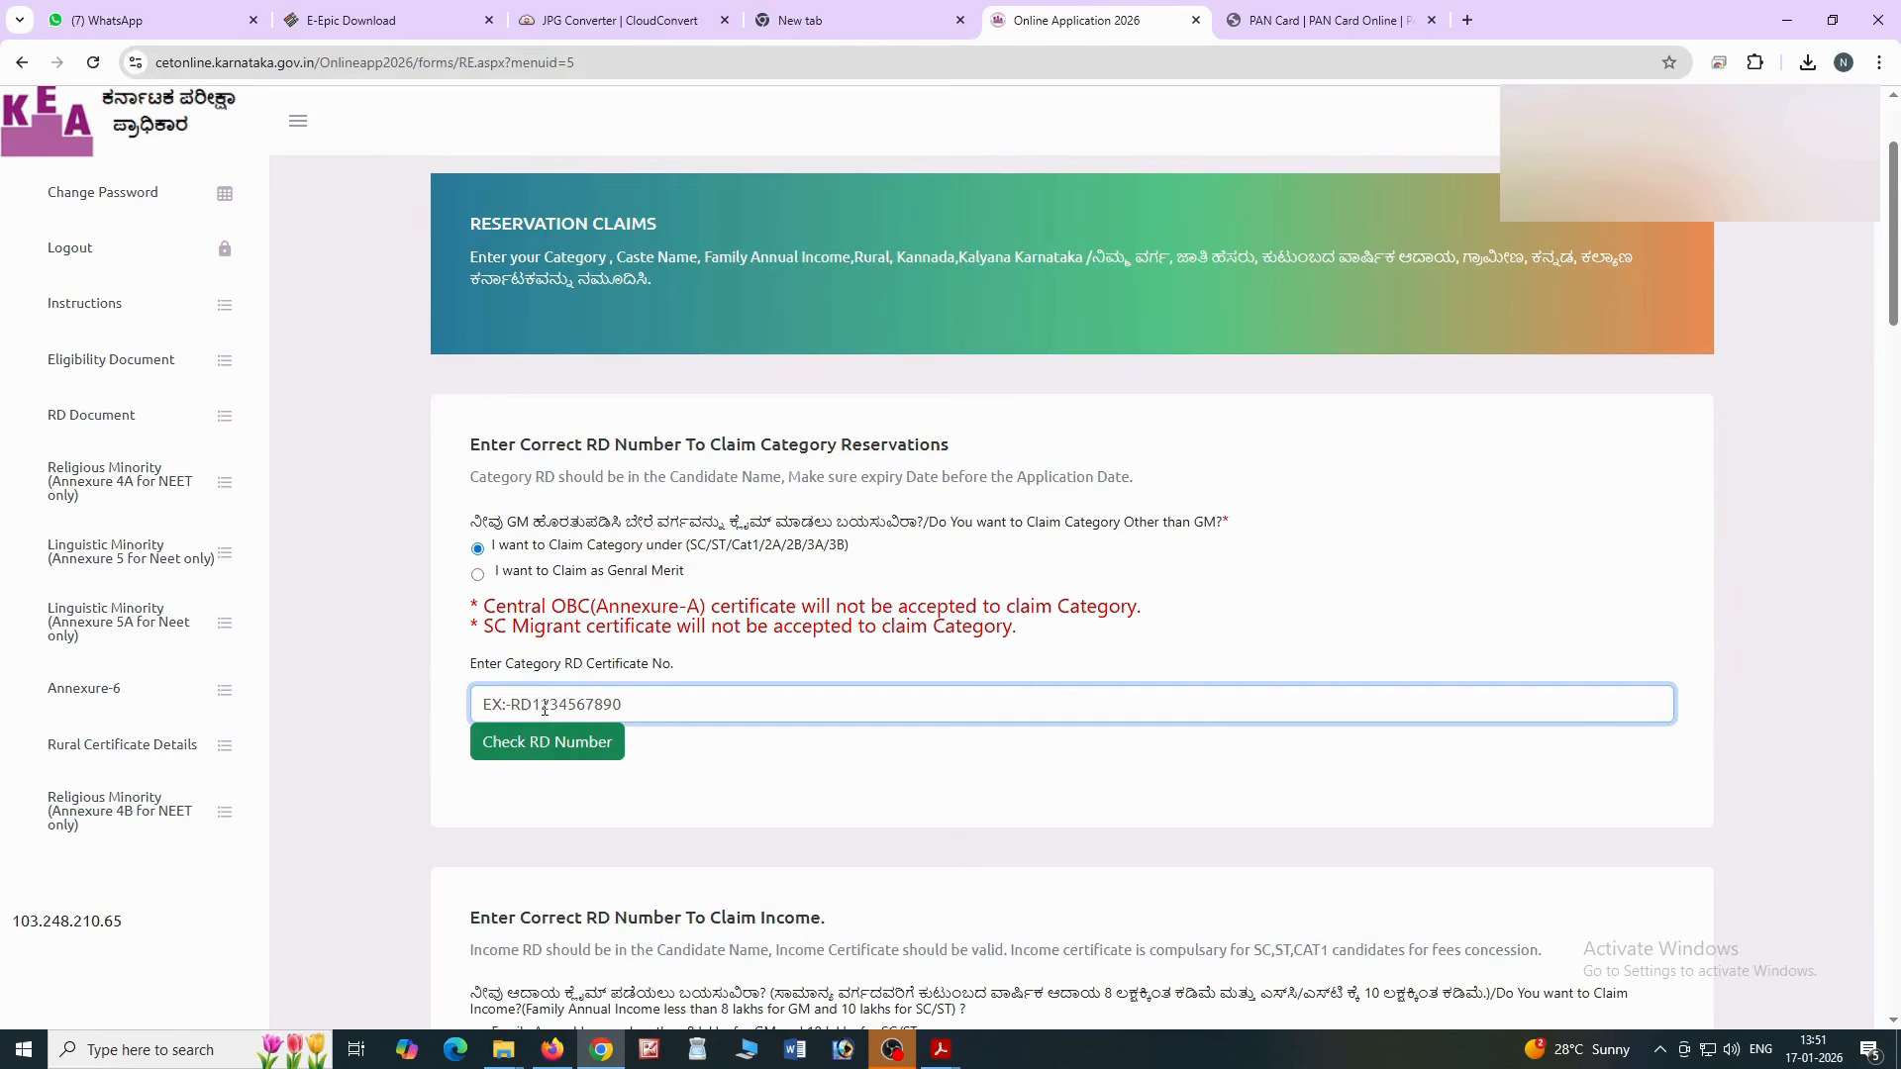
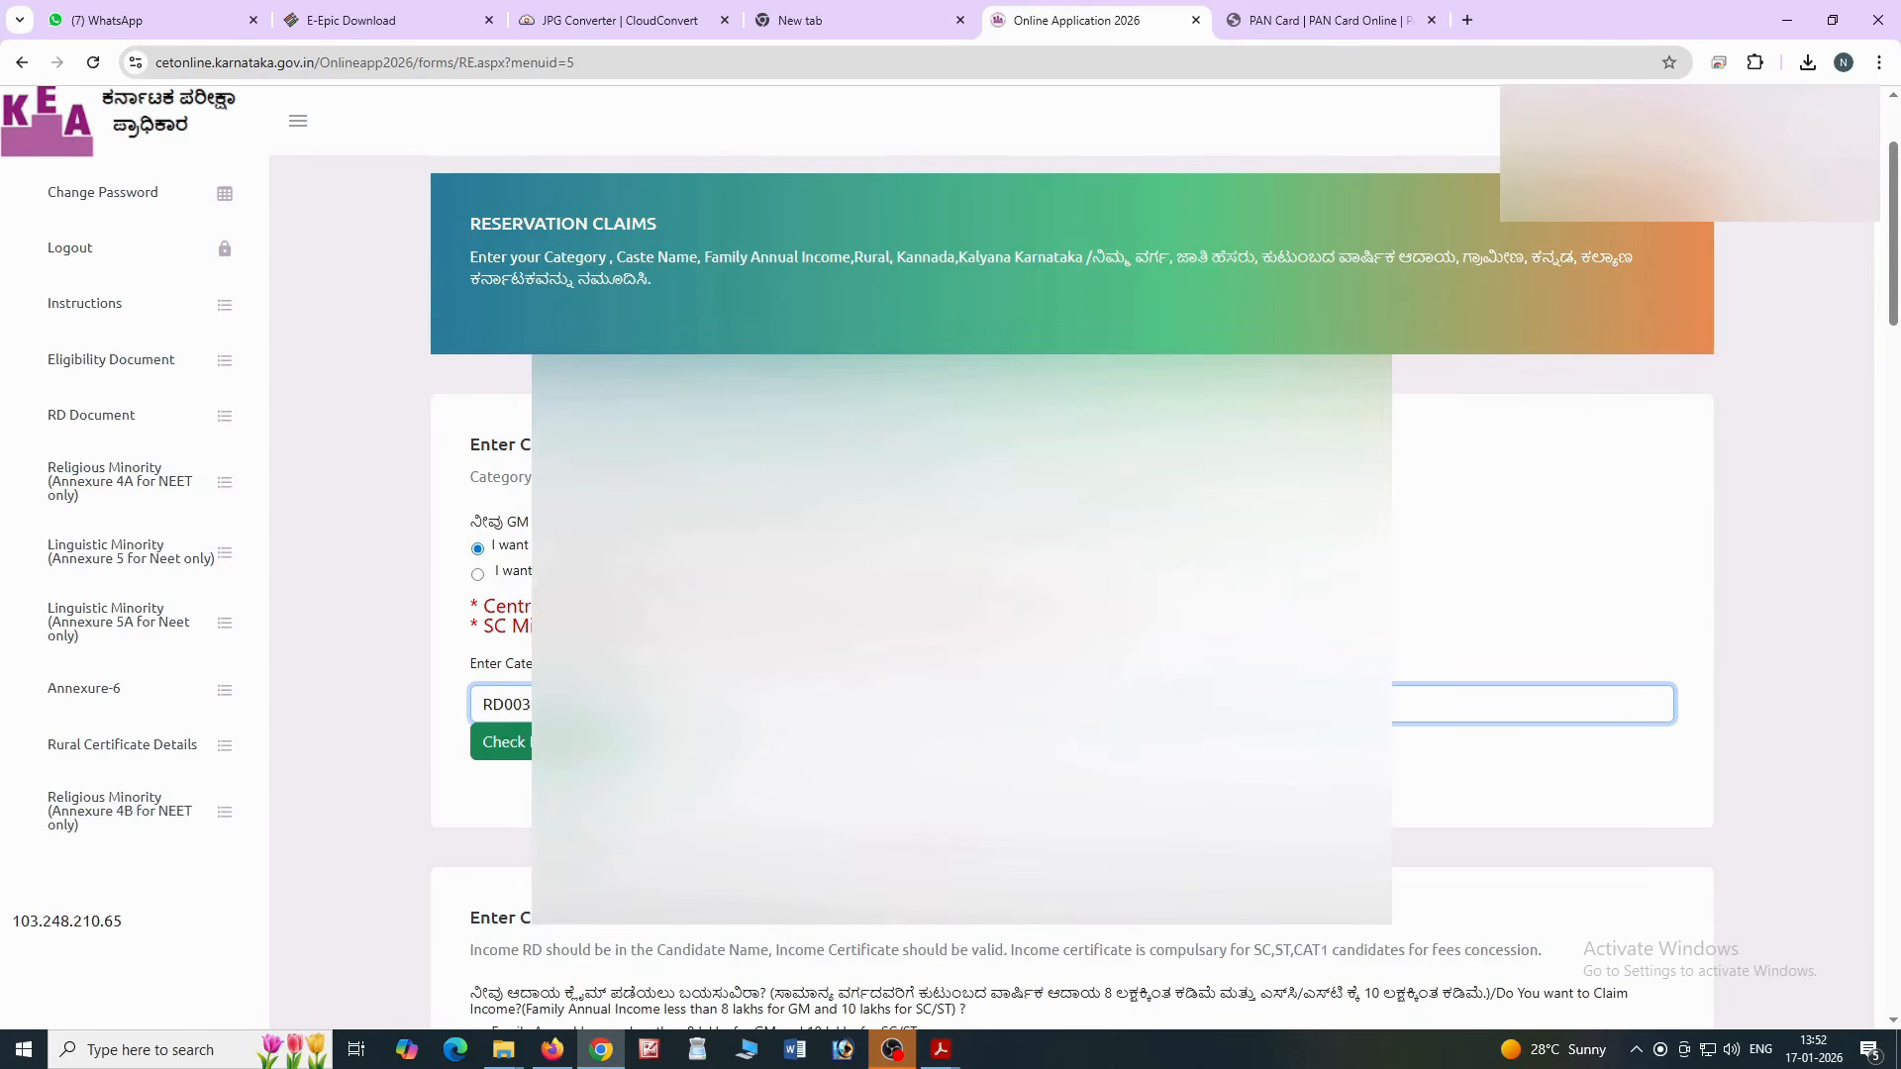
left_click(554, 742)
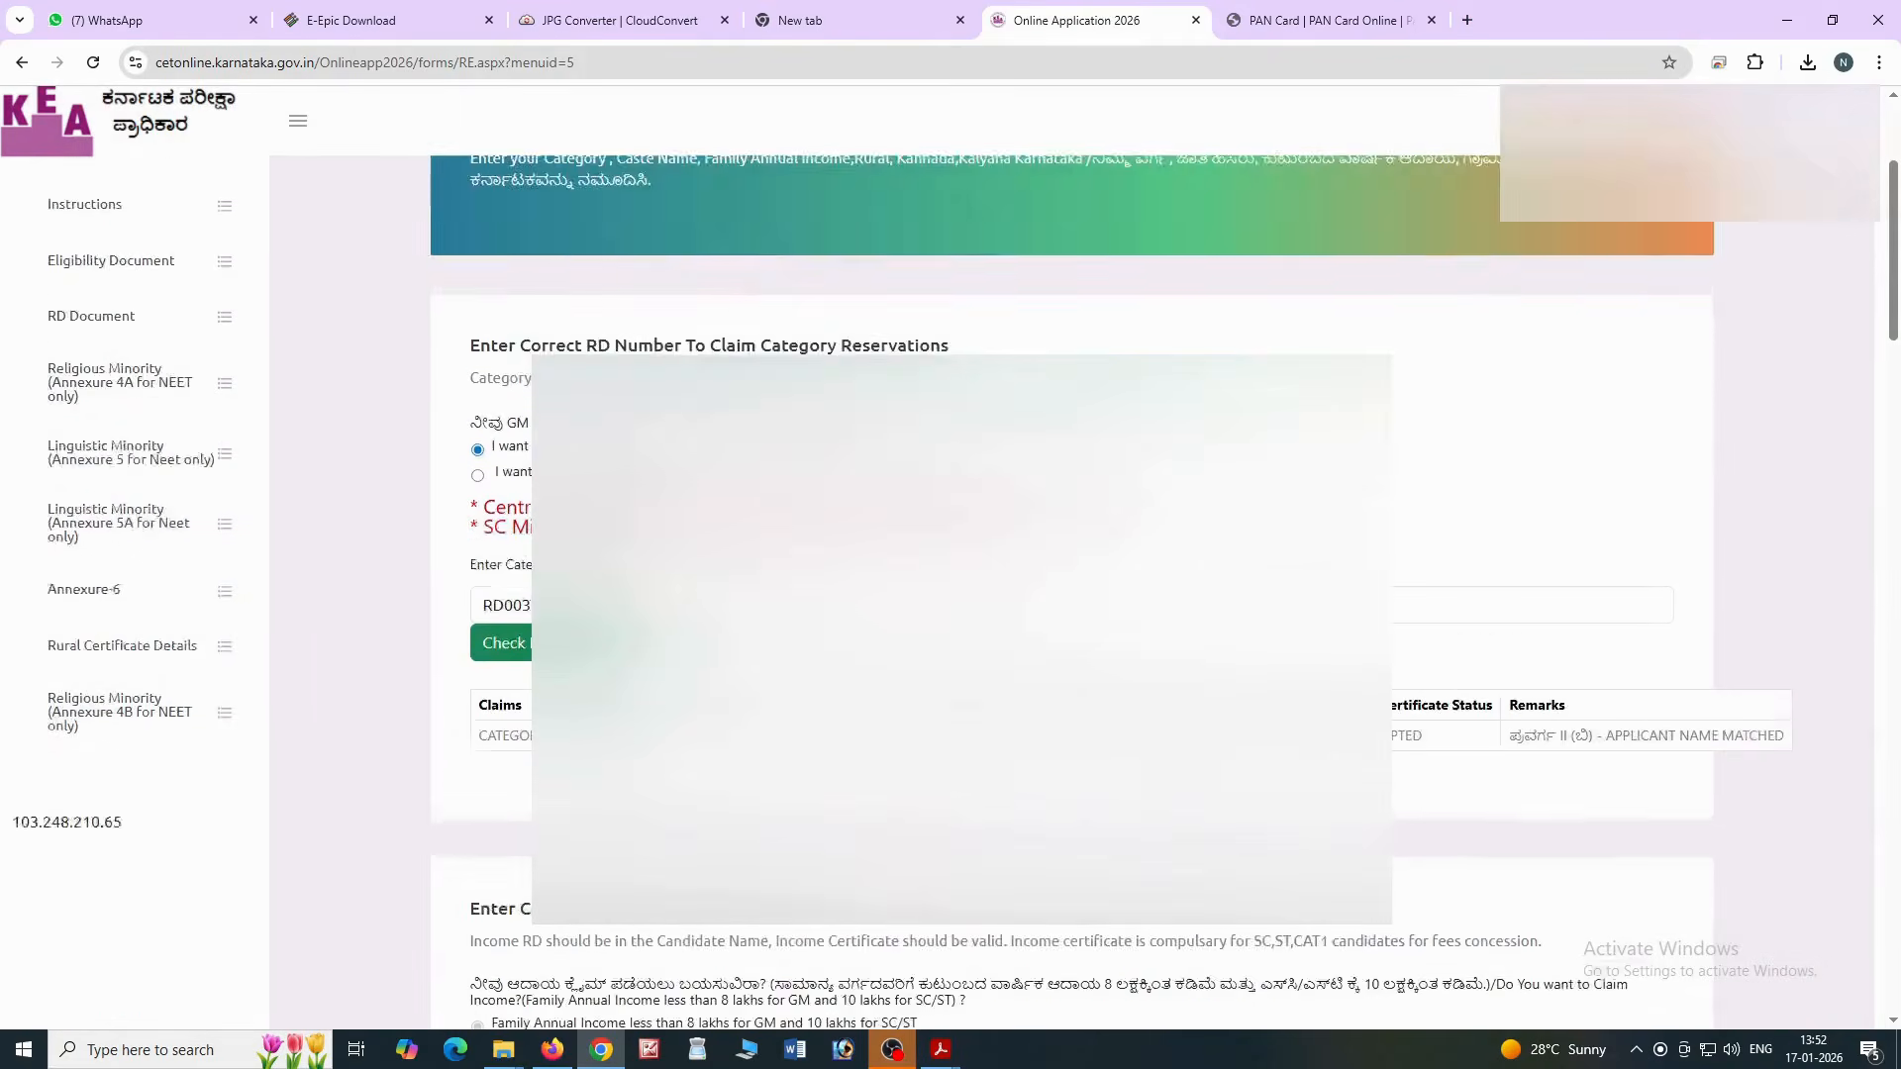
scroll(960, 594, "down", 1)
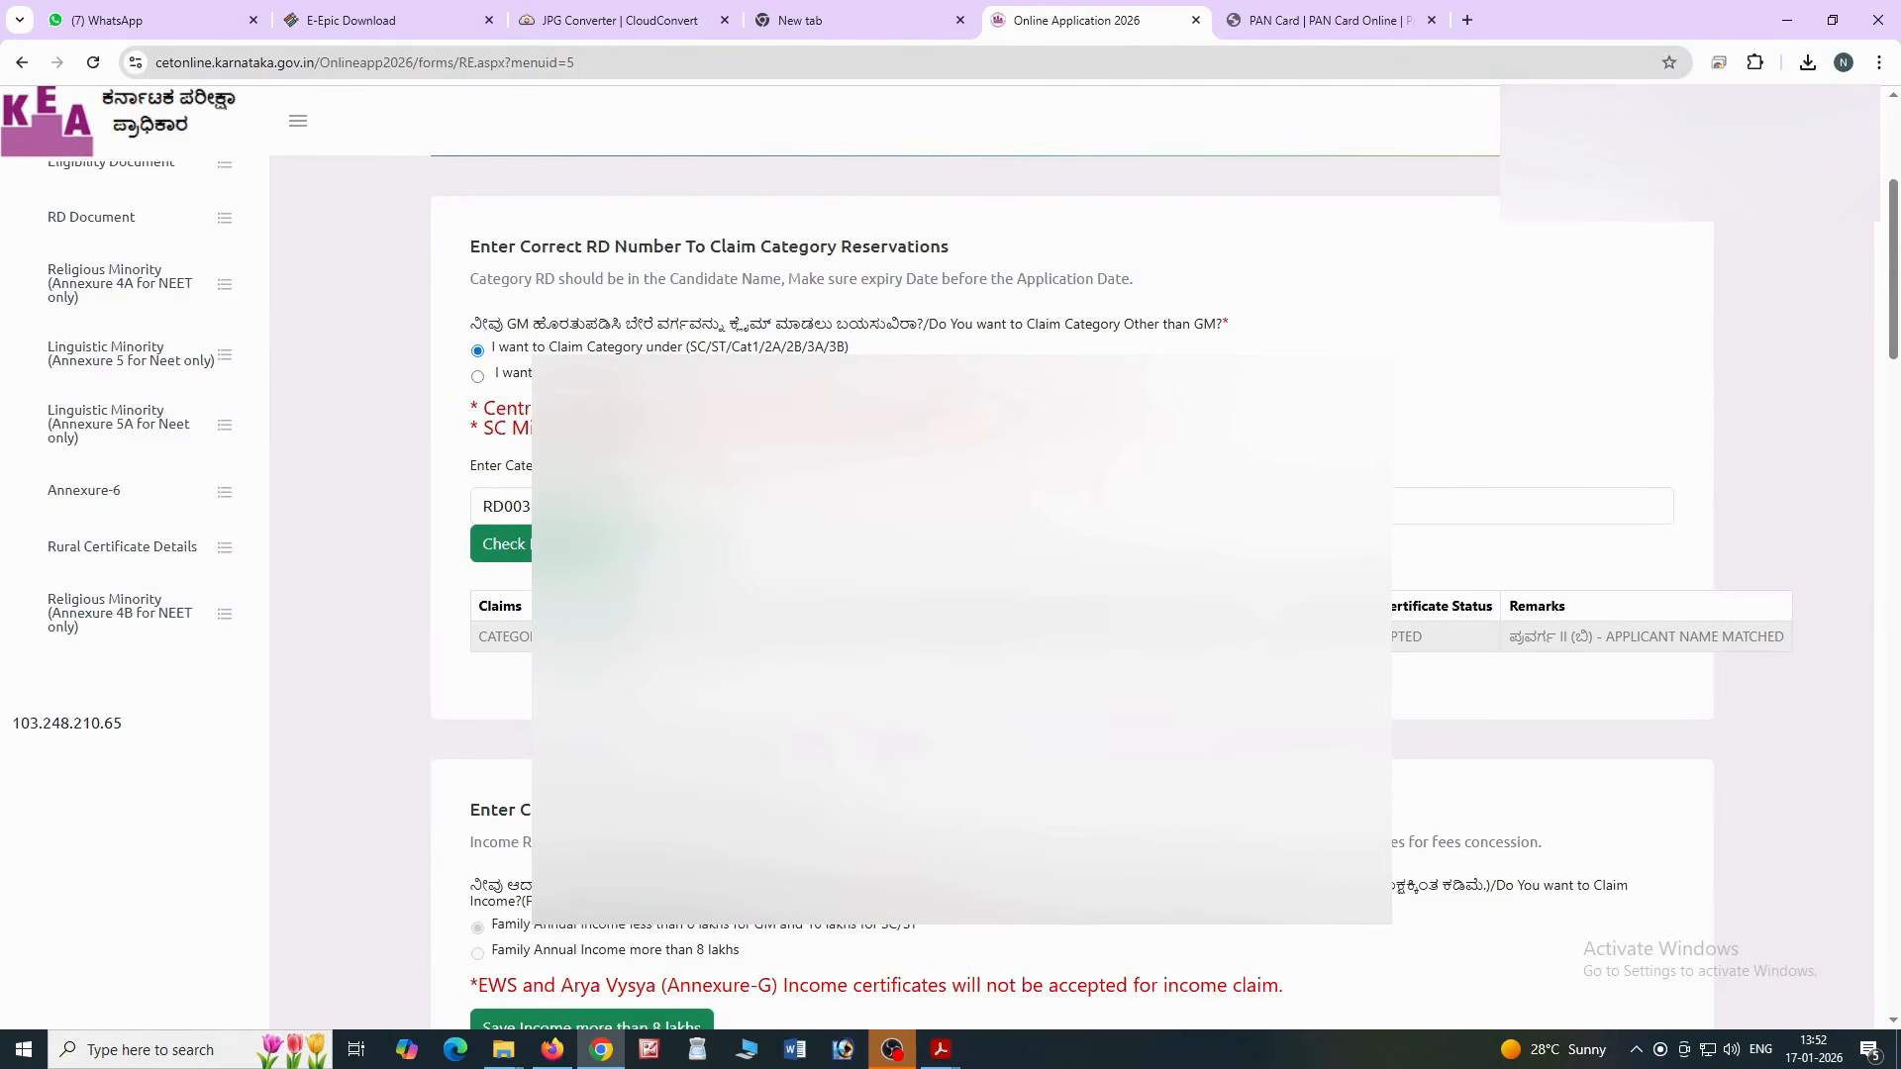
Answer Yes to the Kalyana Karnataka 371(j) reservation and dismiss the certificate check alert
scroll(960, 594, "down", 2)
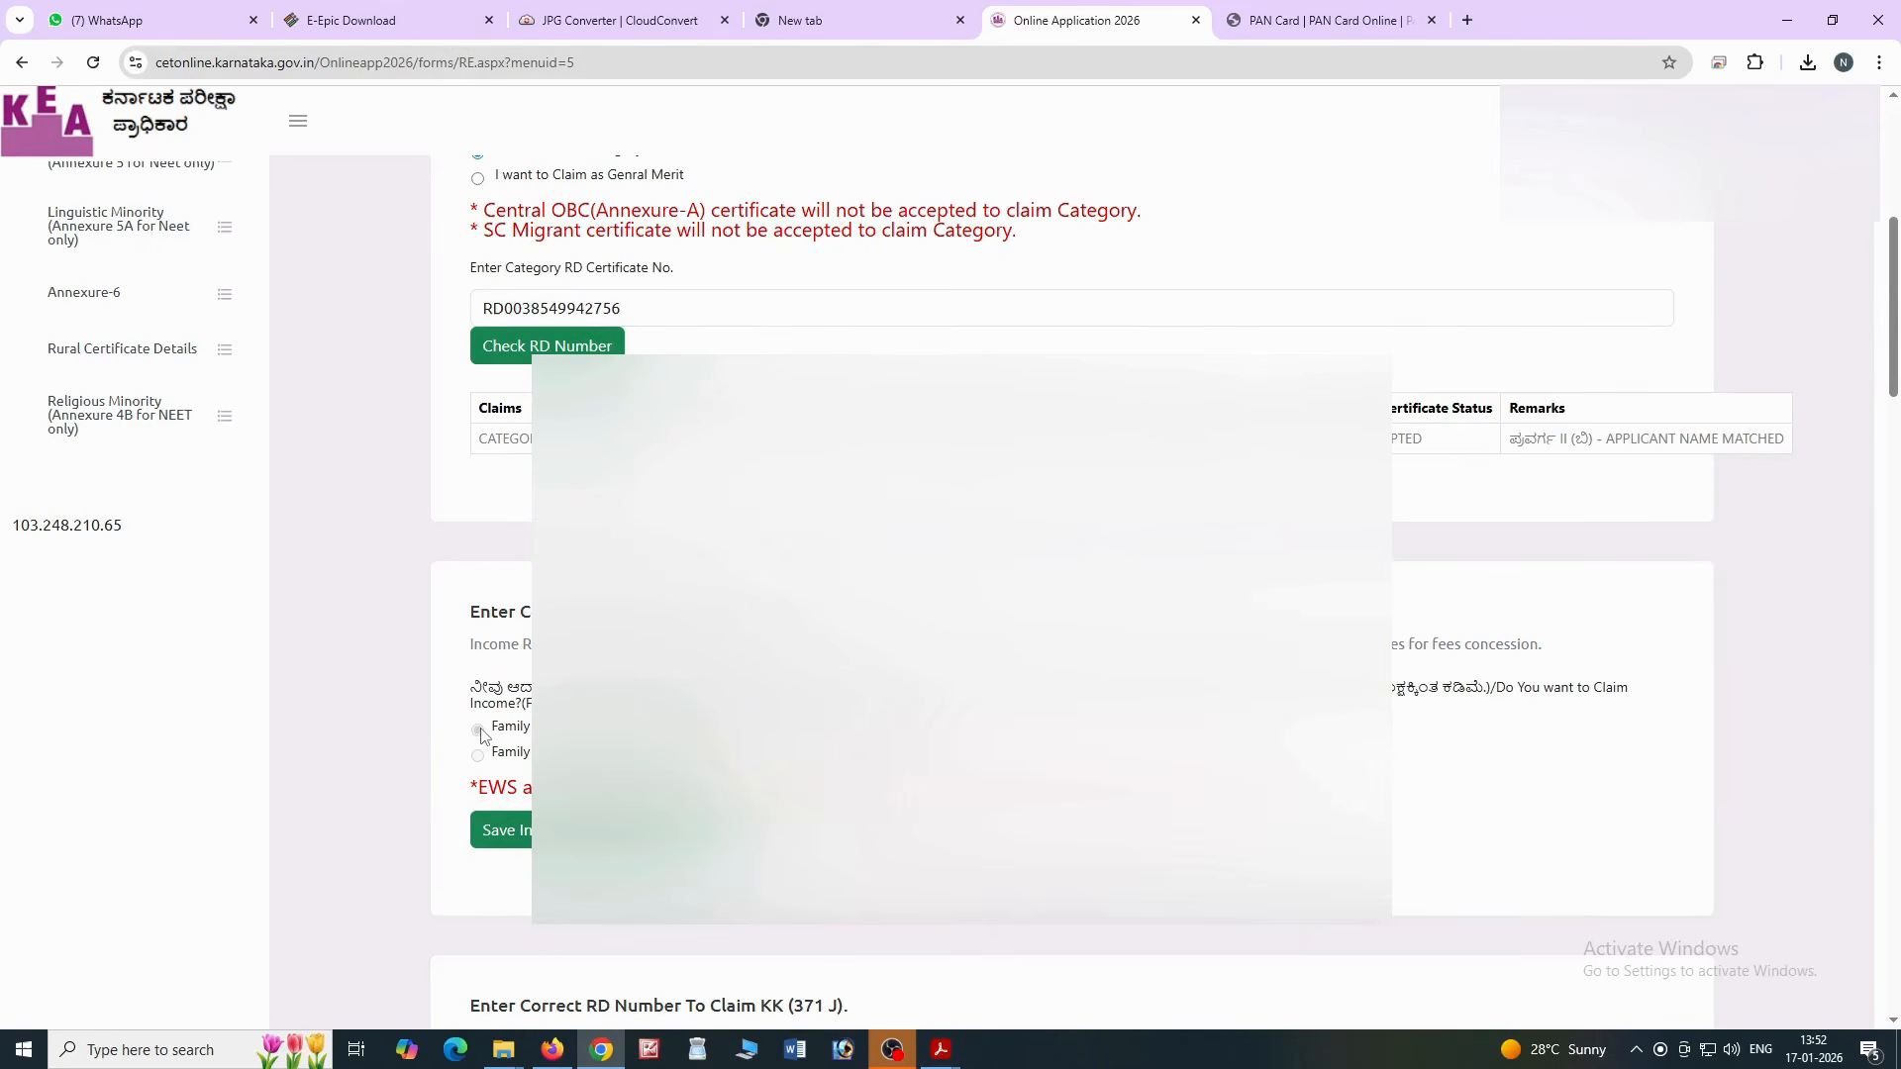
scroll(950, 594, "down", 4)
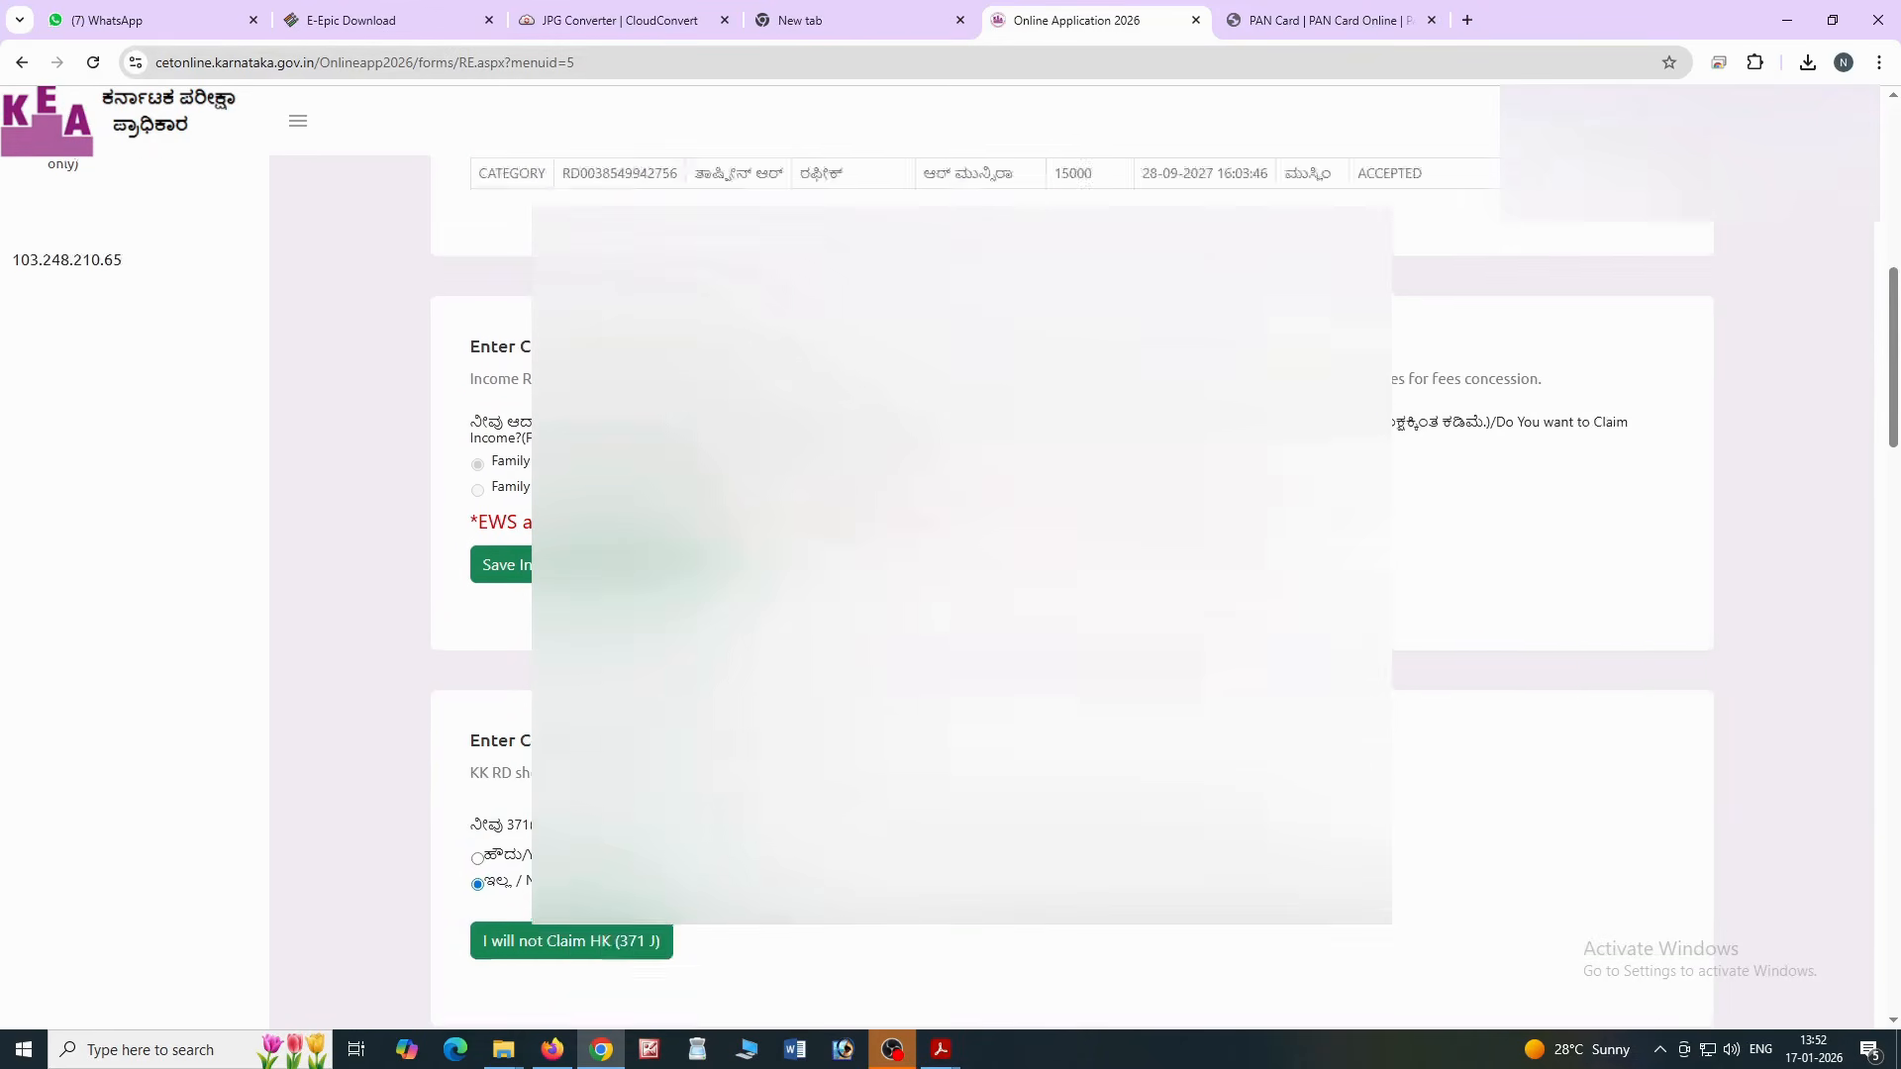
scroll(951, 594, "up", 3)
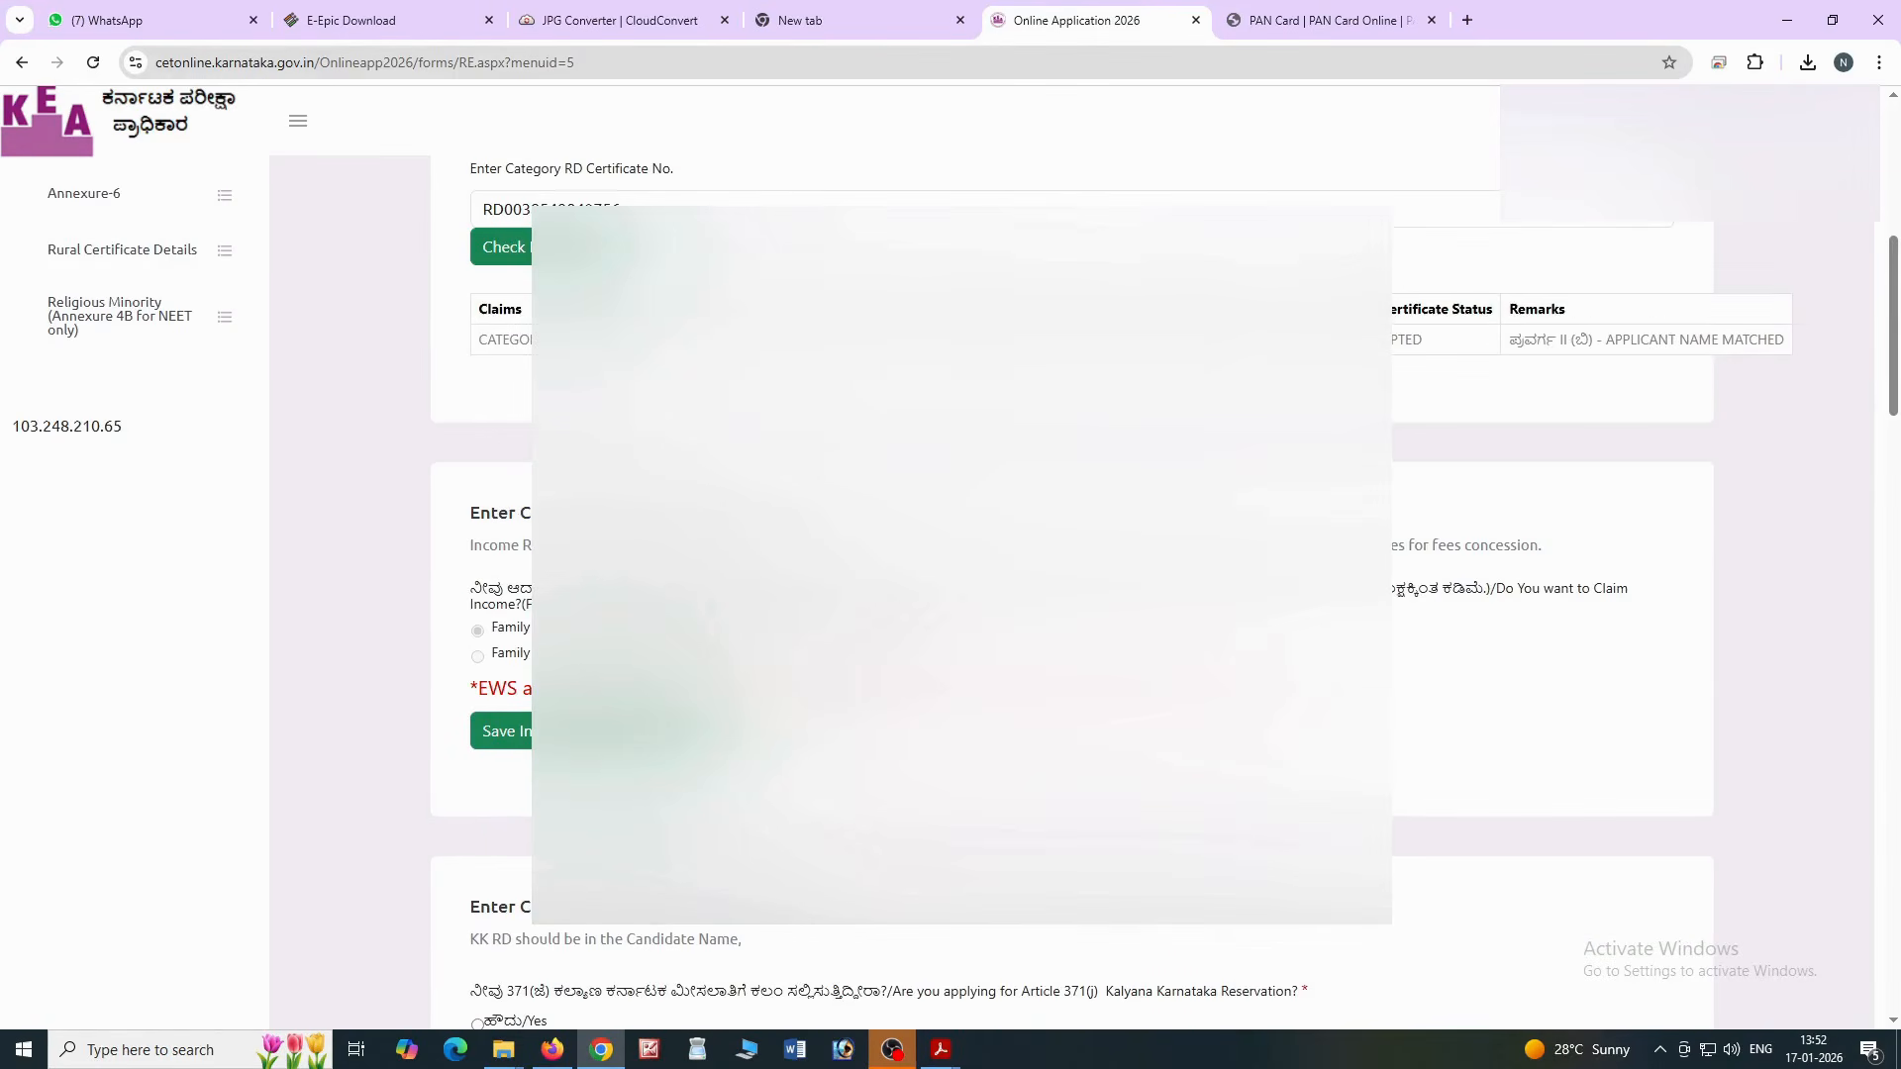
scroll(951, 594, "down", 1)
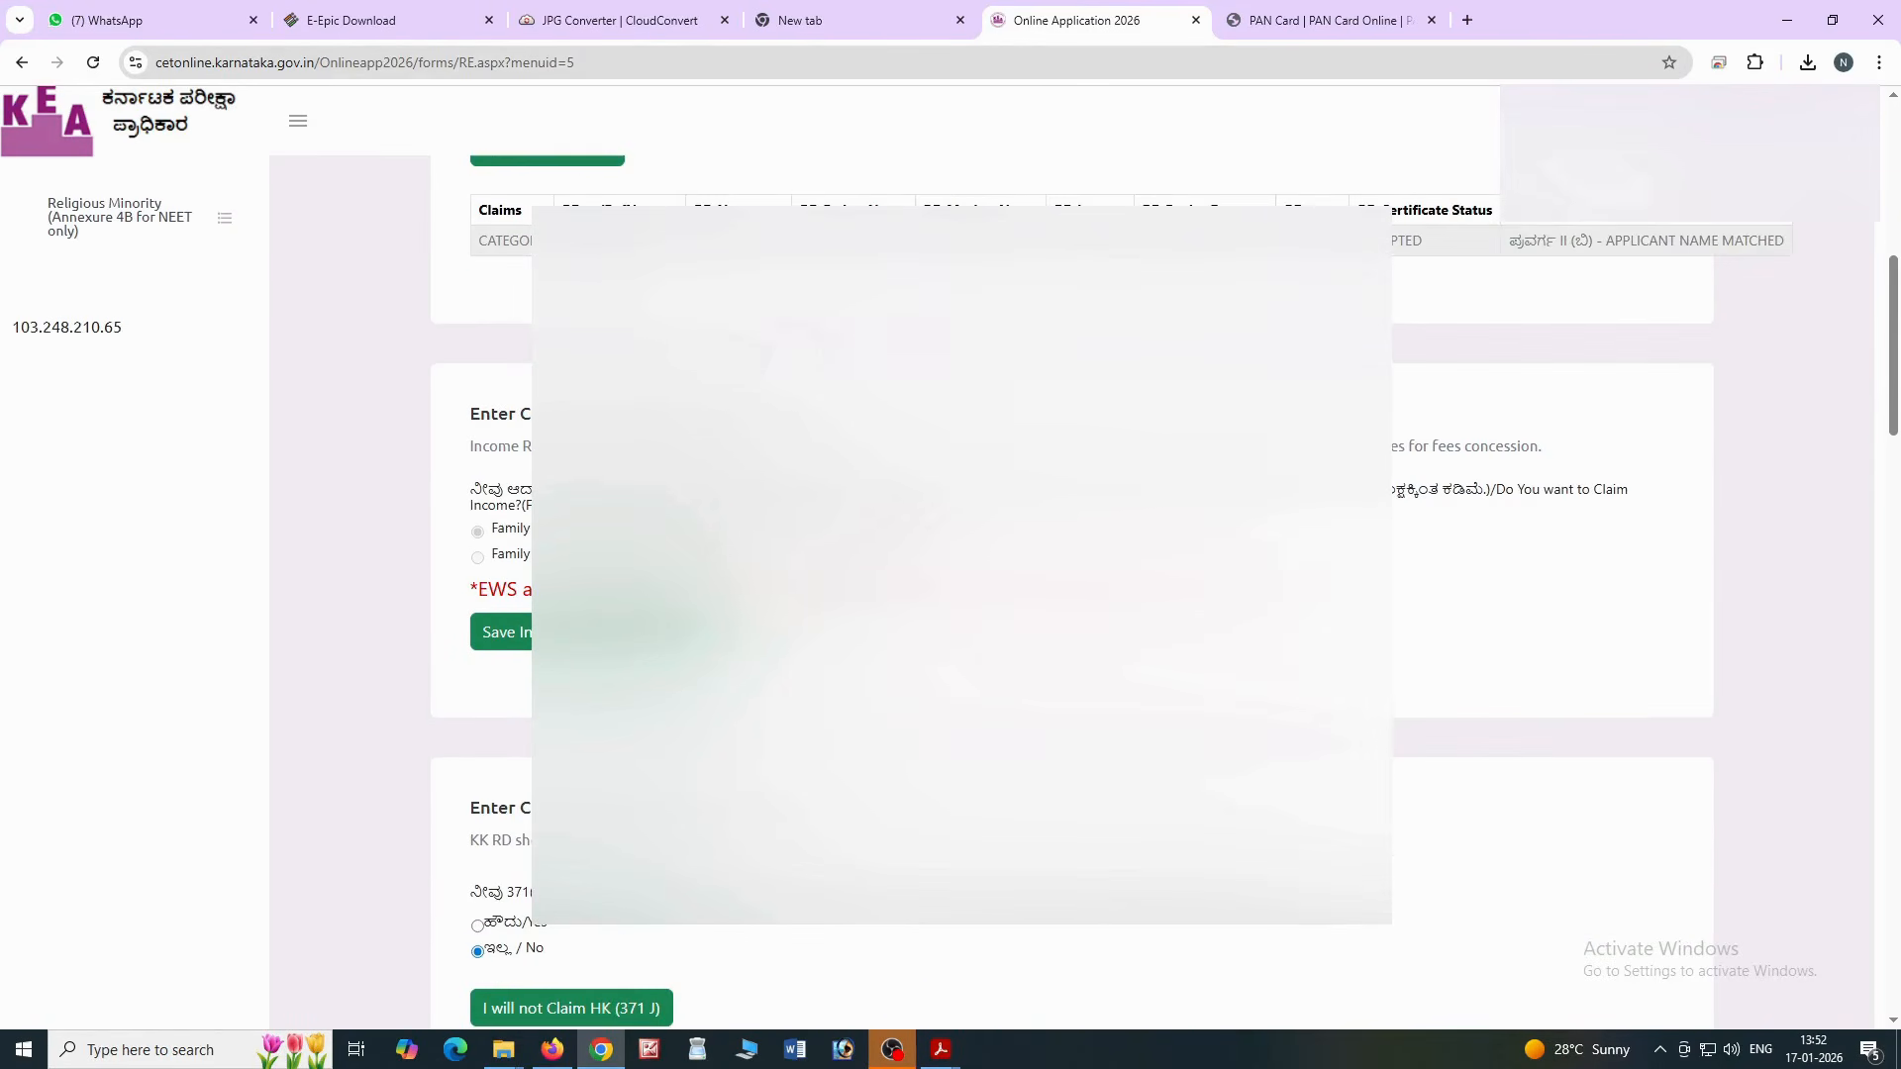
scroll(950, 594, "down", 2)
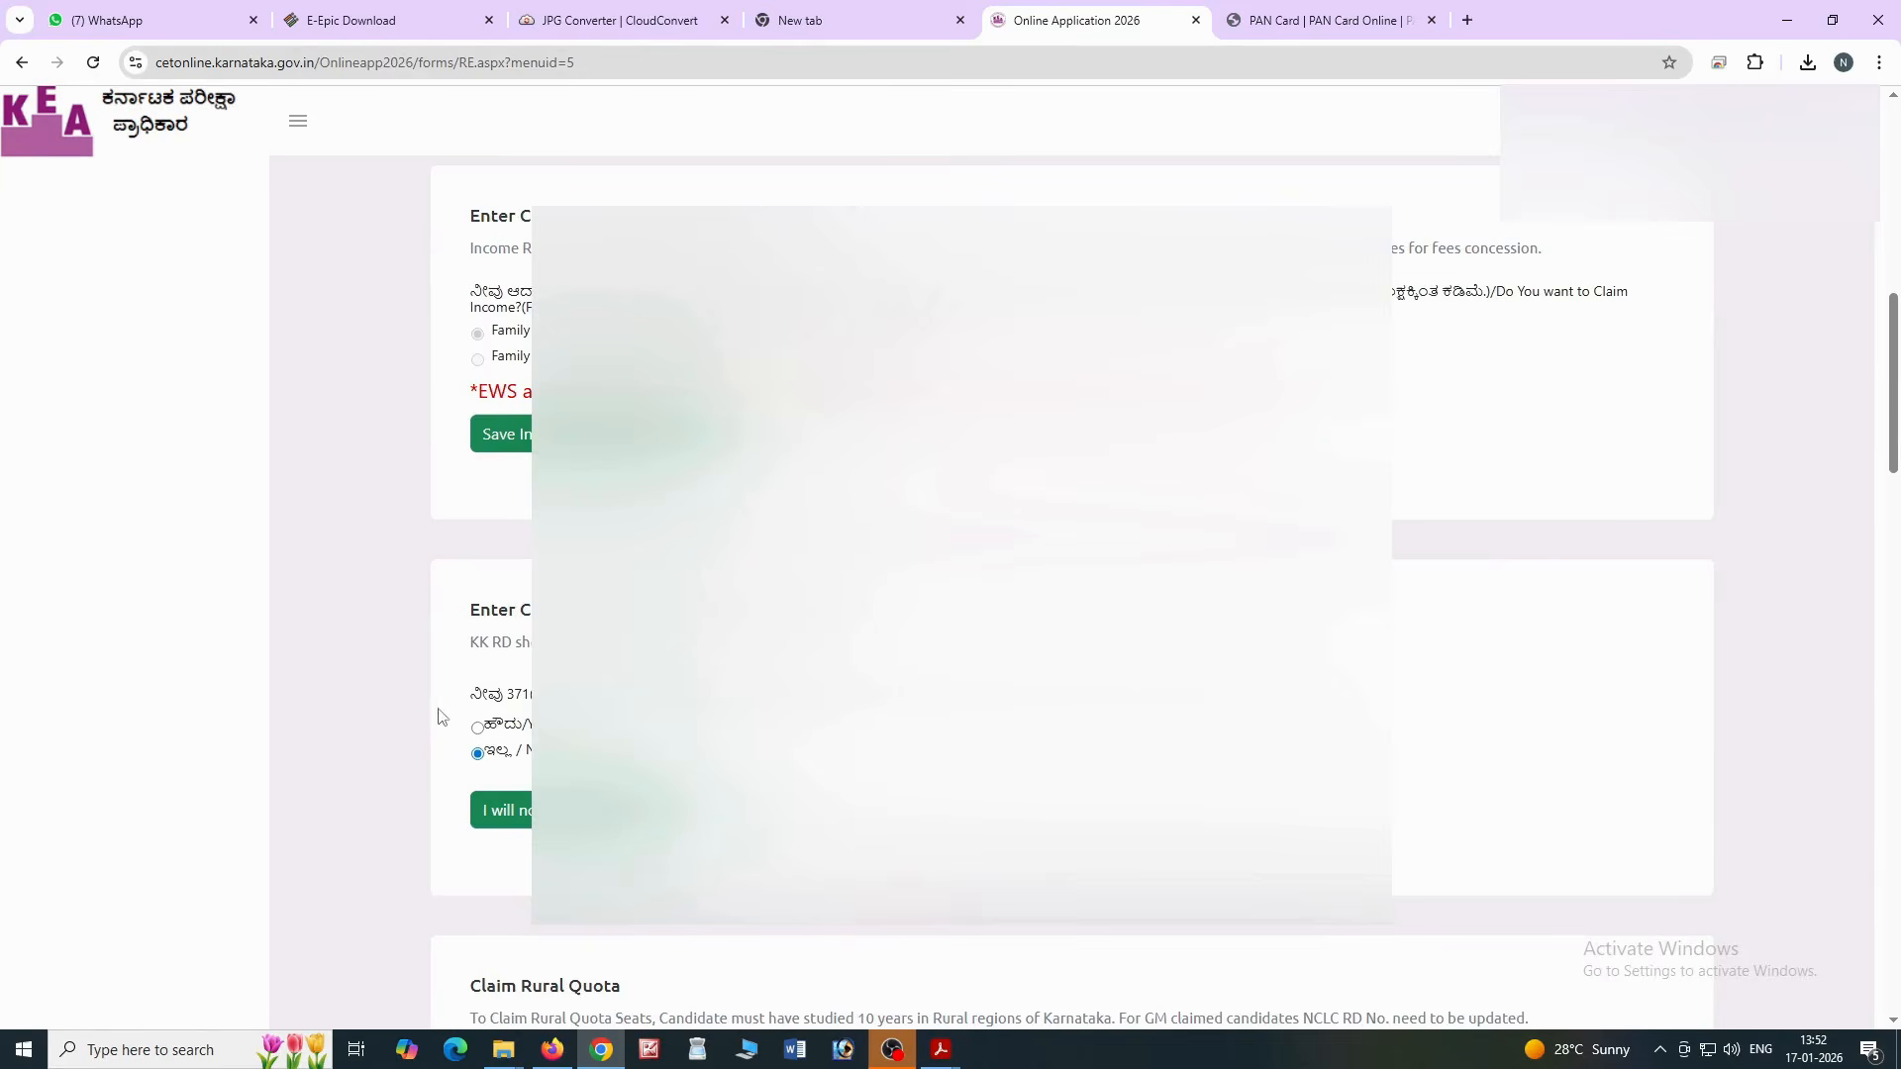
left_click(477, 729)
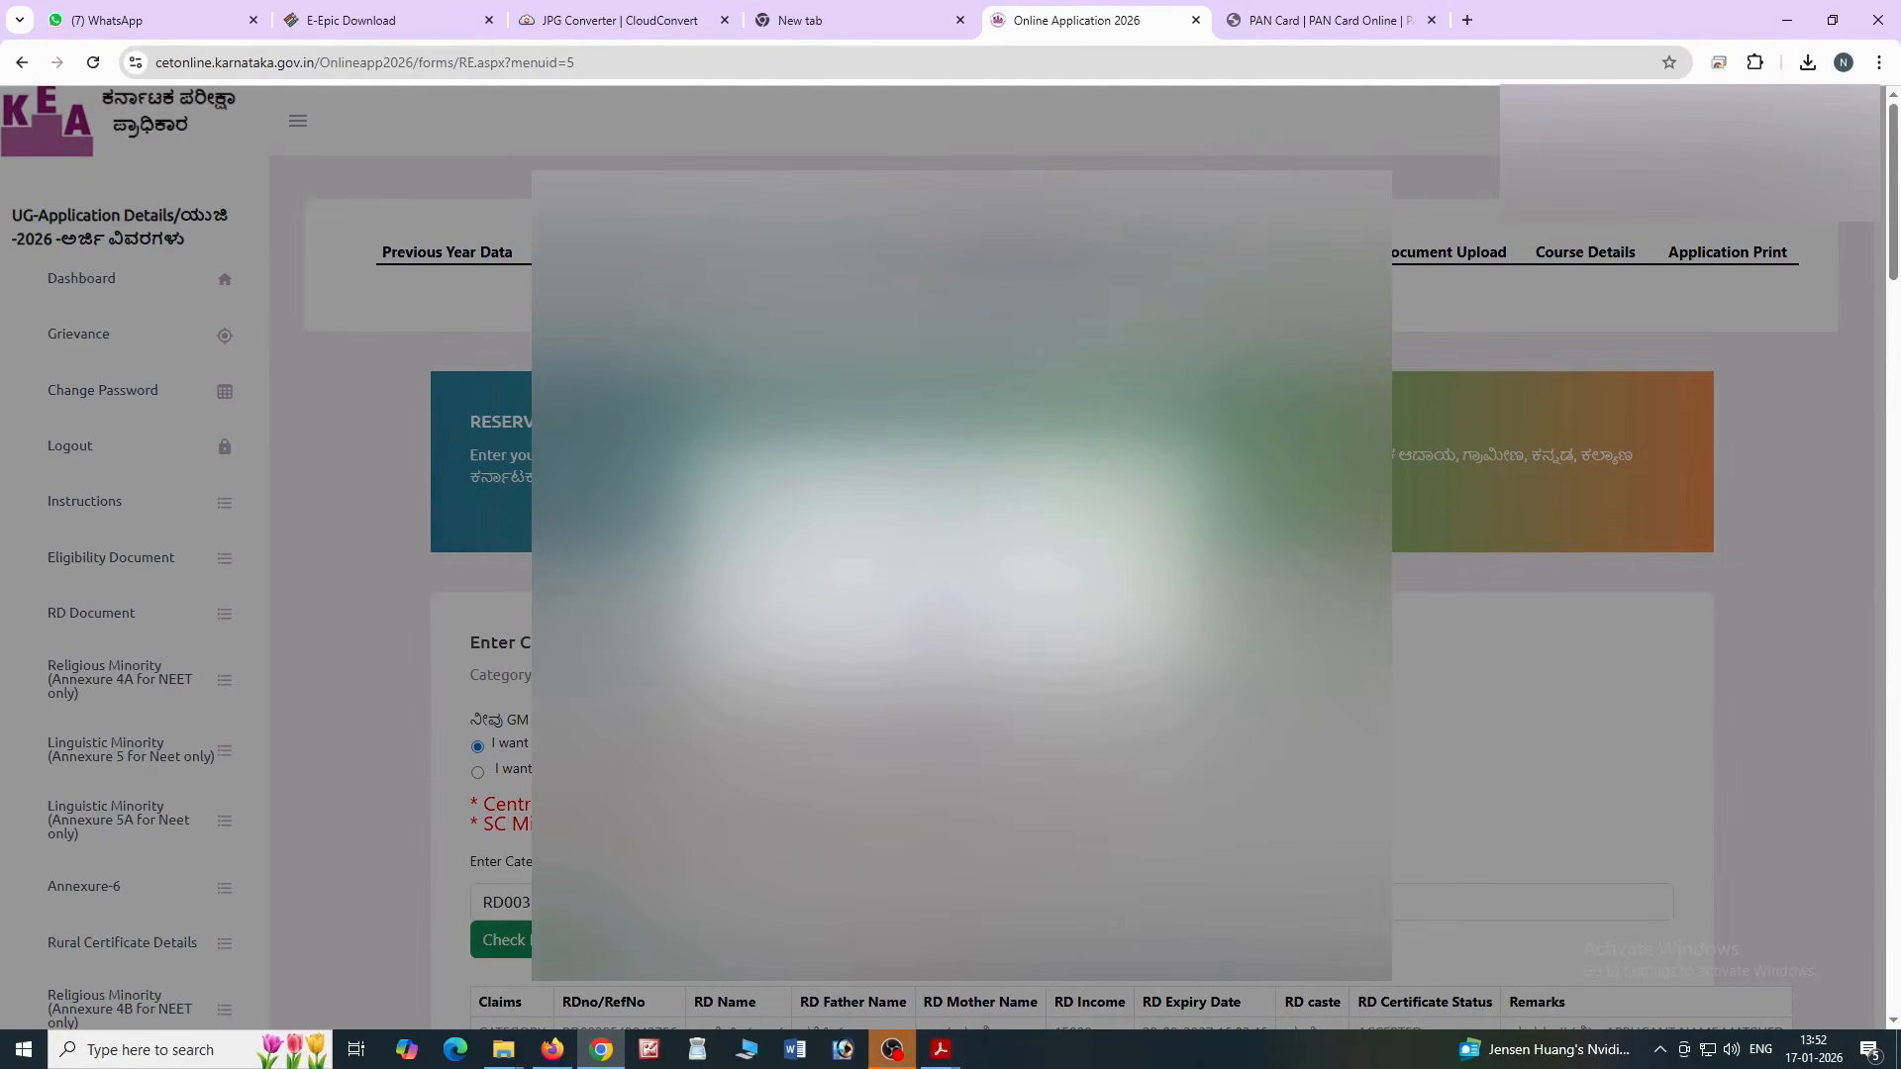
left_click(943, 620)
scroll(942, 620, "down", 10)
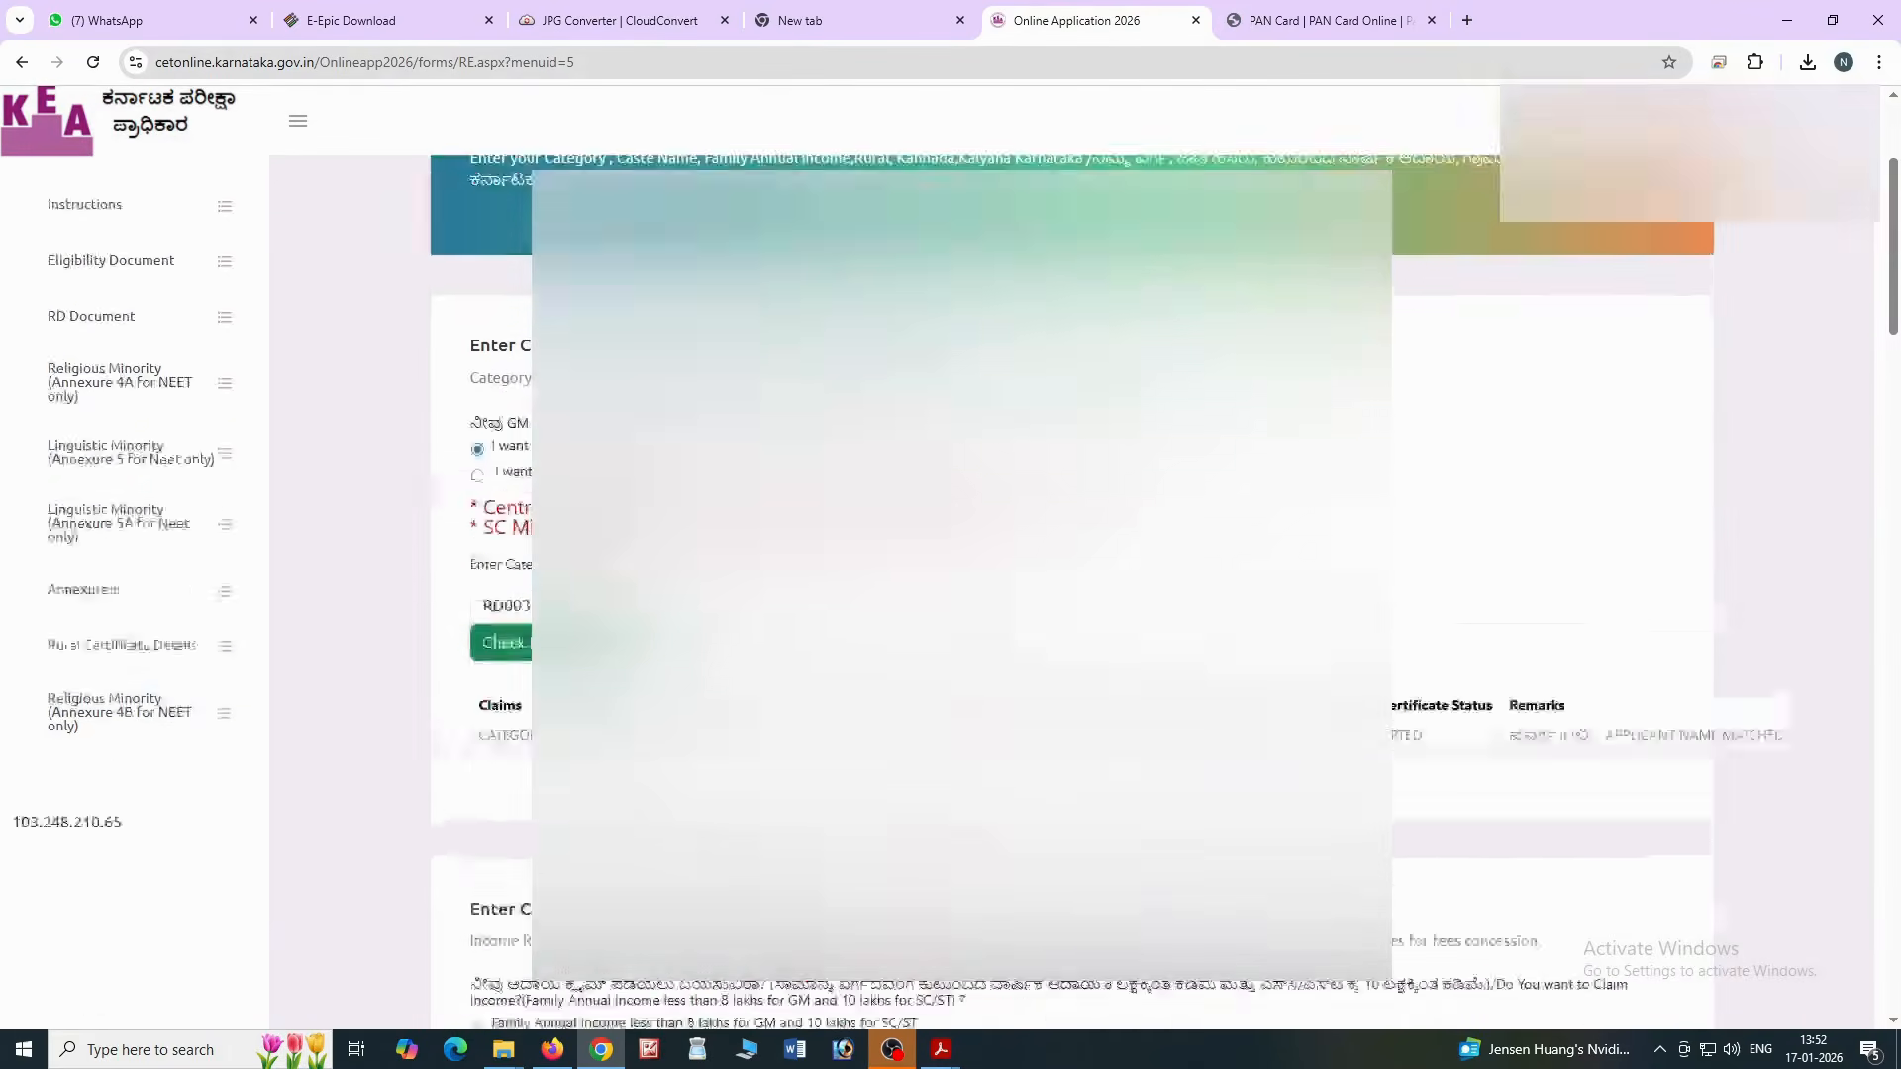
Select 'I will not claim' for Rural Quota, then save the next claim with No via Save JK
scroll(943, 620, "down", 5)
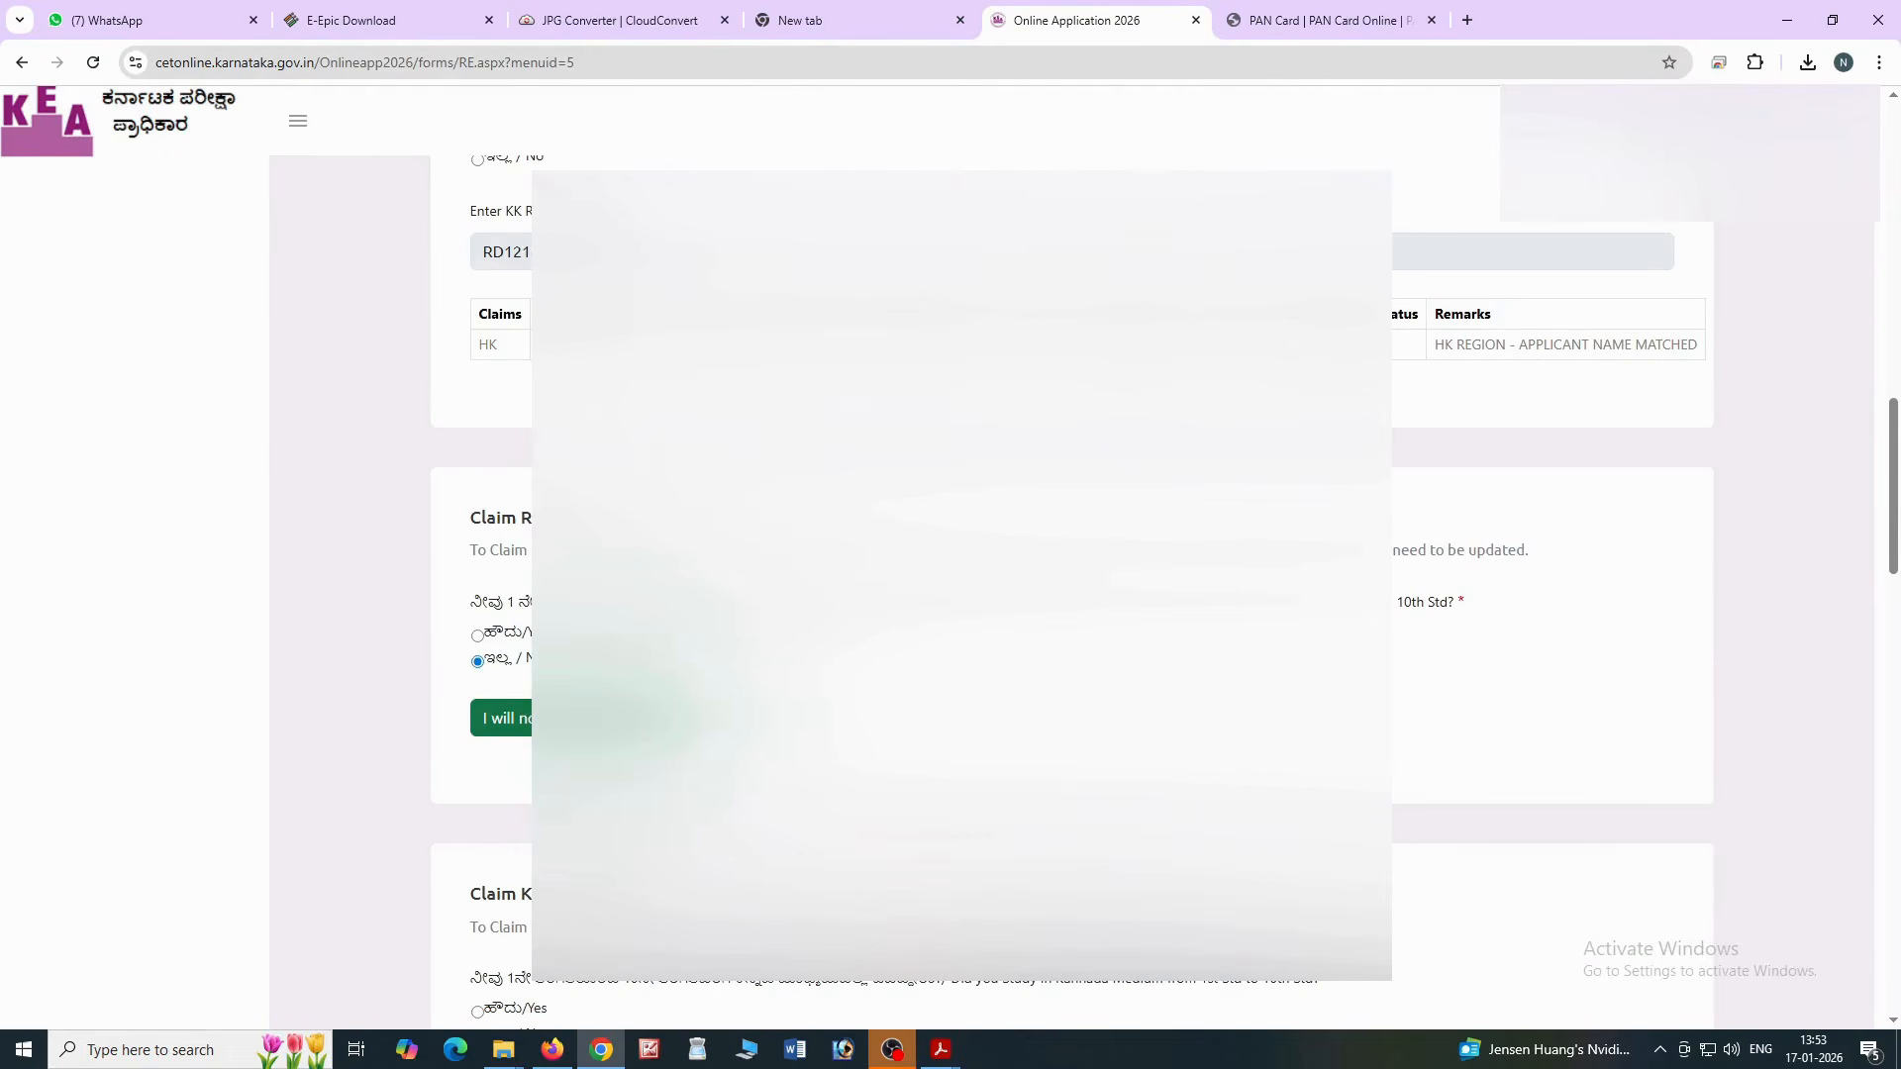
left_click(501, 718)
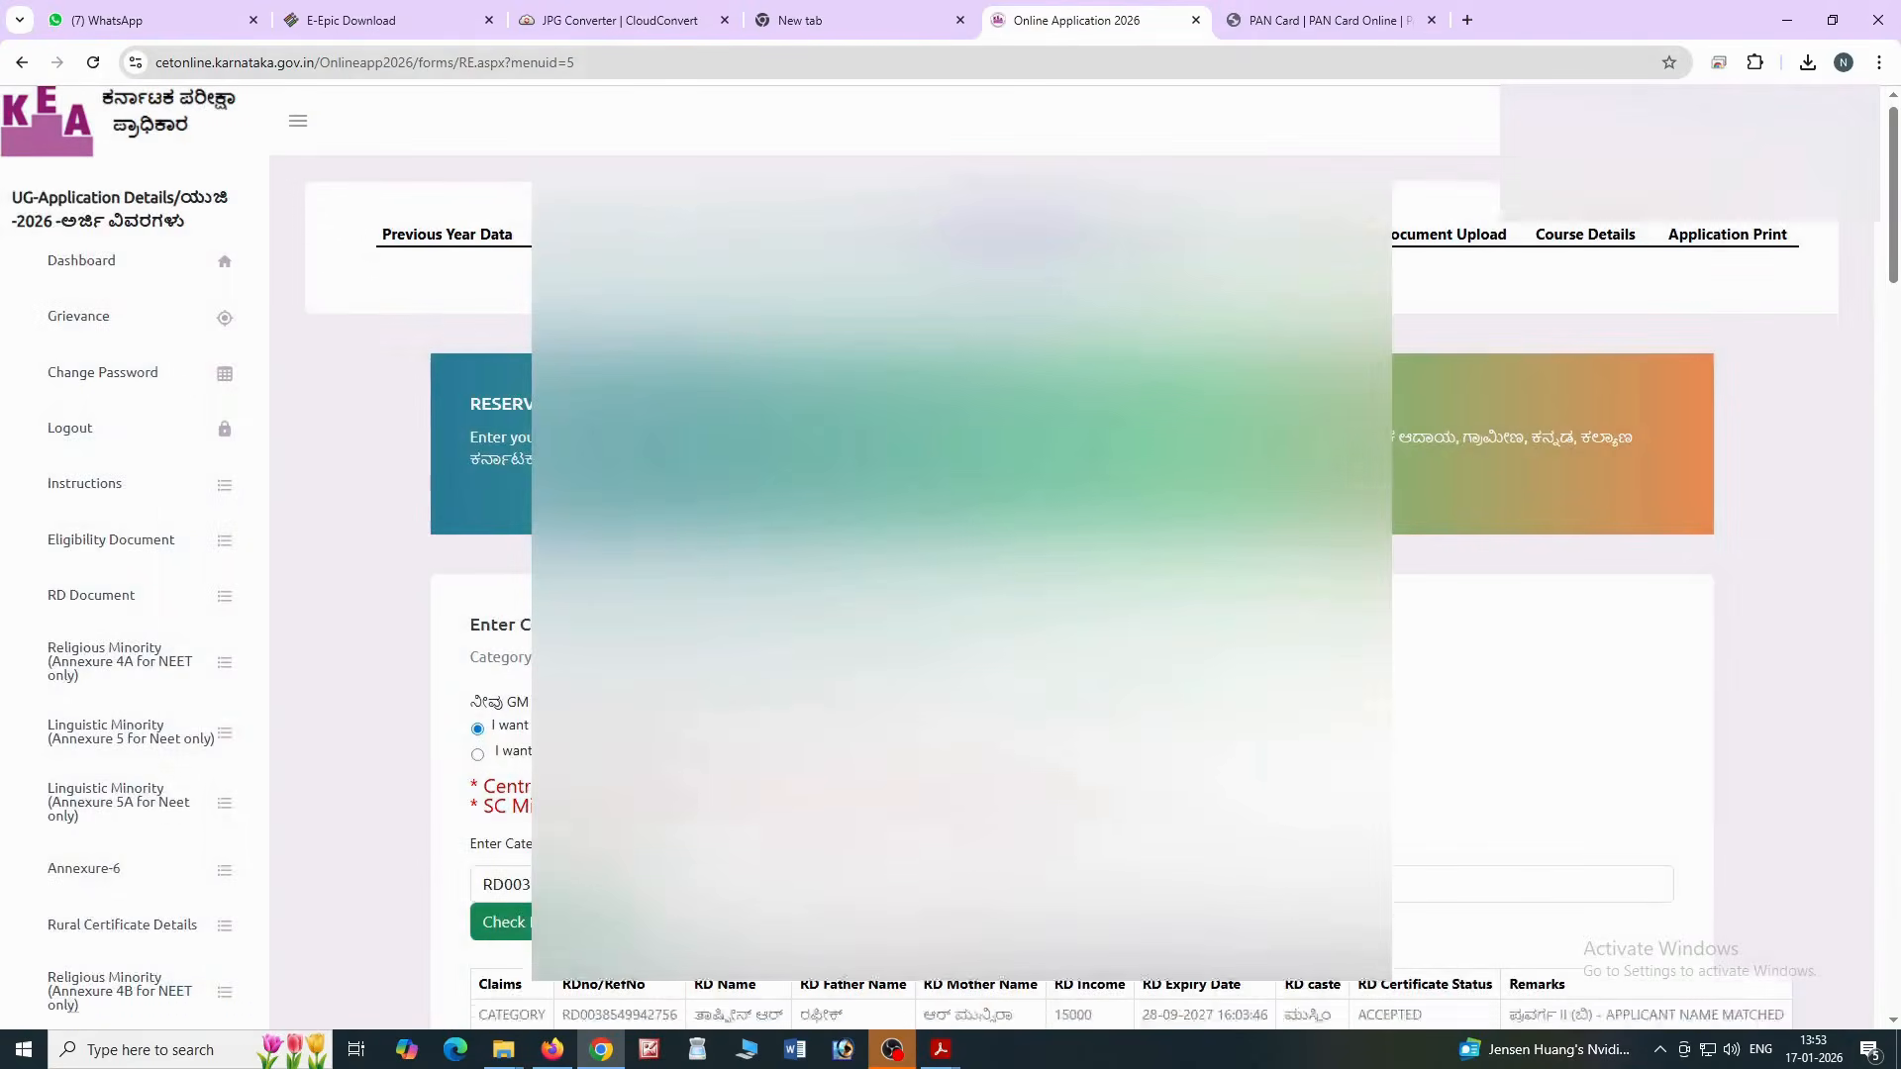
scroll(1072, 555, "down", 8)
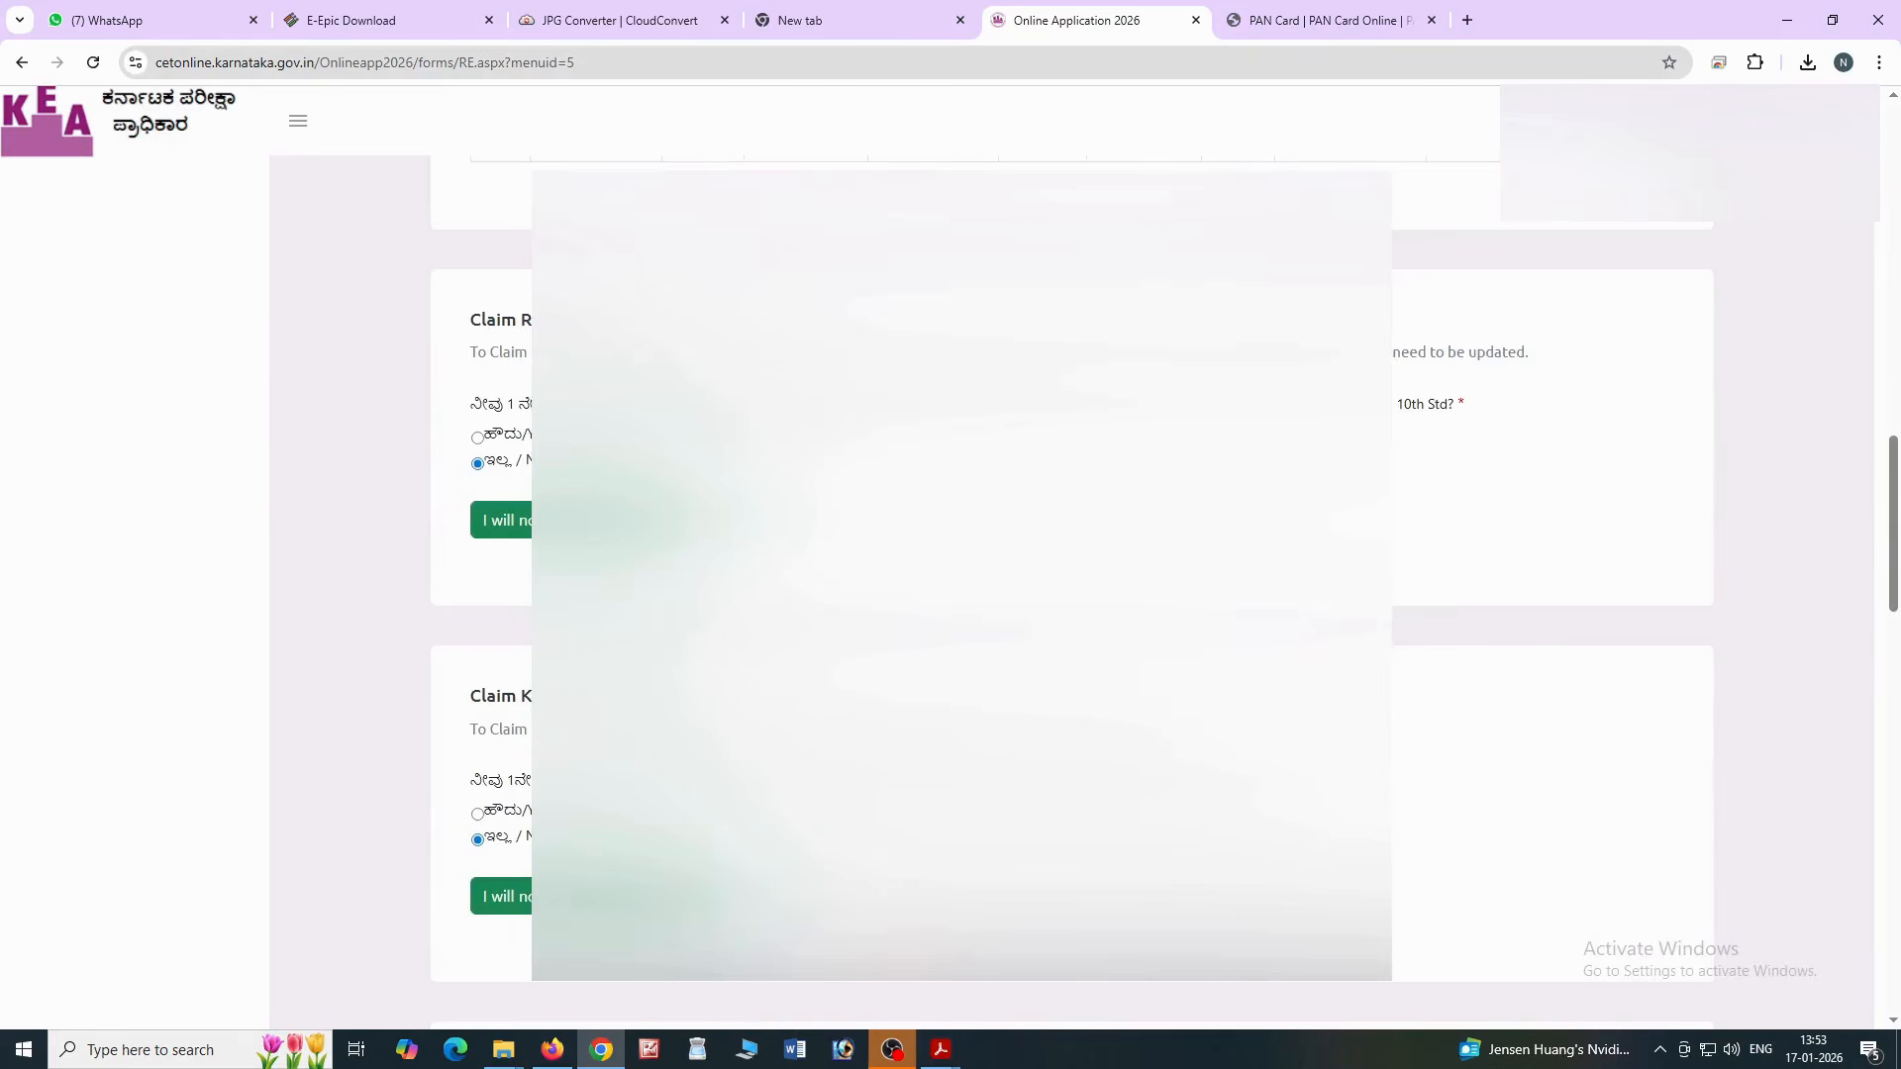
scroll(1553, 594, "down", 3)
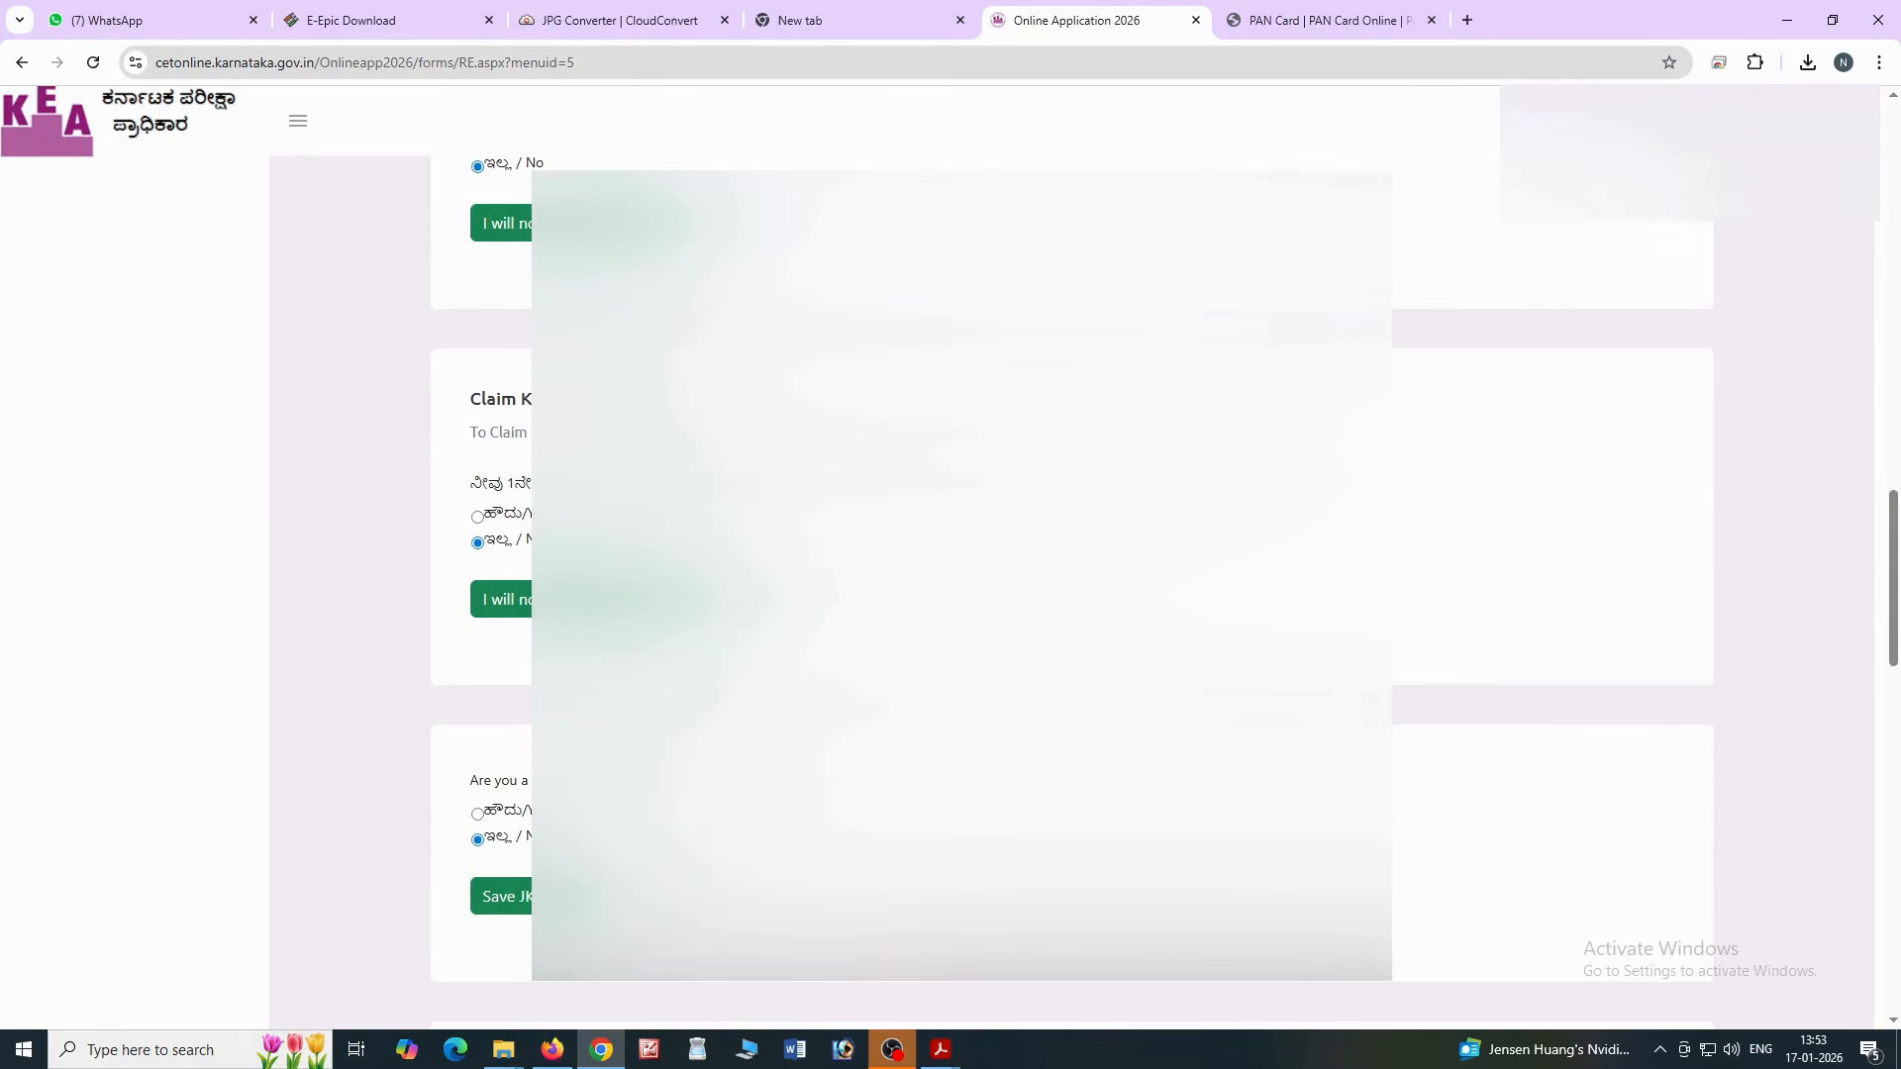
left_click(505, 896)
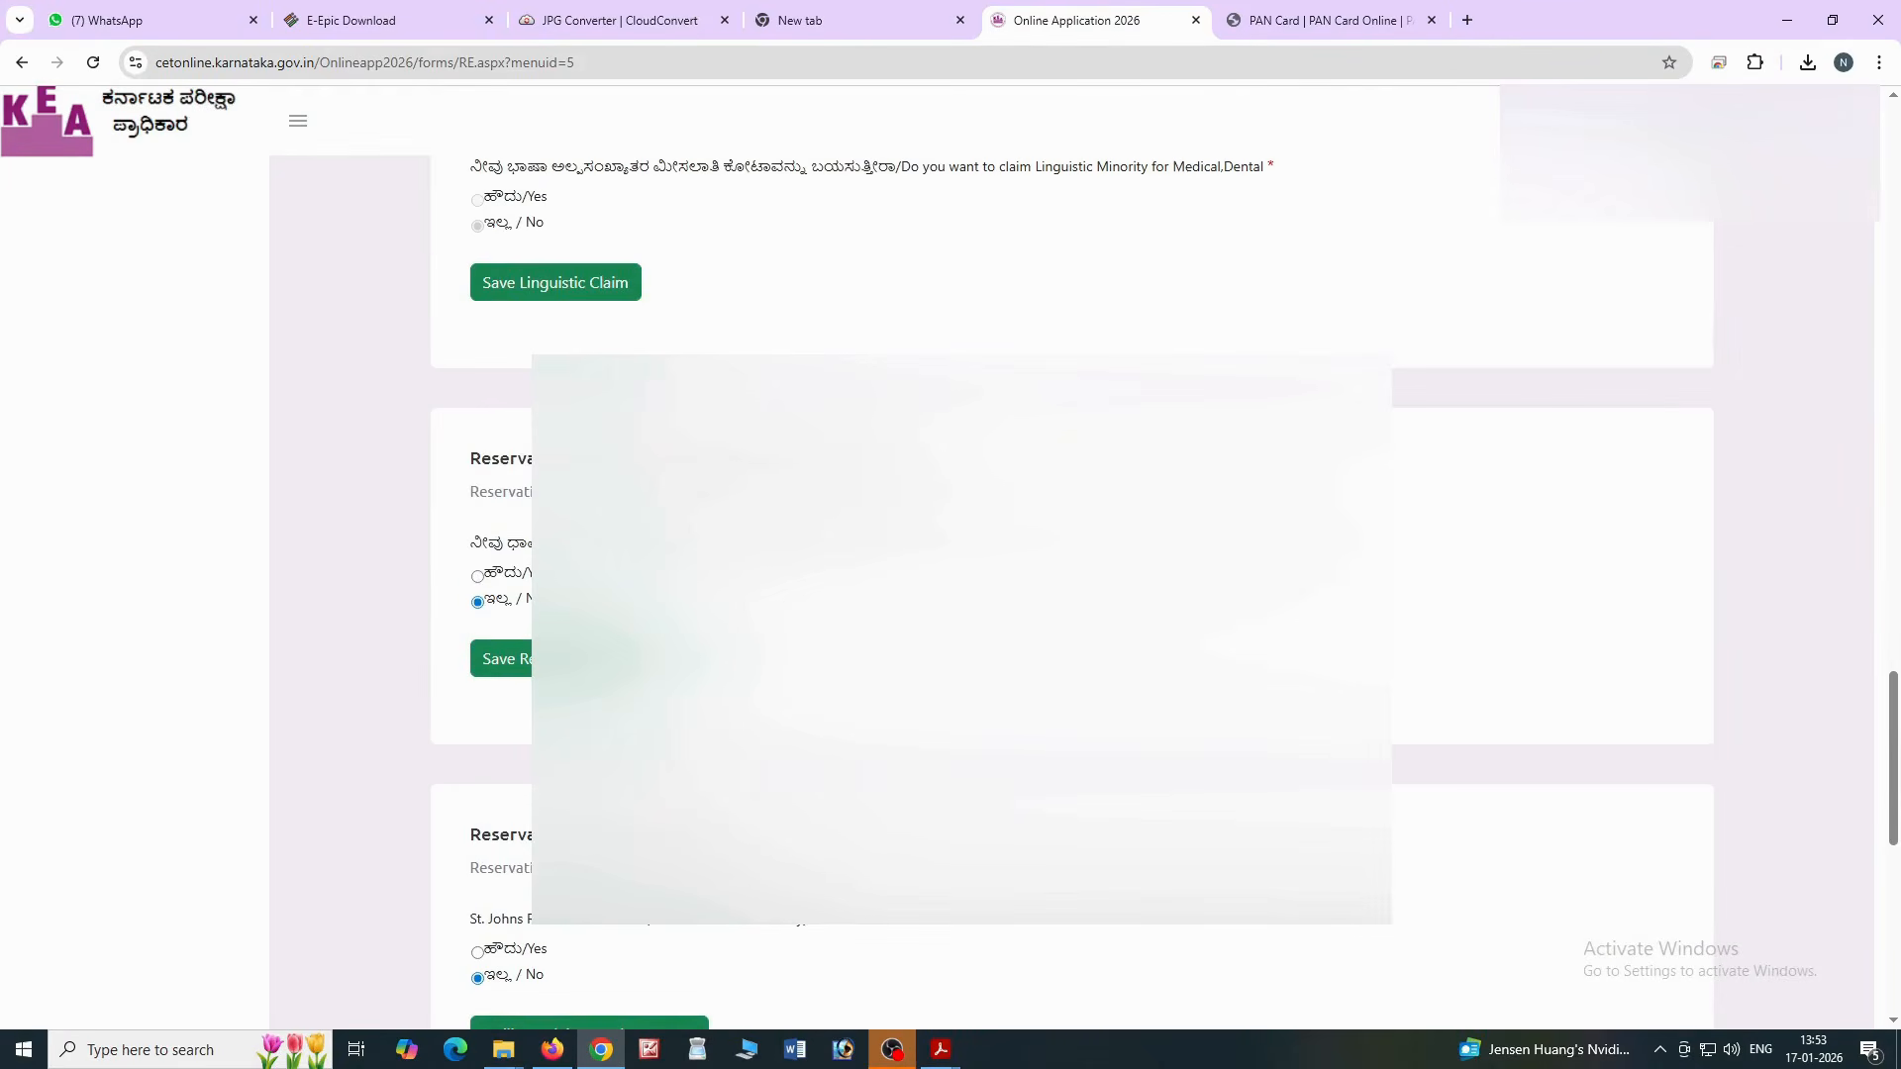
Answer Yes to the religious minority claim and check its RD certificate number (MUSLIM, name matched)
left_click(478, 576)
left_click(634, 735)
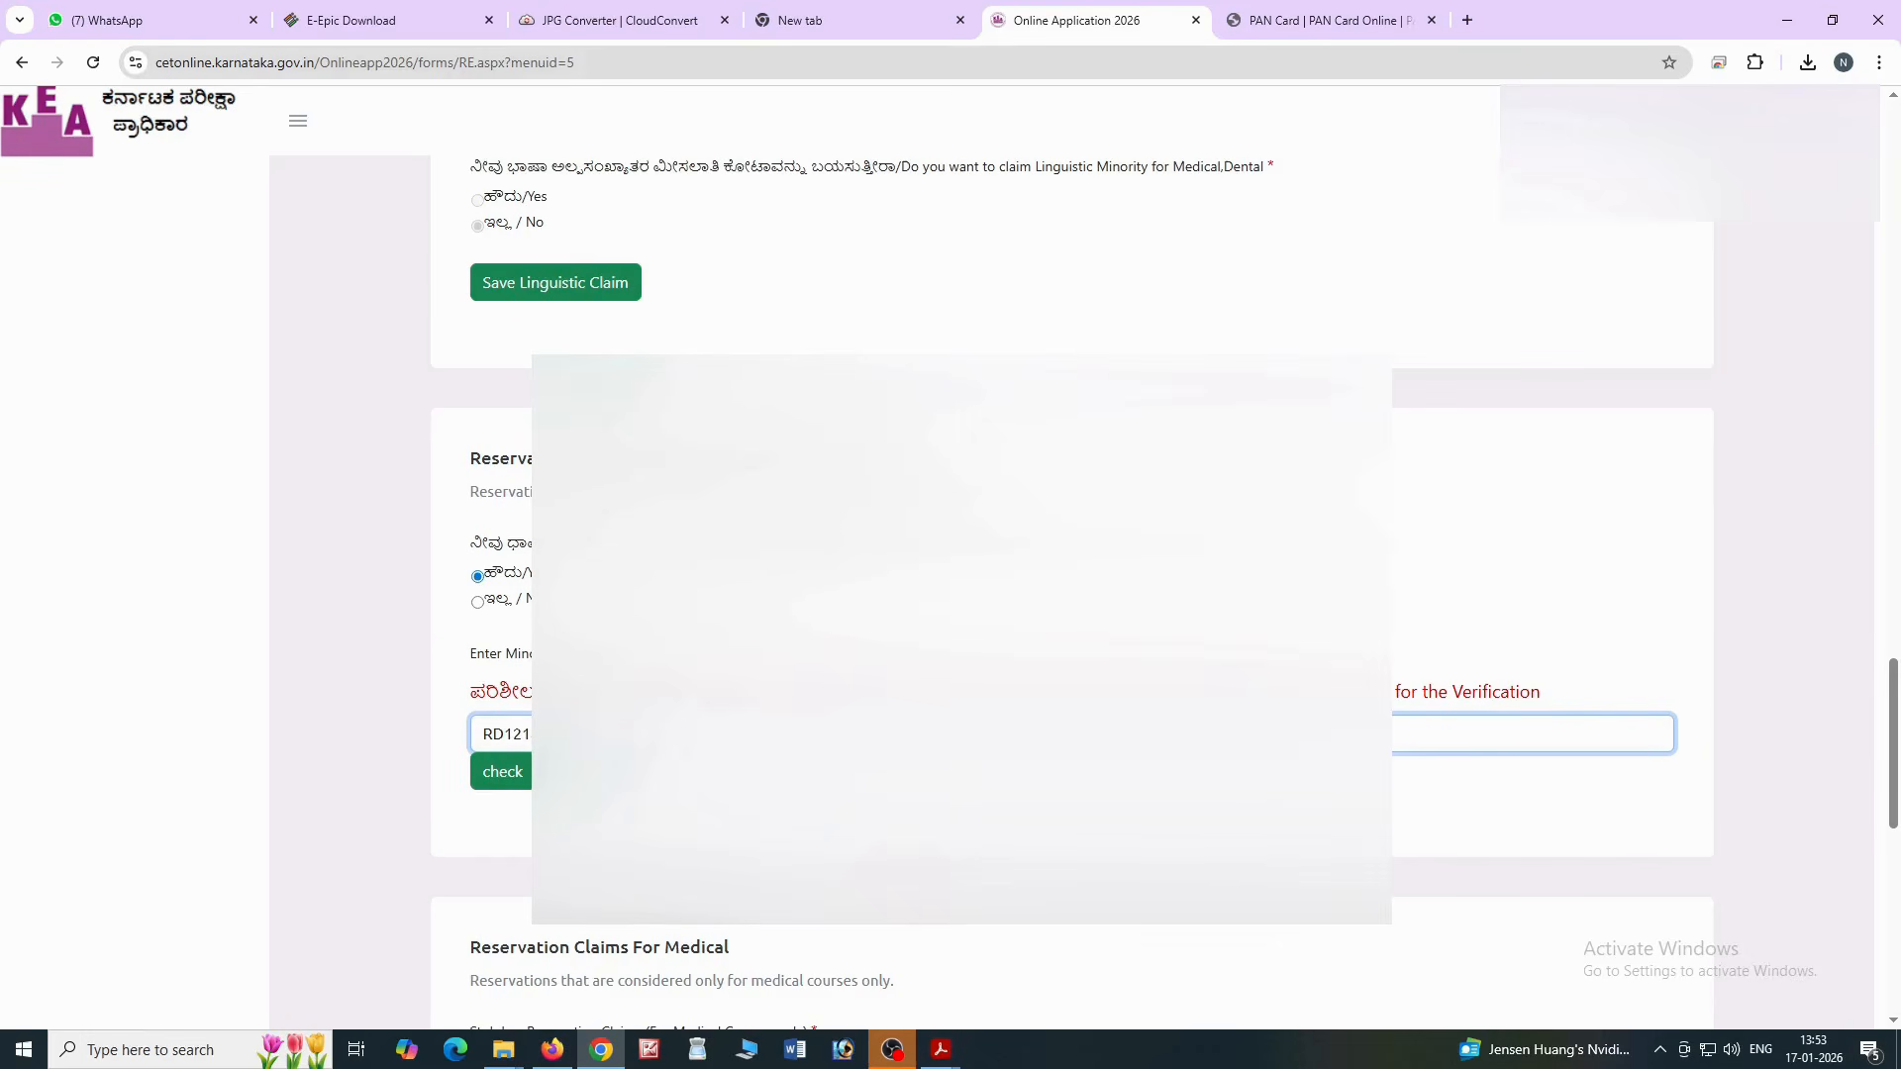
left_click(500, 771)
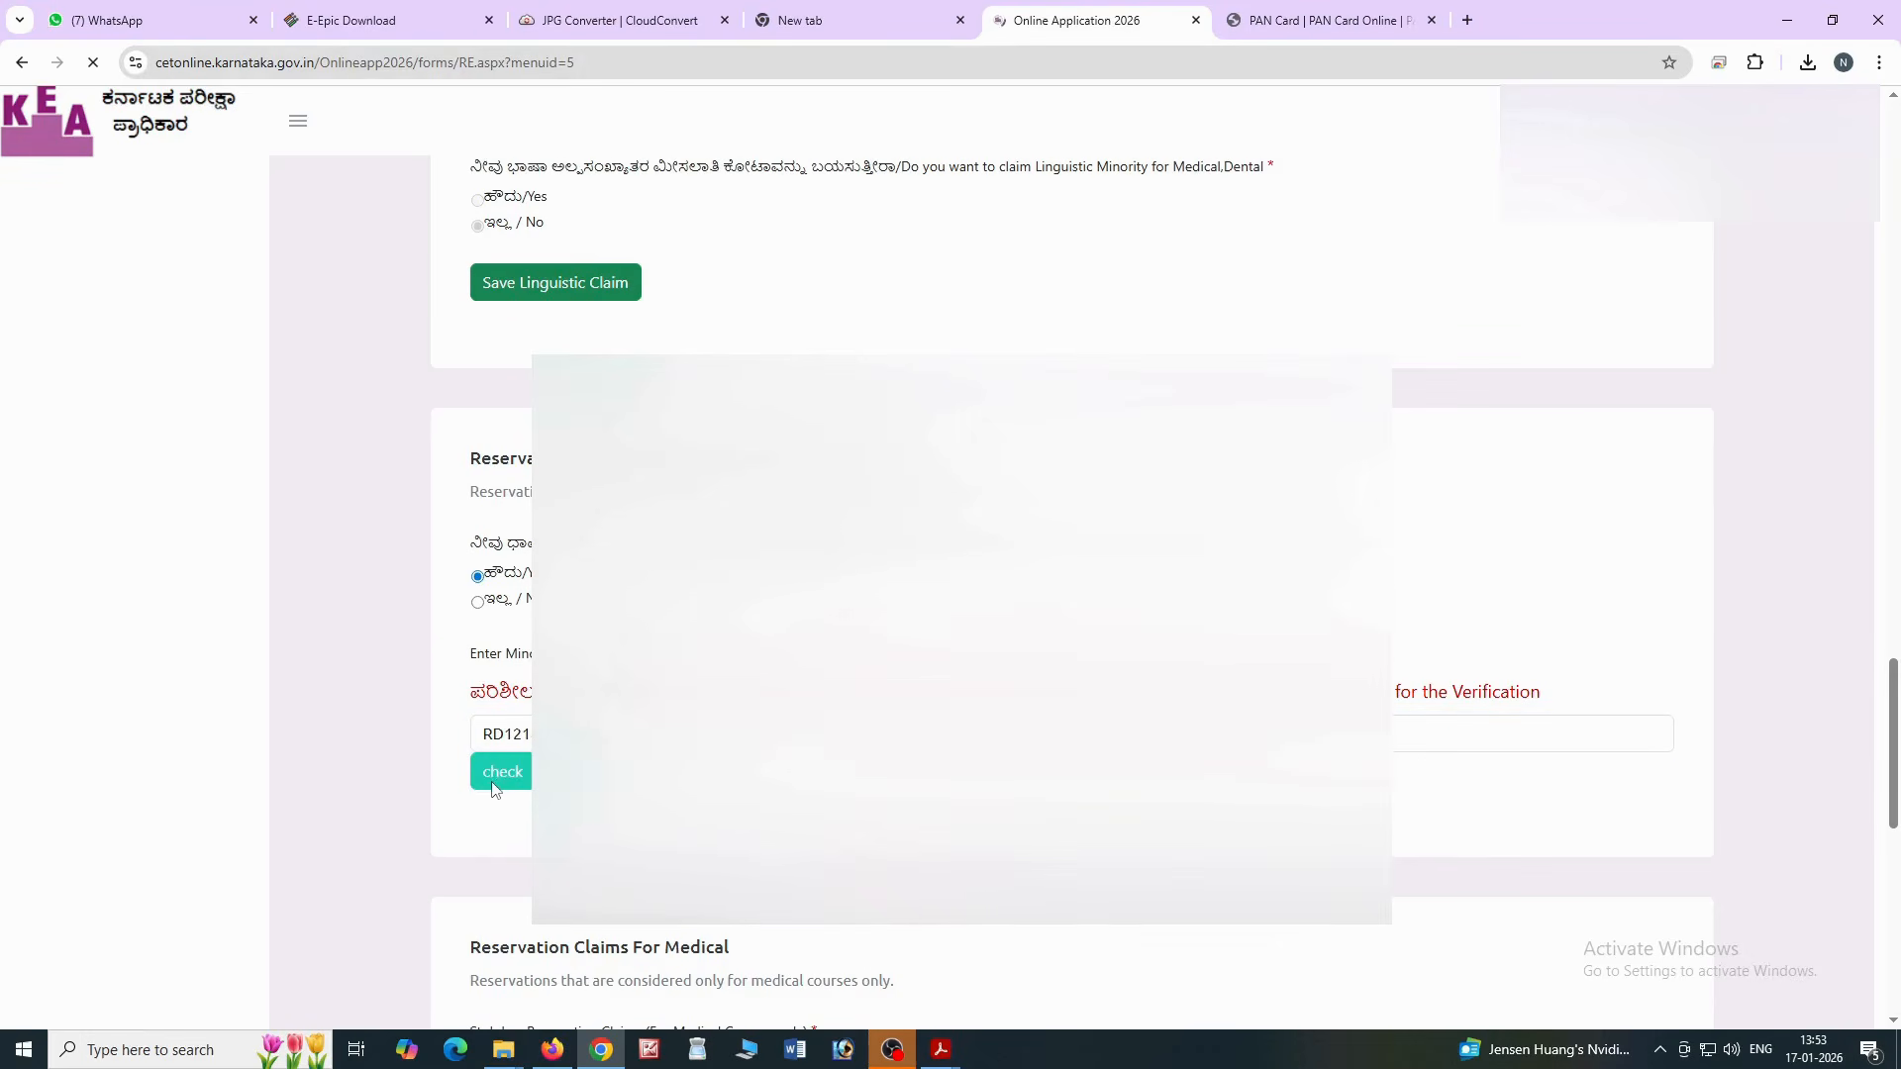
scroll(962, 640, "down", 16)
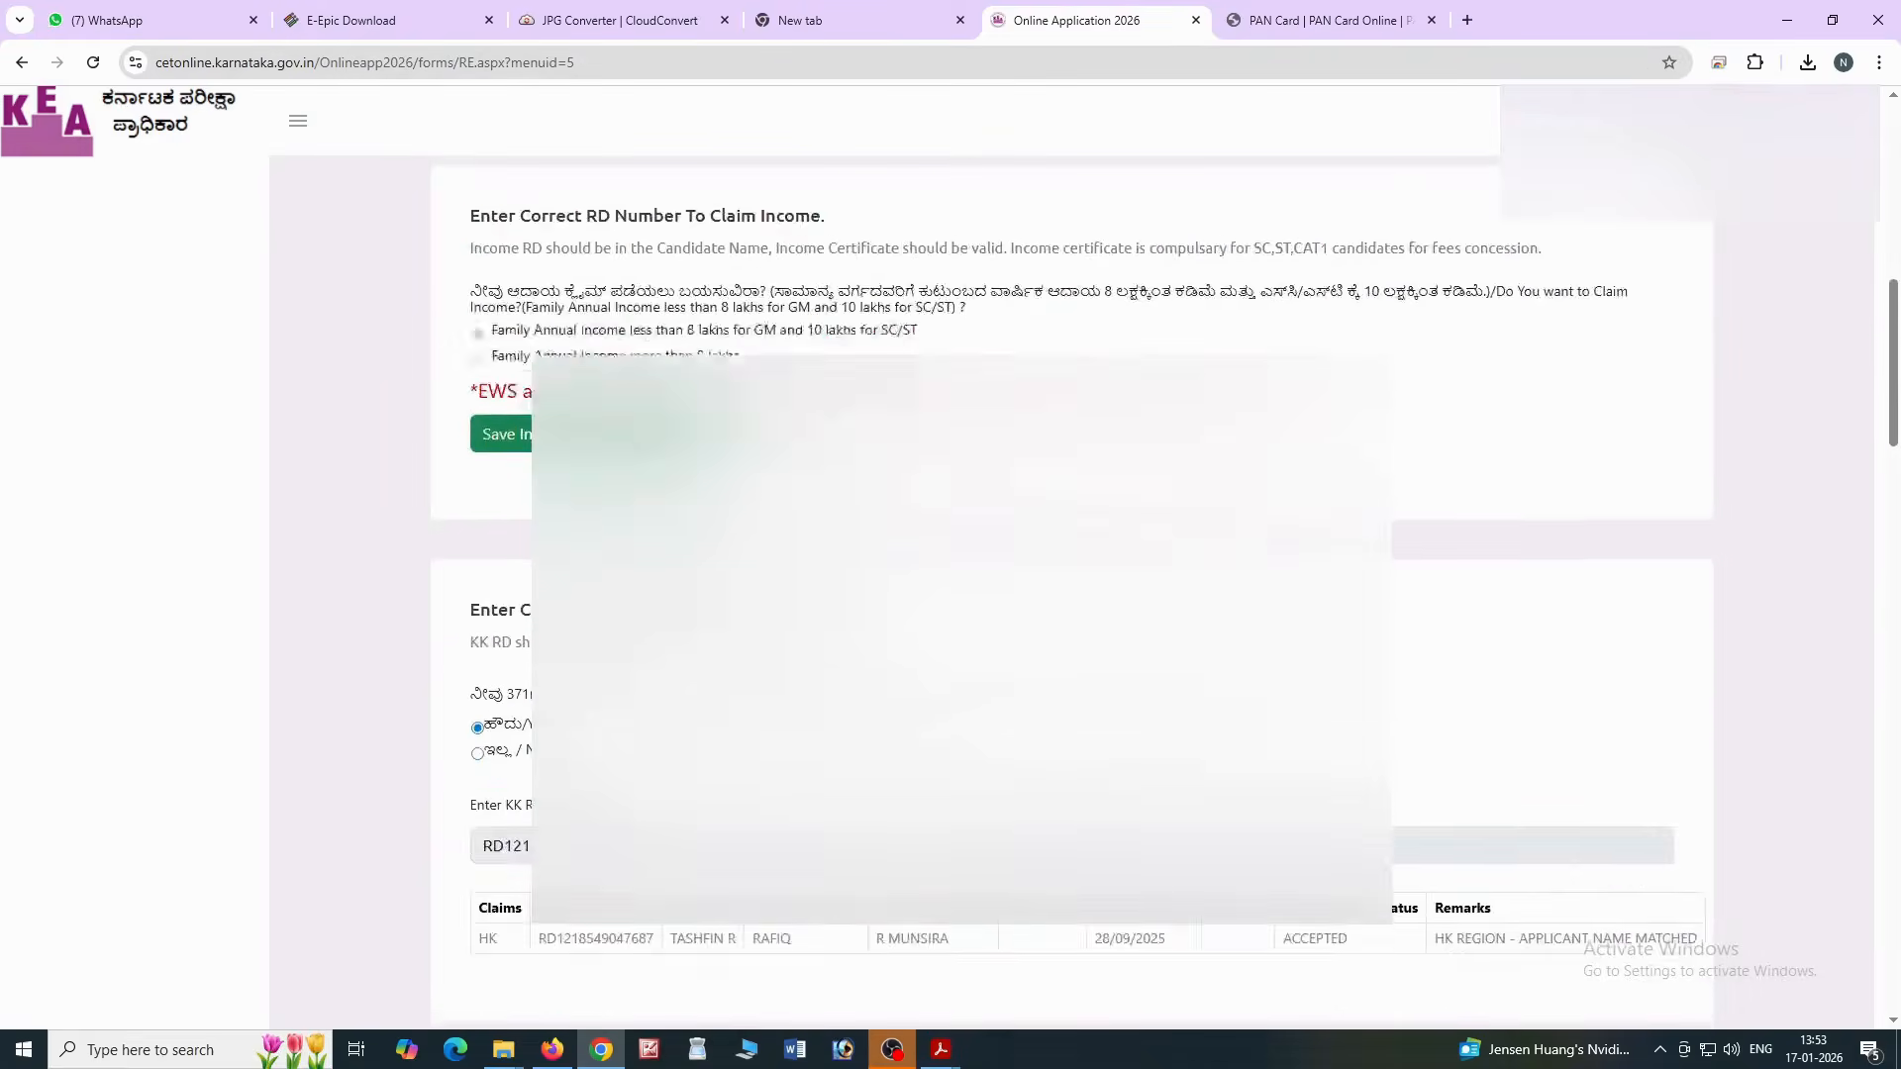
scroll(961, 640, "down", 12)
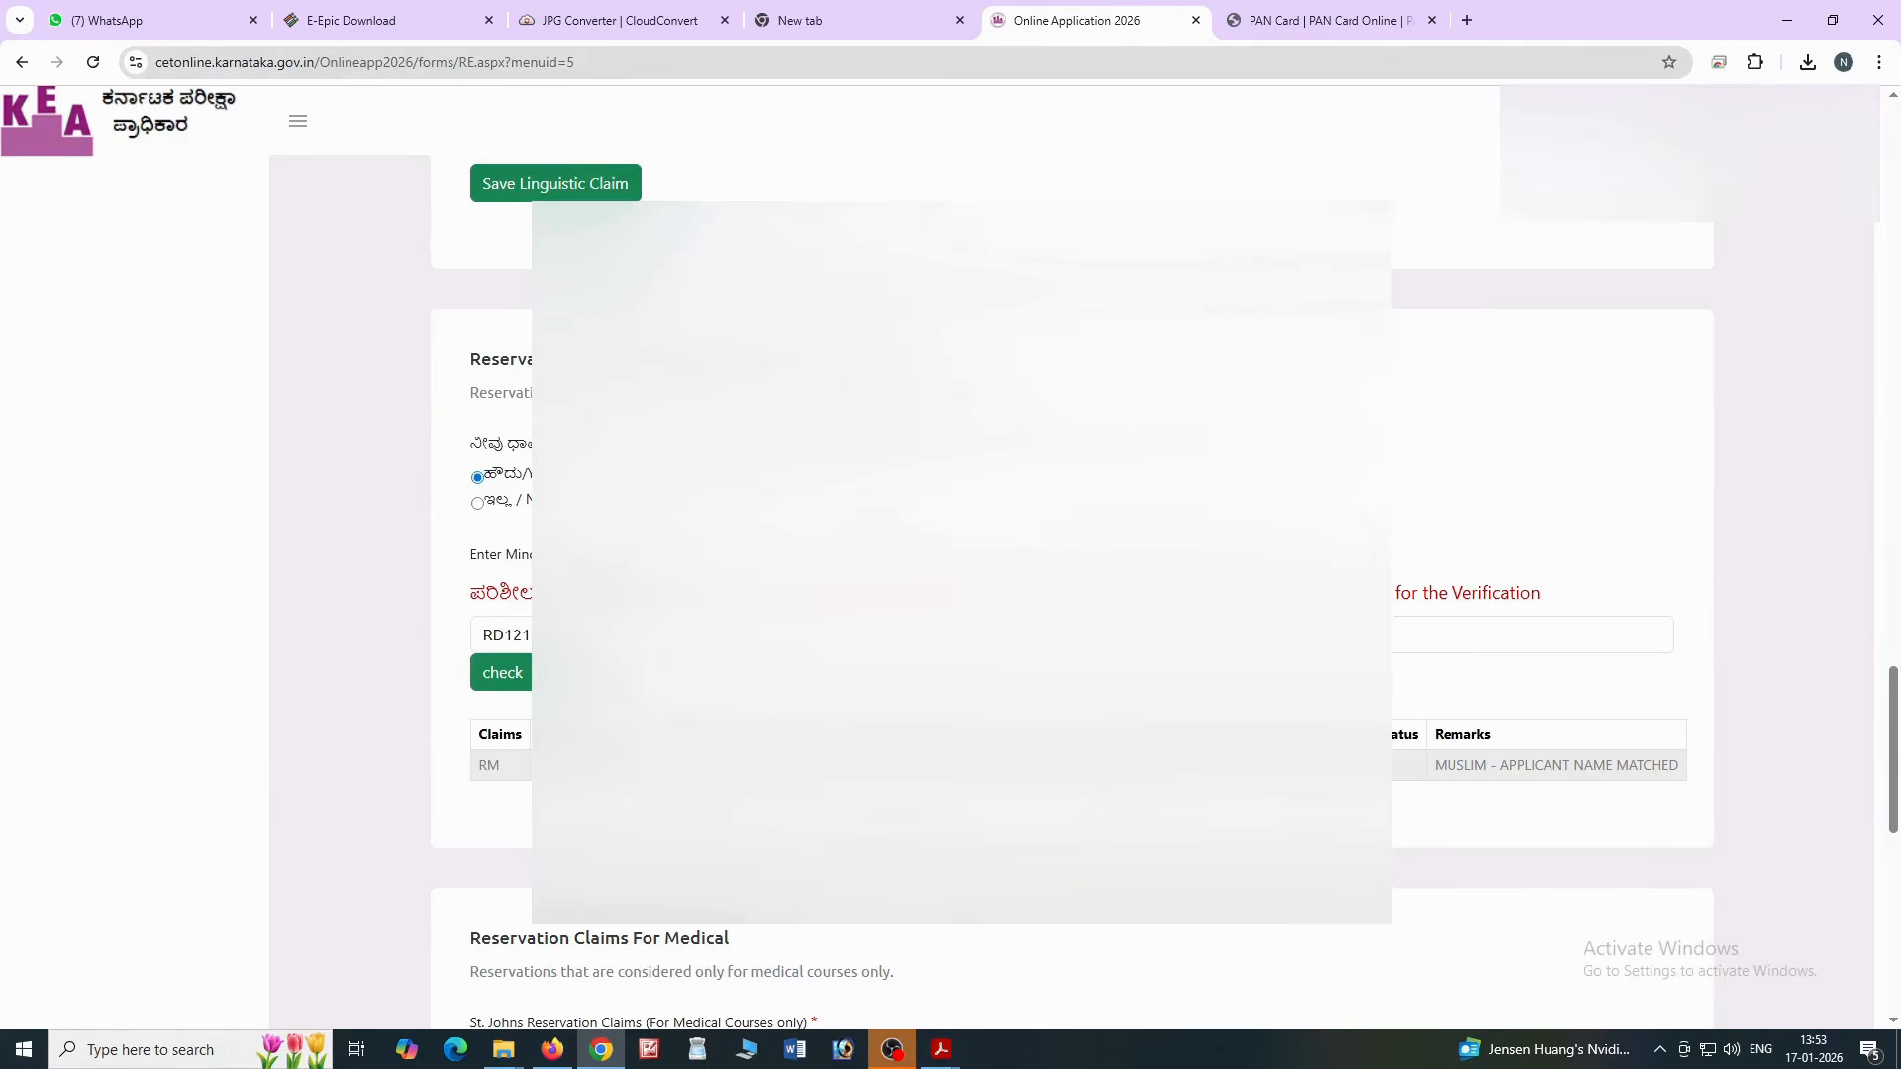
Select 'I will not claim' for the St. Johns medical reservation
scroll(961, 639, "down", 4)
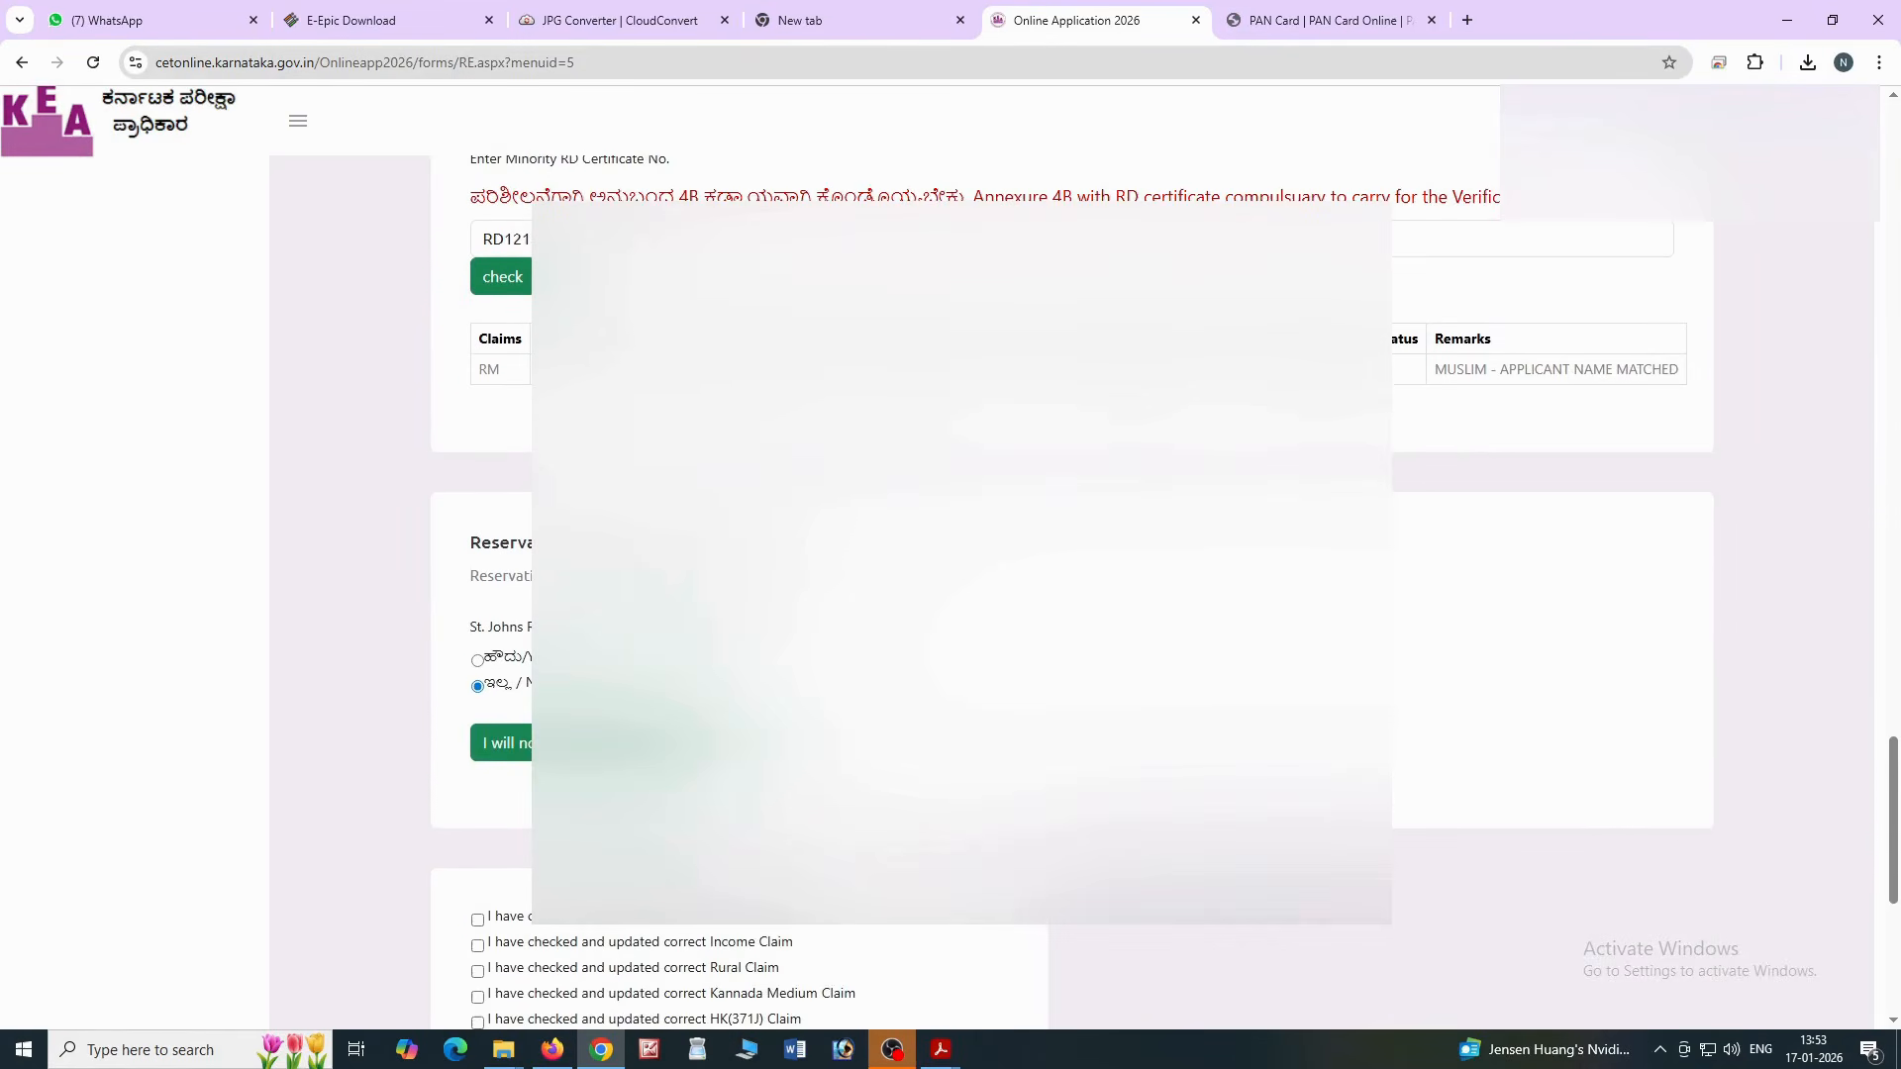
left_click(600, 743)
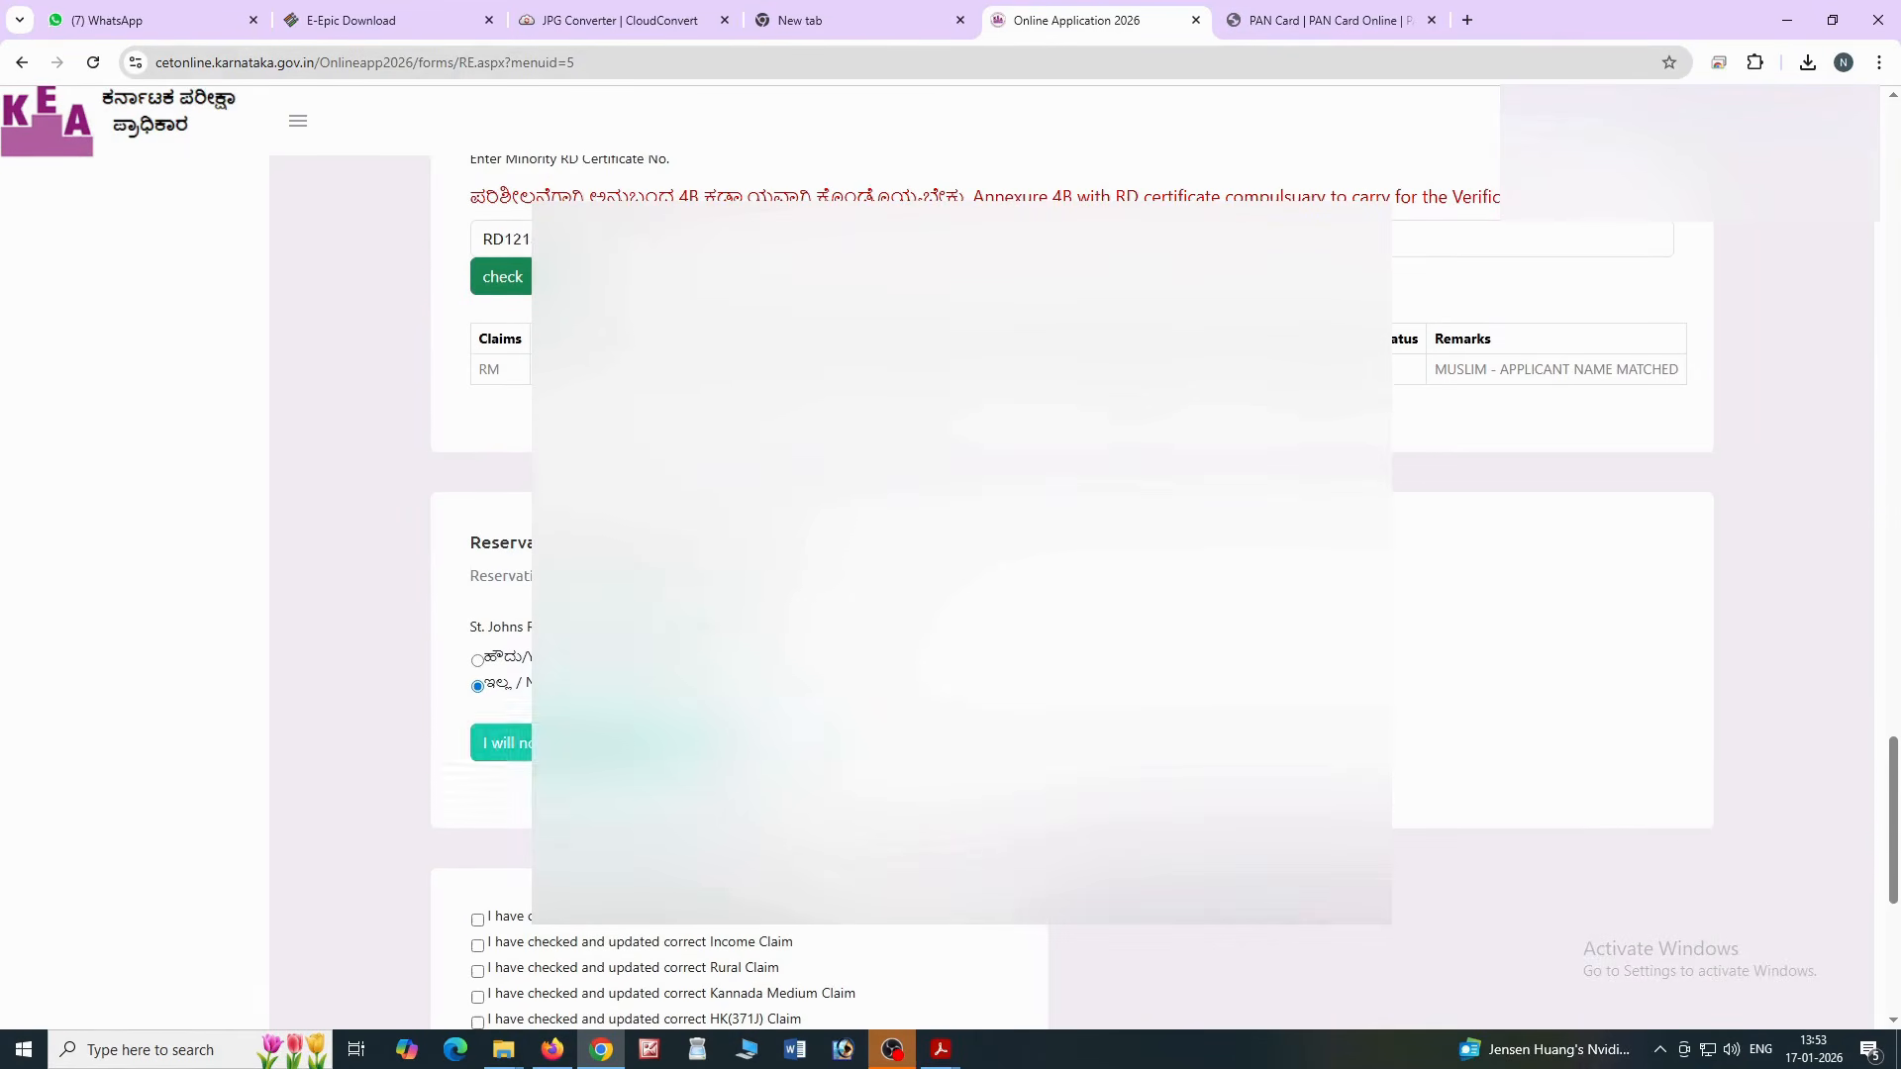
left_click(944, 624)
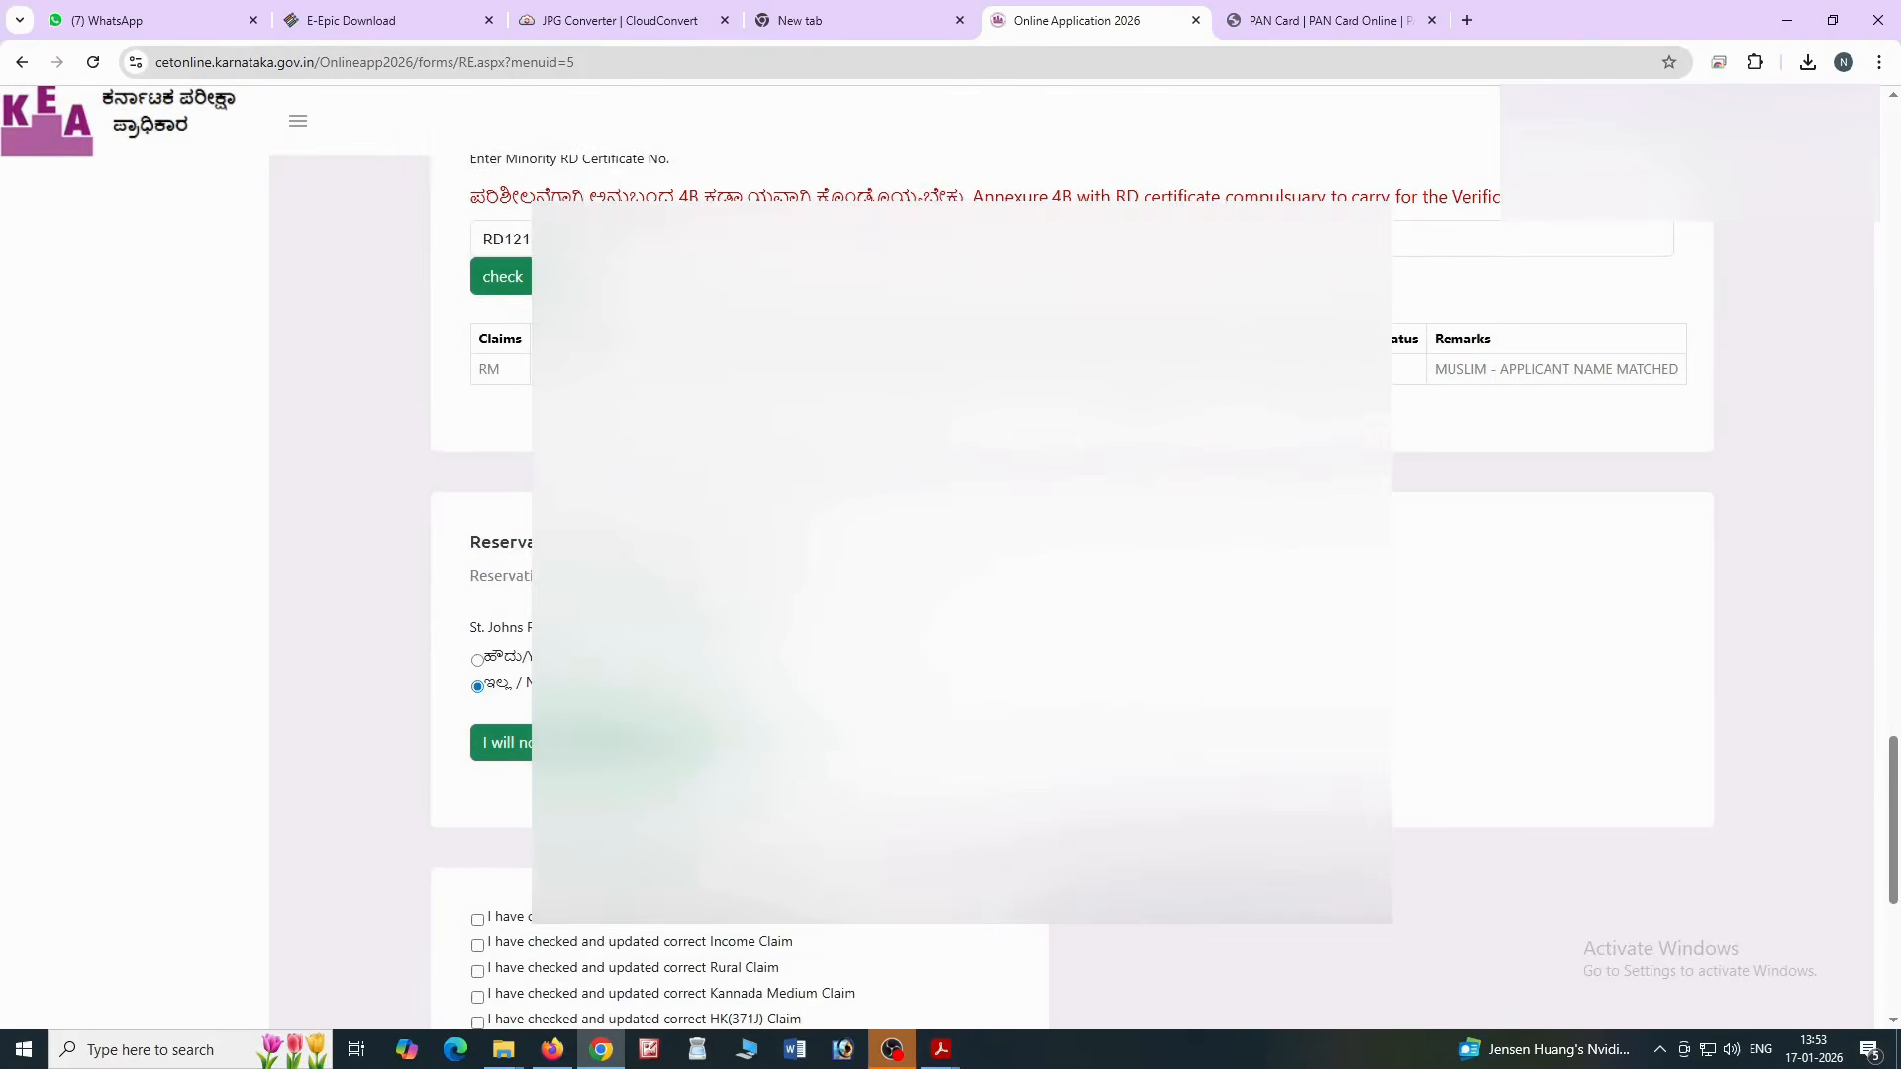
scroll(479, 528, "down", 4)
Tick all nine reservation-claim declarations, including Income, Rural, Kannada Medium and HK(371J), then continue
left_click(478, 524)
left_click(478, 549)
left_click(477, 575)
left_click(477, 601)
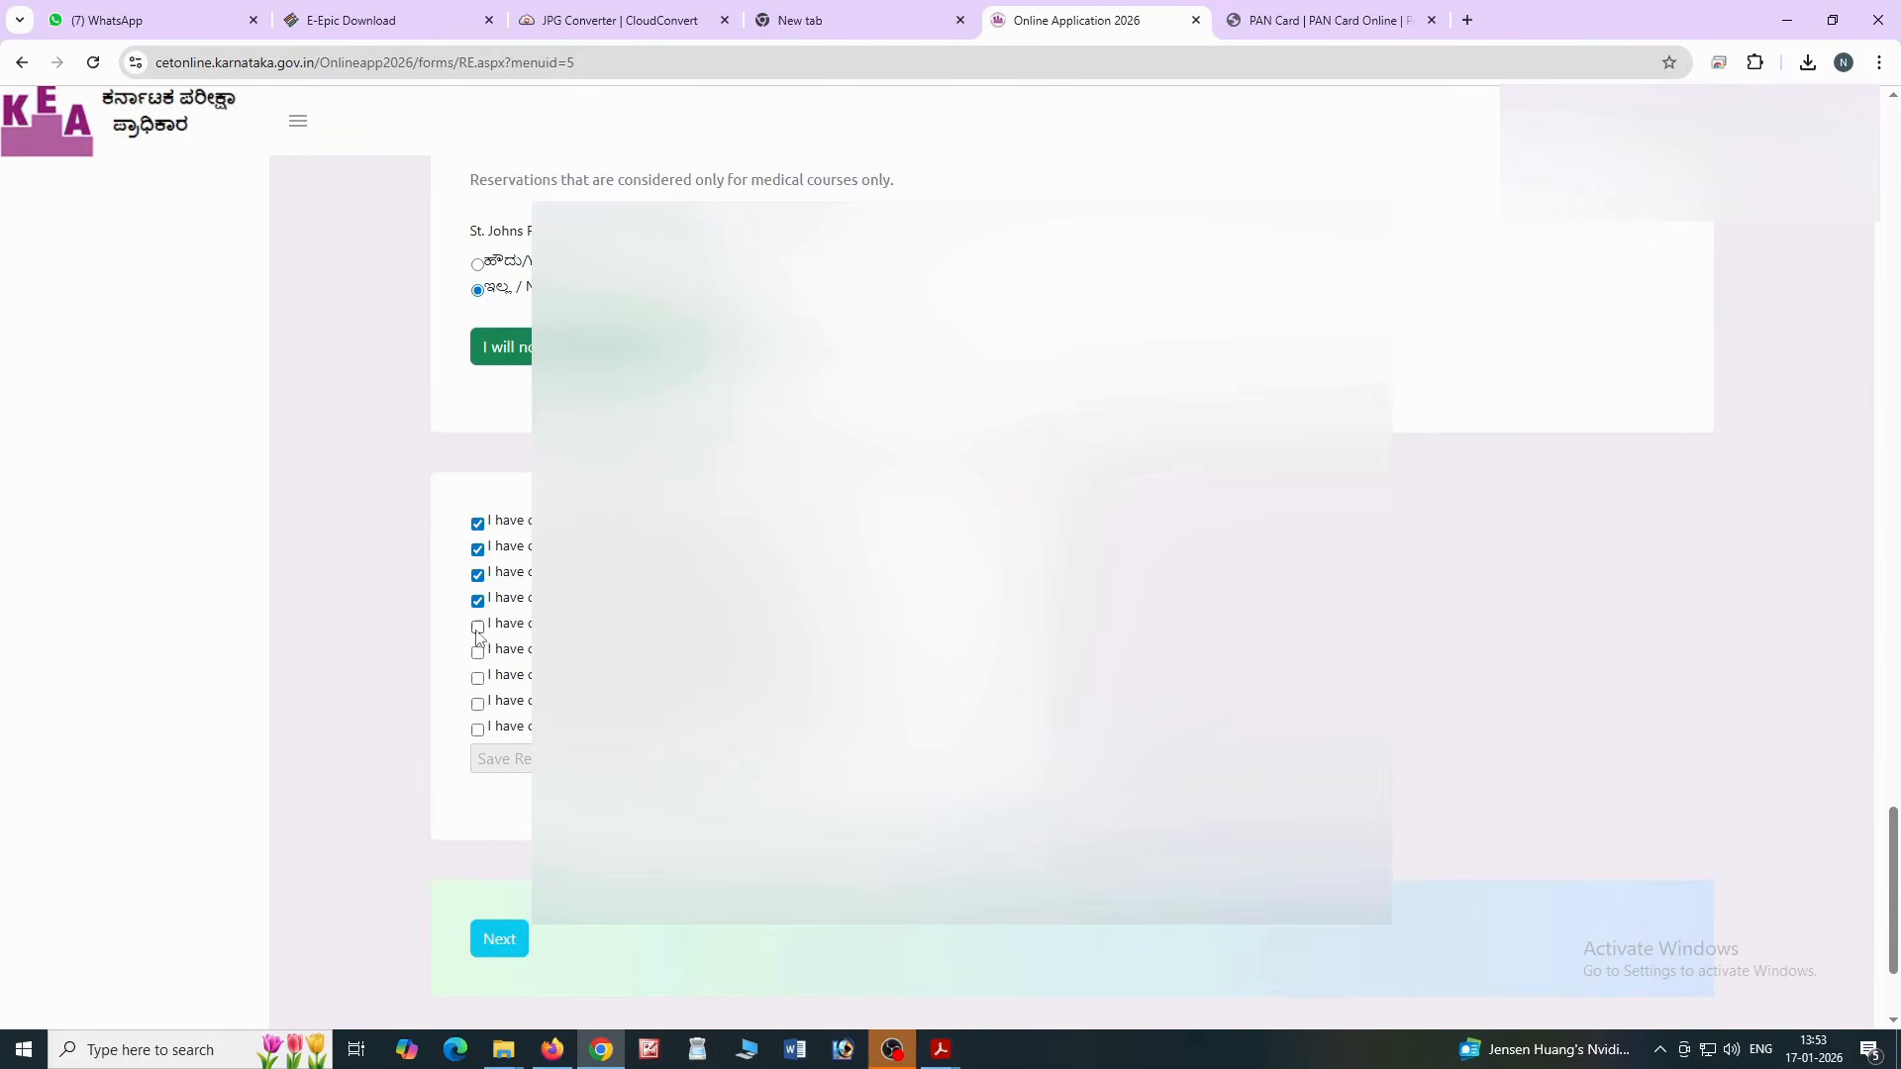
left_click(477, 627)
left_click(477, 653)
left_click(478, 678)
left_click(477, 704)
left_click(479, 732)
scroll(917, 679, "down", 3)
left_click(517, 734)
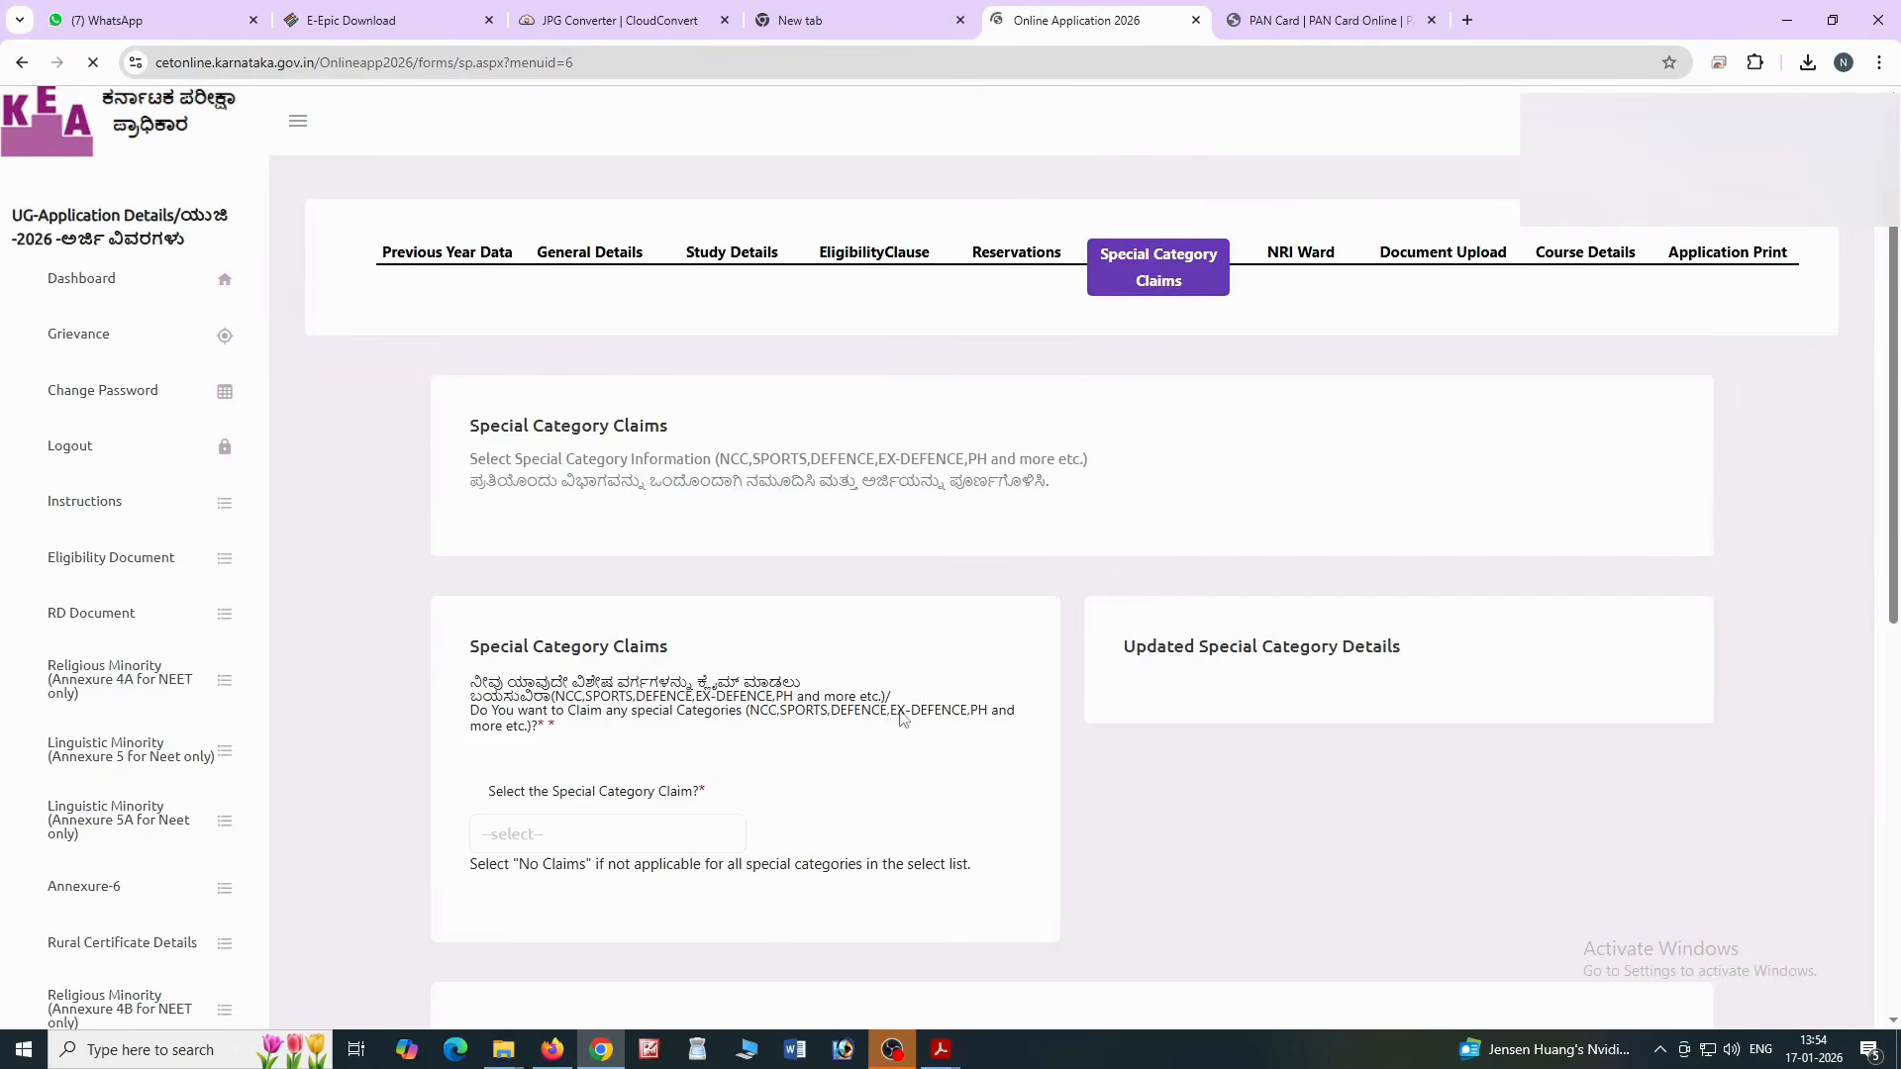
Save No Claims as the special category claim
scroll(891, 712, "down", 2)
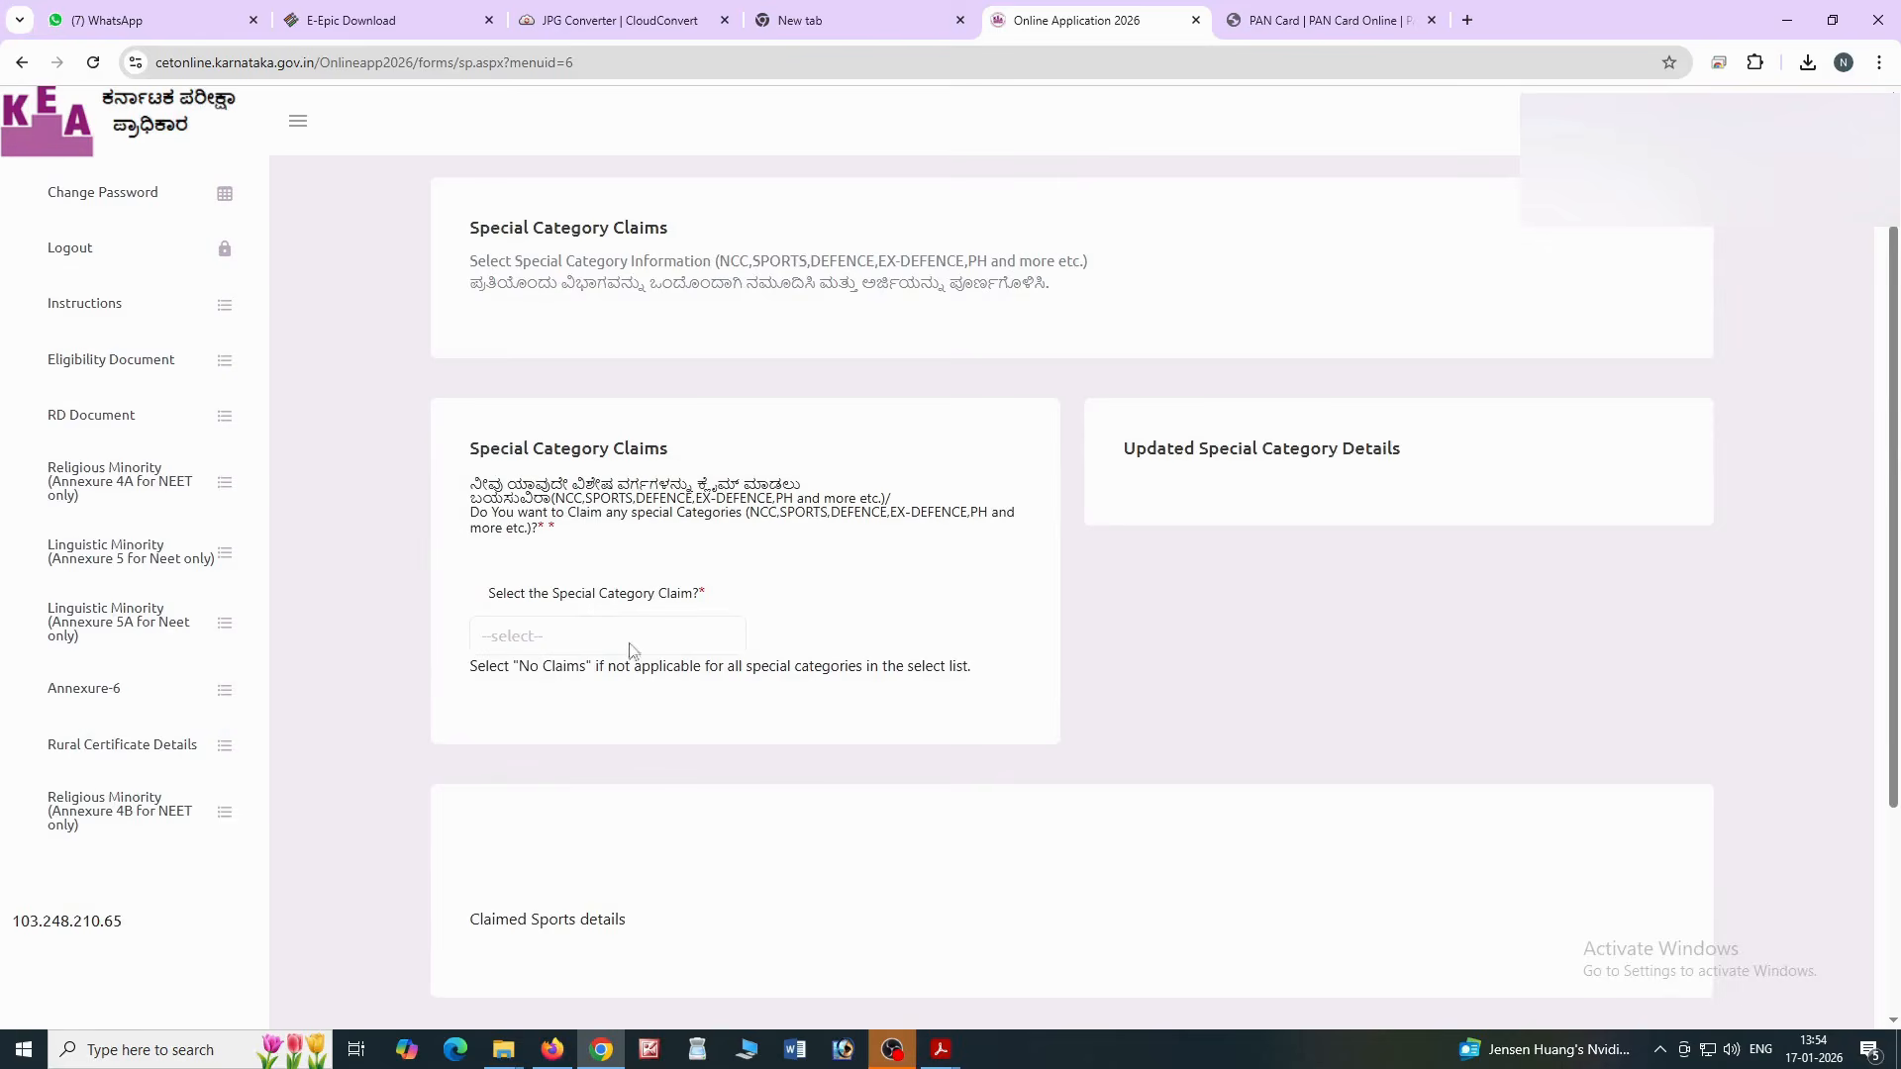
left_click(602, 649)
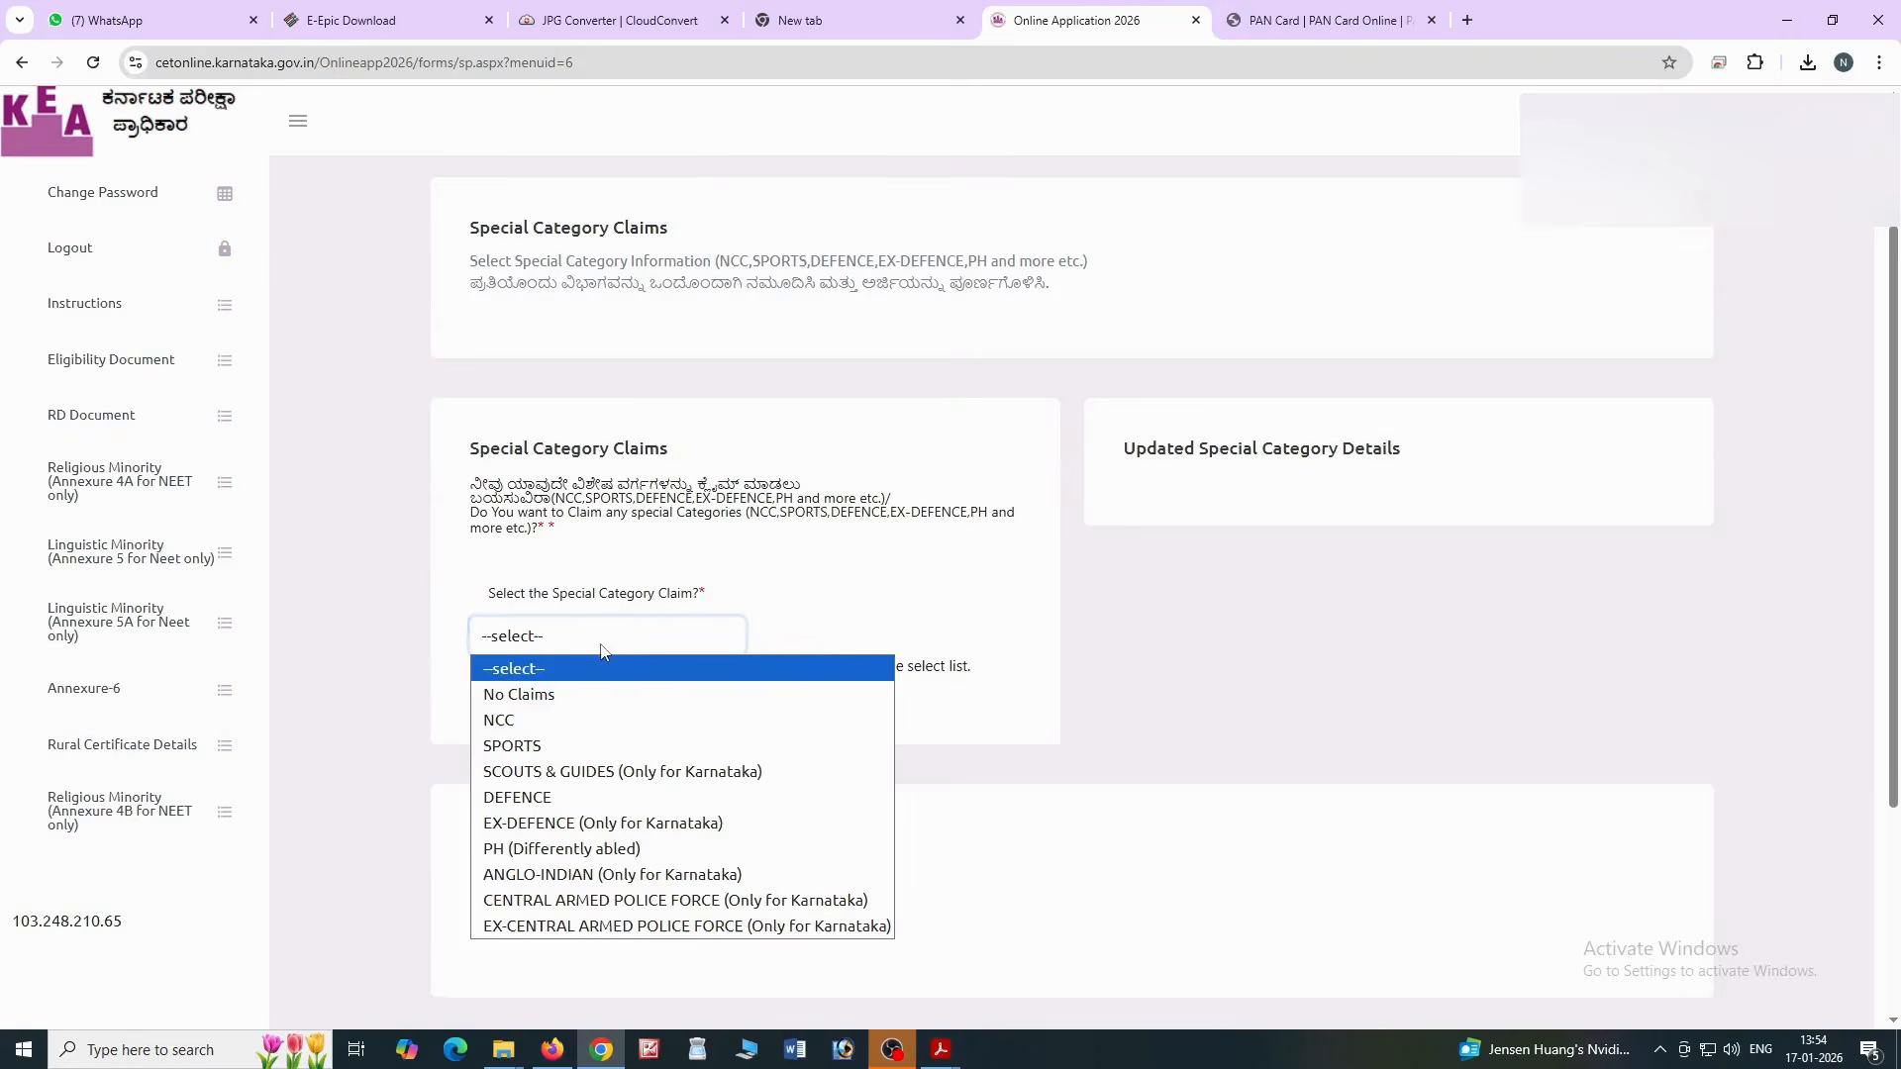
left_click(548, 696)
left_click(555, 711)
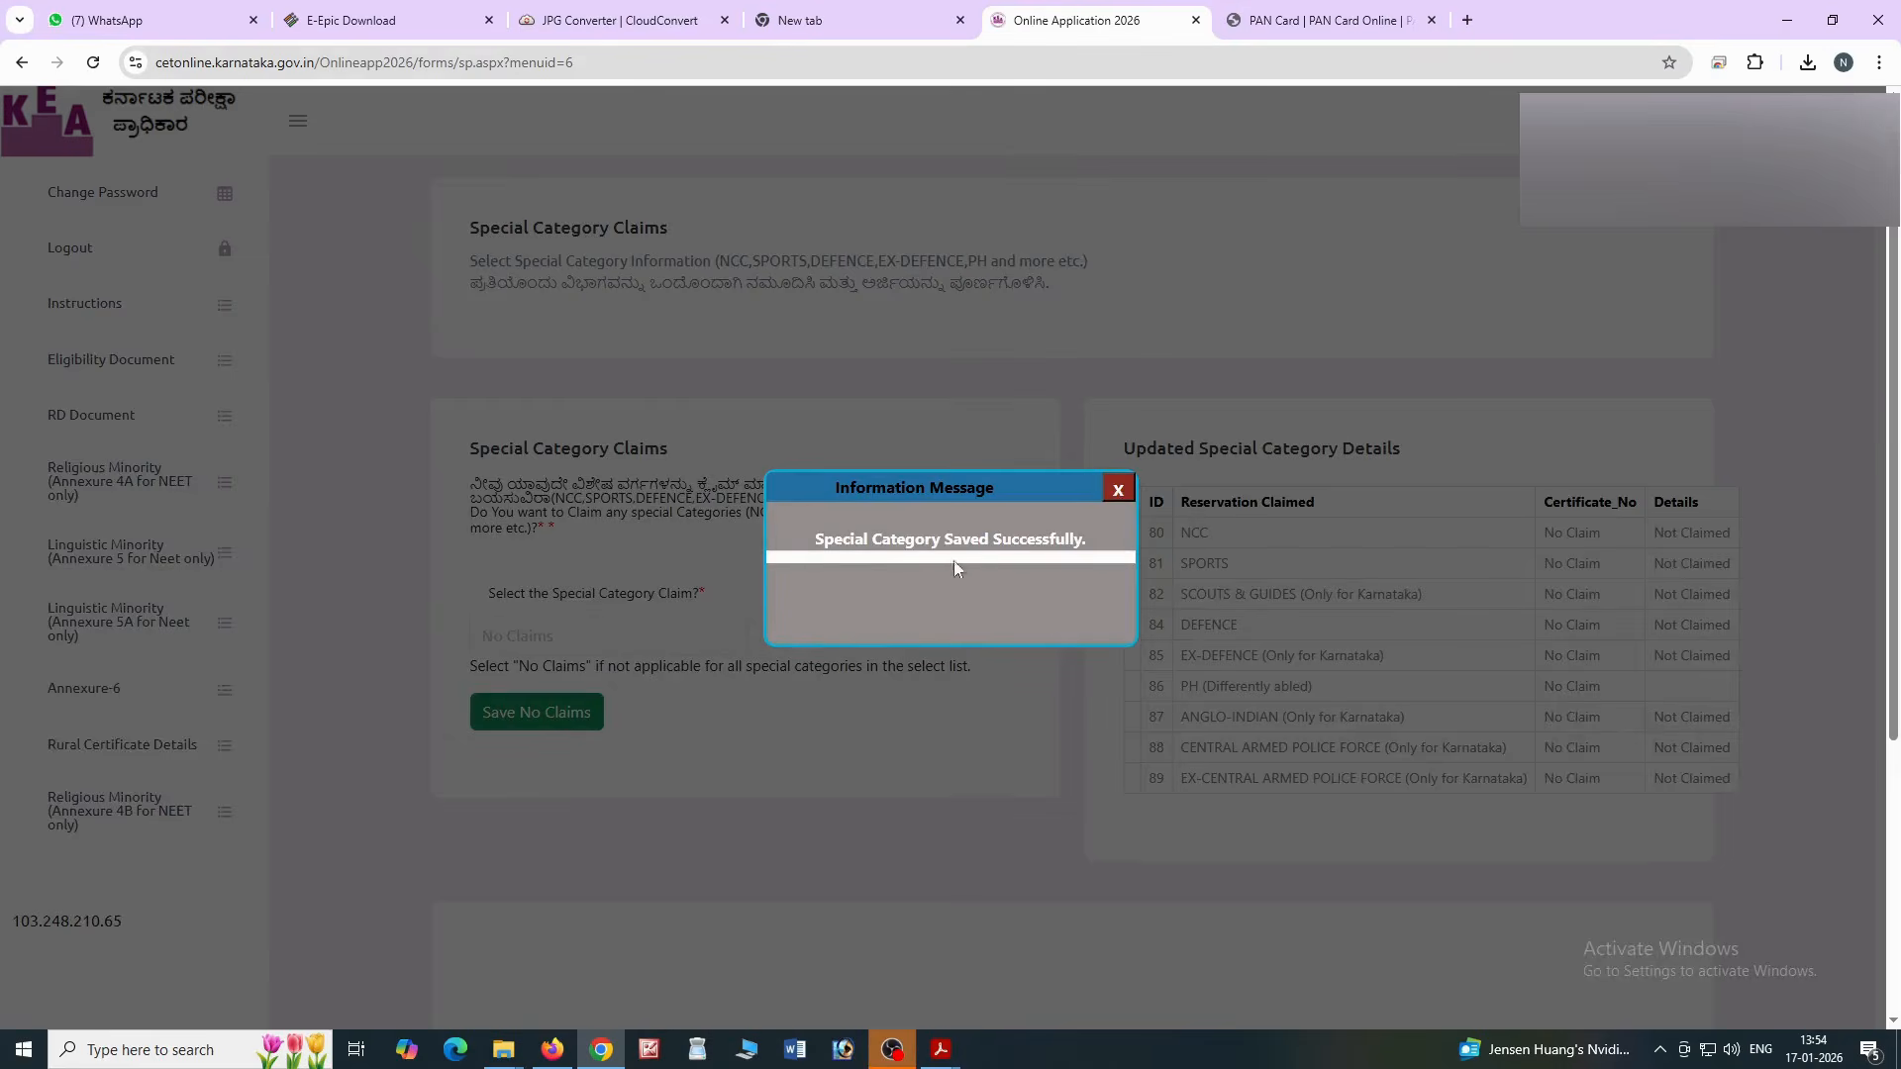
left_click(1118, 489)
Answer No to the NRI Ward seat claim and continue to Document Upload
scroll(871, 697, "down", 1)
scroll(871, 698, "down", 4)
left_click(499, 817)
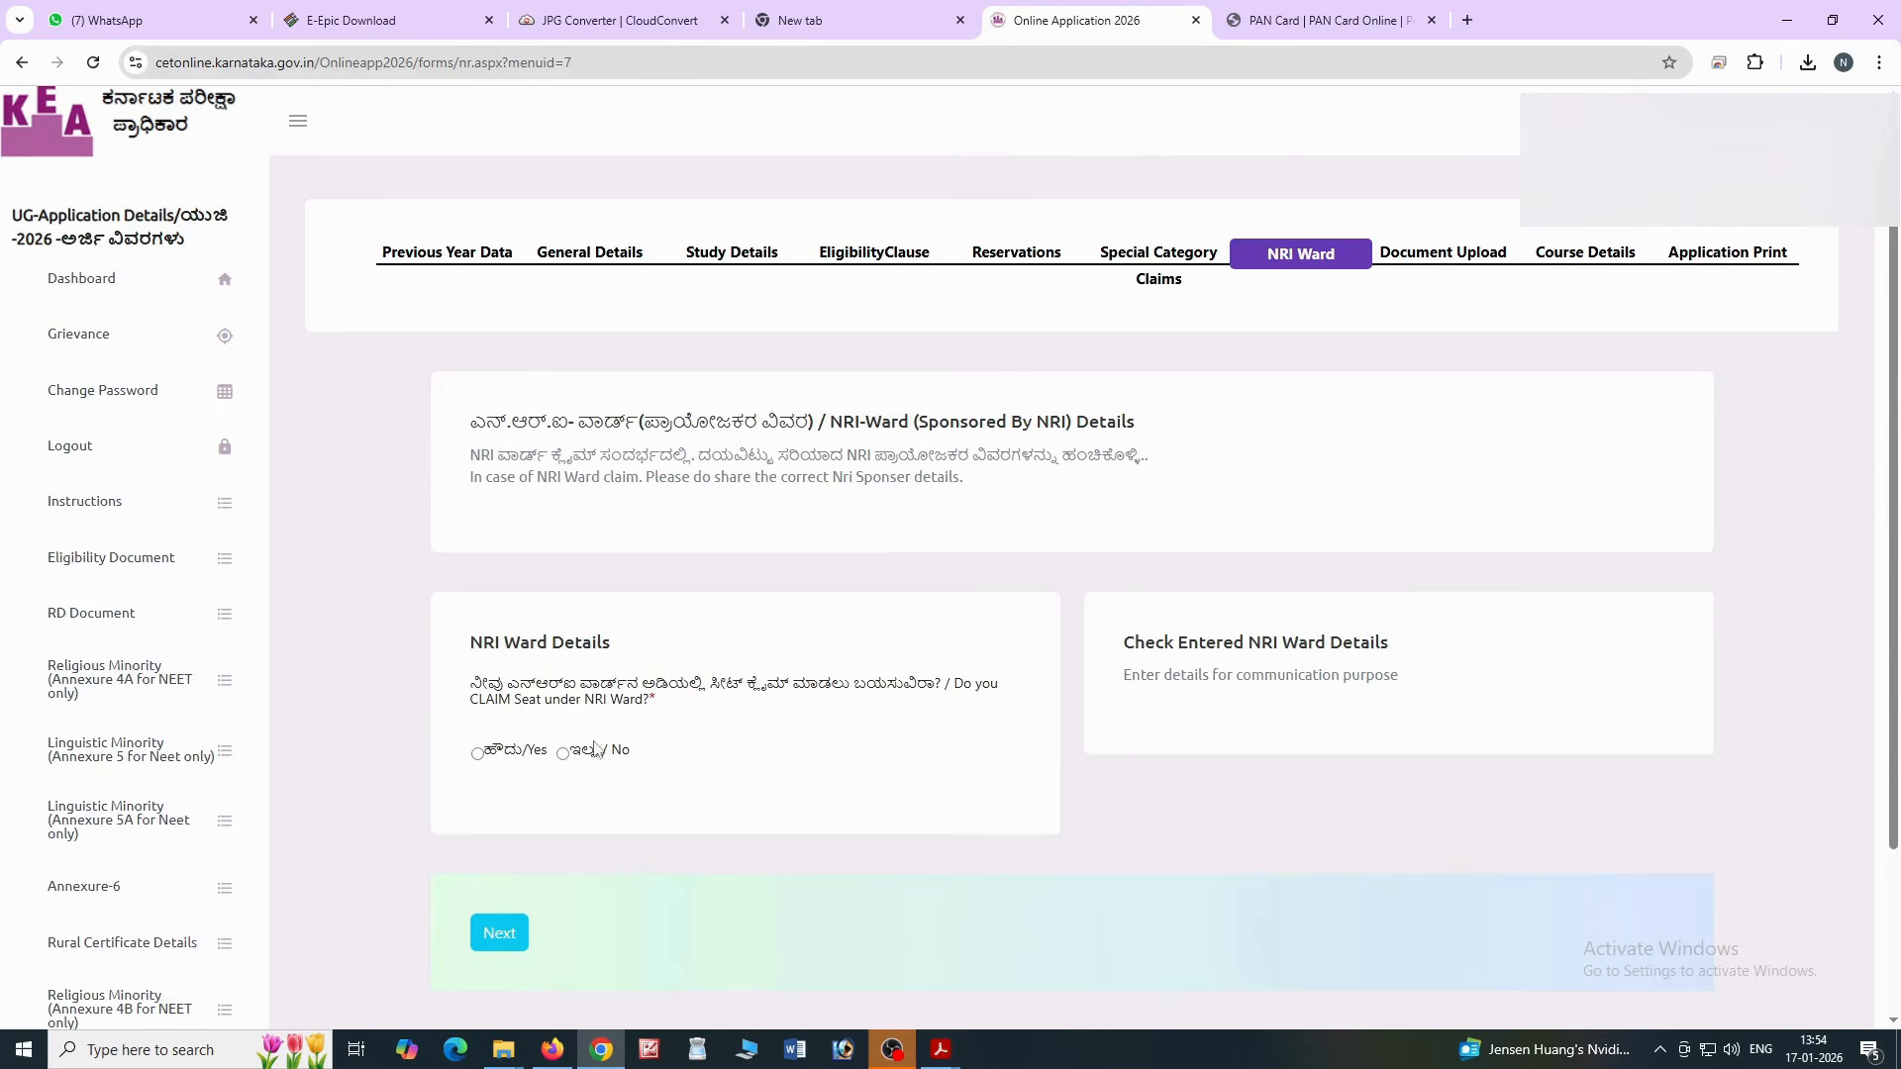
left_click(563, 753)
left_click(495, 938)
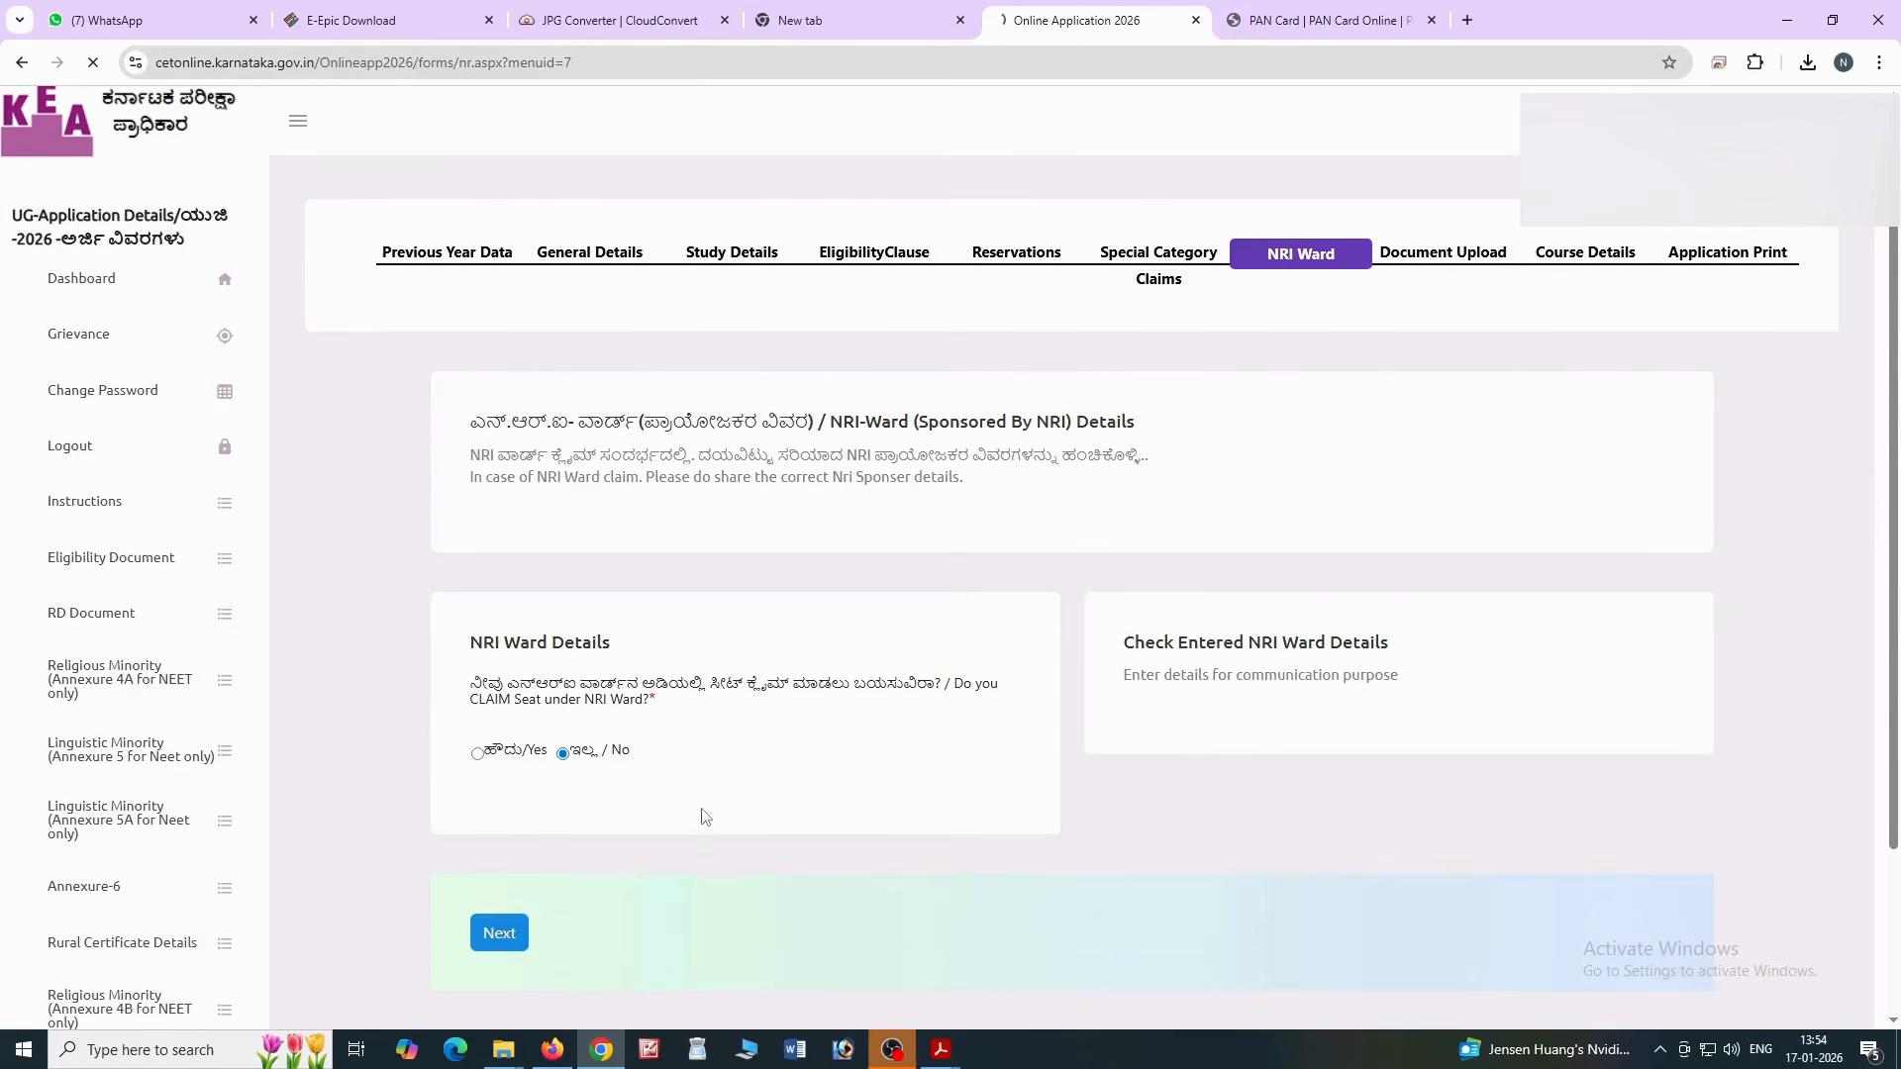
scroll(906, 691, "down", 2)
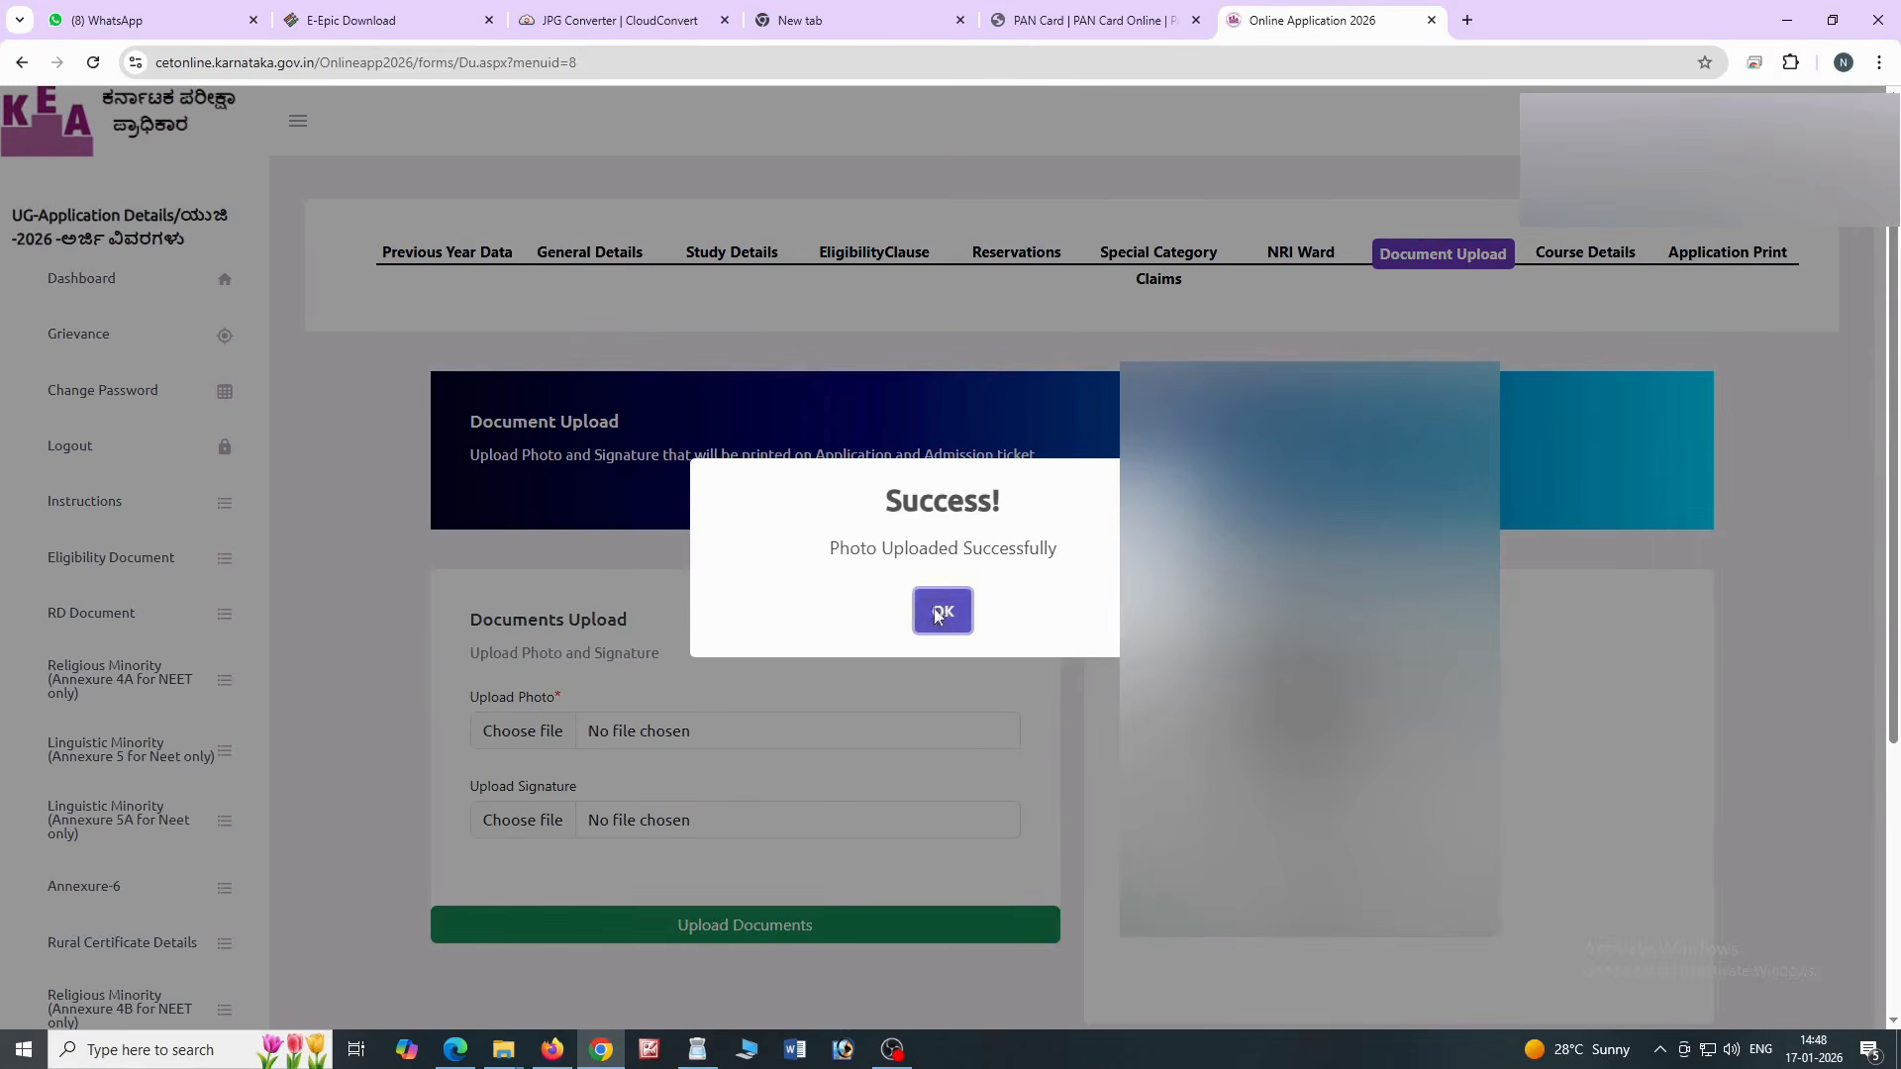
Dismiss the photo upload confirmation and continue to course selection
left_click(942, 611)
scroll(1072, 677, "down", 2)
scroll(1072, 677, "down", 1)
left_click(500, 827)
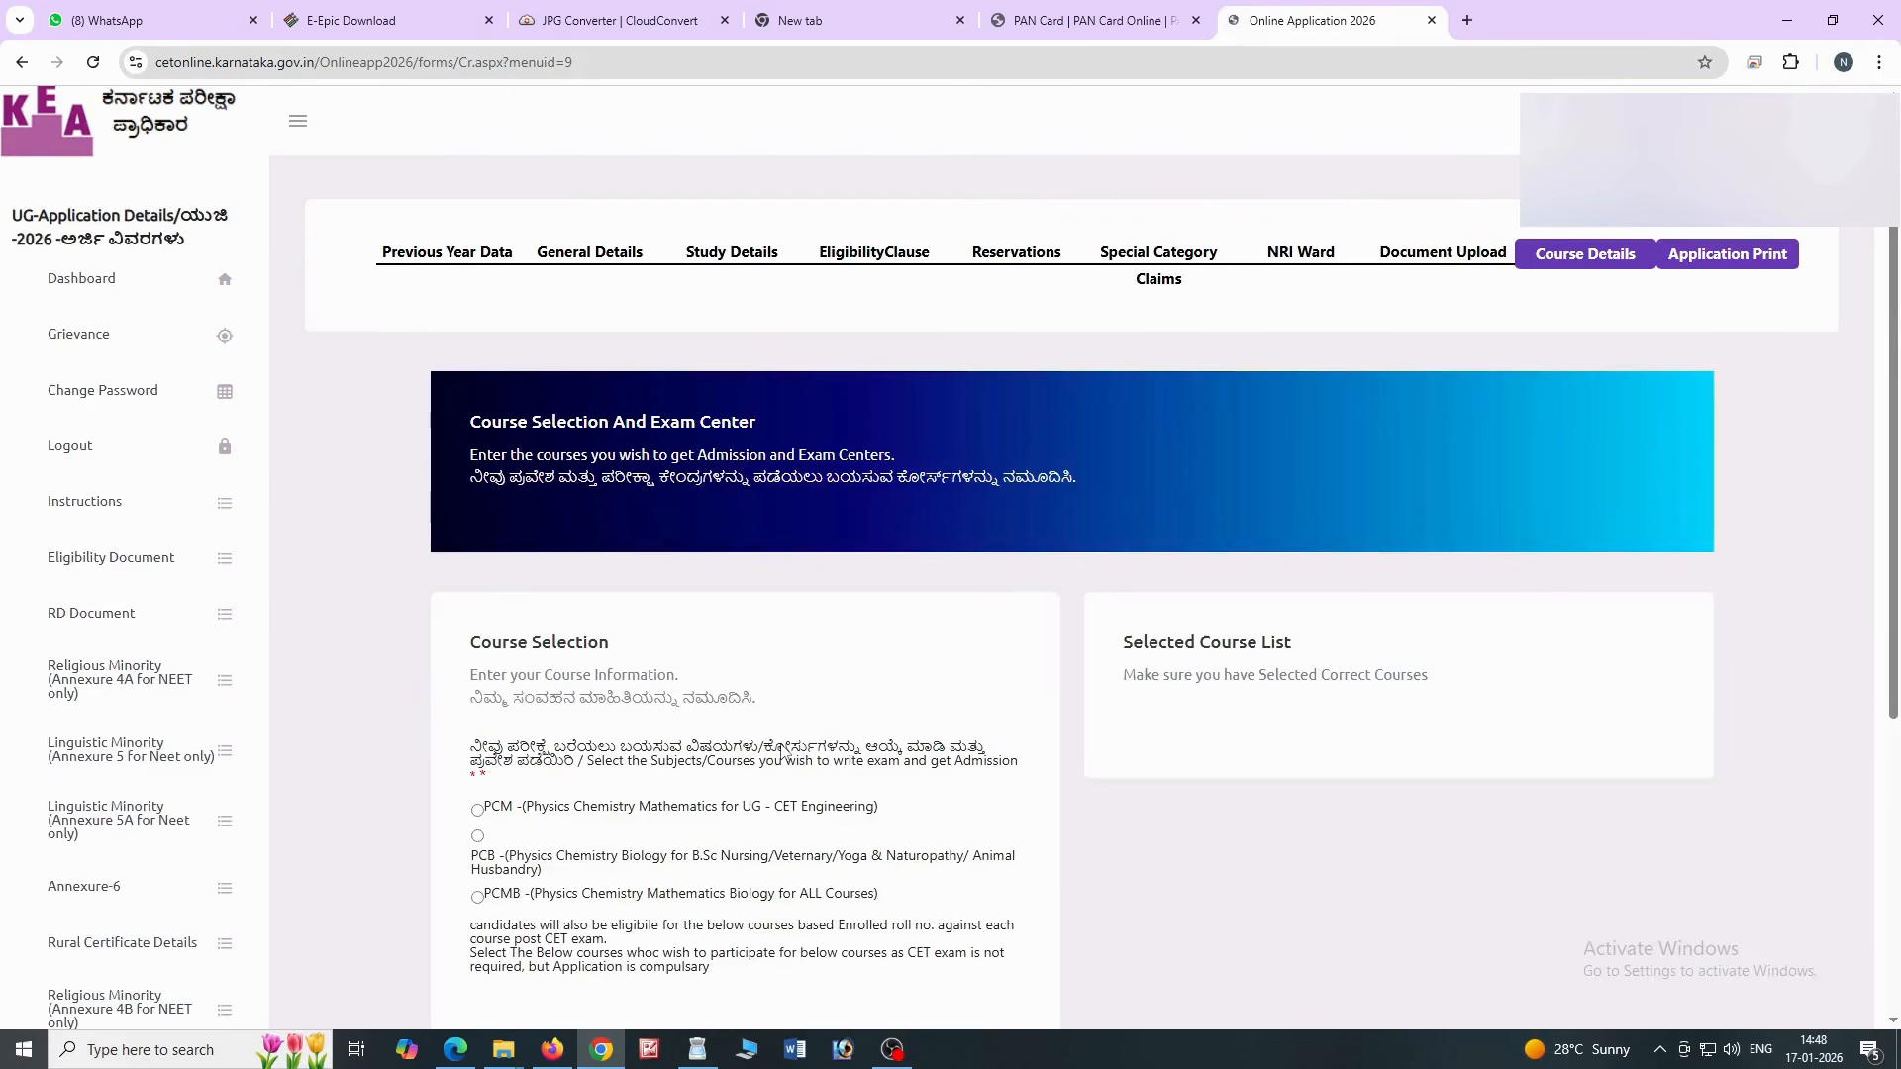
Apply for the PCMB (all courses) combination and proceed to Exam Center Information
scroll(782, 751, "down", 1)
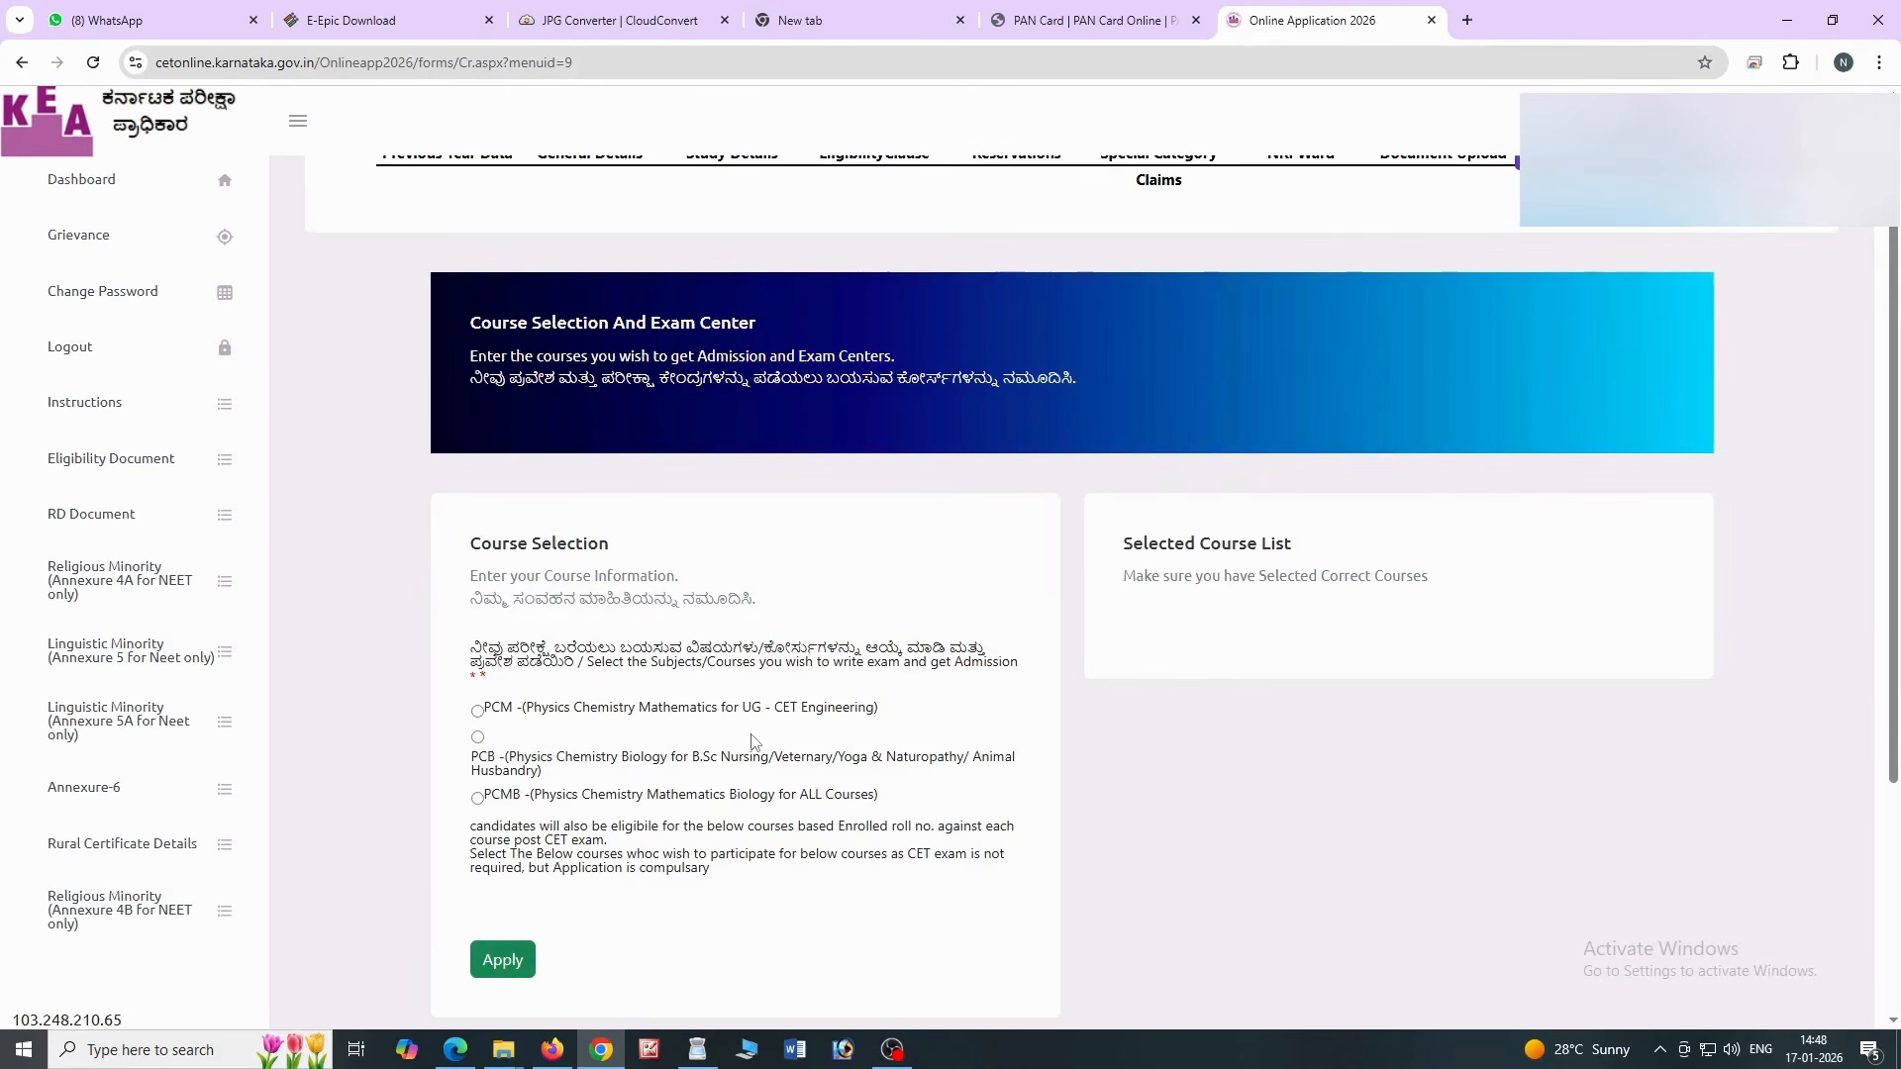
scroll(753, 737, "down", 2)
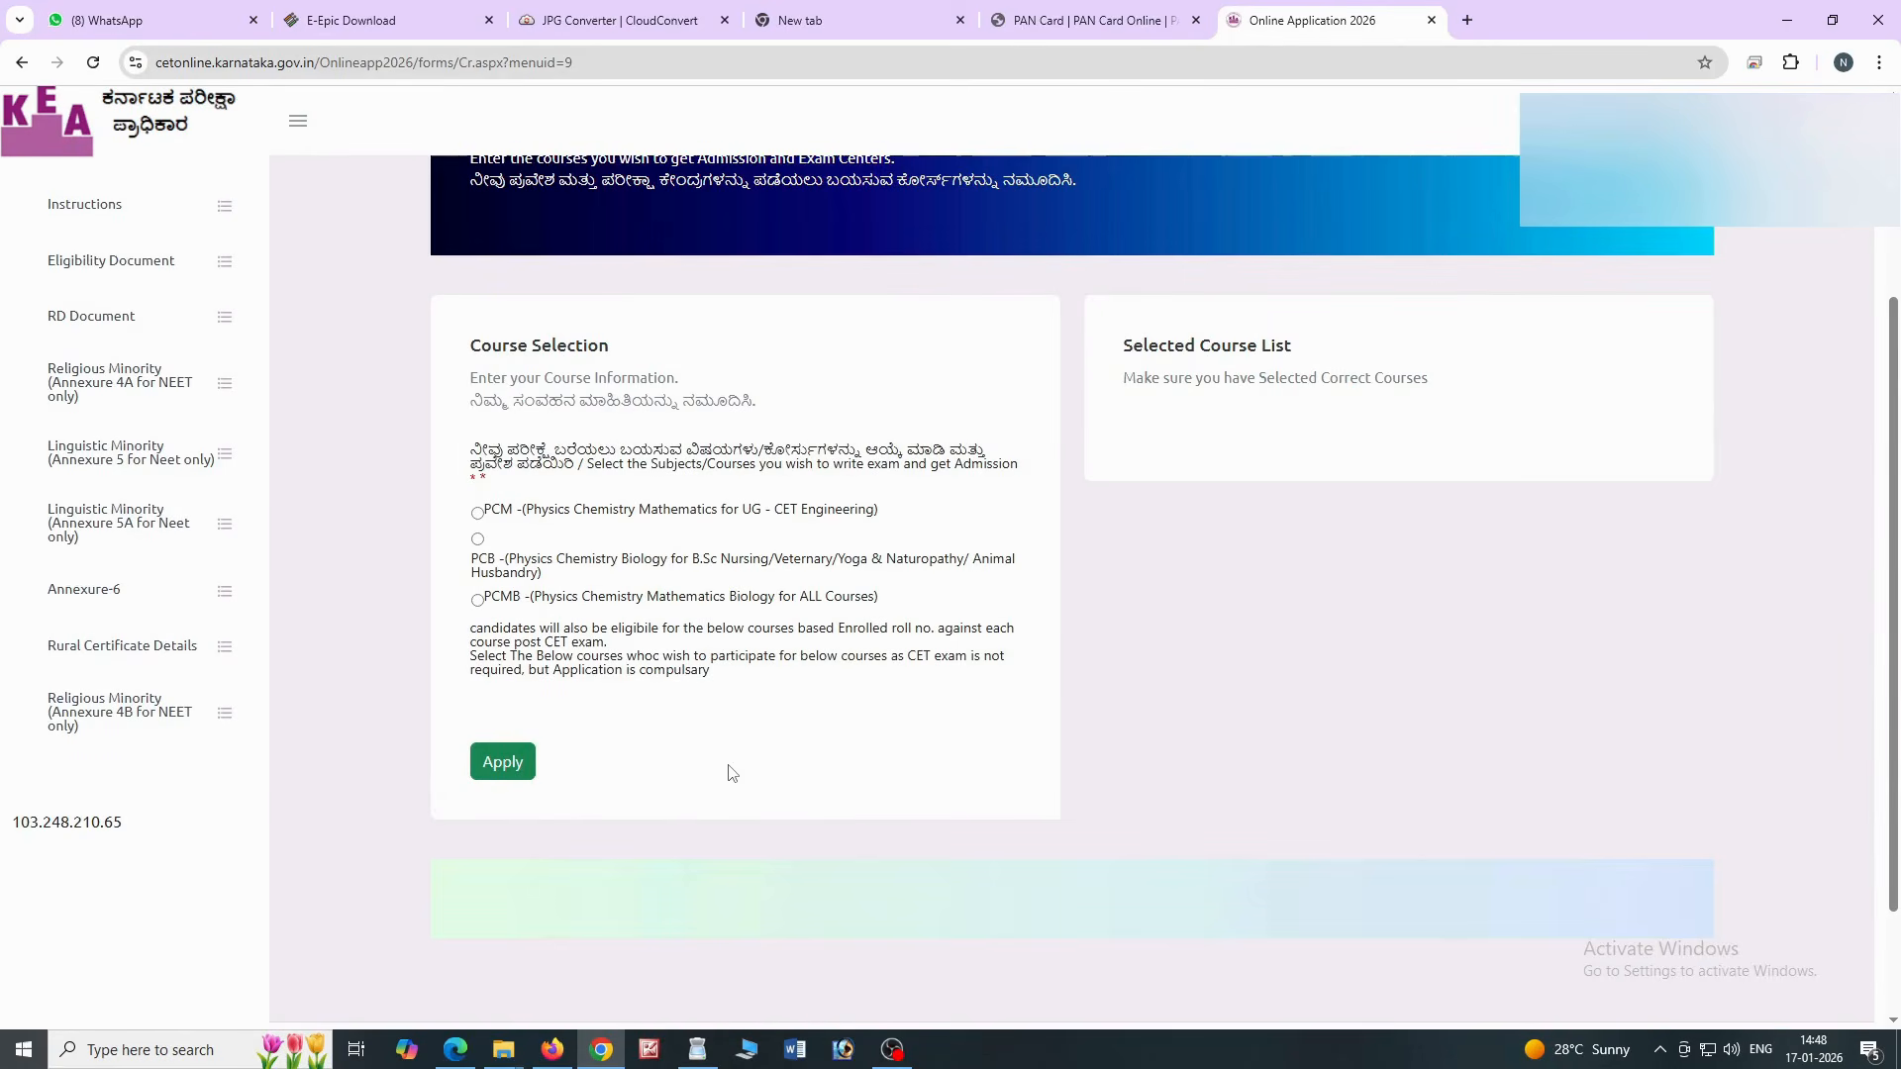
left_click(478, 601)
left_click(492, 772)
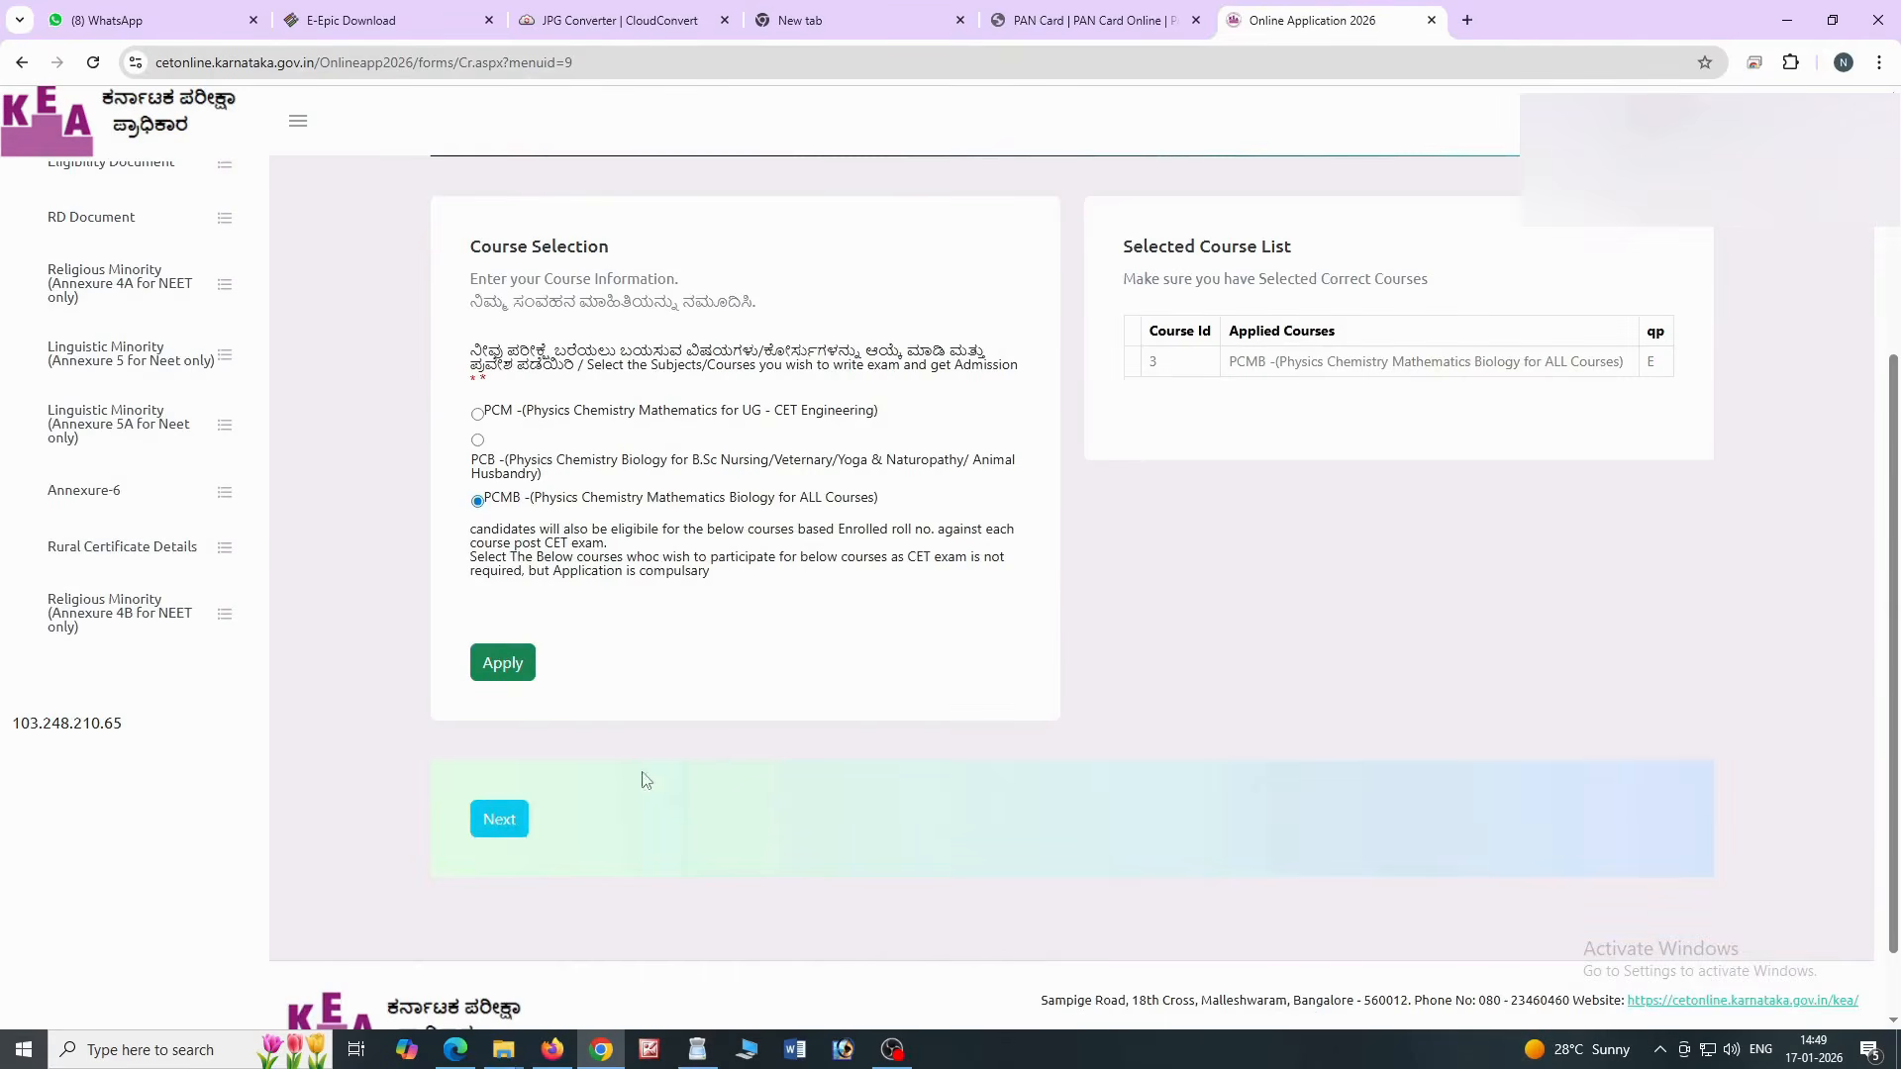
left_click(503, 822)
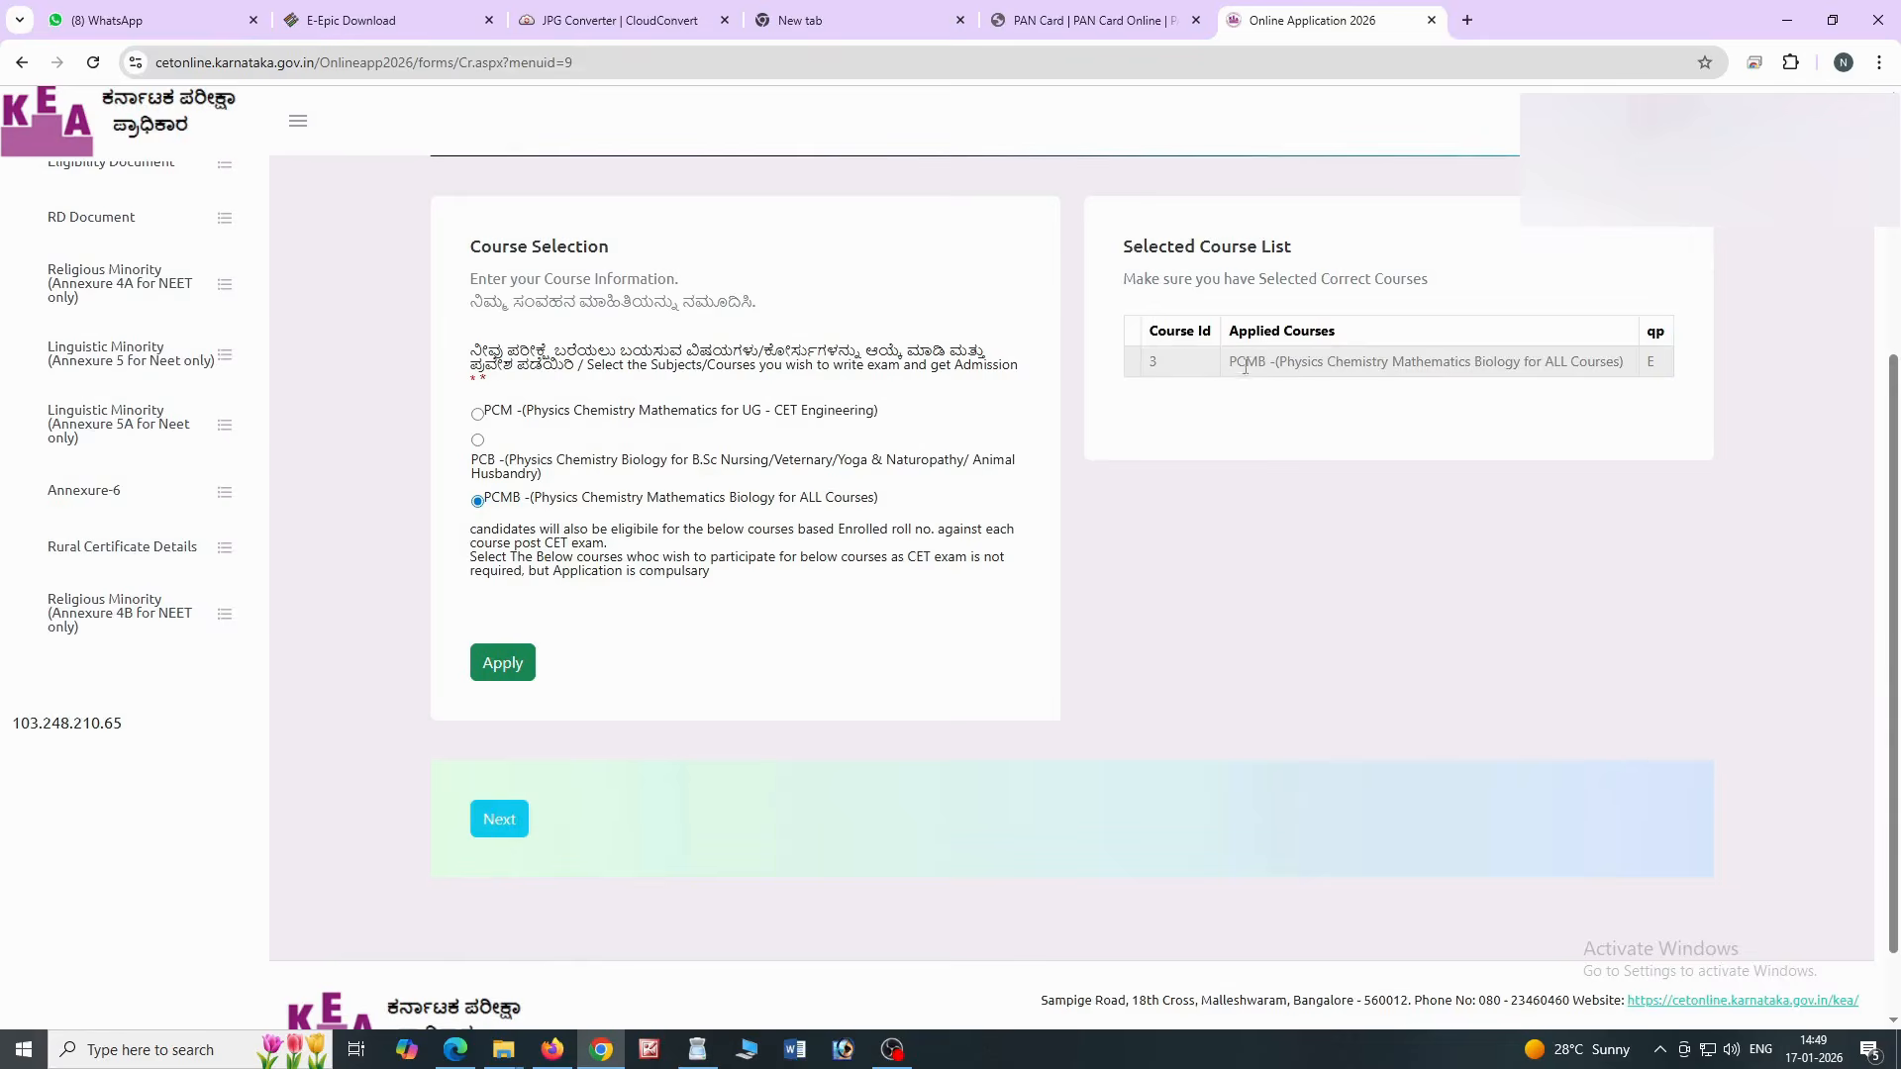
scroll(798, 639, "down", 2)
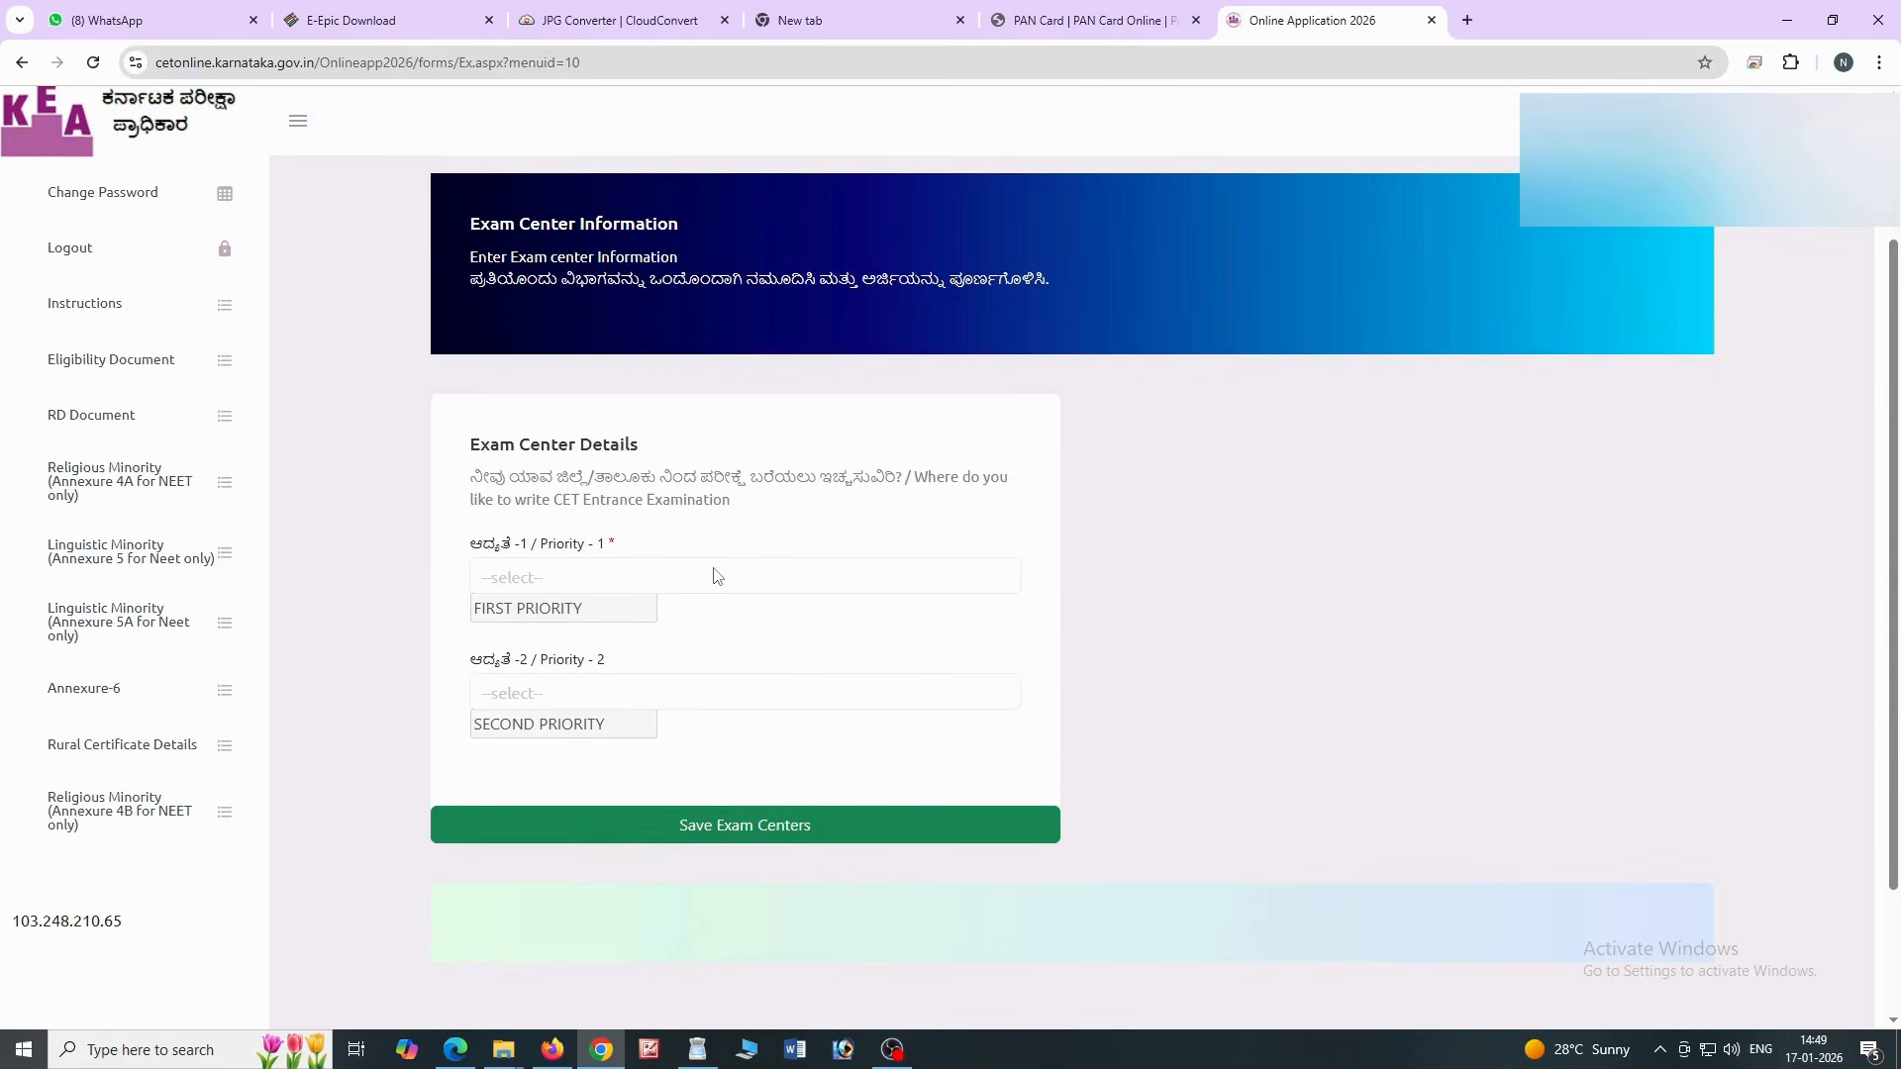
Save HOSAPETE (HOSPET) first and KOPPAL second as exam centre priorities
left_click(717, 576)
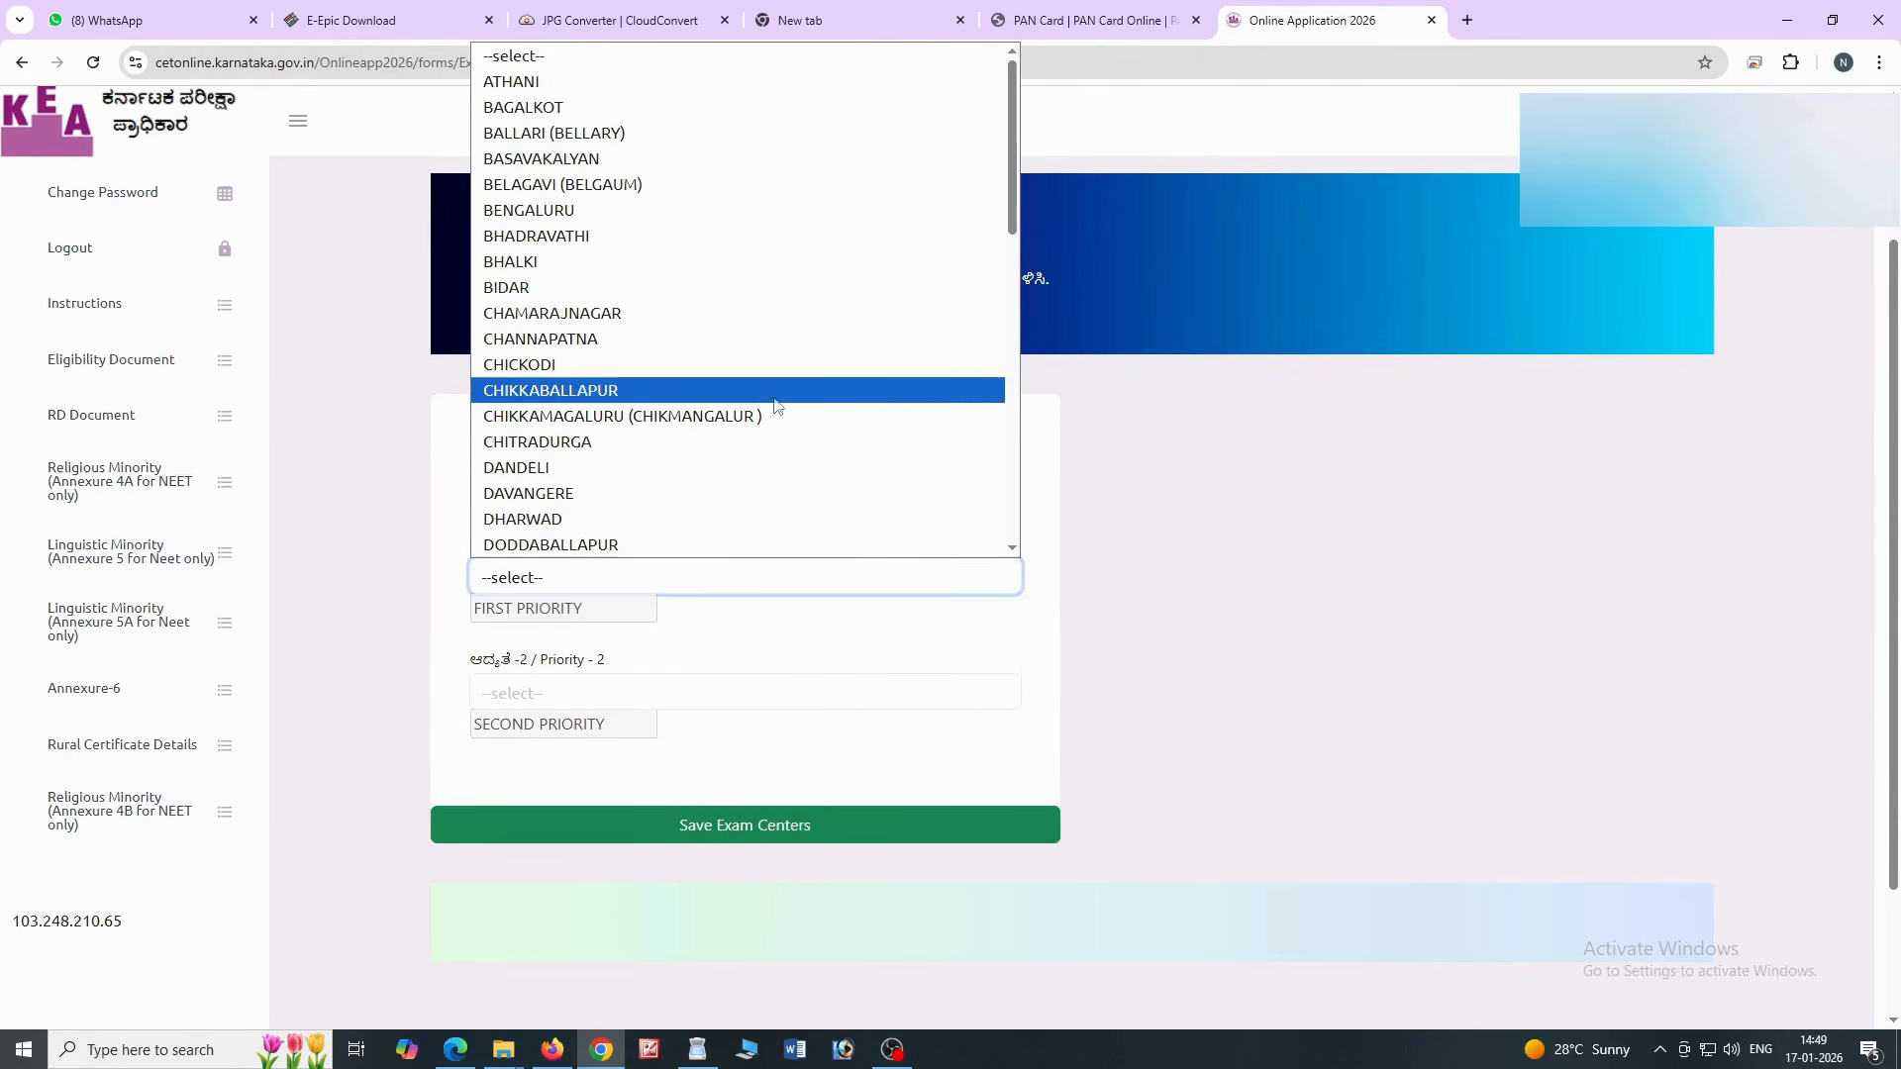
scroll(773, 408, "down", 2)
left_click(625, 475)
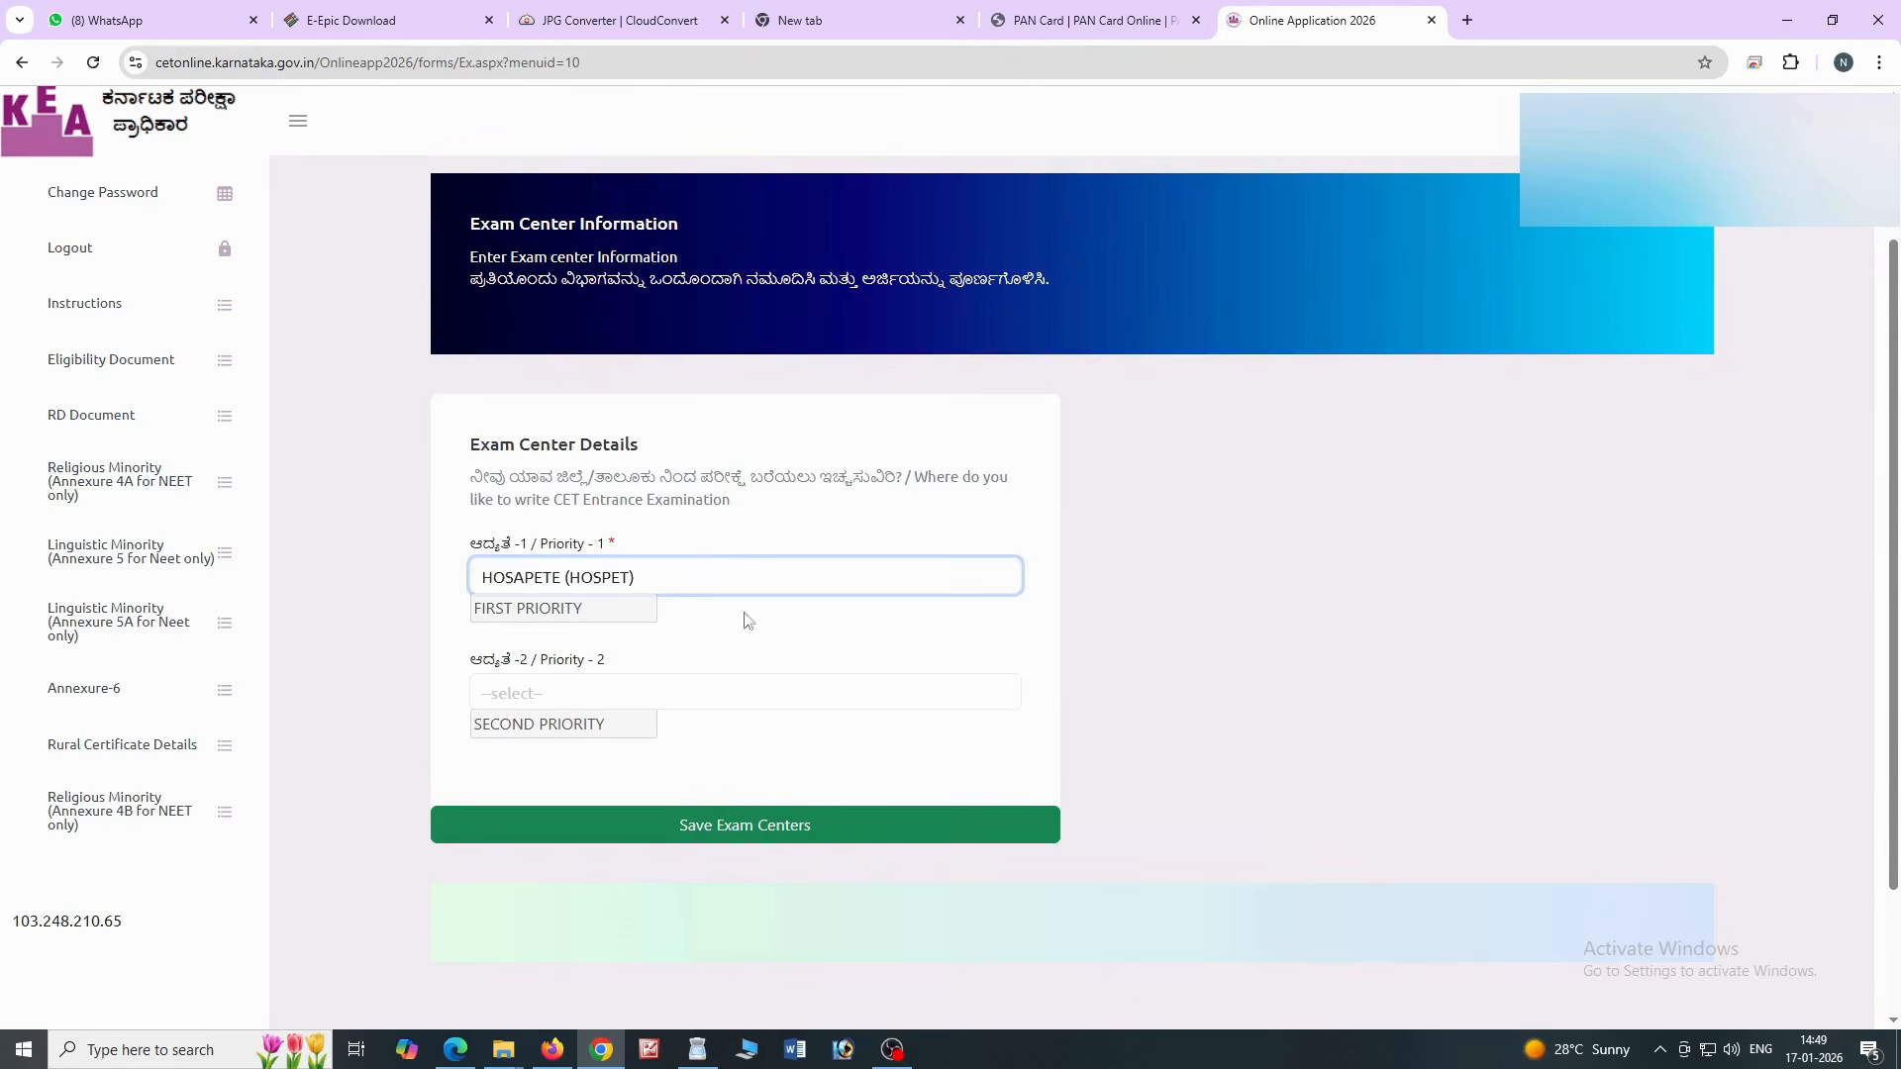
left_click(775, 697)
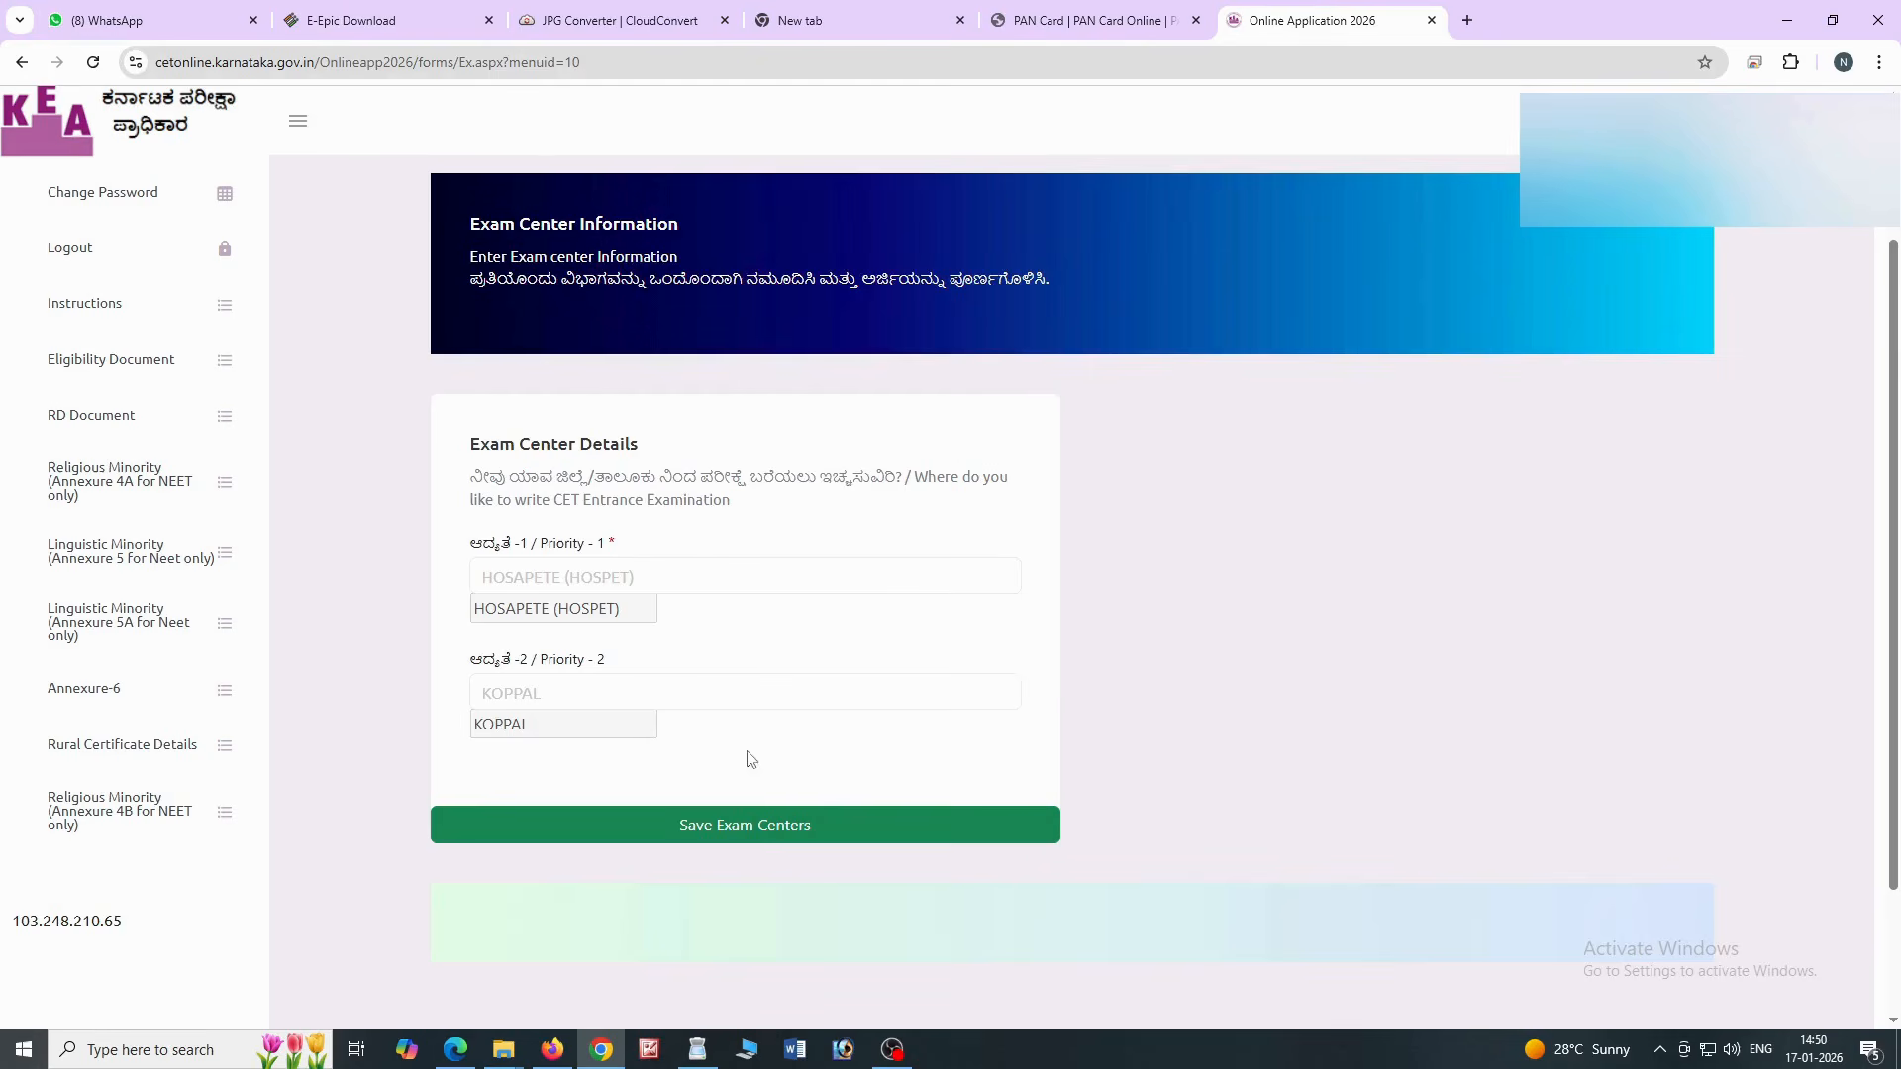
left_click(764, 834)
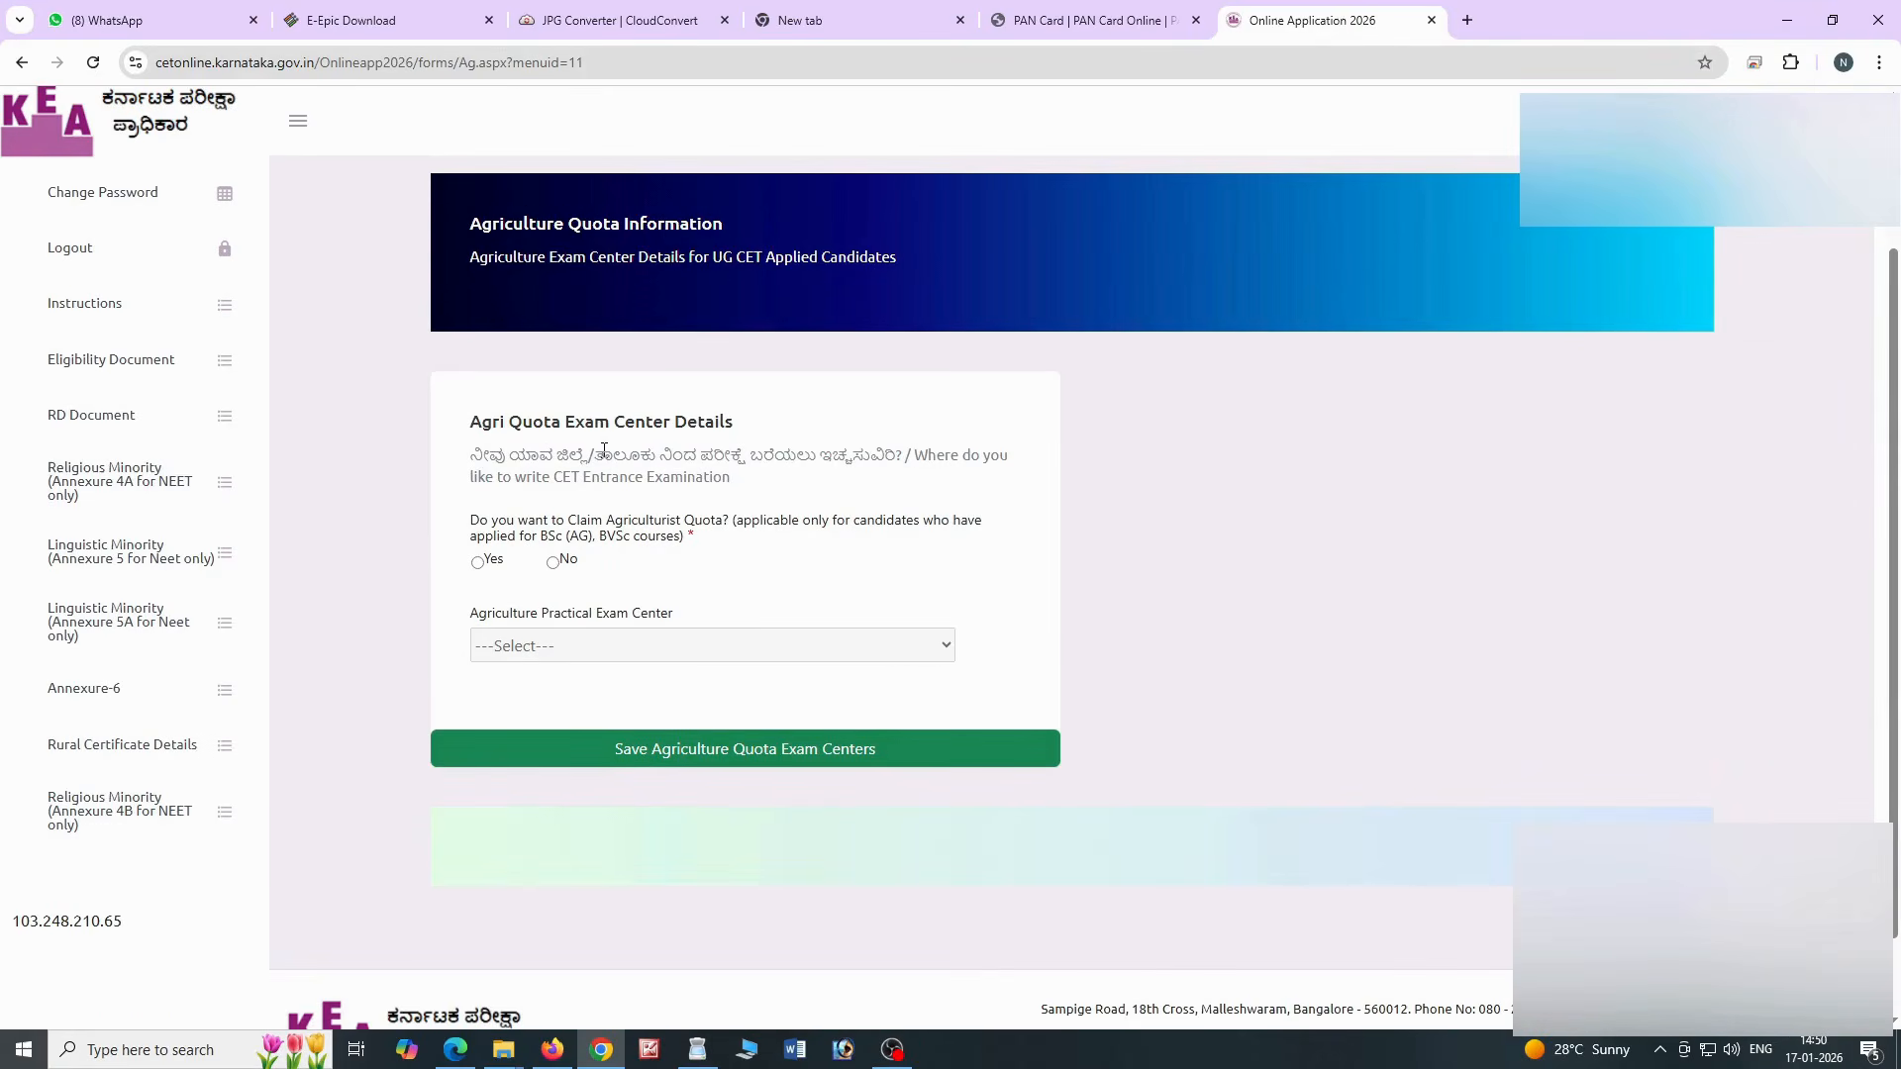
Save No for the agriculturist quota and continue to fee payment
left_click(554, 564)
left_click(651, 762)
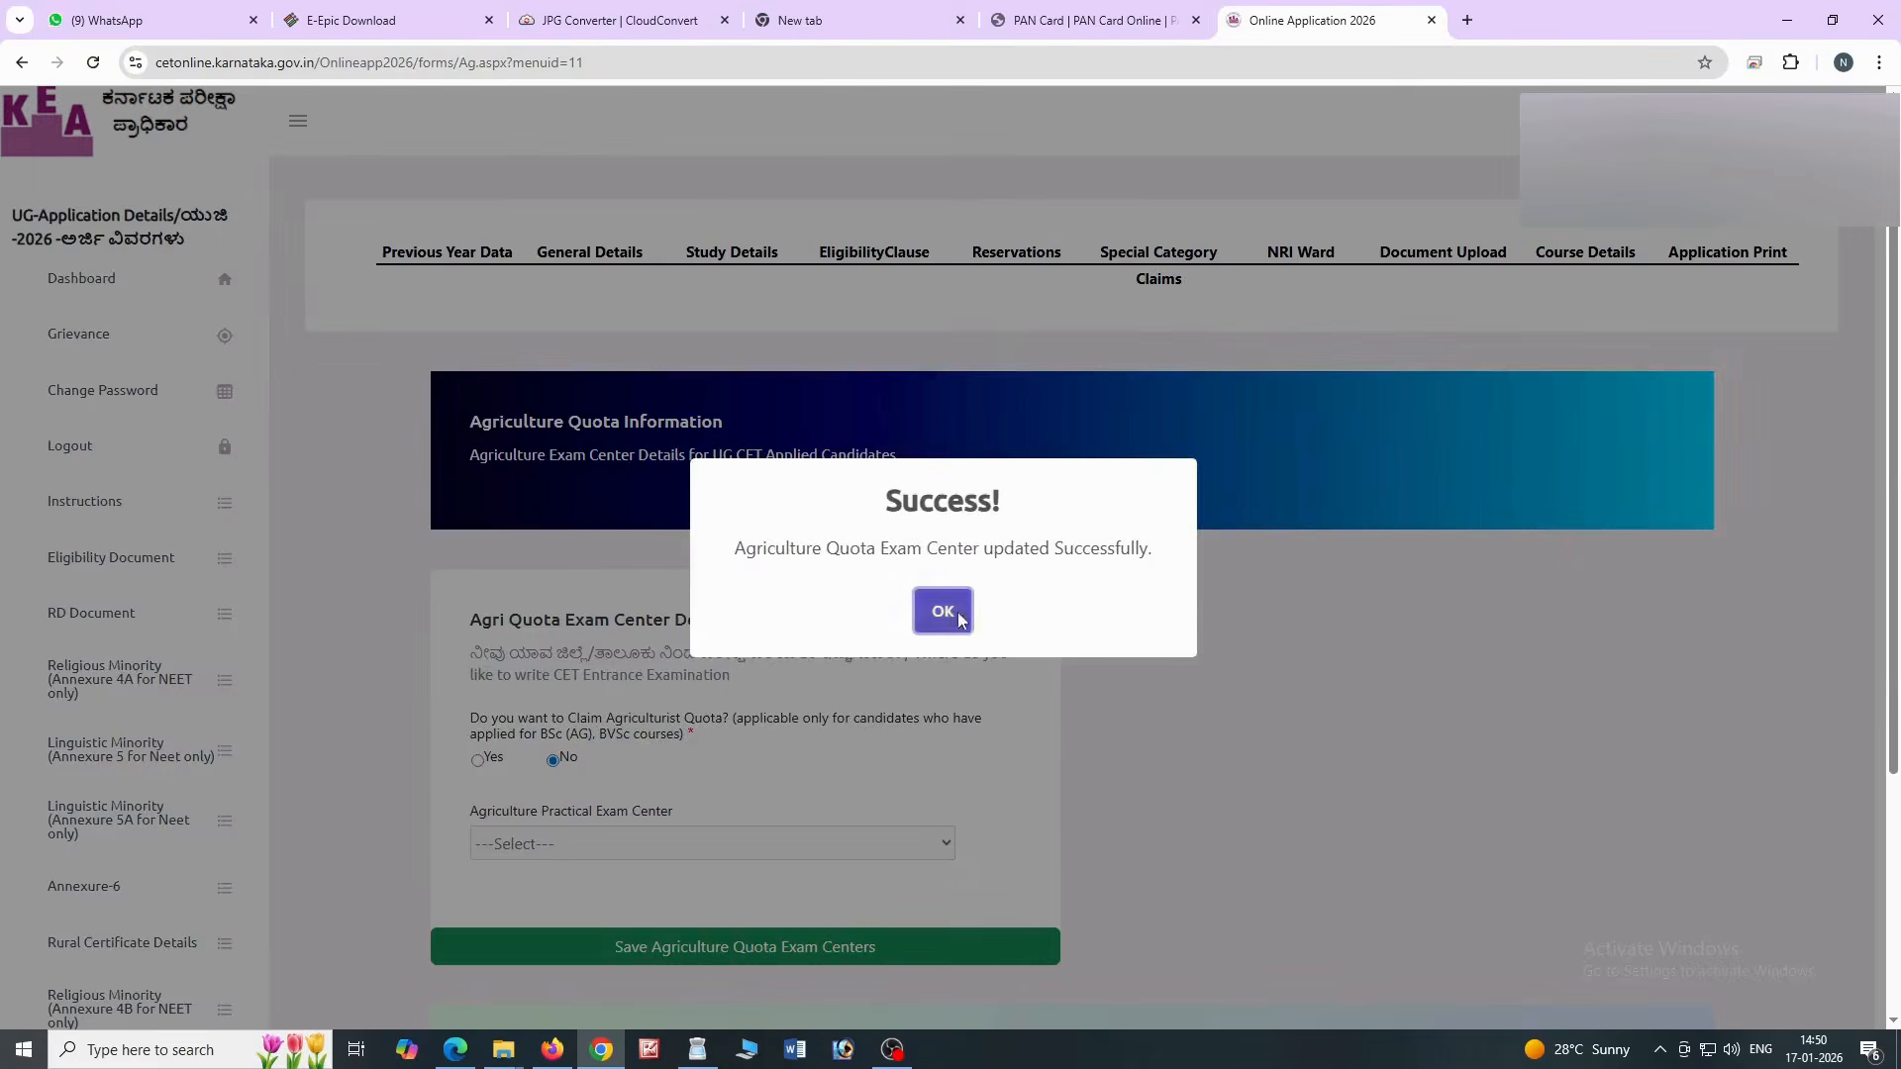
left_click(943, 611)
scroll(1018, 826, "down", 2)
left_click(503, 863)
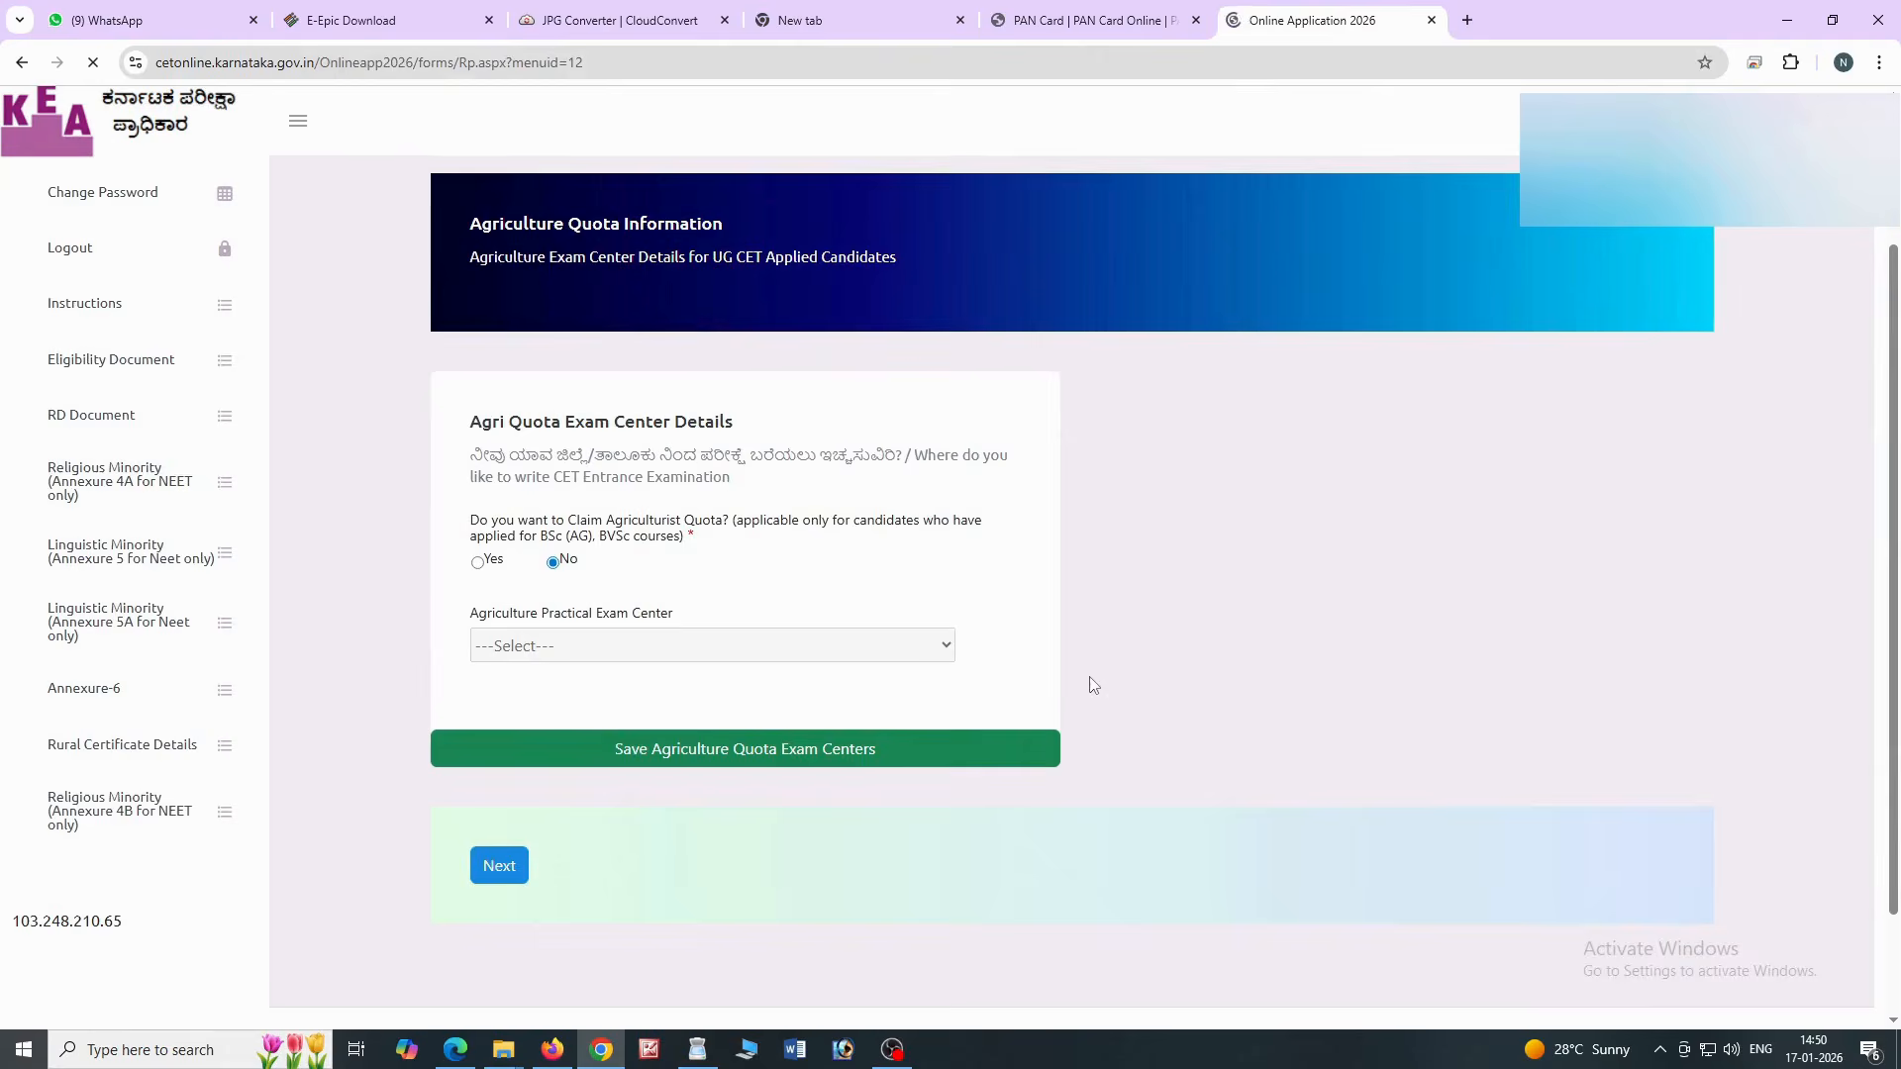
Pay the 600 rupee application fee online
scroll(1090, 678, "down", 2)
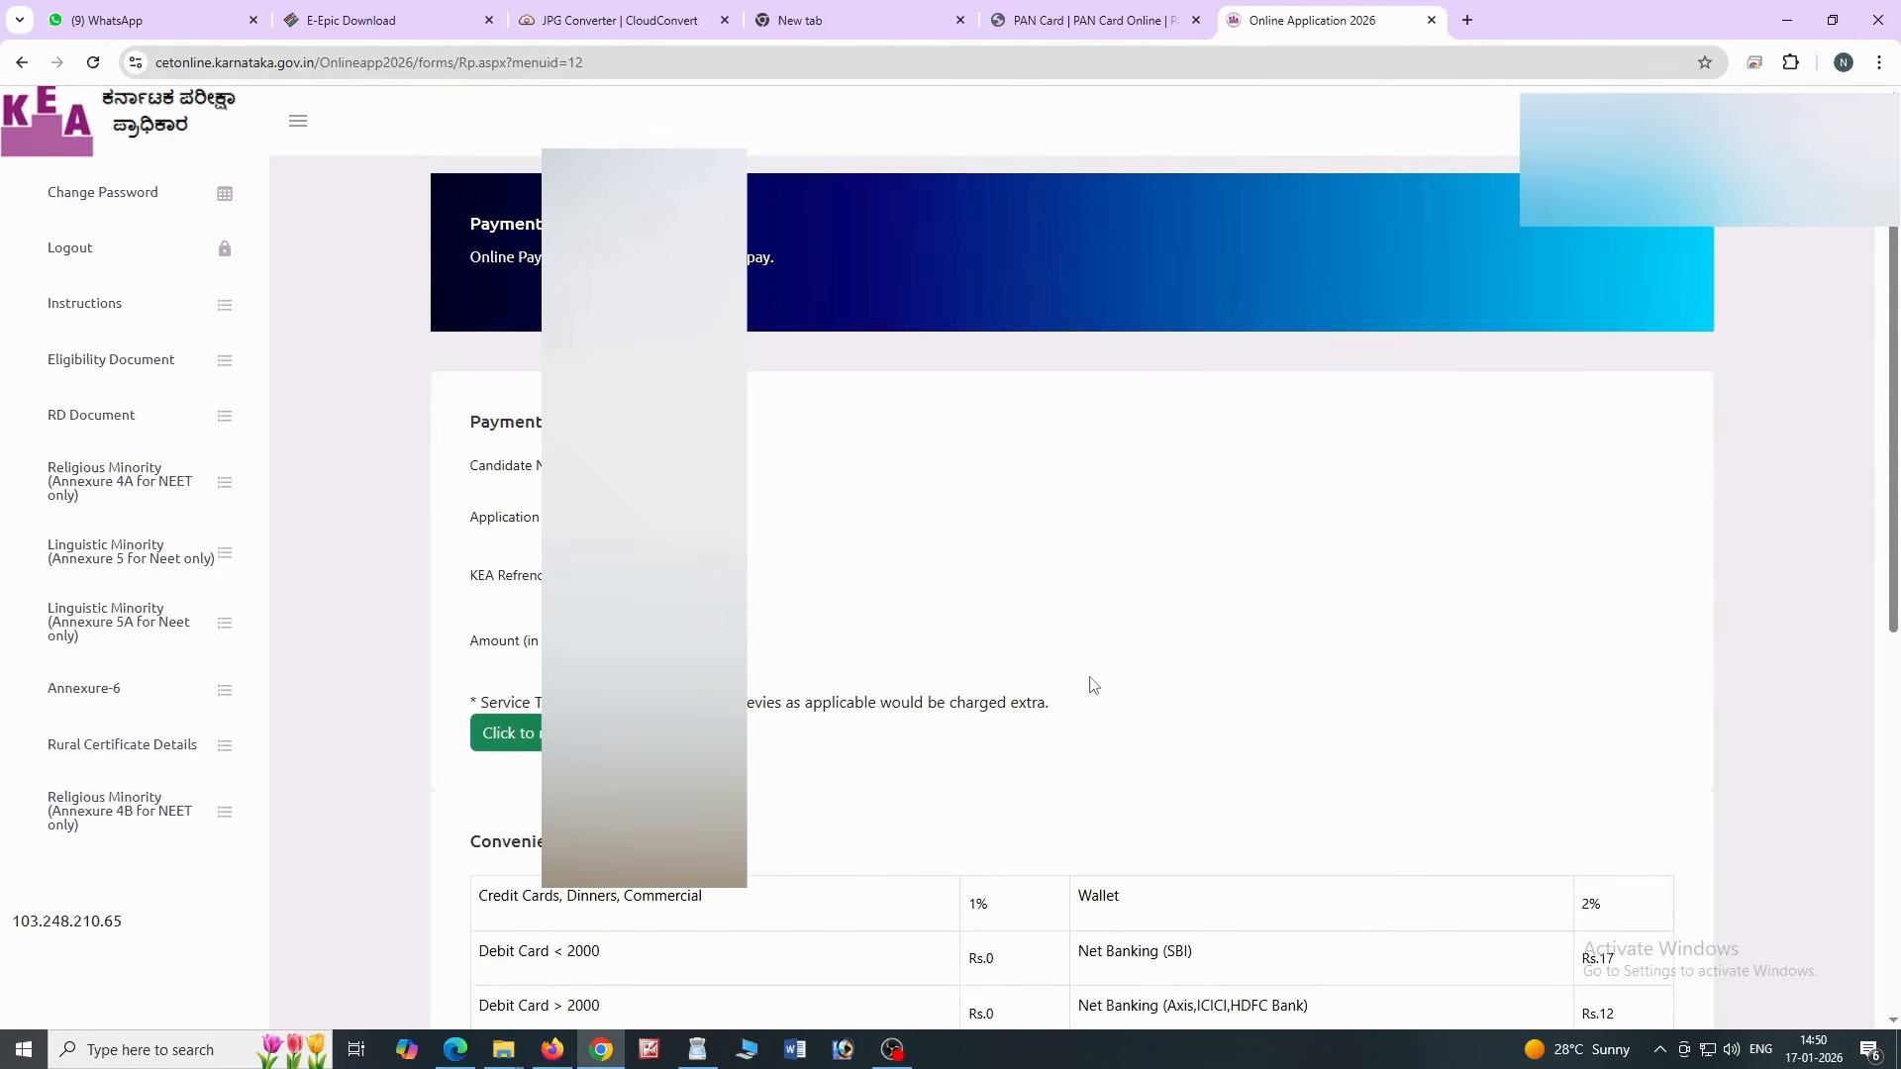
scroll(1094, 685, "down", 1)
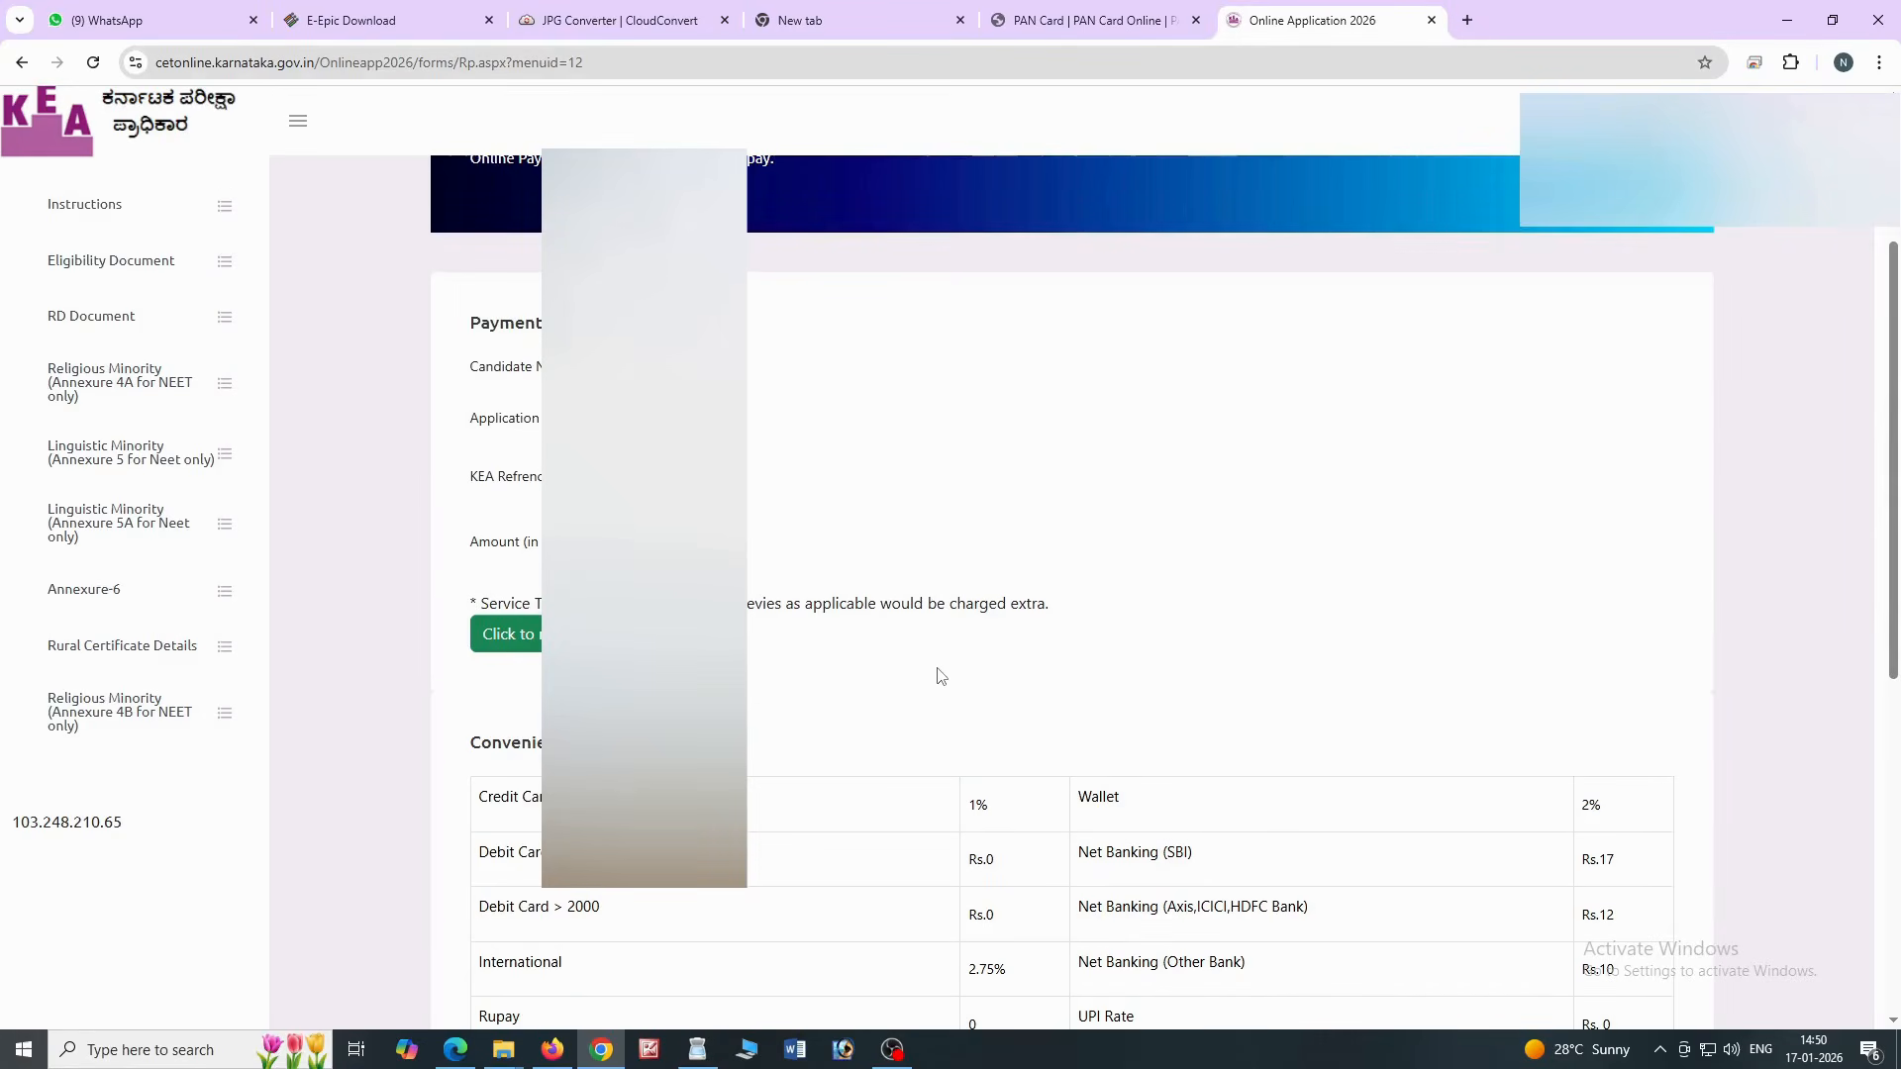
scroll(938, 674, "down", 7)
scroll(932, 676, "up", 8)
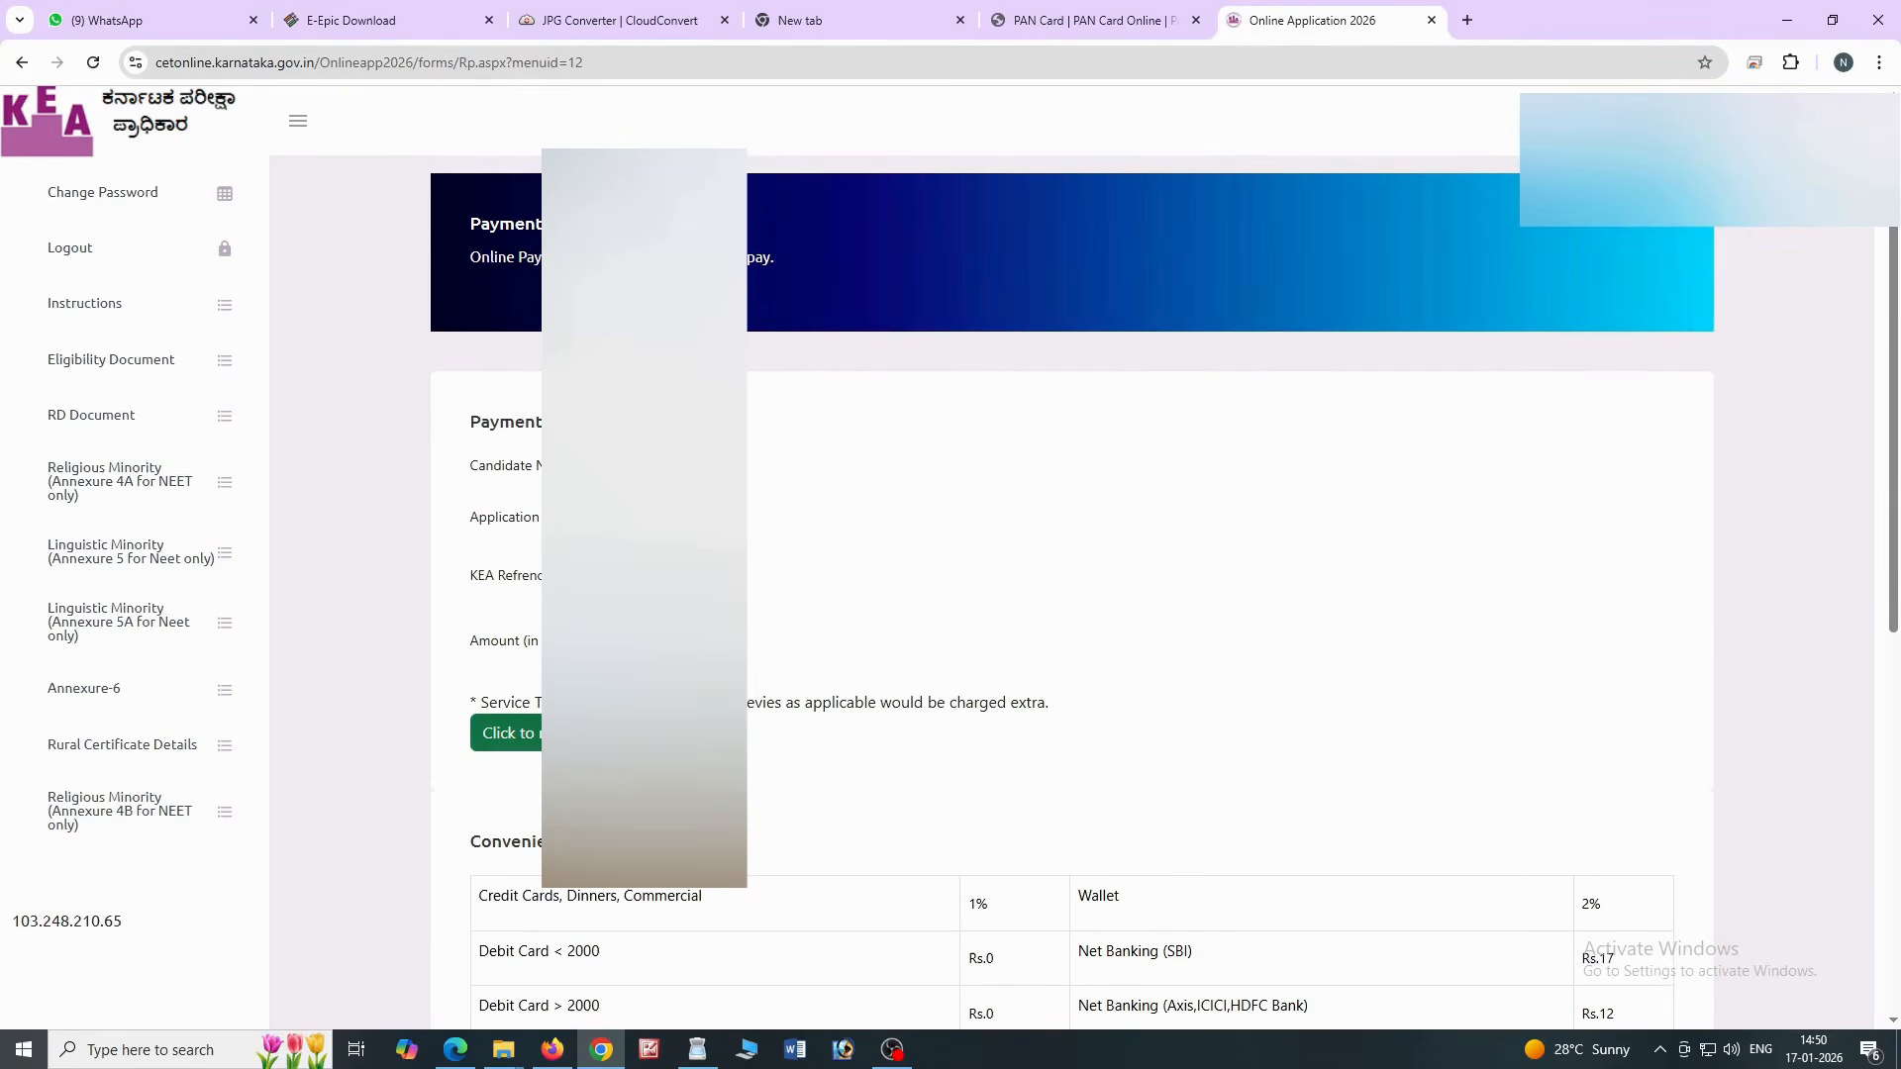
left_click(535, 733)
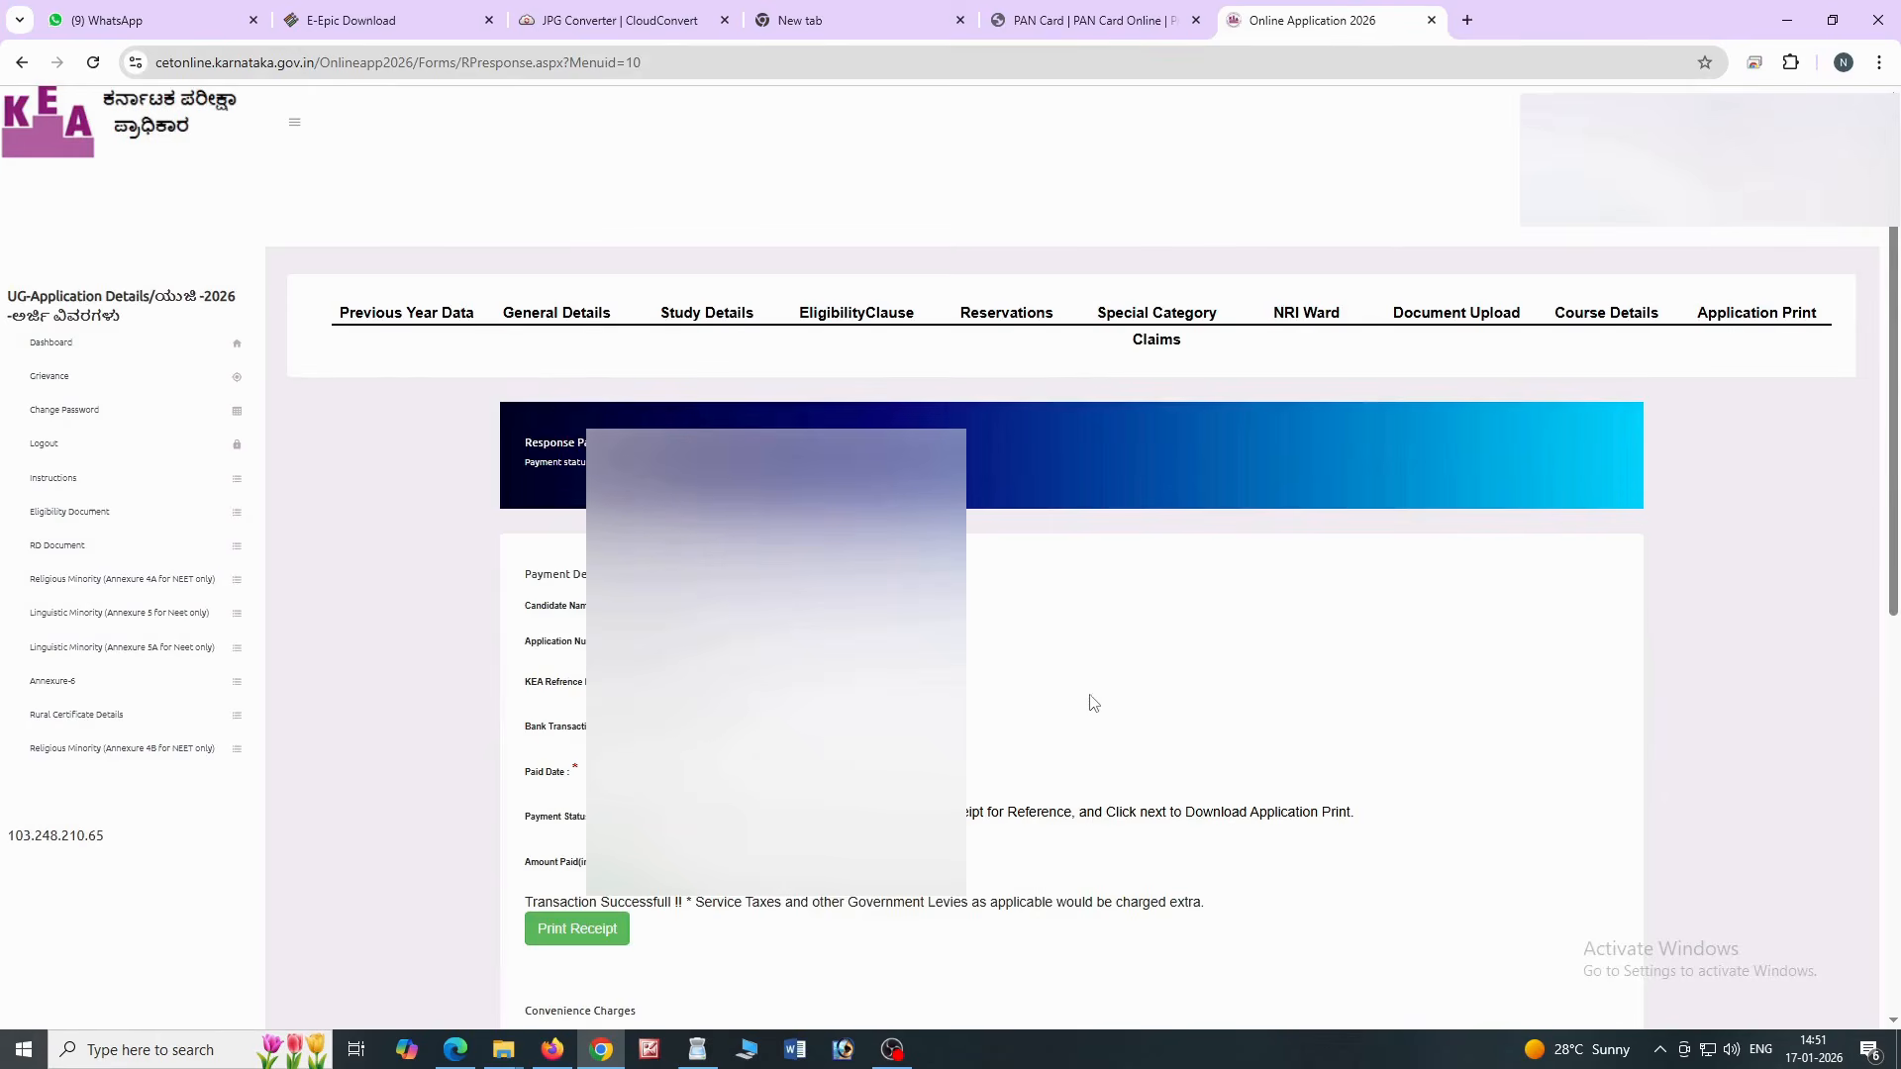
Save the payment receipt as a PDF, then open the application print PDF
scroll(985, 729, "down", 1)
left_click(572, 835)
left_click(653, 155)
left_click(624, 232)
left_click(623, 336)
scroll(623, 339, "down", 3)
left_click(715, 410)
scroll(867, 775, "down", 5)
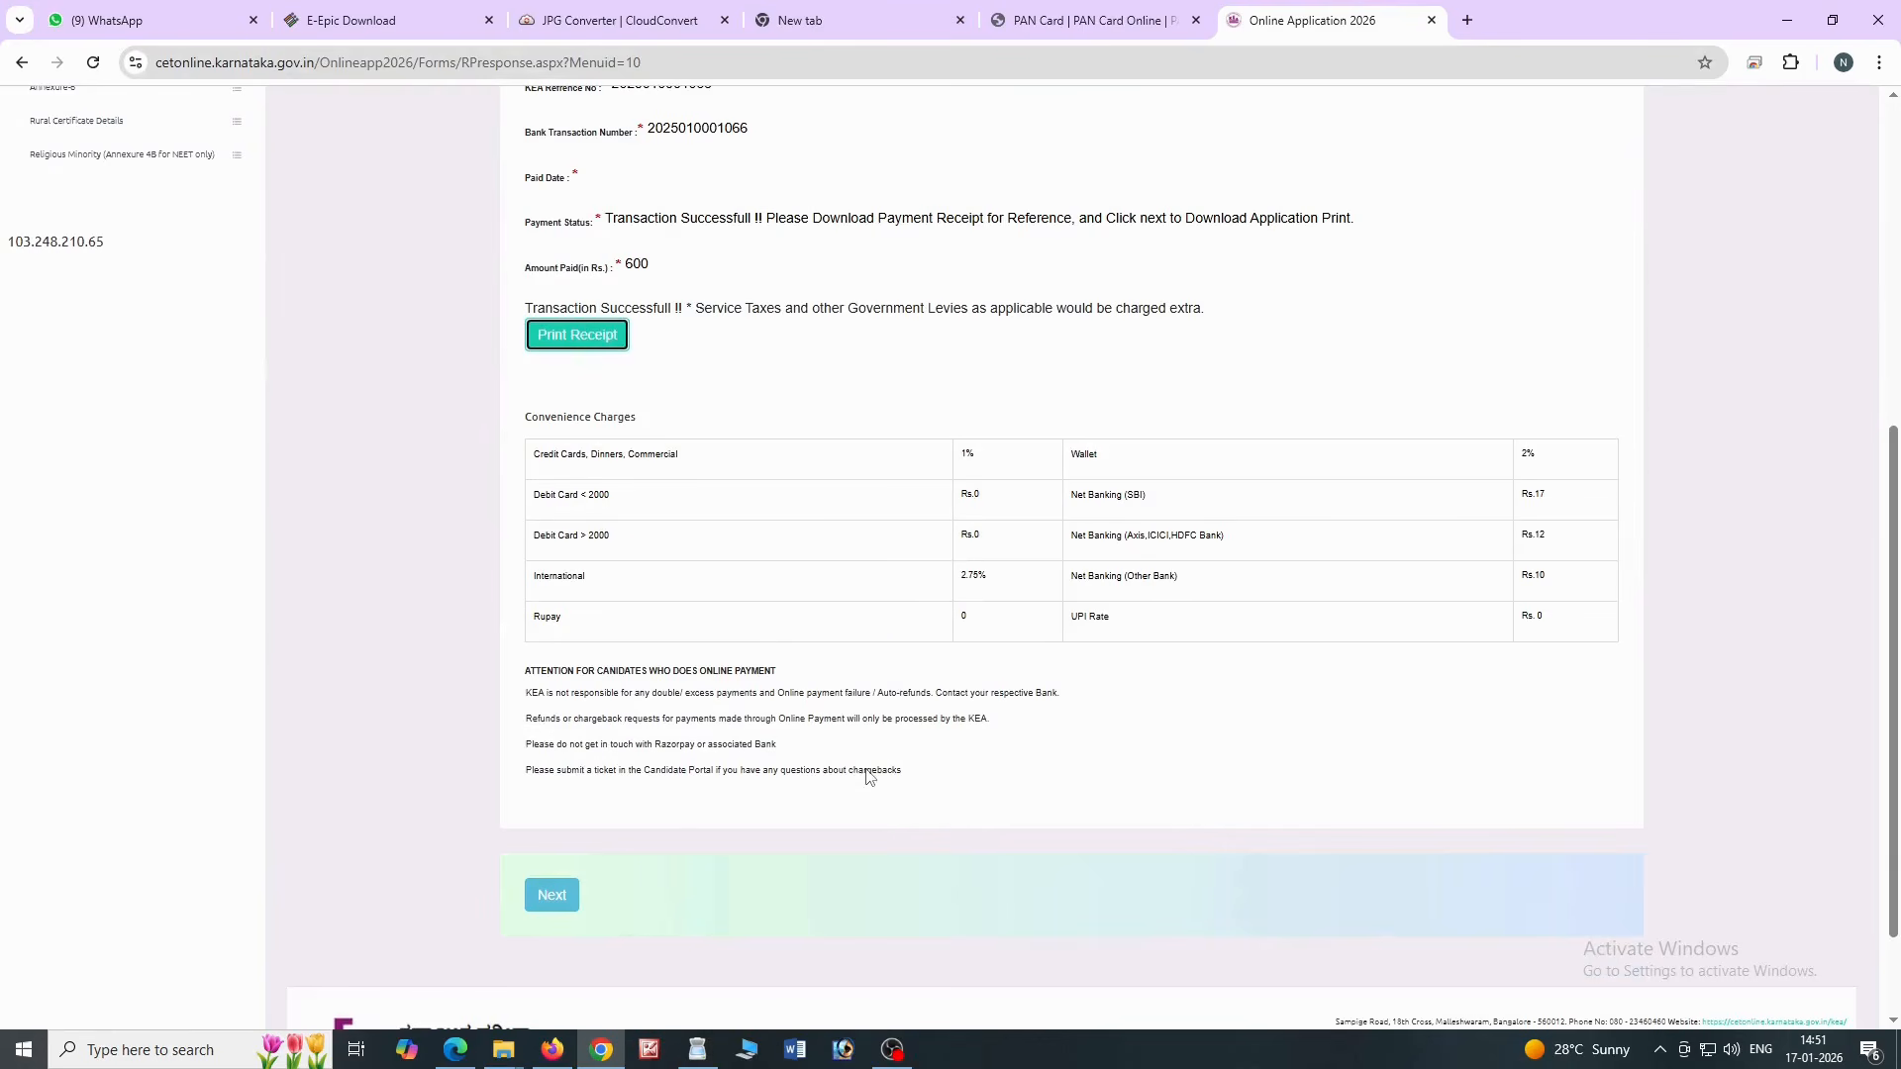
left_click(552, 899)
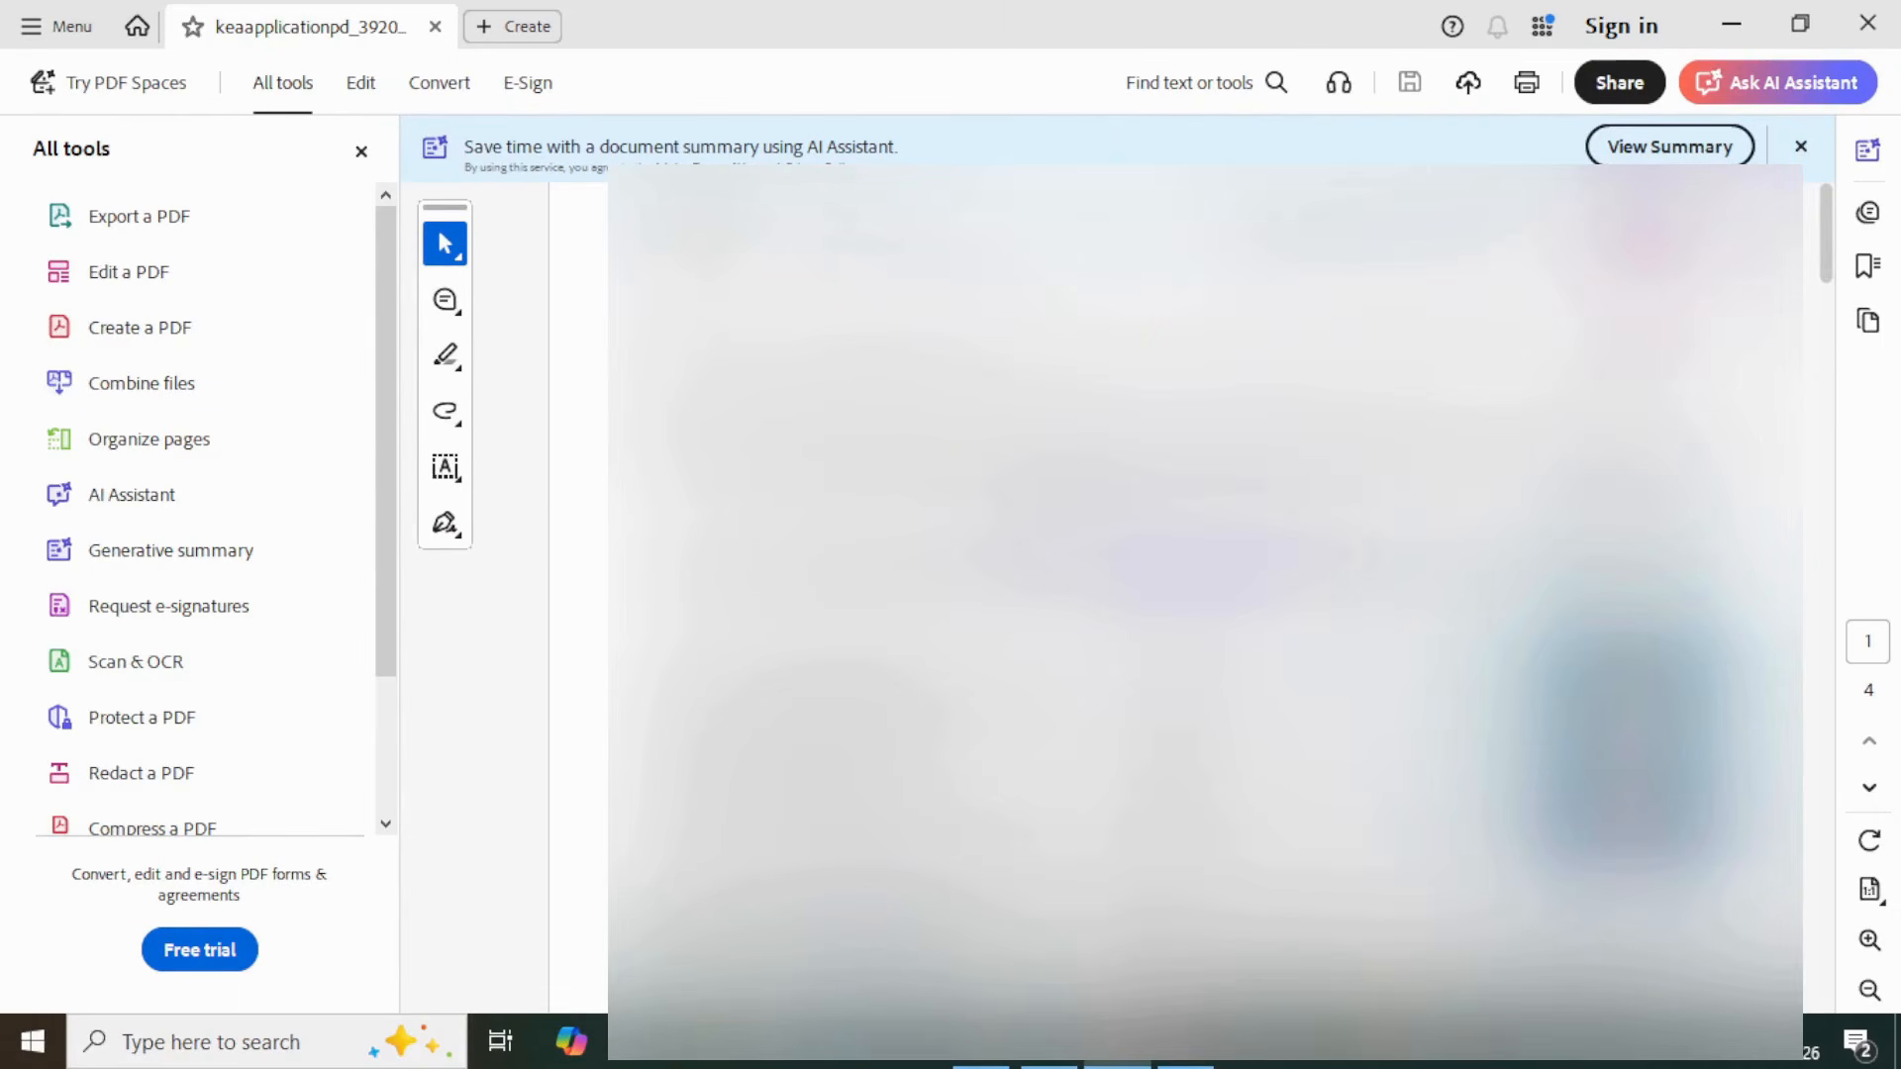
scroll(1805, 273, "down", 5)
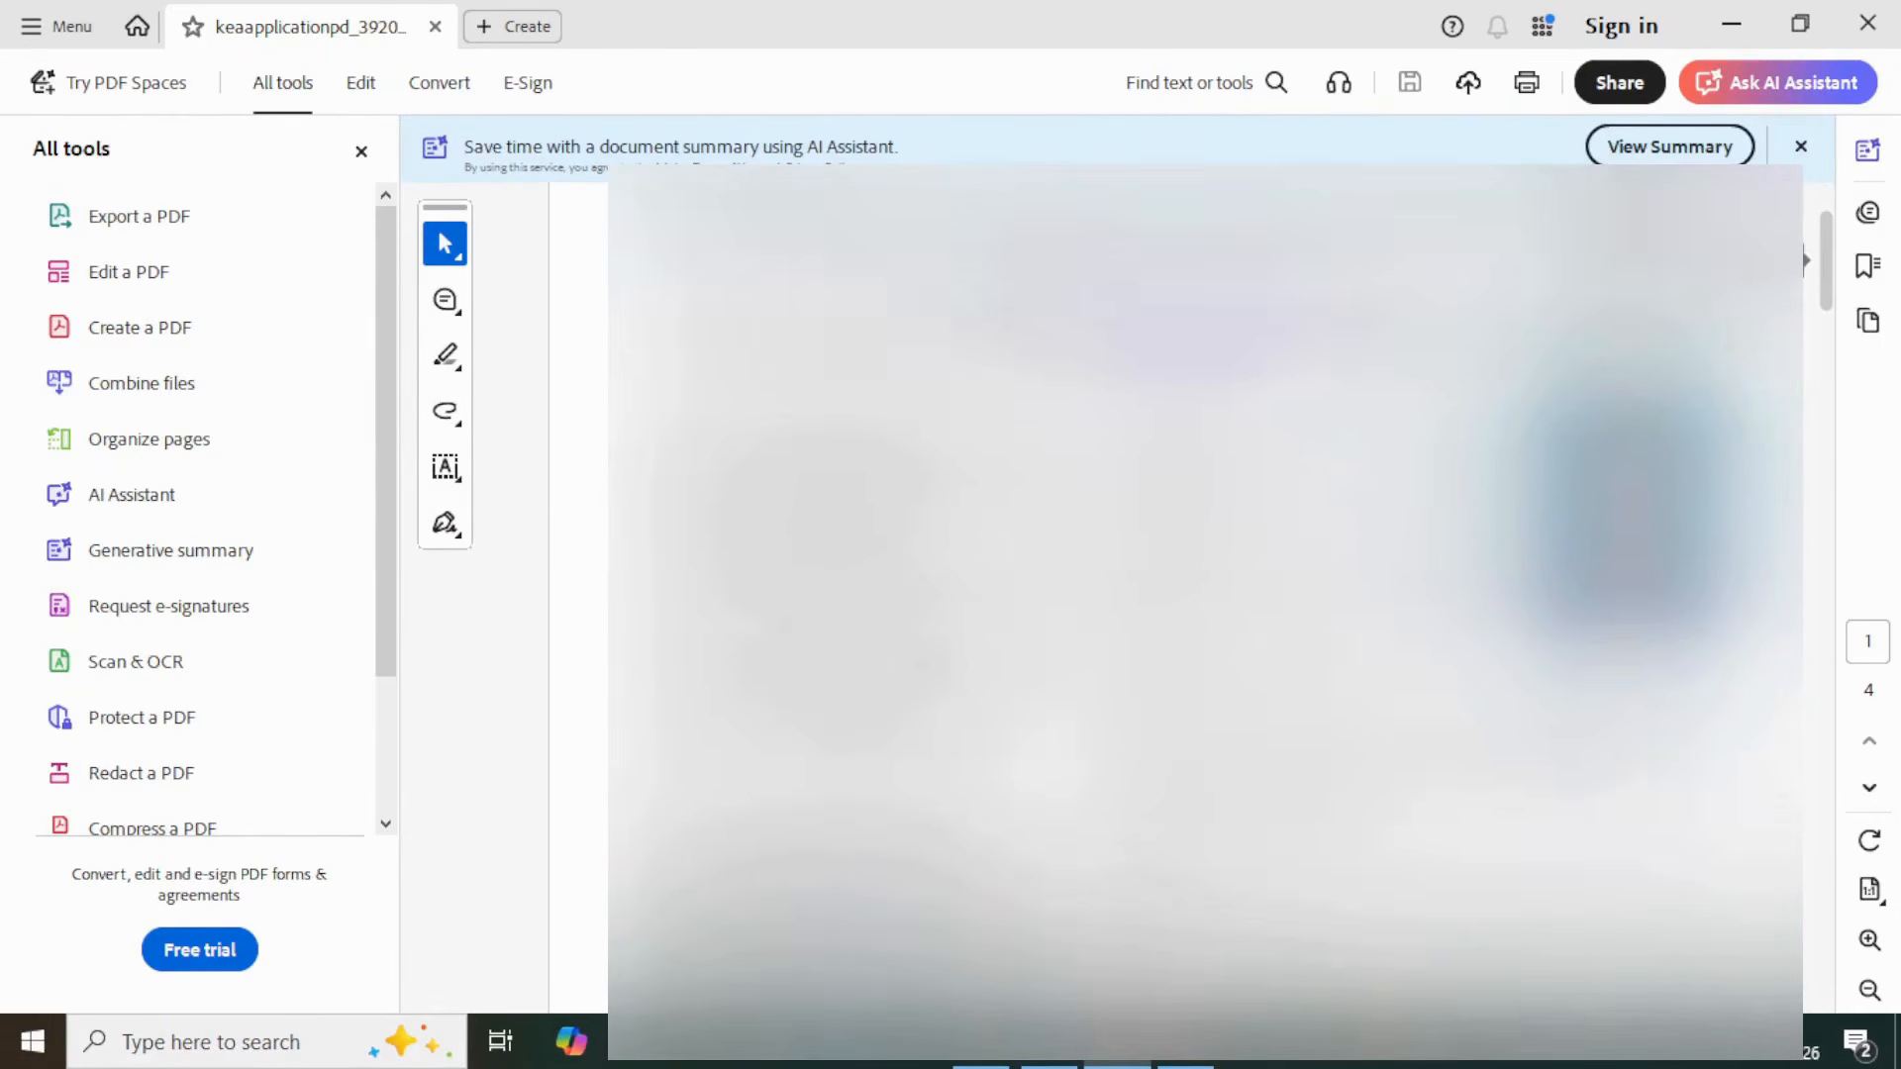
scroll(1805, 287, "down", 5)
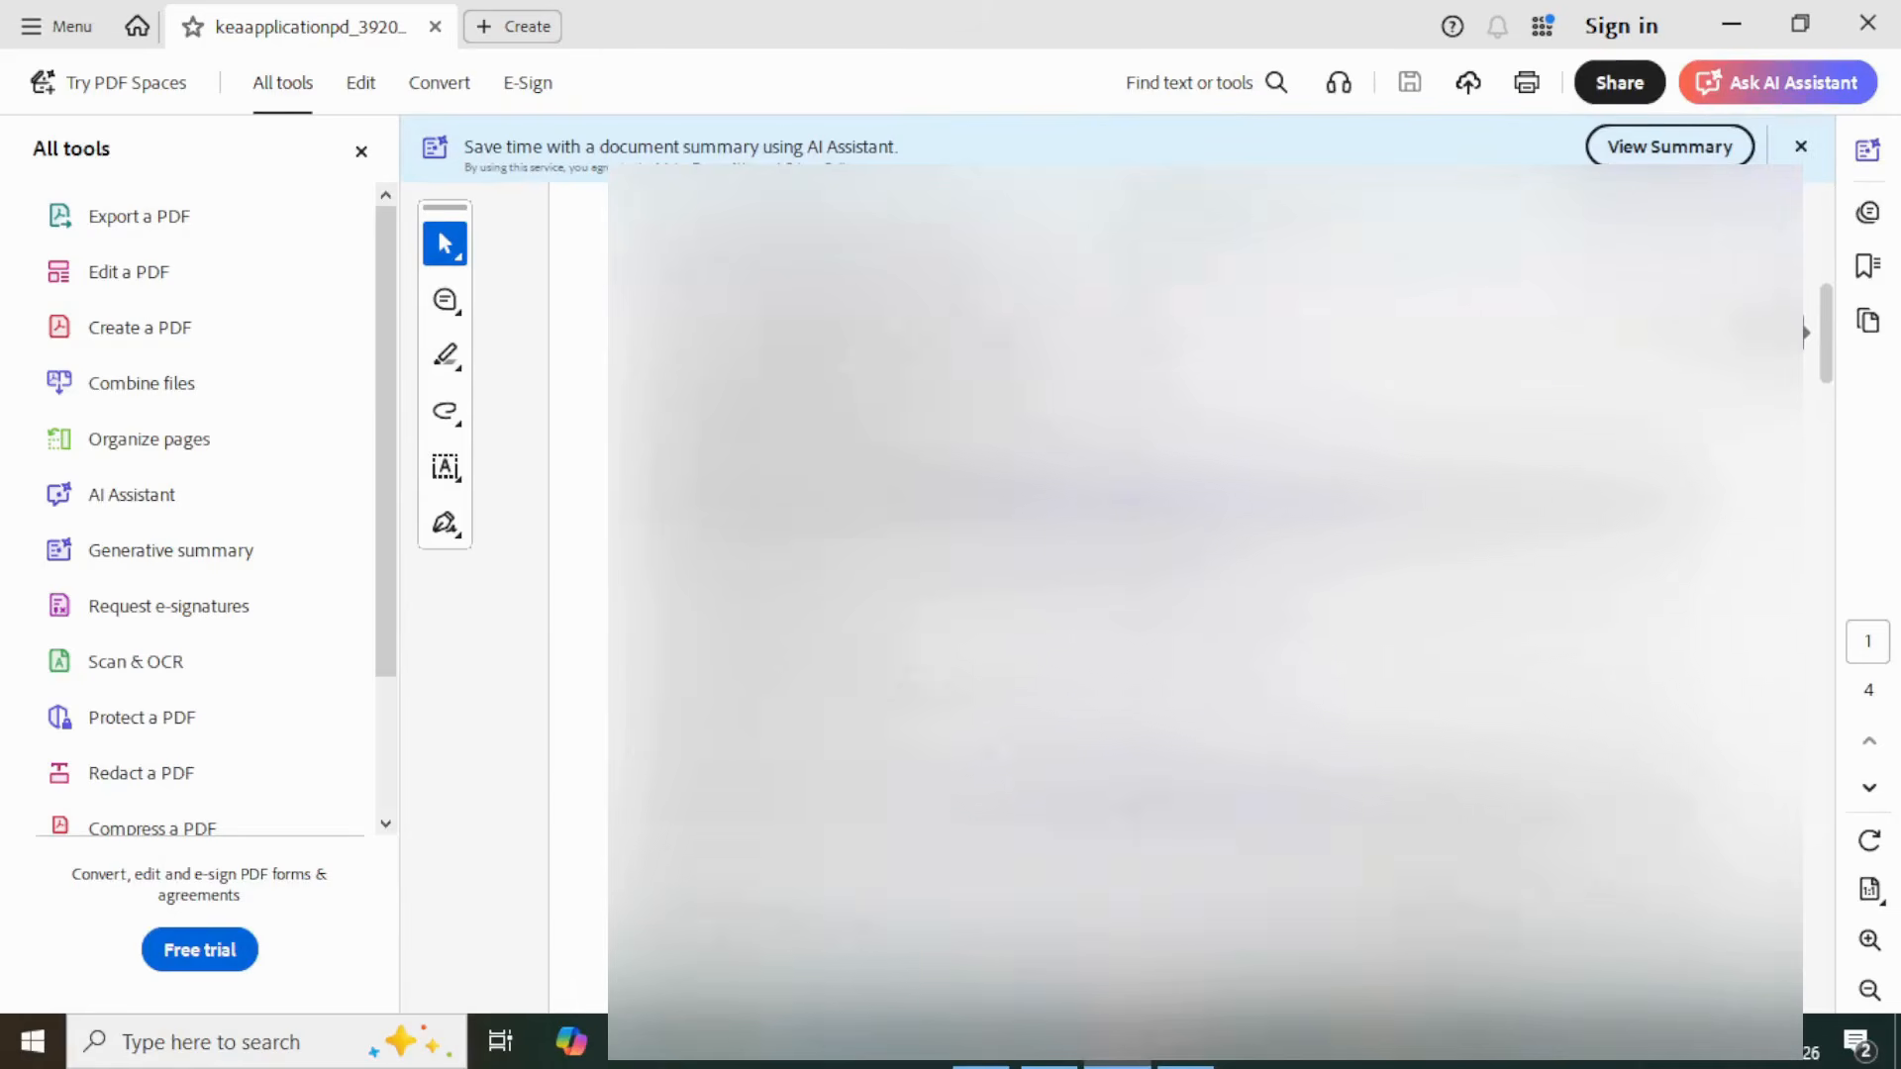
scroll(1805, 357, "down", 5)
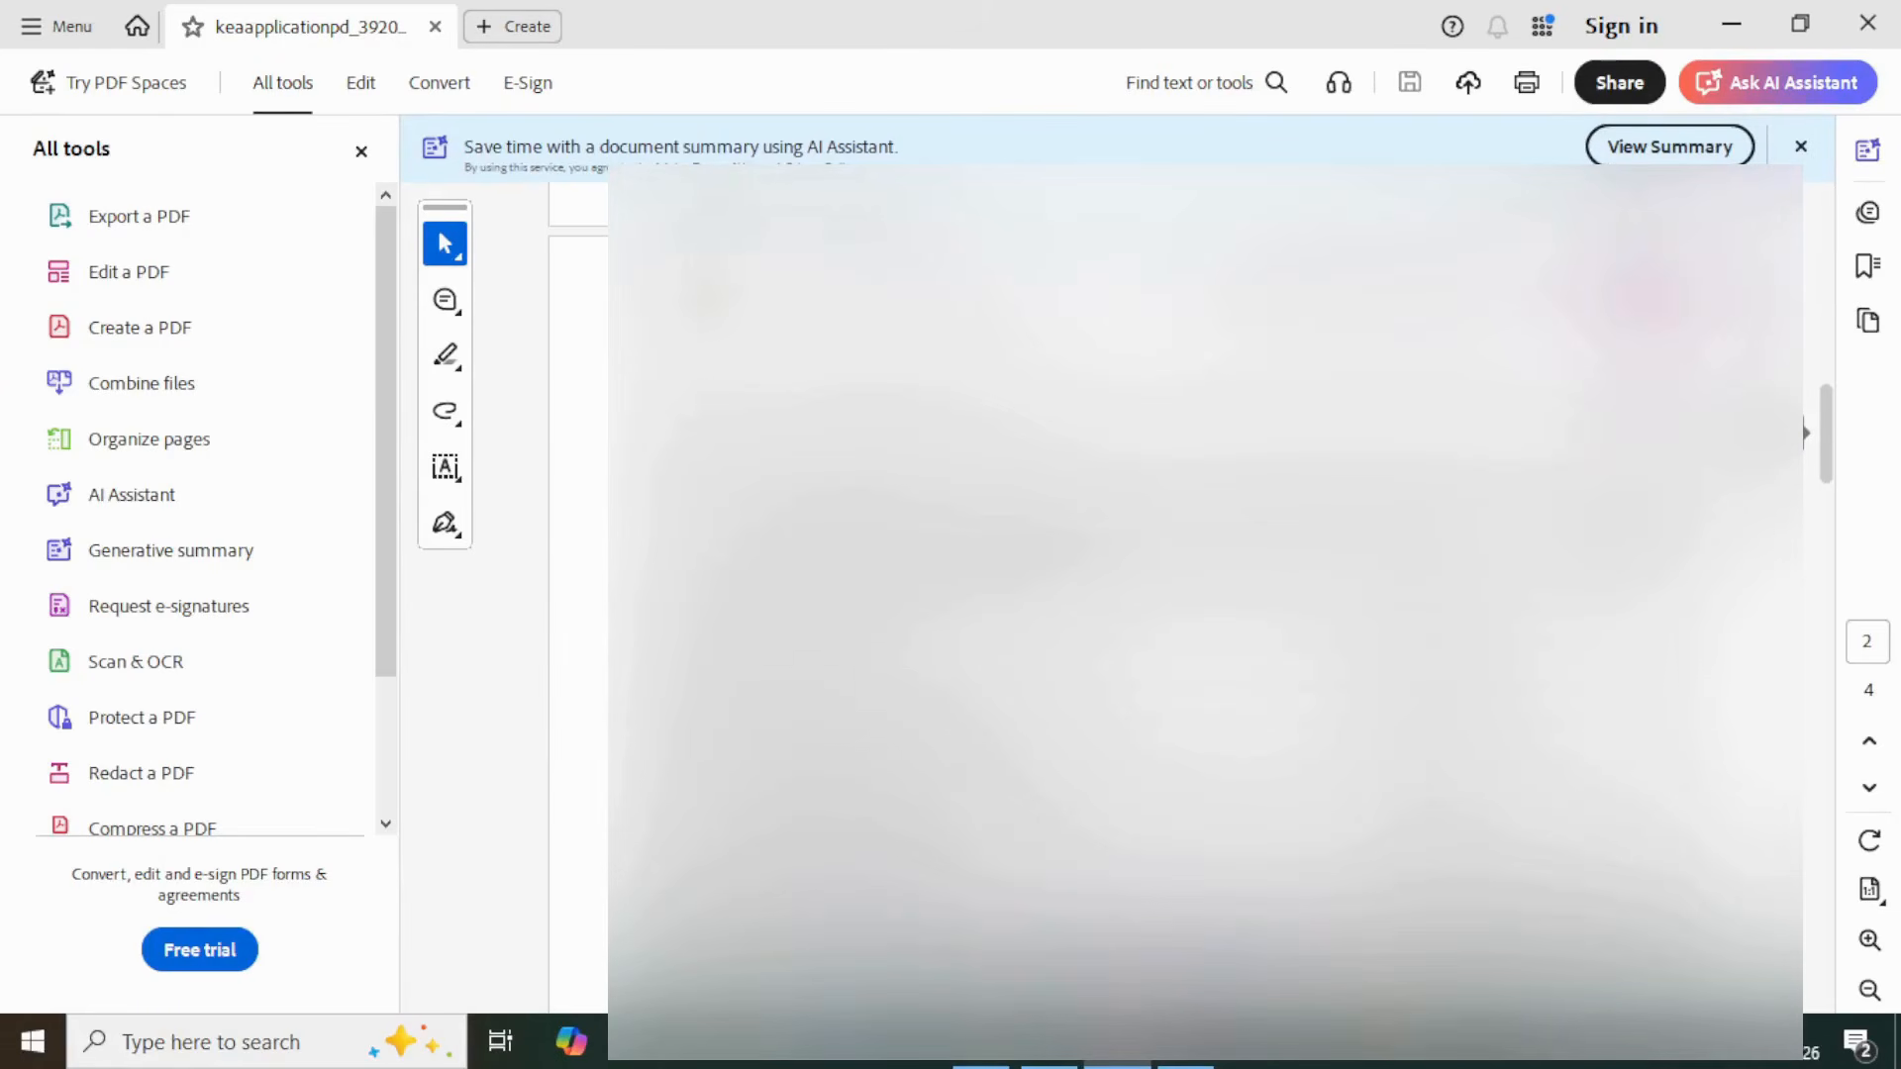
scroll(1806, 495, "down", 5)
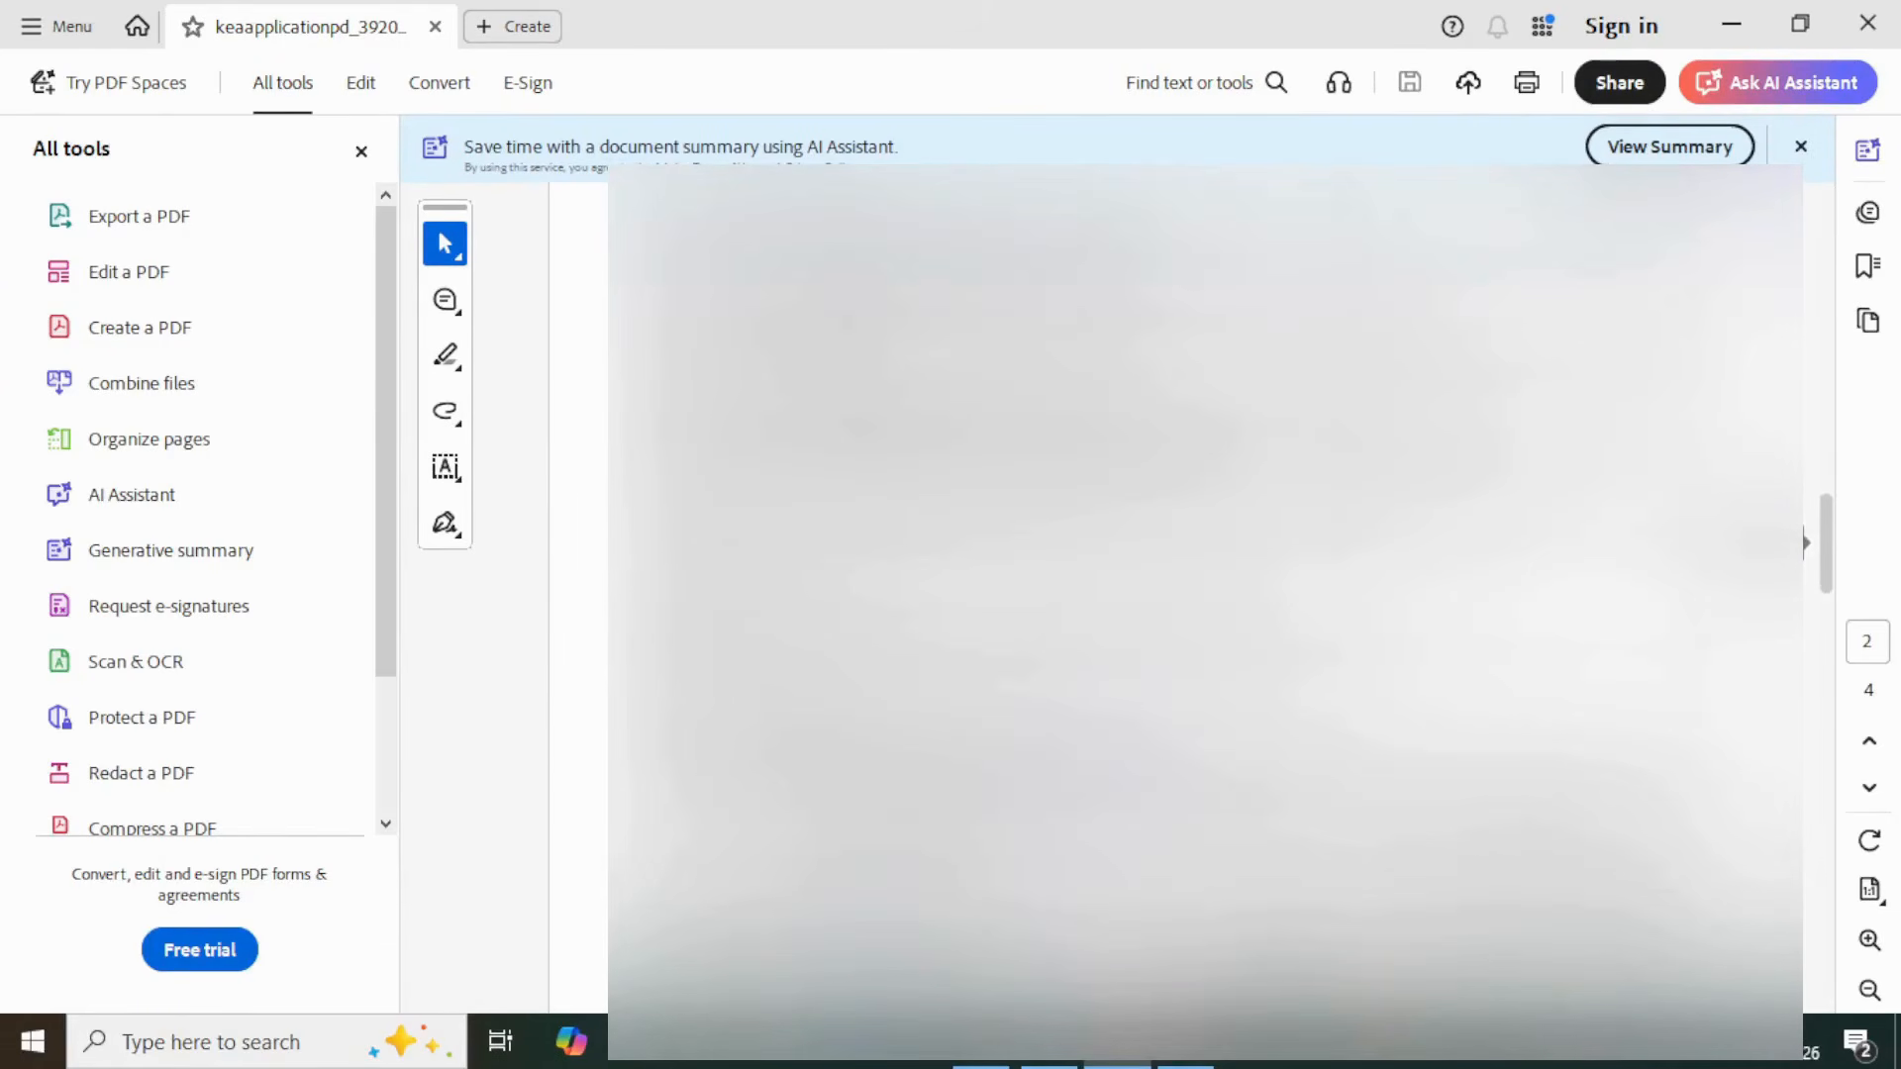
scroll(1806, 572, "down", 5)
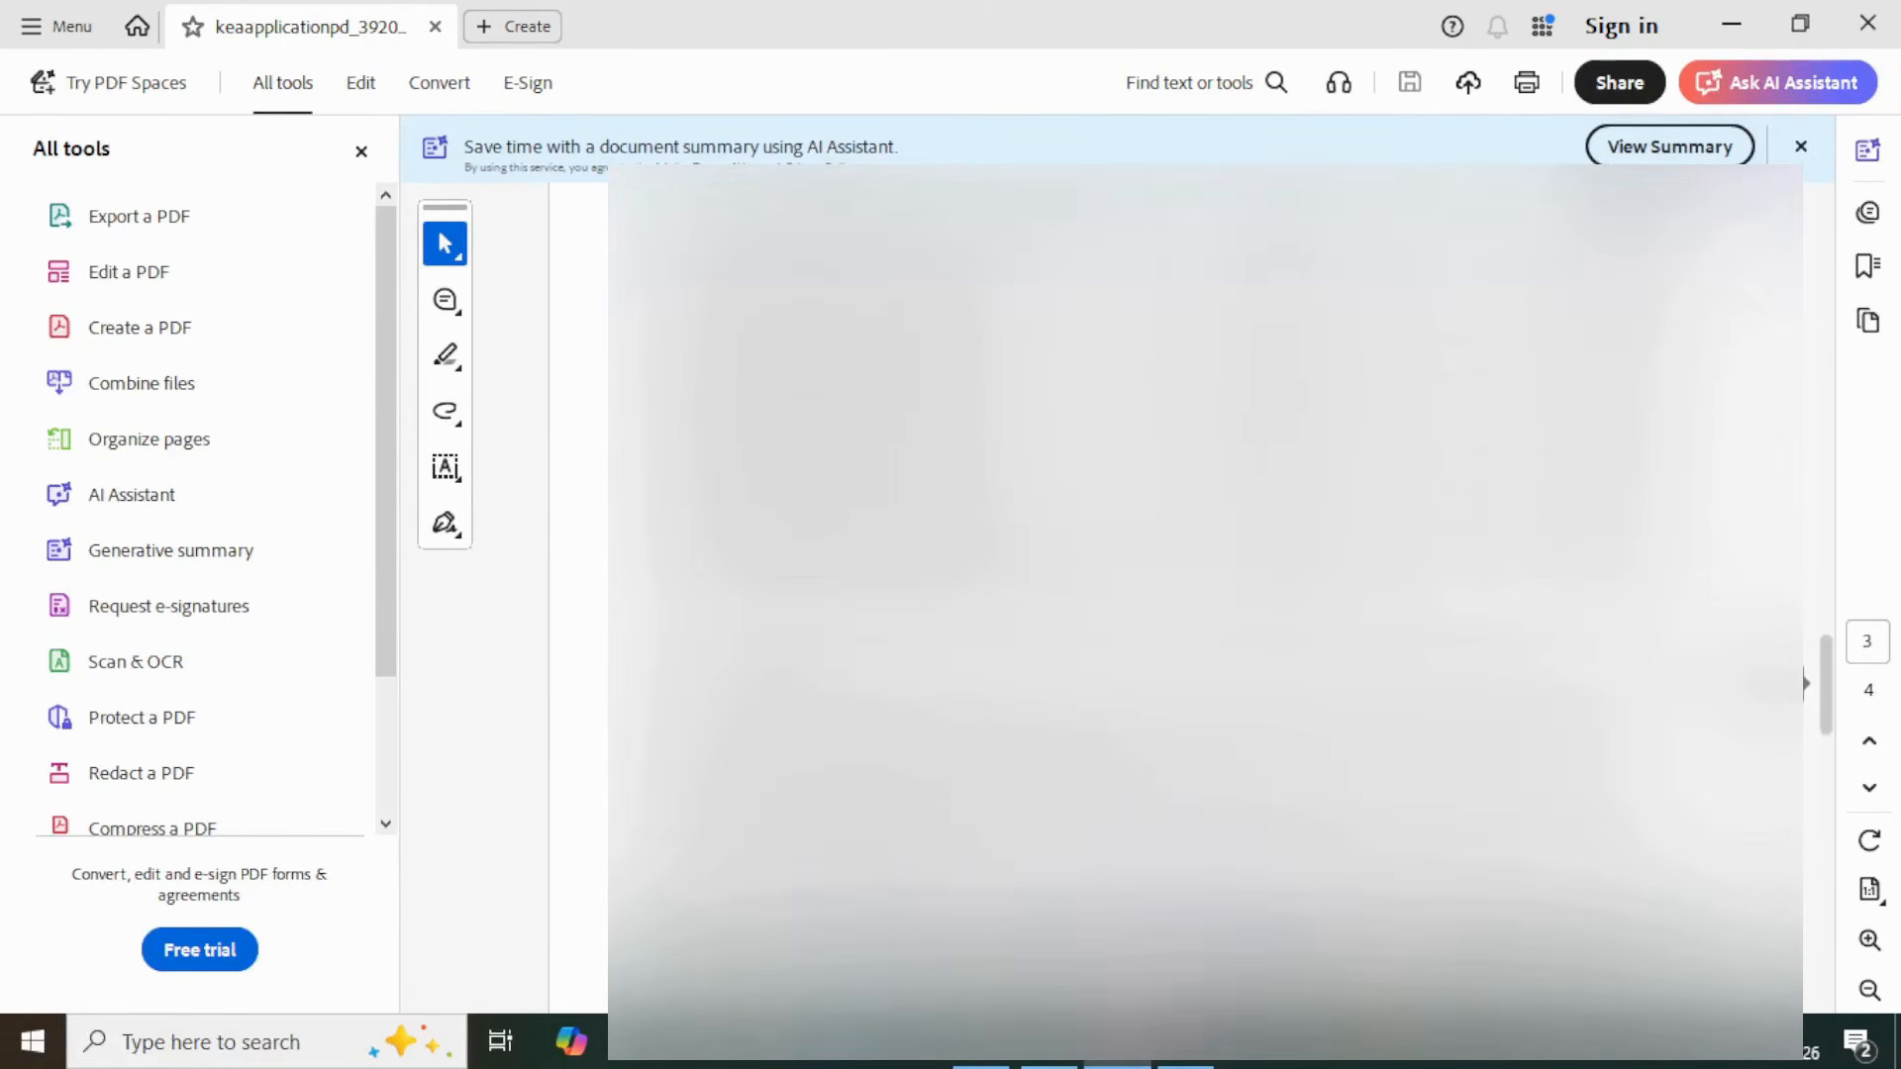
scroll(1805, 711, "down", 5)
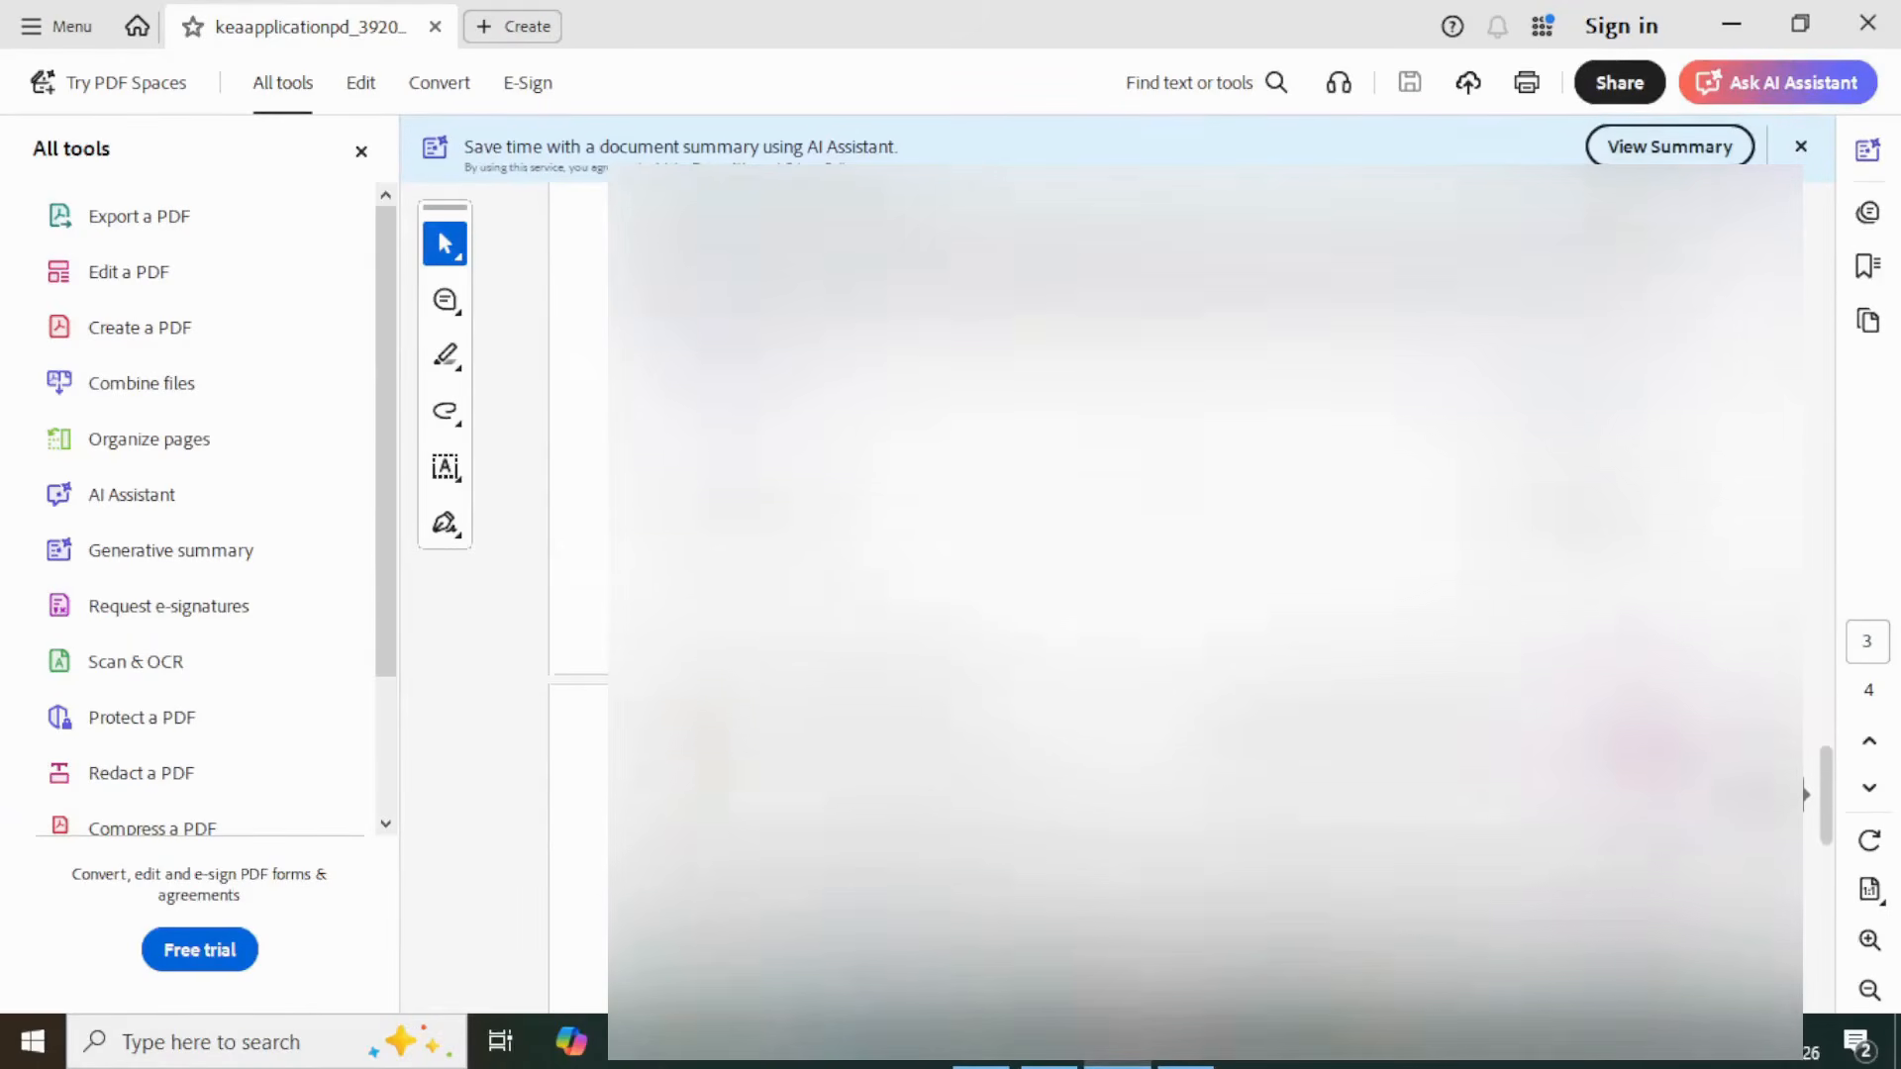
scroll(1806, 827, "down", 5)
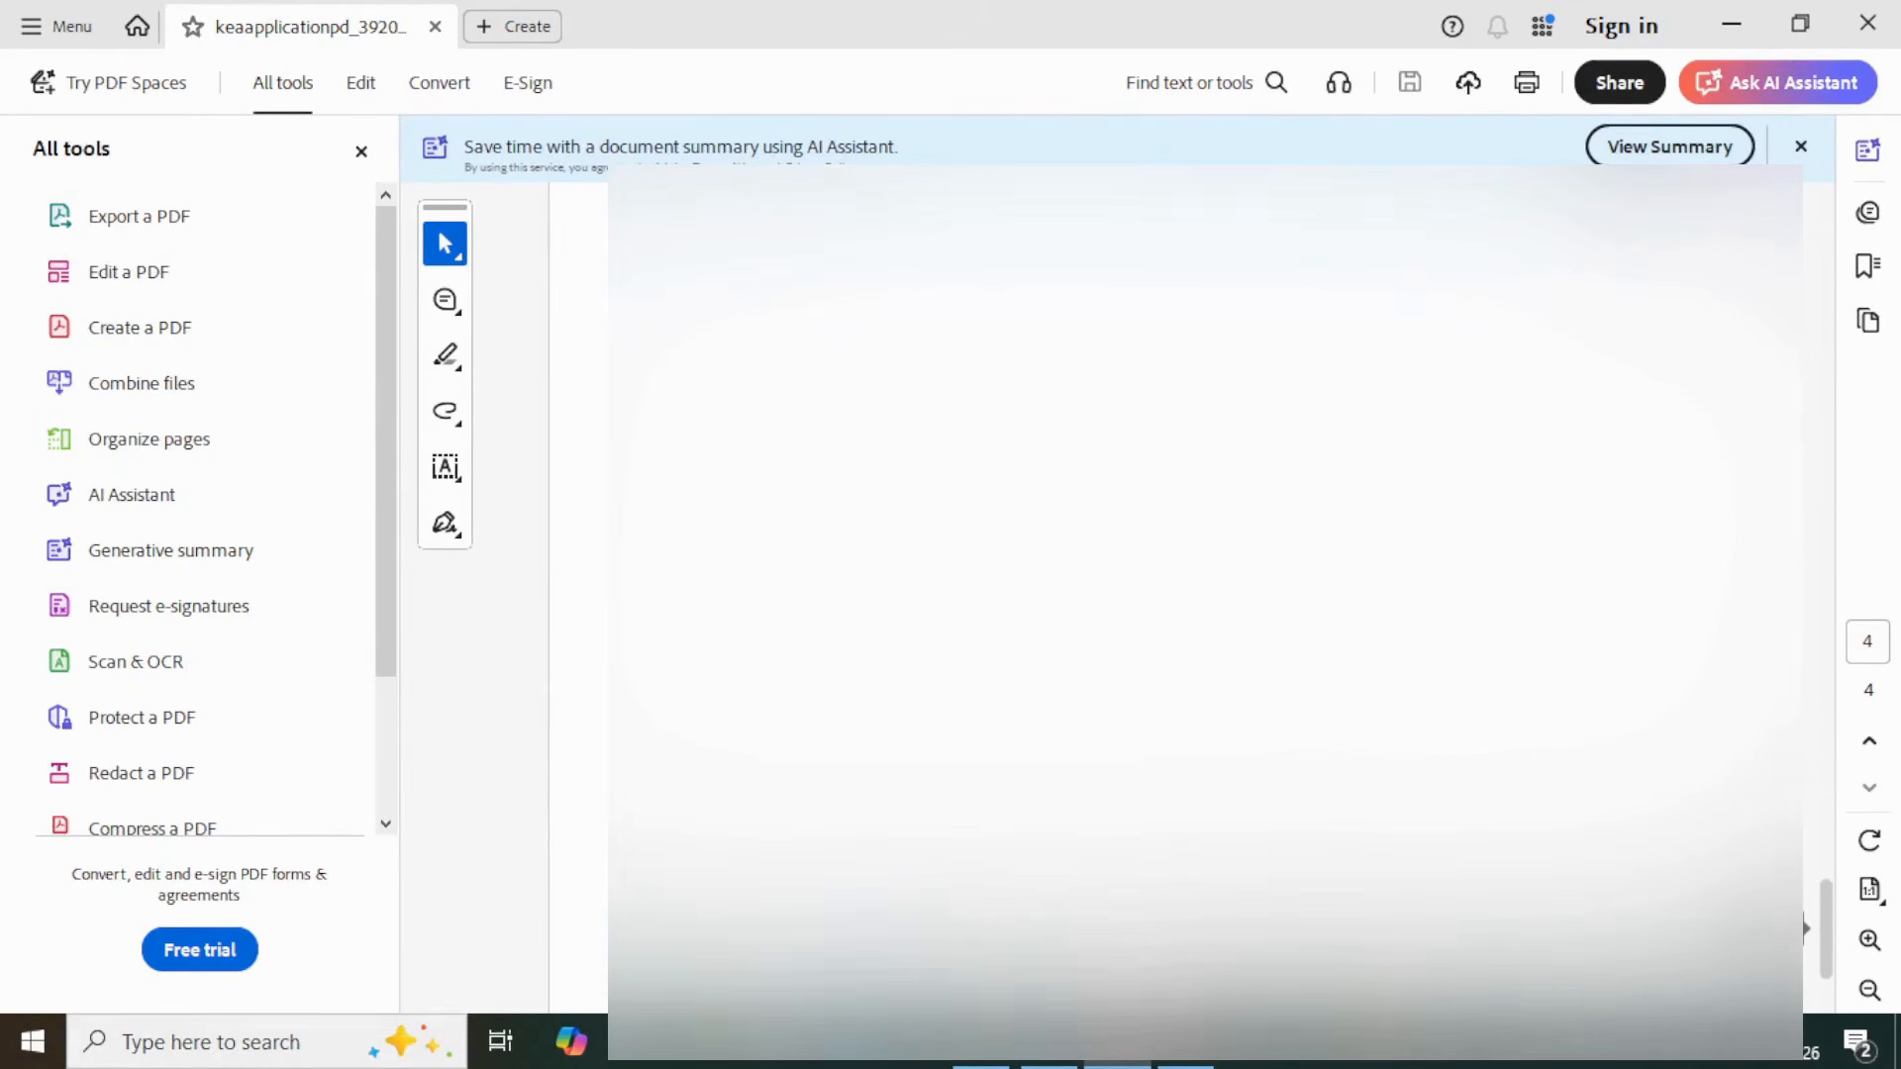
scroll(1806, 891, "up", 5)
scroll(1804, 753, "up", 5)
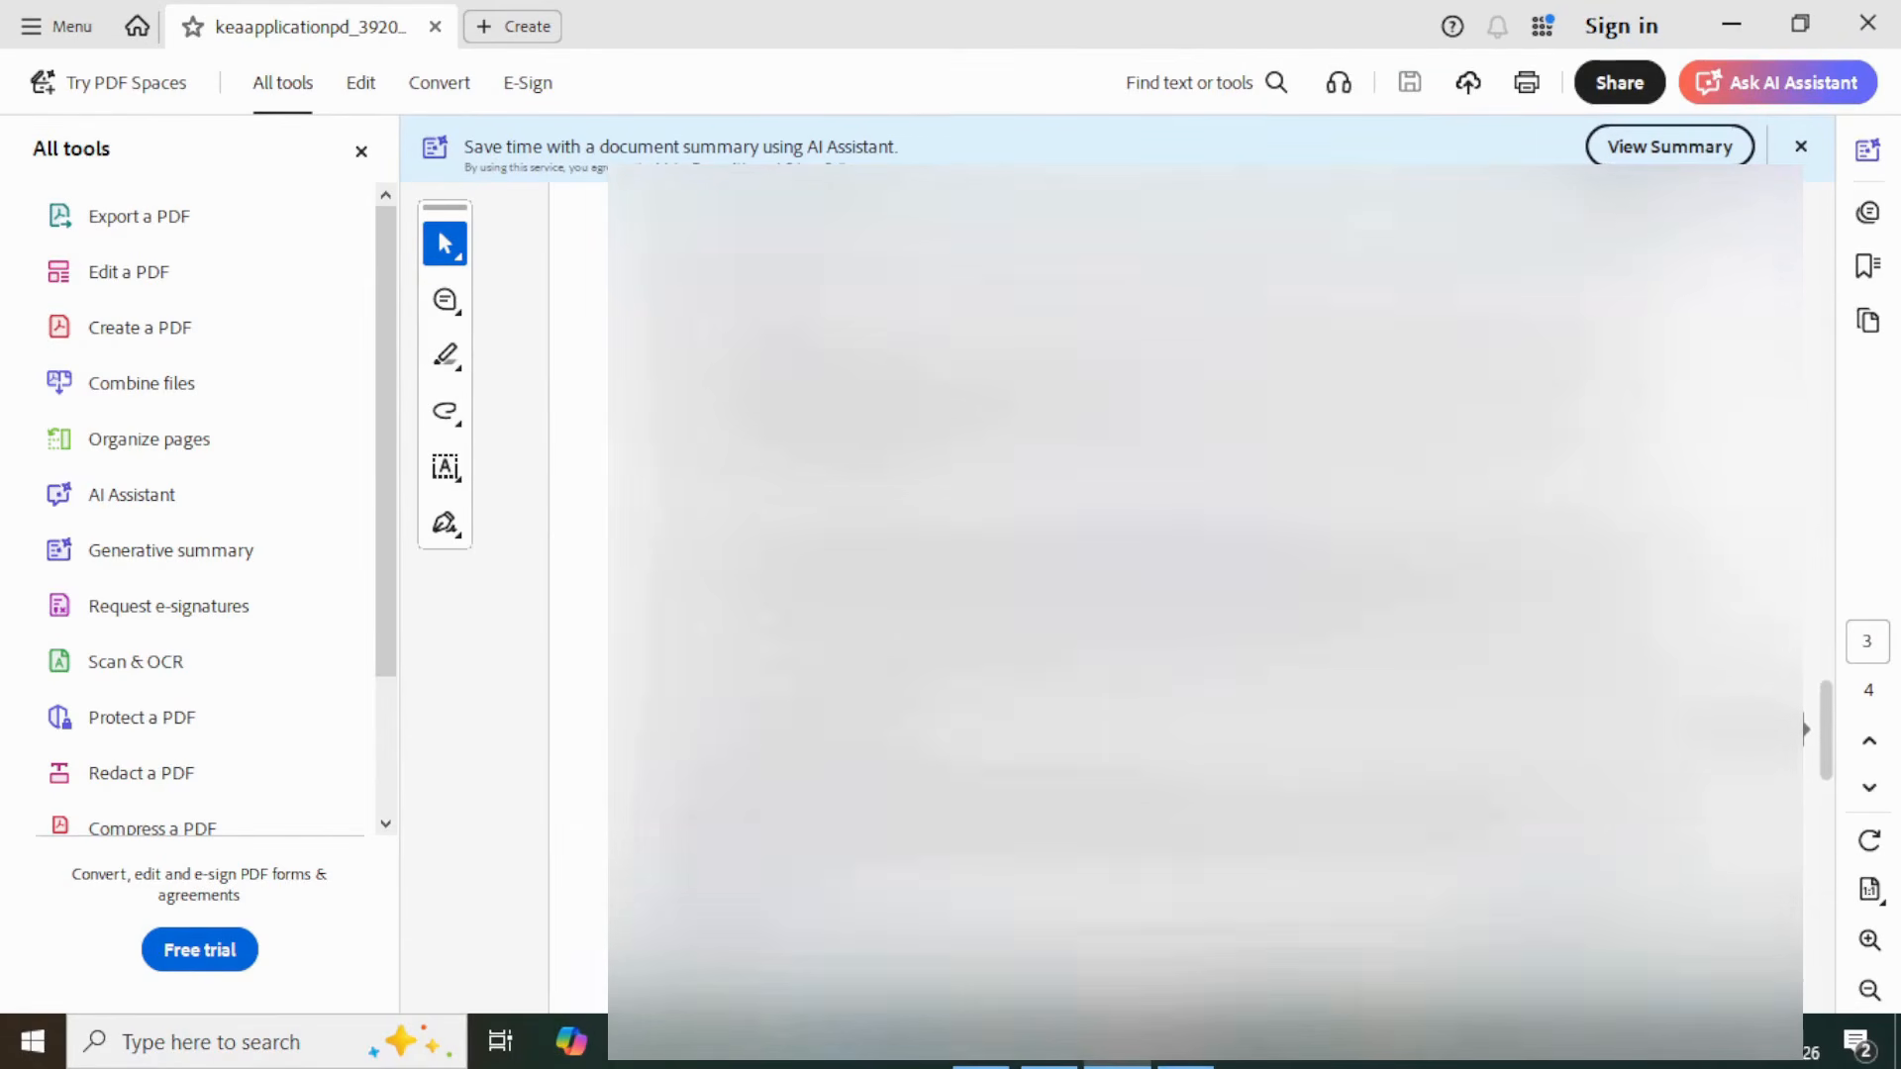
scroll(1805, 619, "up", 10)
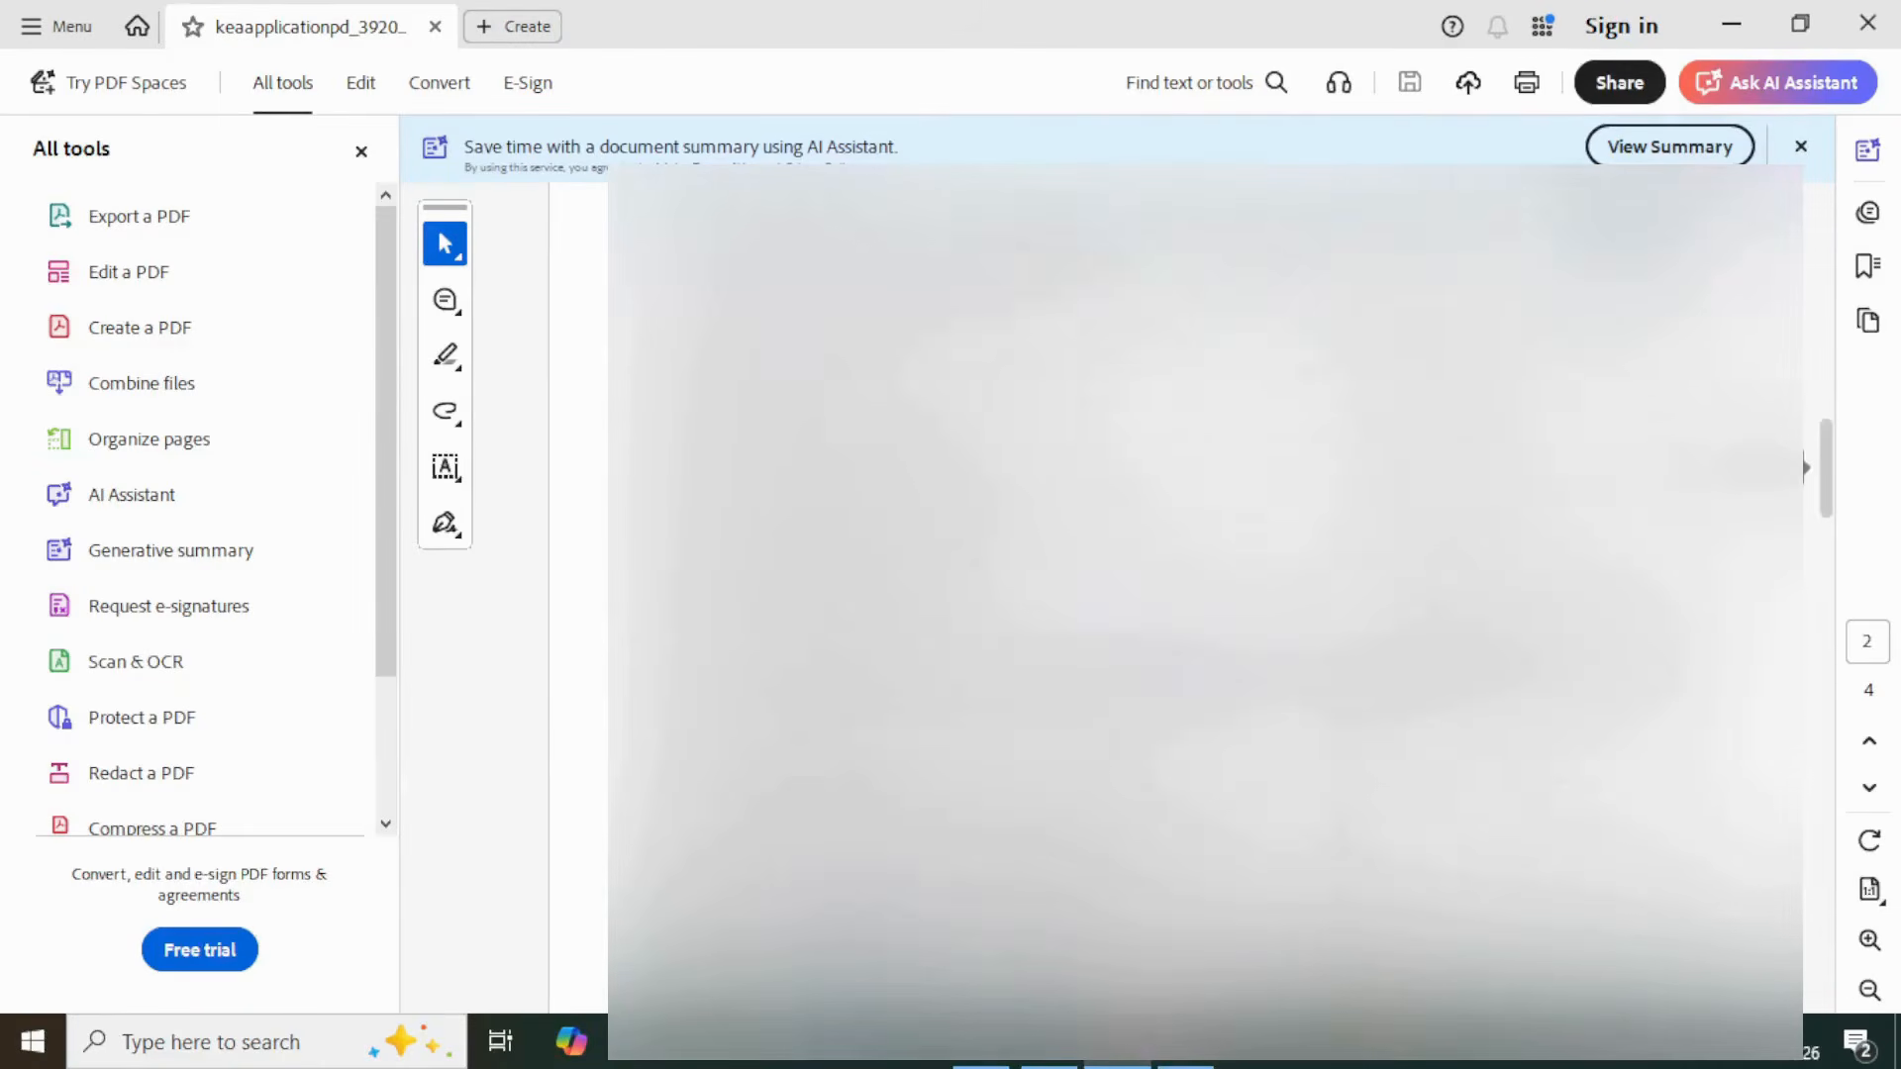
left_click_drag(1806, 320, 1805, 231)
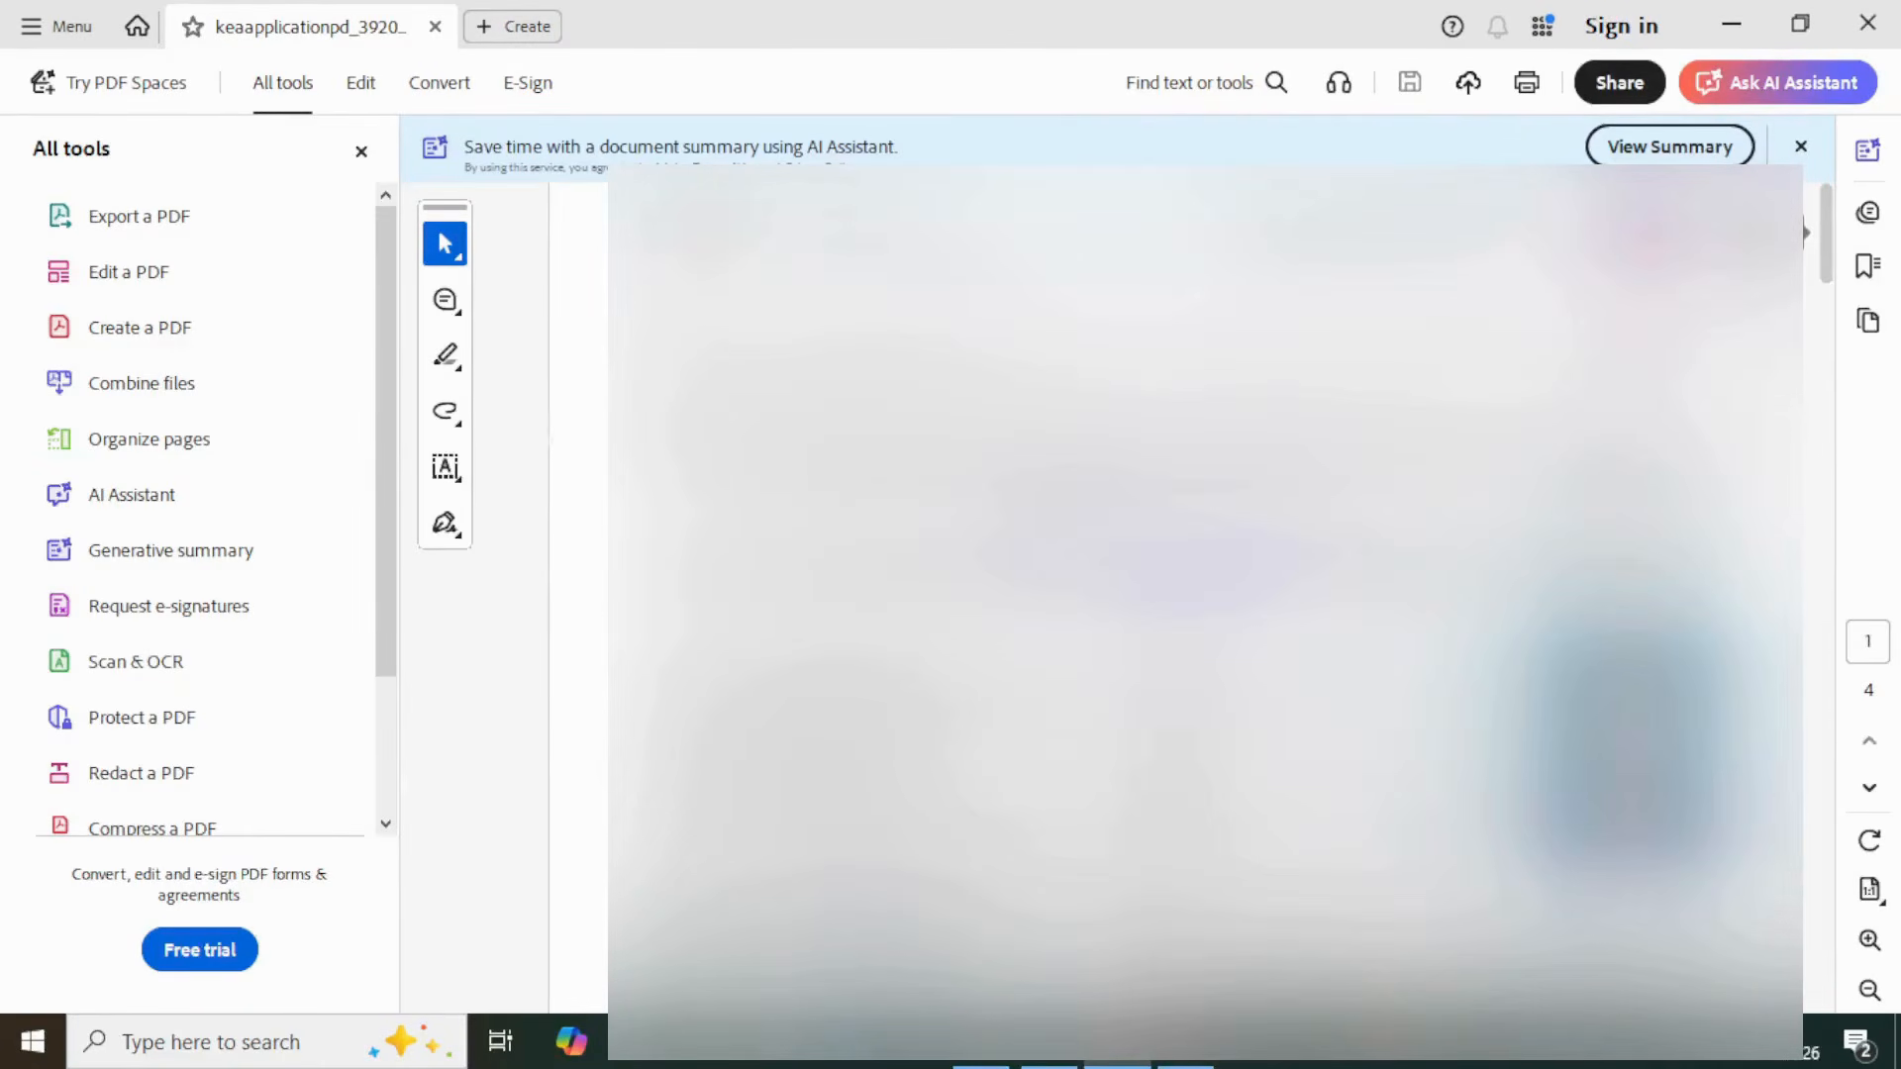